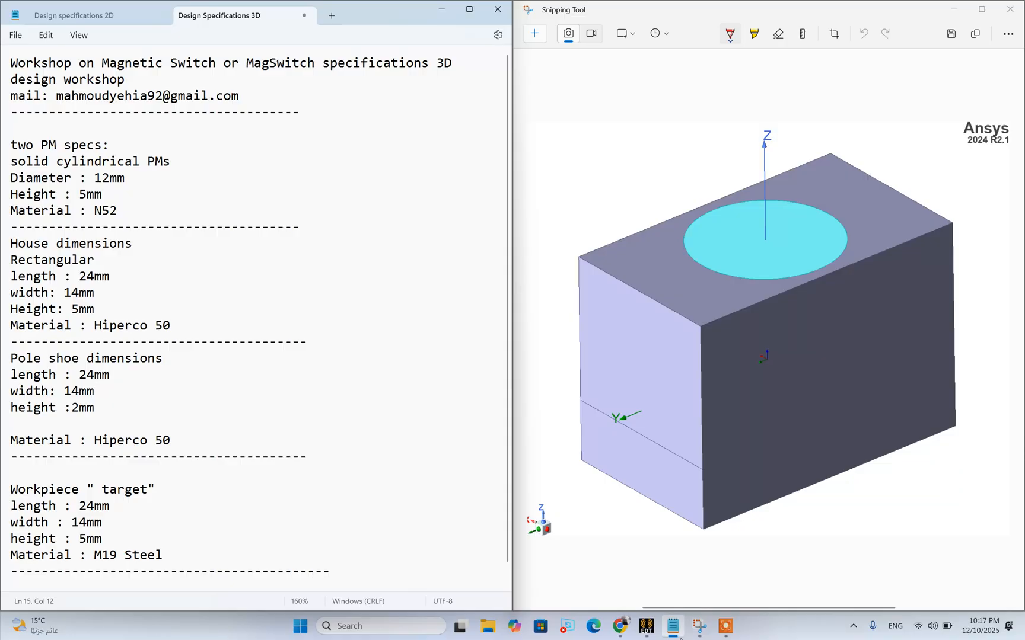
# Switch to Ansys Electronics Desktop and create a new project
pyautogui.click(646, 626)
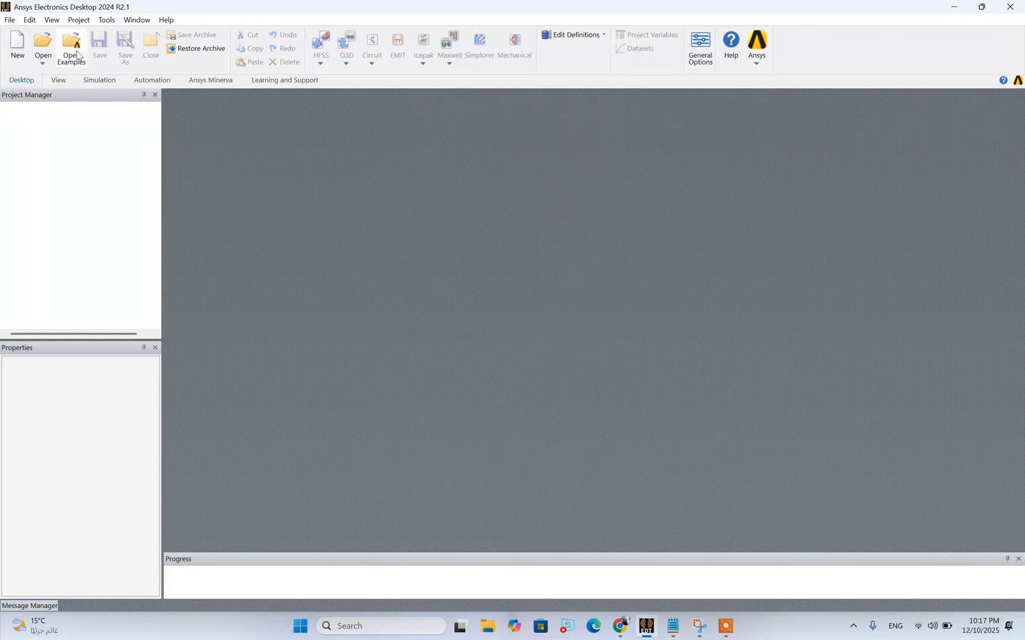
pyautogui.click(79, 20)
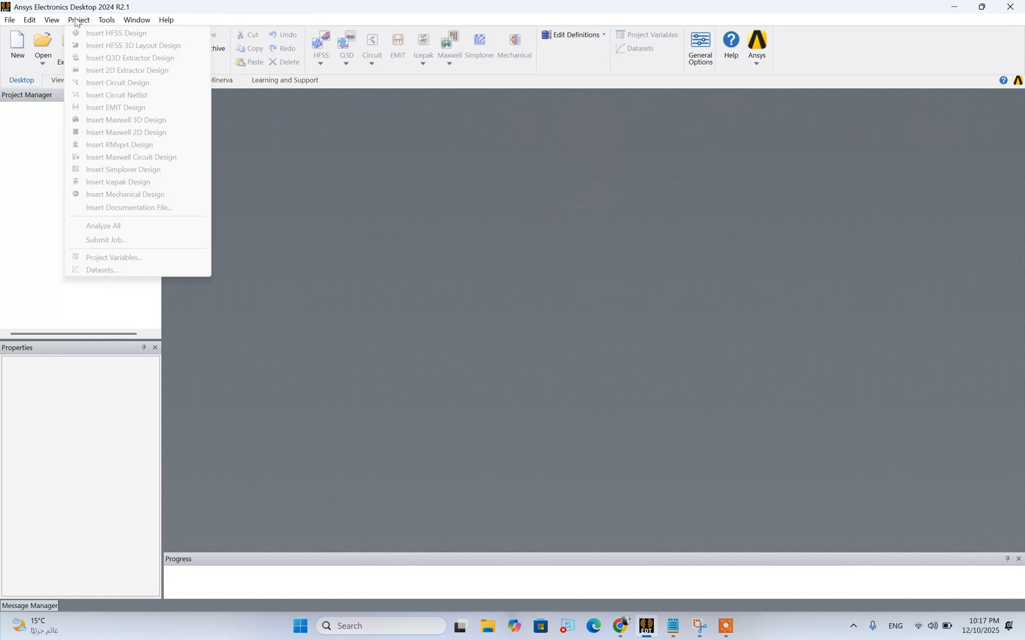
pyautogui.click(43, 63)
pyautogui.click(19, 60)
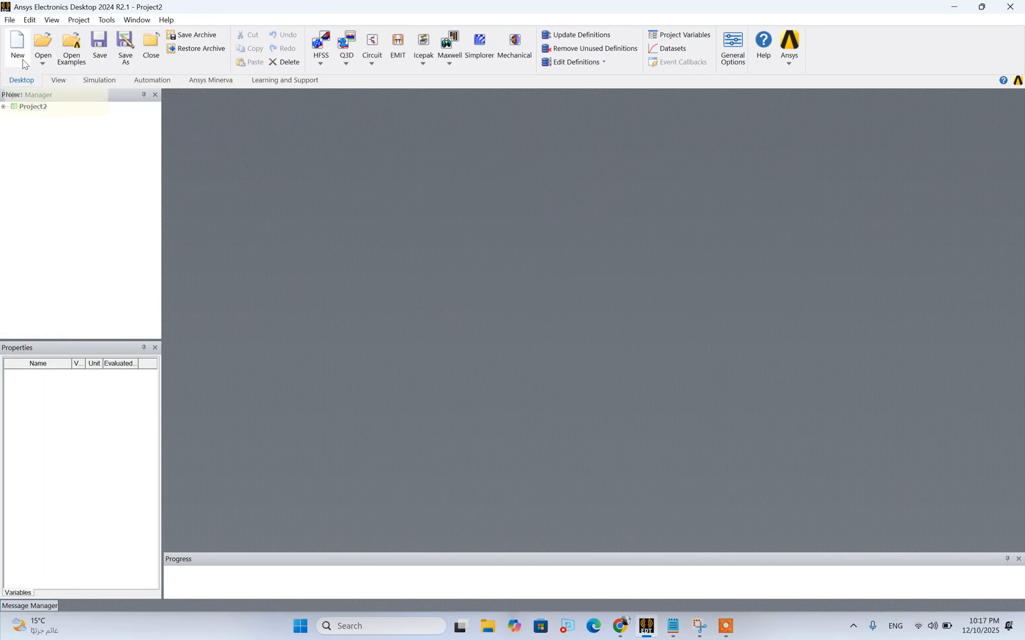
# Rename the new project as PM_switch_3D
pyautogui.click(32, 107)
pyautogui.rightClick(31, 106)
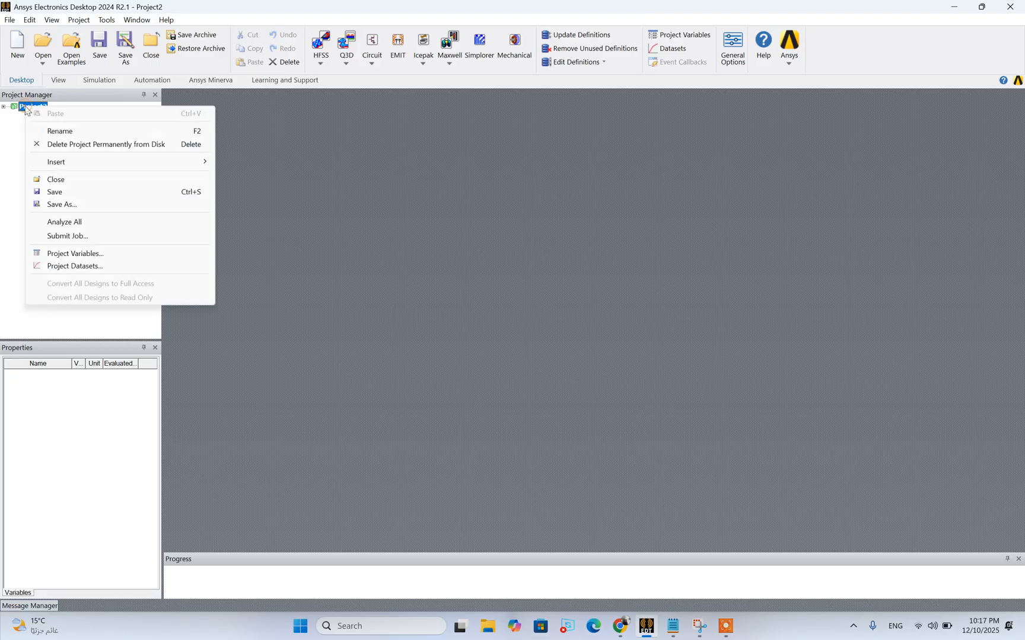
pyautogui.click(70, 136)
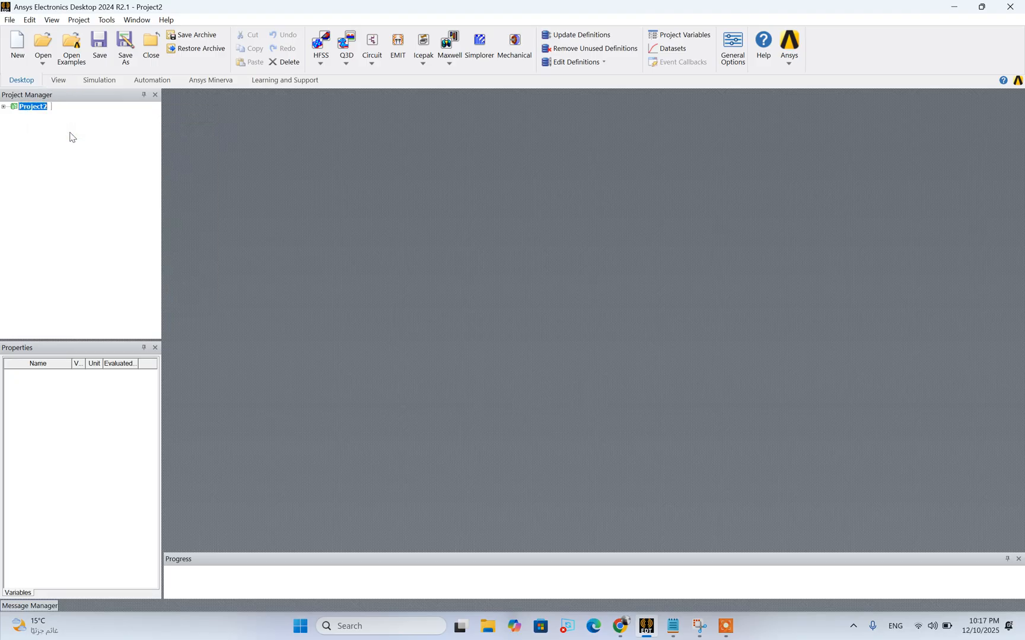
pyautogui.write('PM_switch_3D')
pyautogui.press('Return')
# Insert a Maxwell 3D design into the PM_switch_3D project
pyautogui.click(3, 107)
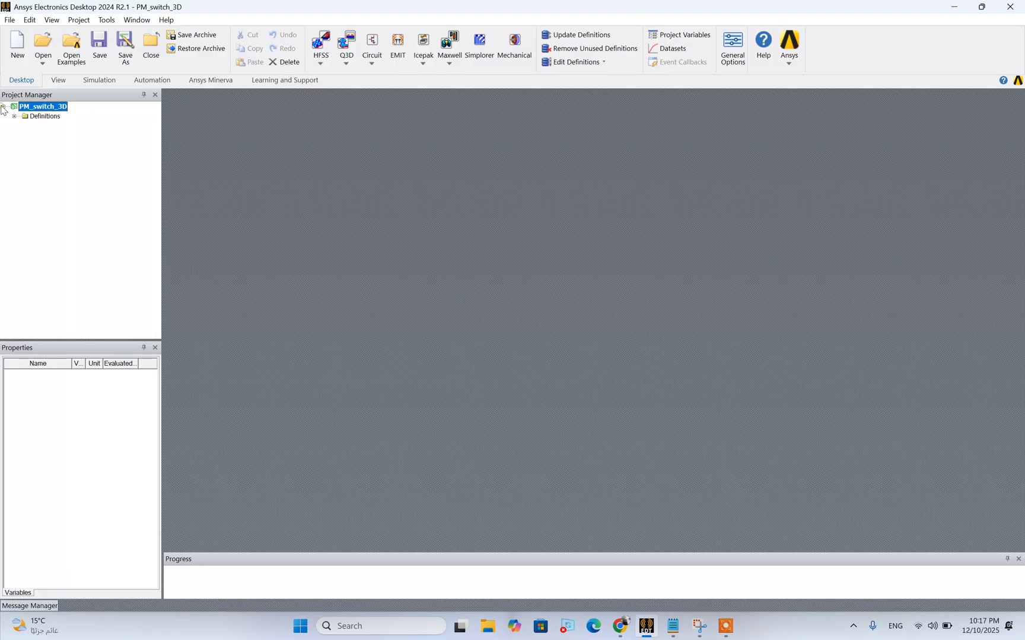
pyautogui.click(78, 19)
pyautogui.moveTo(104, 30)
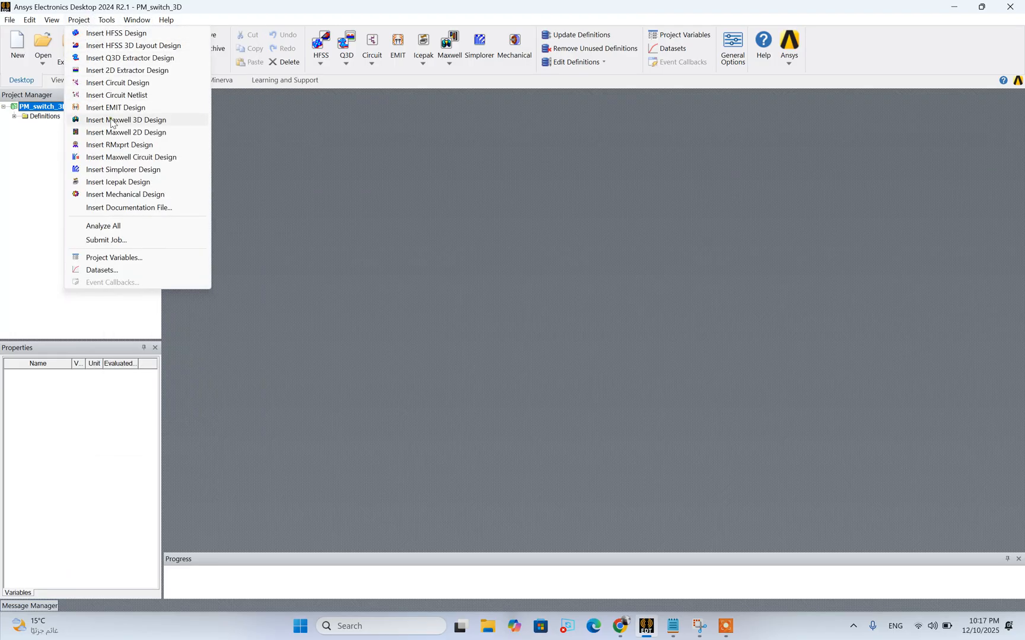
pyautogui.click(112, 121)
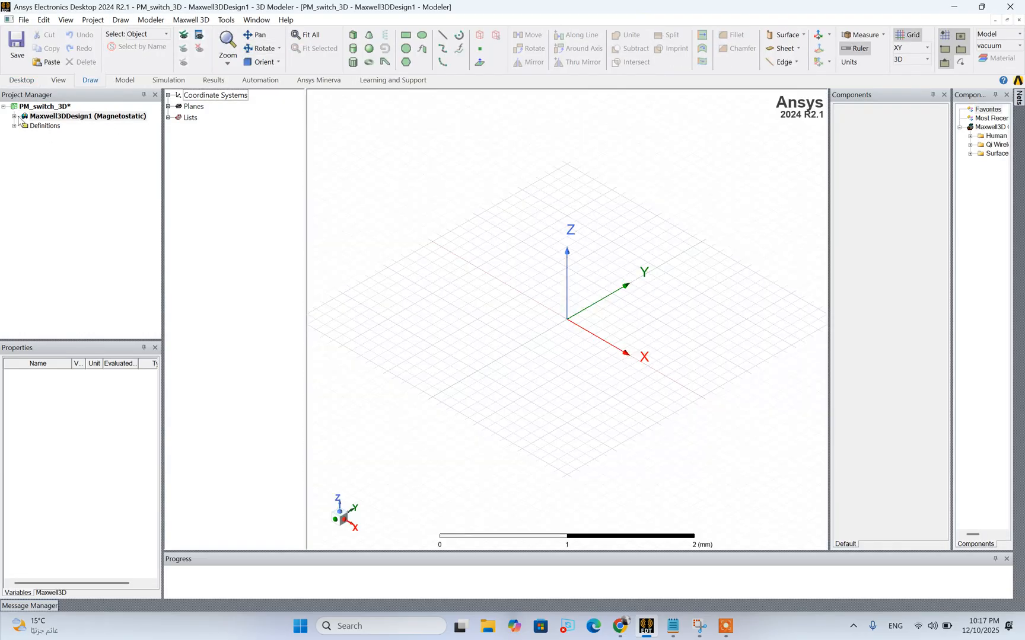
# Rename the Maxwell 3D design as Magswitch_3D
pyautogui.rightClick(63, 117)
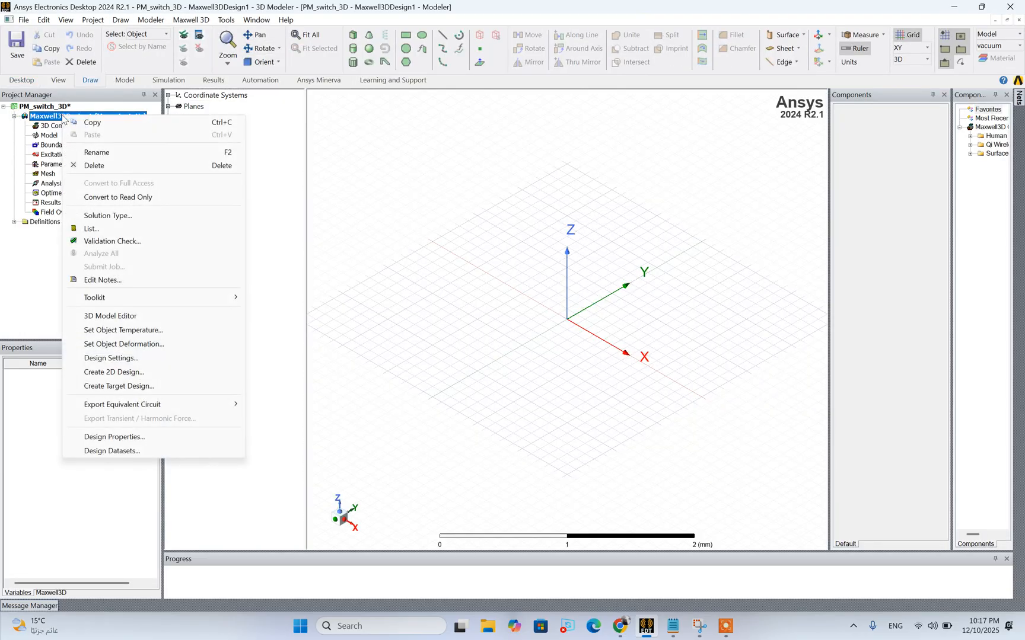
pyautogui.click(88, 153)
pyautogui.write('M')
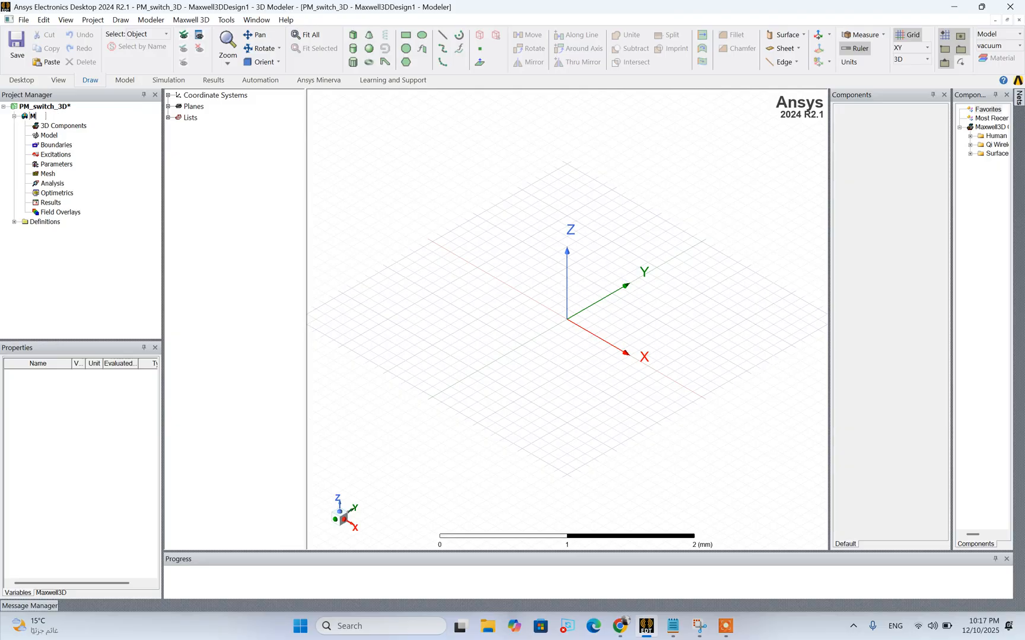
pyautogui.write('agswitch_3D')
pyautogui.press('Return')
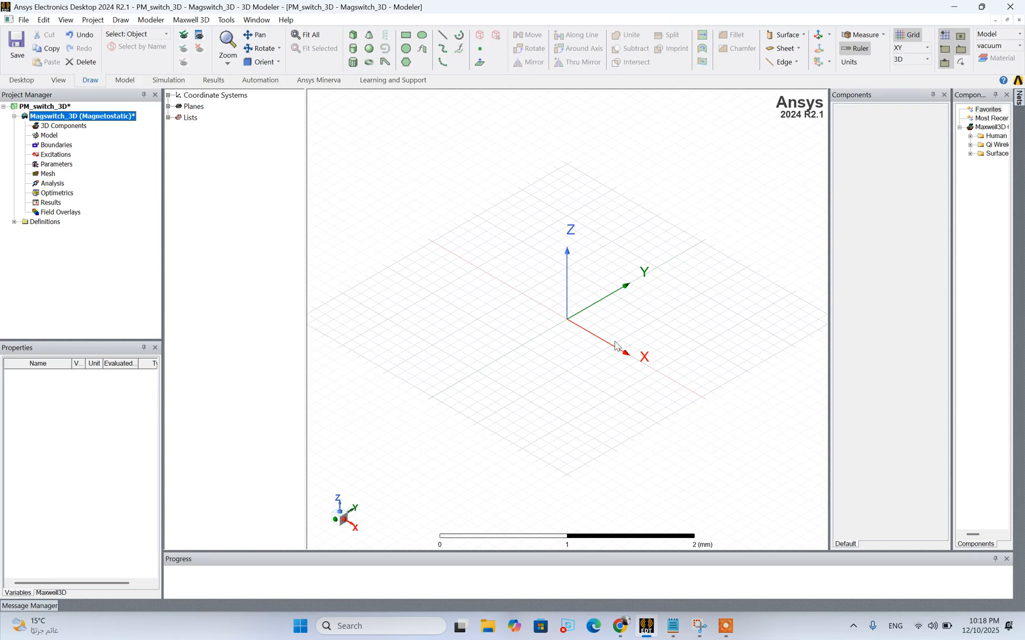
# Check the magnet specifications and draw a Z-axis cylinder centred at the origin, about 0.51 mm in radius and 0.3 mm high
pyautogui.scroll(2, 615, 345)
pyautogui.moveTo(645, 627)
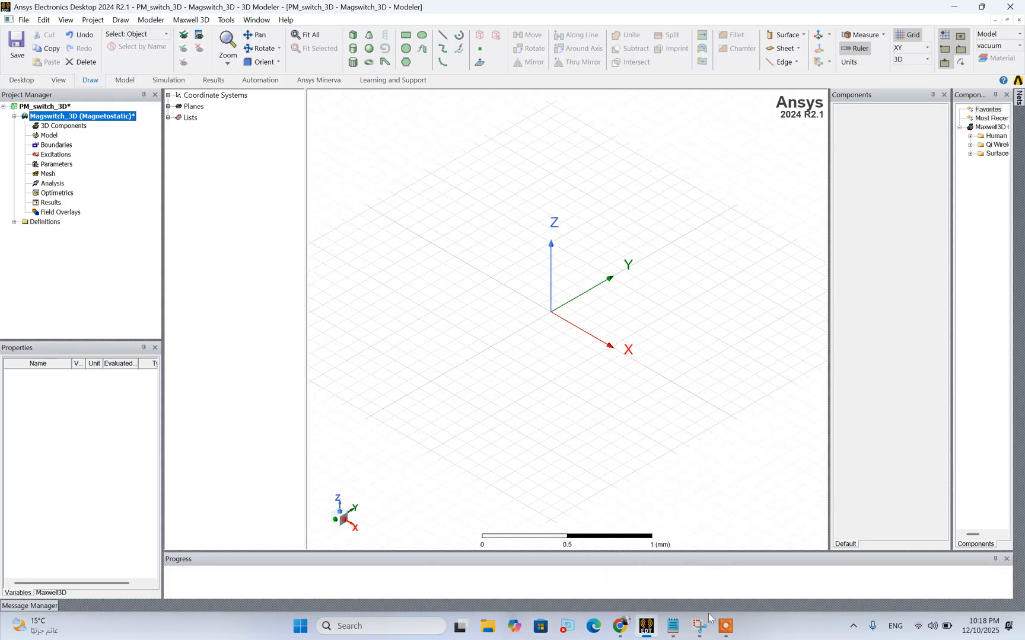
pyautogui.click(674, 632)
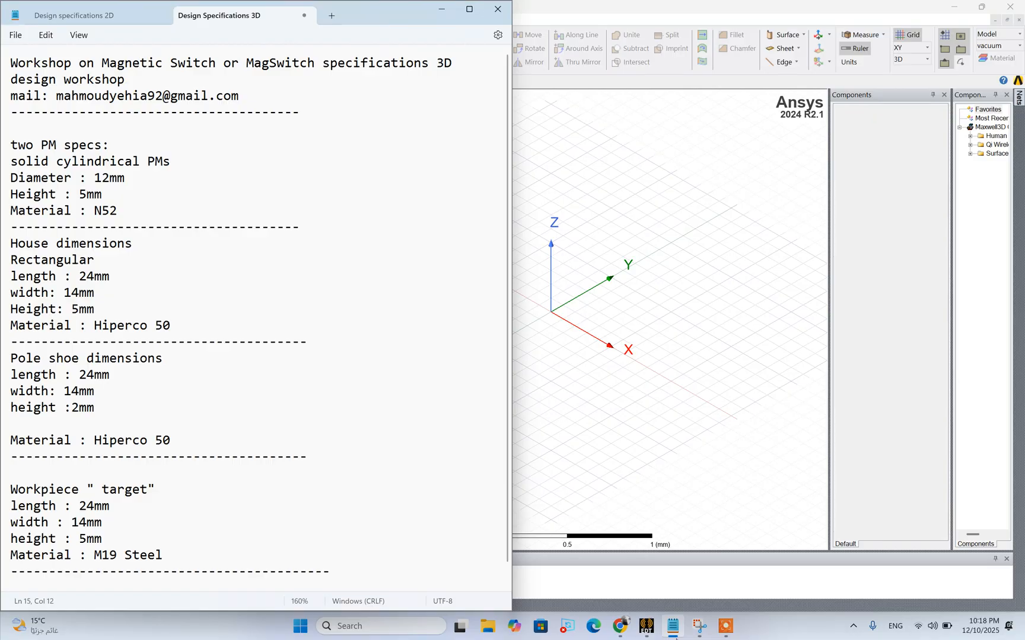
pyautogui.click(674, 632)
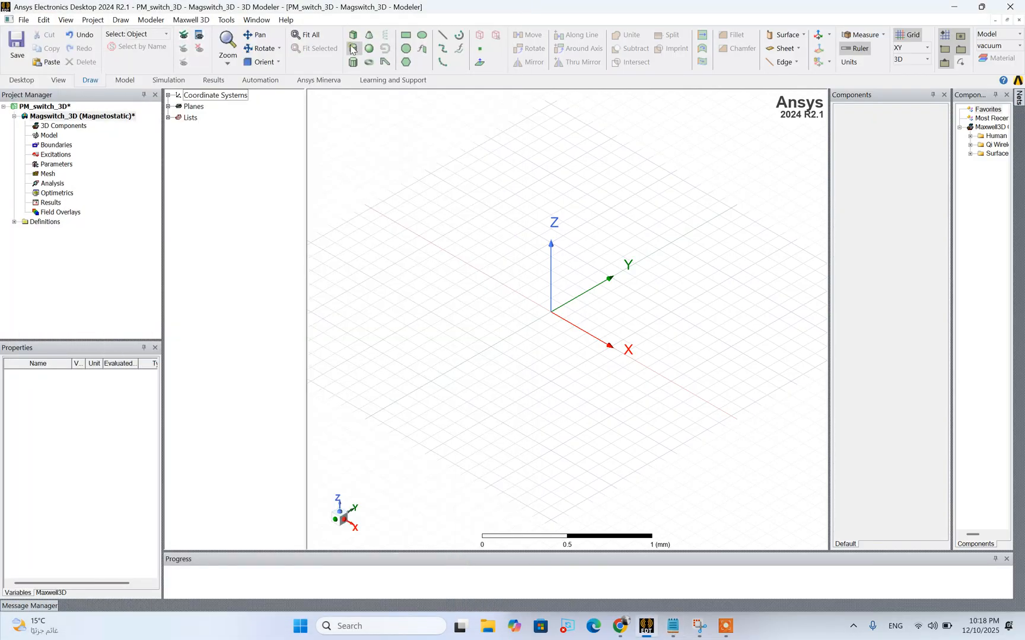
pyautogui.click(351, 47)
pyautogui.click(553, 314)
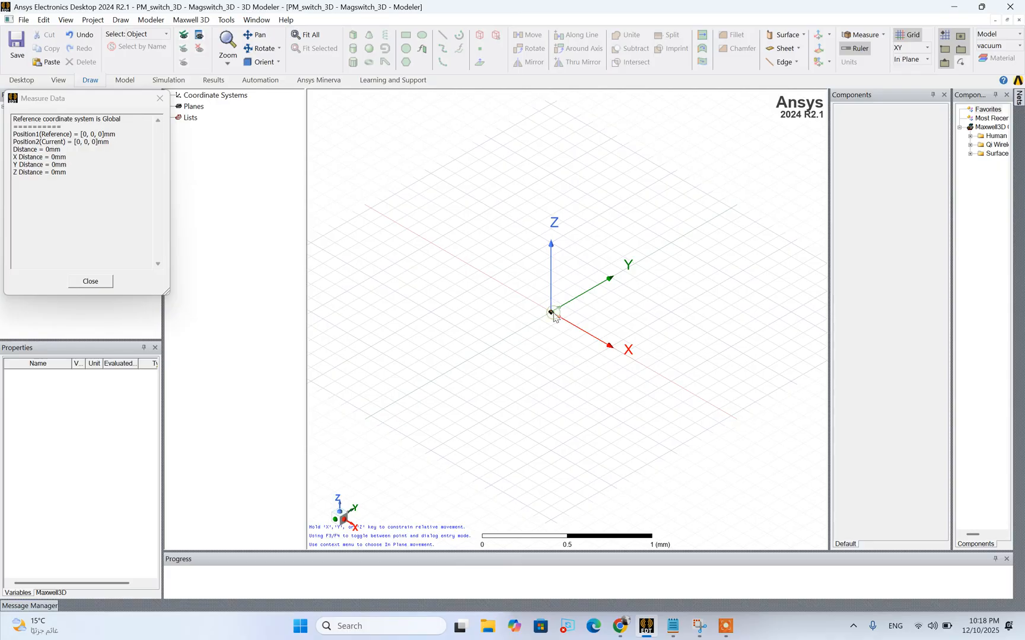
pyautogui.click(483, 345)
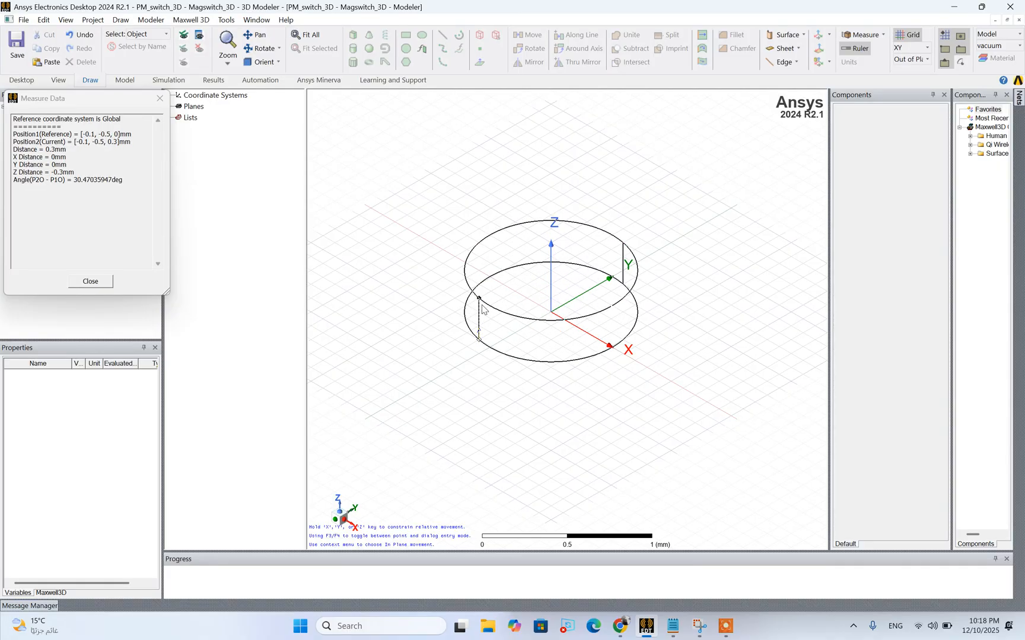
pyautogui.click(482, 309)
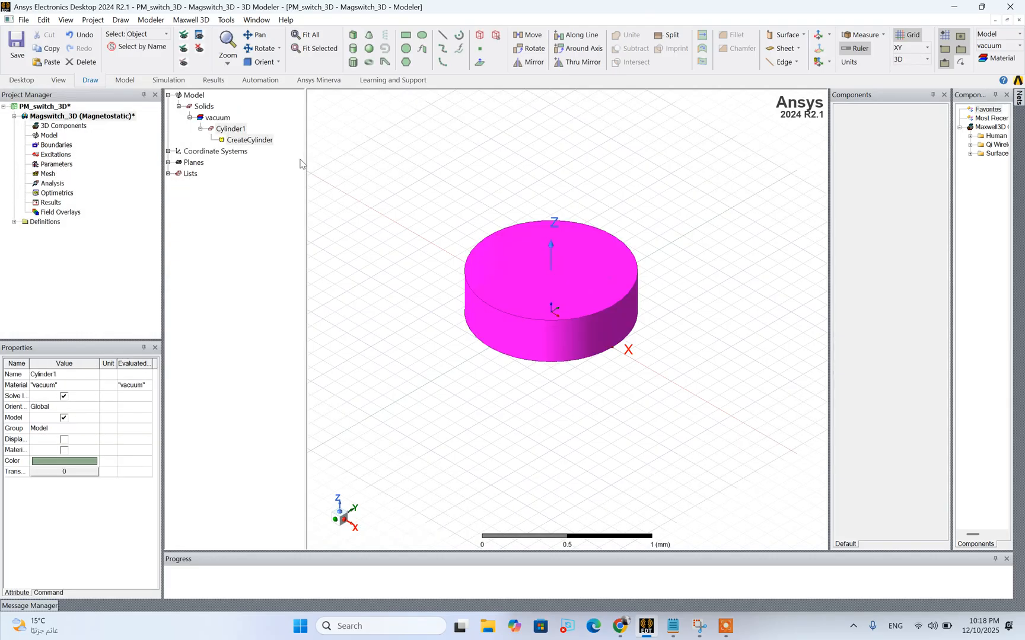
# Rename the cylinder as Upper_PM and set its color to light cyan (RGB 128, 255, 255)
pyautogui.click(263, 142)
pyautogui.rightClick(239, 132)
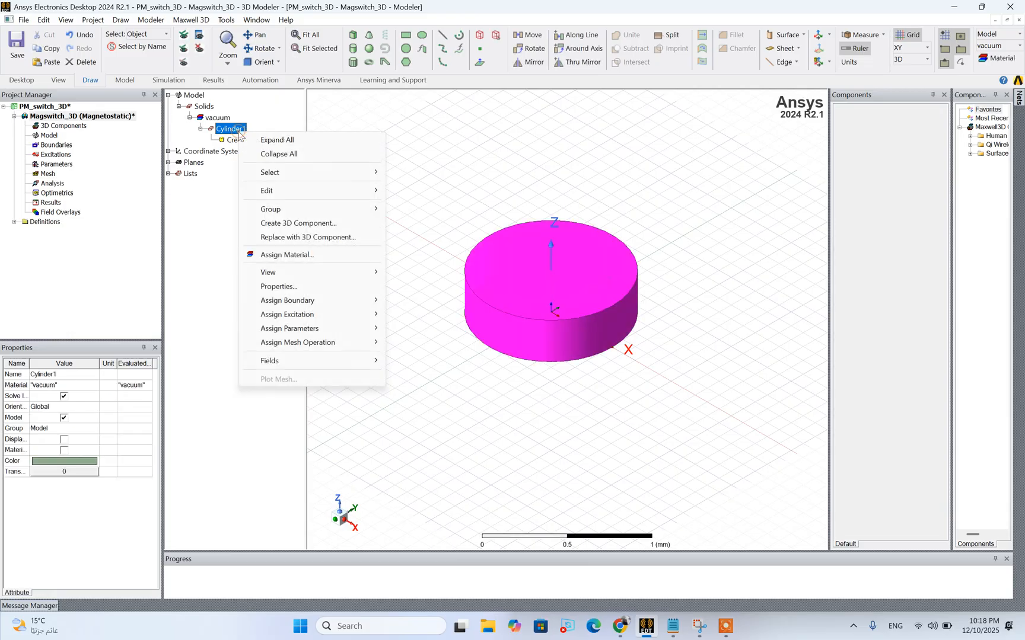
pyautogui.moveTo(266, 191)
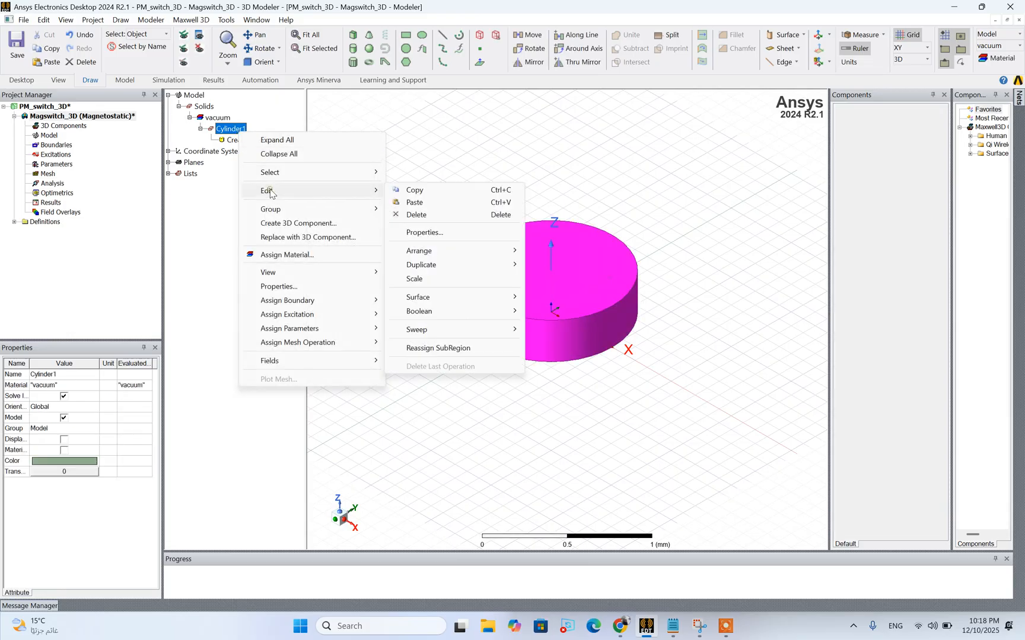
pyautogui.click(442, 233)
pyautogui.click(380, 240)
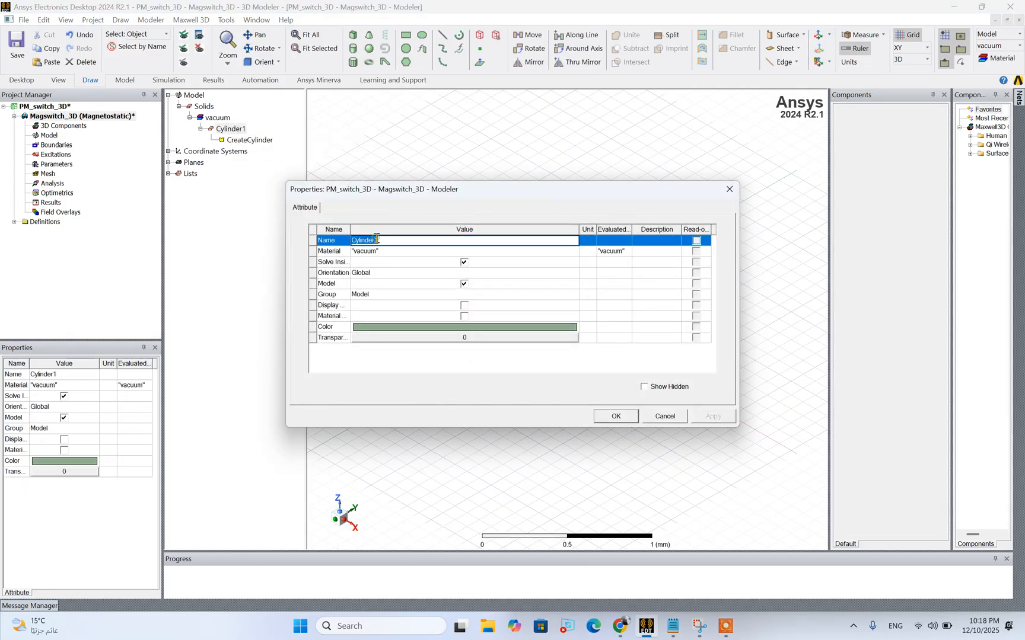
pyautogui.write('Upper_PM')
pyautogui.click(388, 328)
pyautogui.click(452, 241)
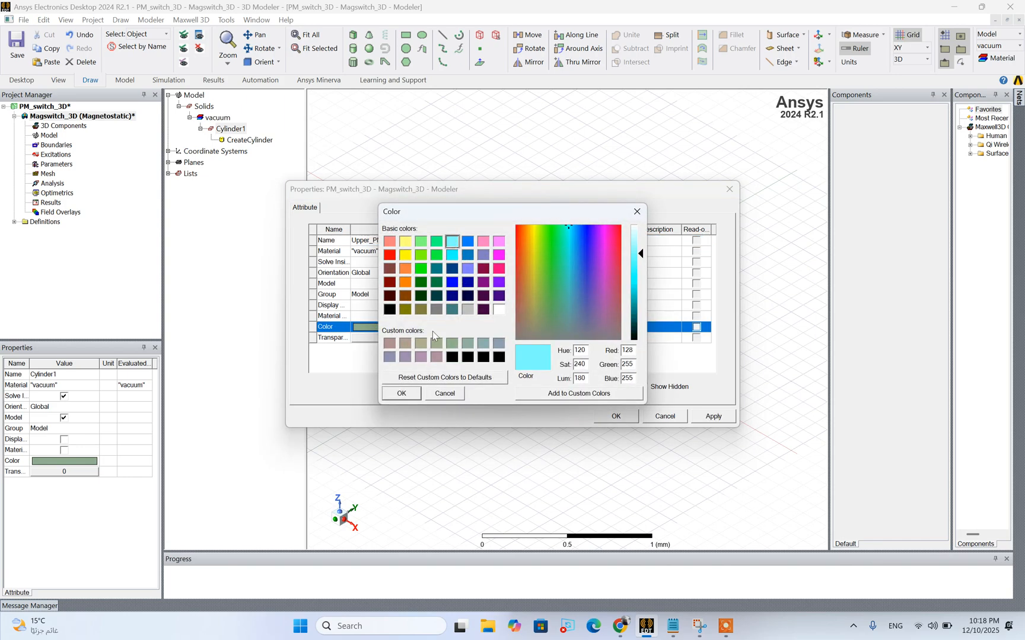
pyautogui.click(401, 393)
pyautogui.click(616, 416)
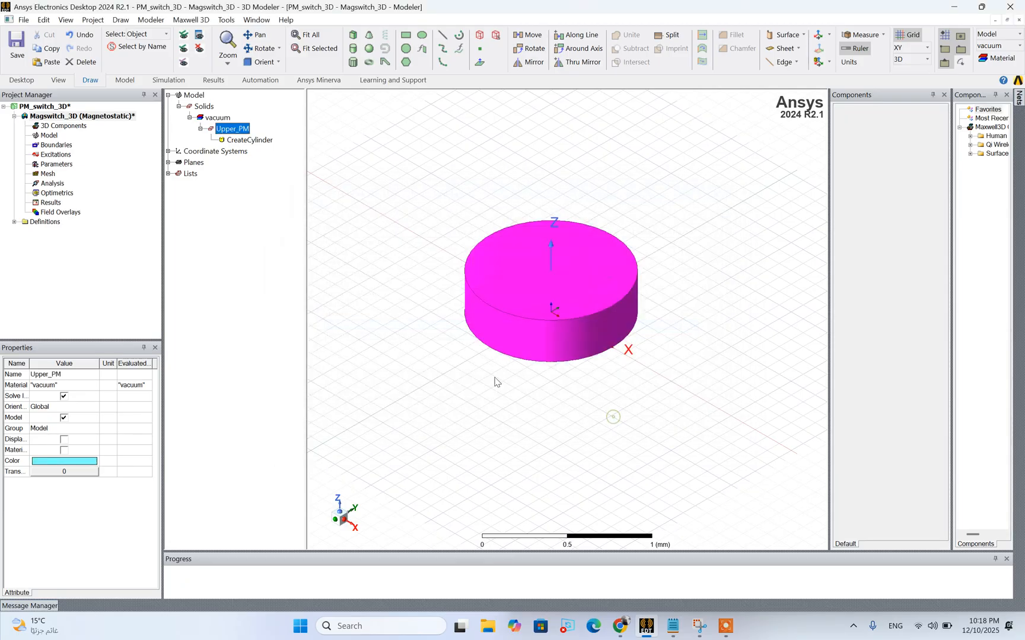
# Set the Upper_PM cylinder's radius to D_cyl/2, defining the length variable D_cyl as 12 mm per the design specifications
pyautogui.doubleClick(230, 143)
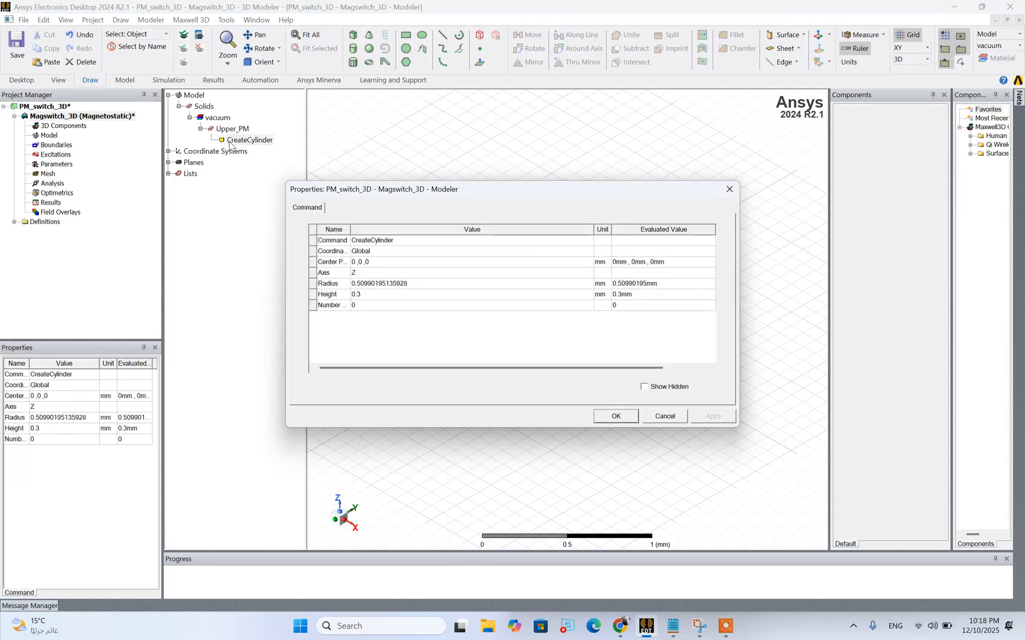
pyautogui.moveTo(379, 191); pyautogui.dragTo(322, 263)
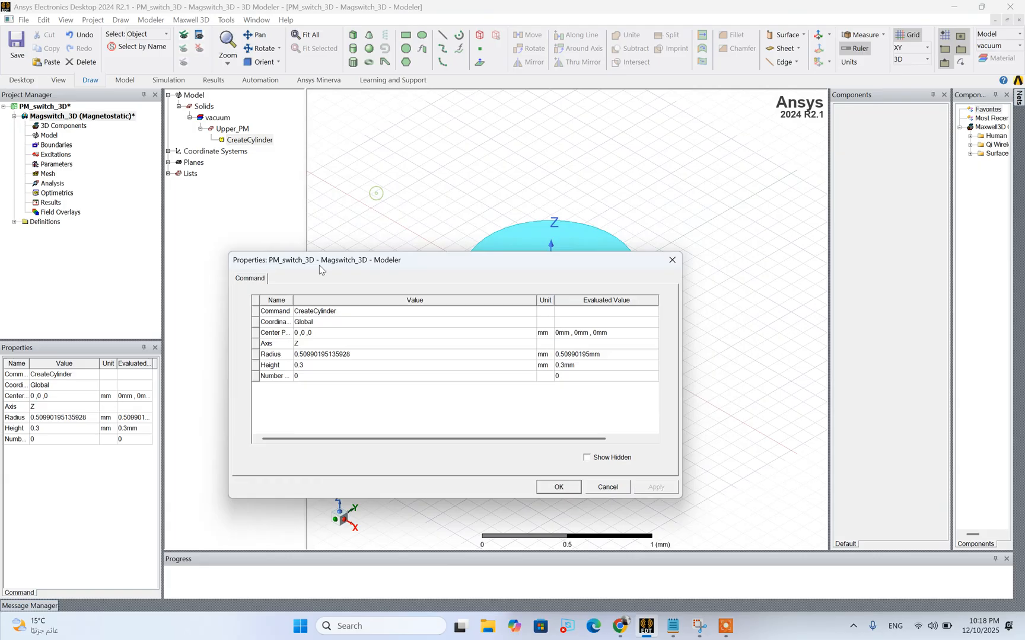
pyautogui.click(319, 354)
pyautogui.click(318, 356)
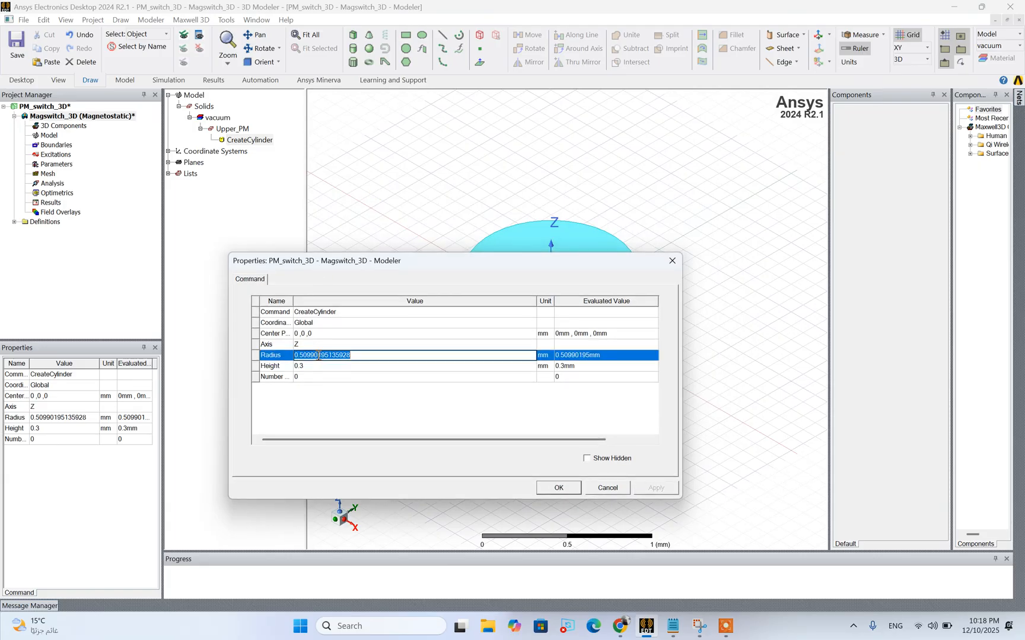
pyautogui.write('D')
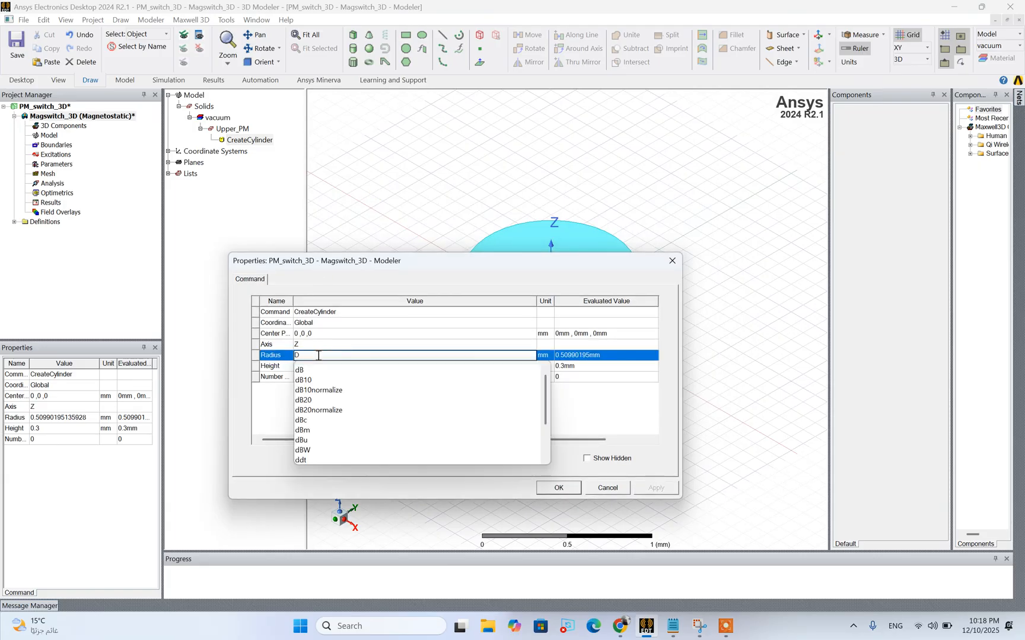
pyautogui.write('_cyl/2')
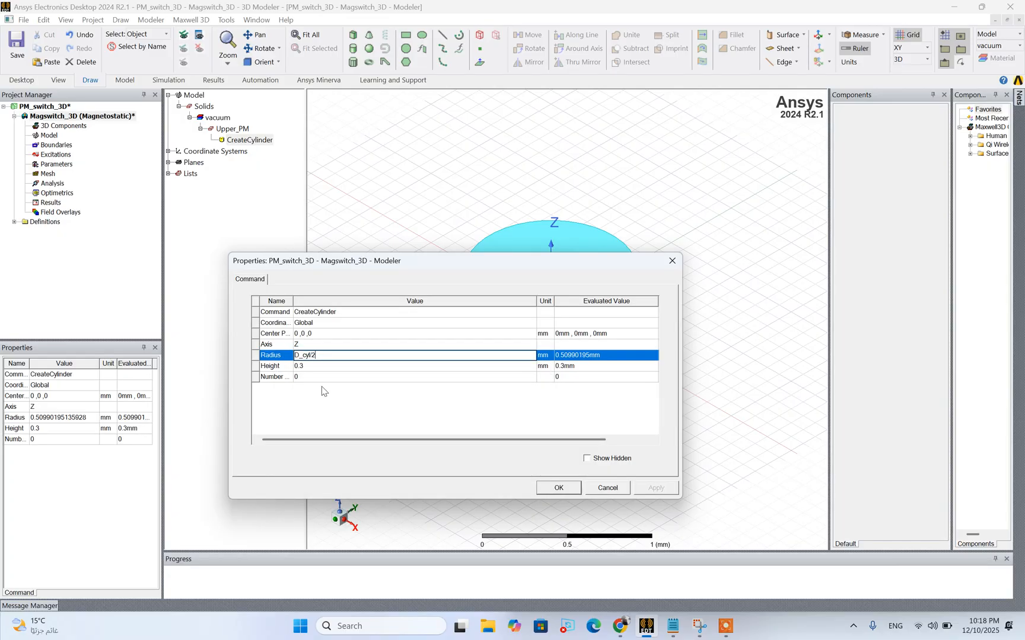
pyautogui.press('Return')
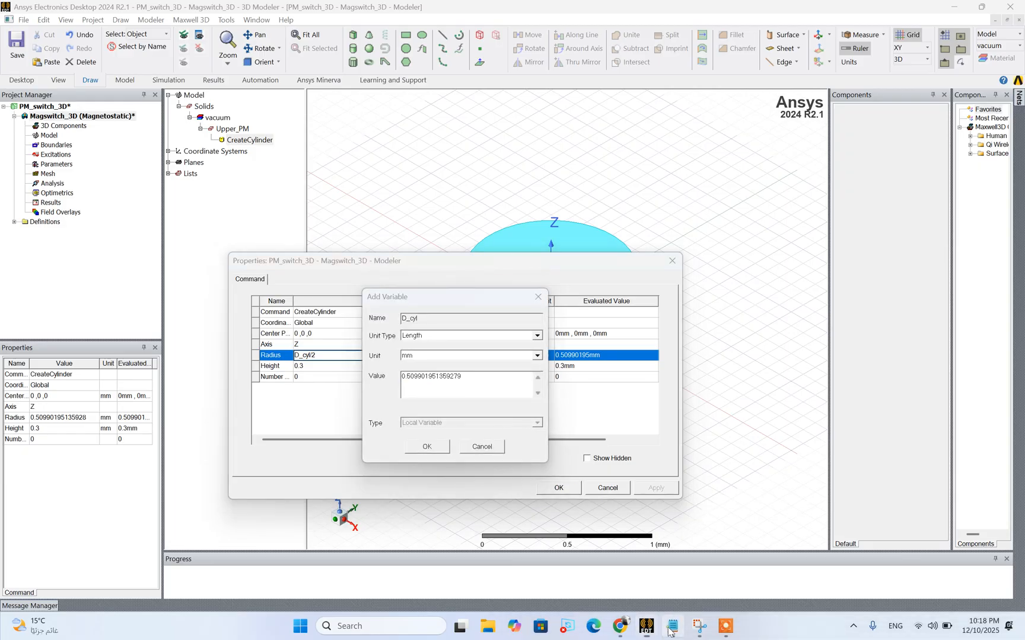
pyautogui.click(671, 627)
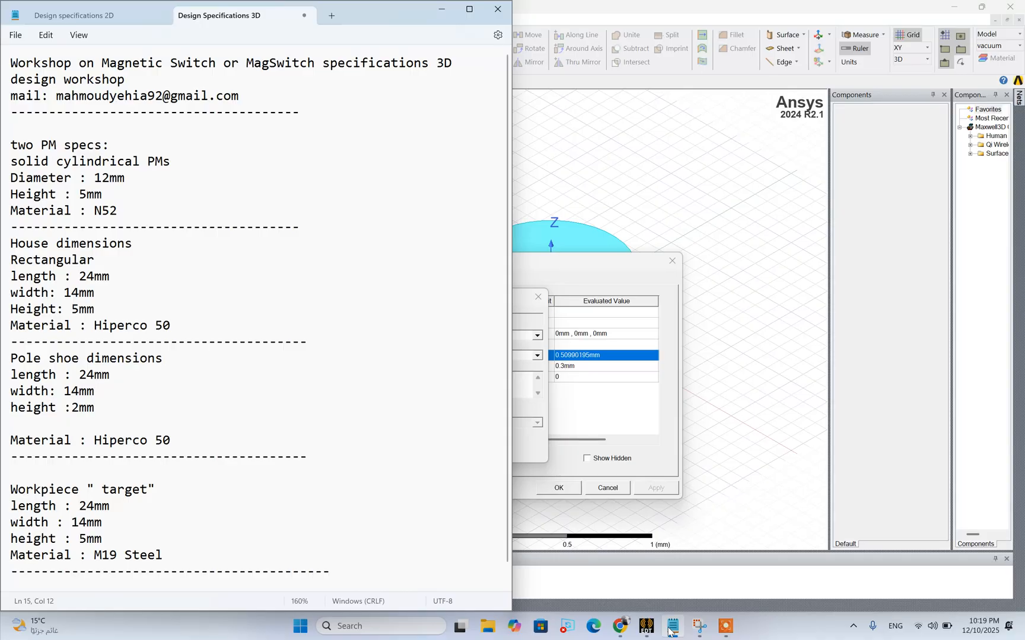
pyautogui.click(672, 627)
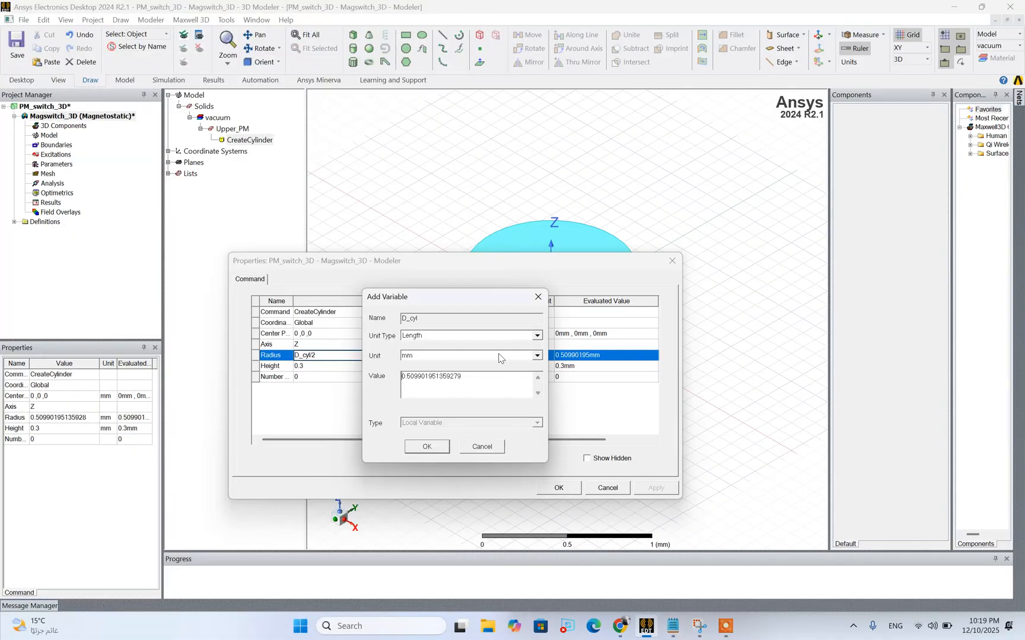
pyautogui.moveTo(463, 376); pyautogui.dragTo(383, 370)
pyautogui.write('12')
pyautogui.click(425, 448)
# Set the Upper_PM cylinder's height to the new length variable Height_cyl, defined as 5 mm per the design specifications
pyautogui.click(326, 371)
pyautogui.click(326, 368)
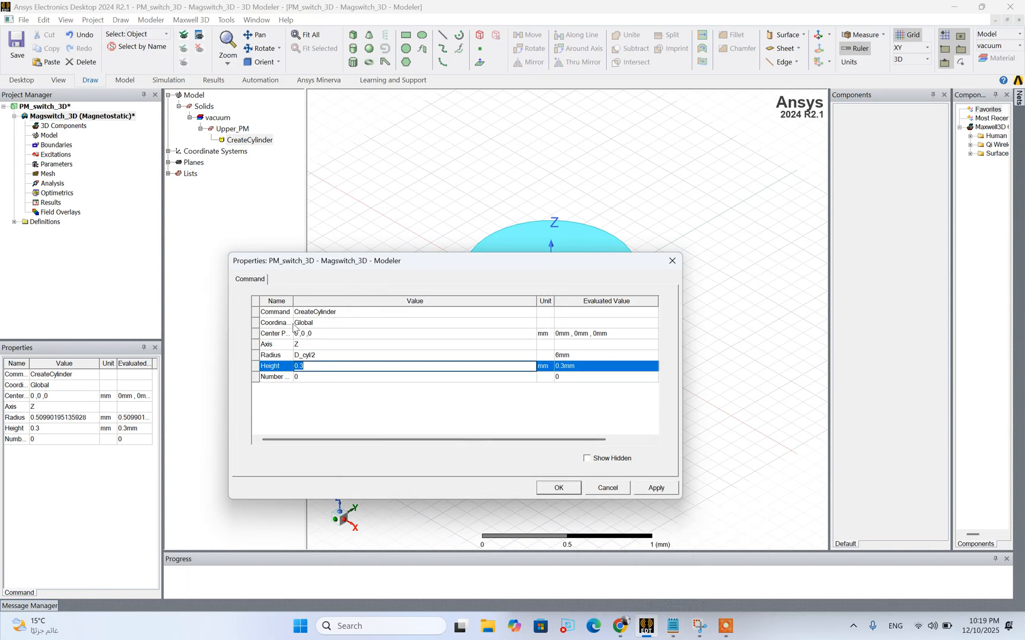
pyautogui.write('H')
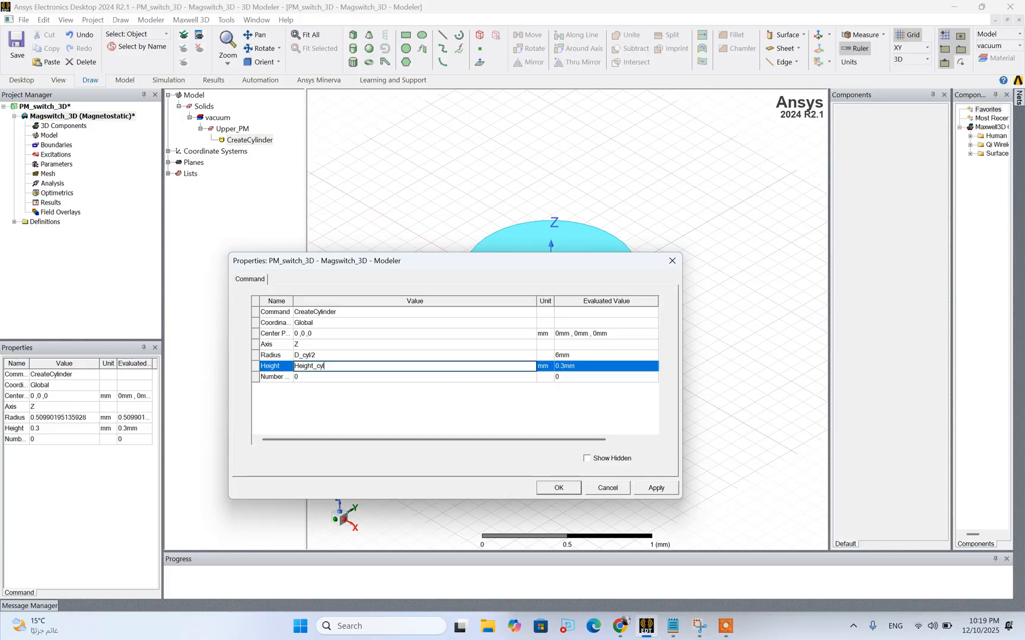
pyautogui.write('eight_cyl')
pyautogui.press('Return')
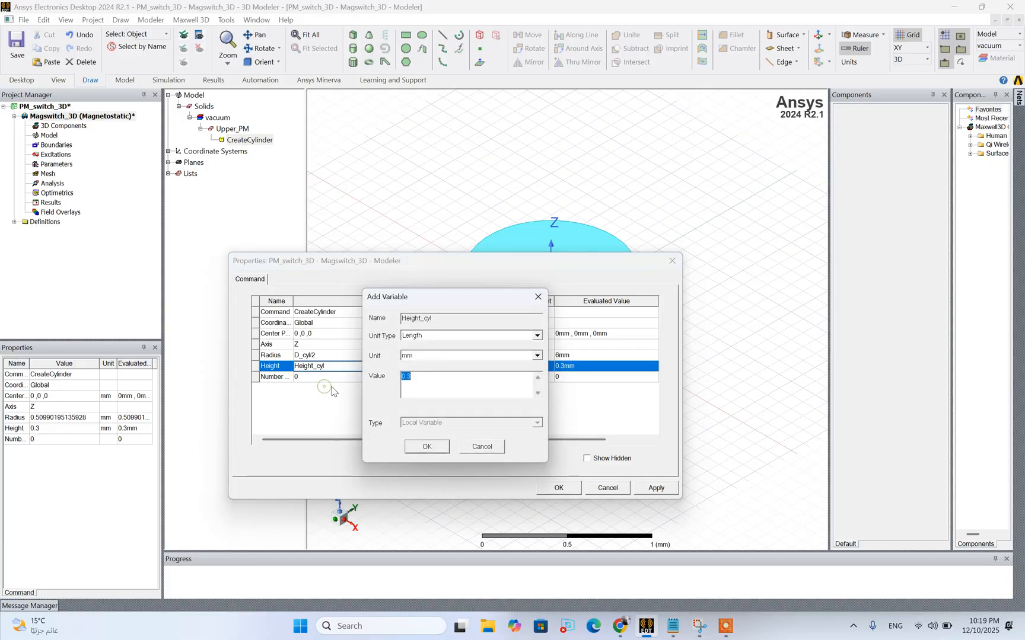
pyautogui.click(671, 628)
pyautogui.click(670, 630)
pyautogui.write('5')
pyautogui.click(434, 450)
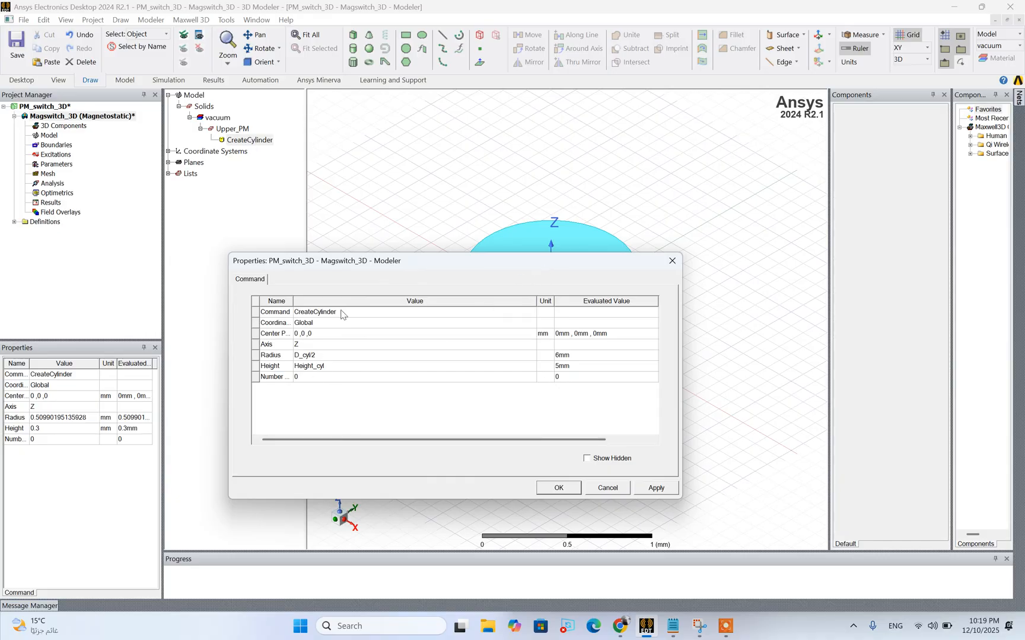
# Set the Upper_PM cylinder's center position to 0 mm, 0 mm, Height_cyl and fit the model in the view
pyautogui.moveTo(356, 270); pyautogui.dragTo(308, 324)
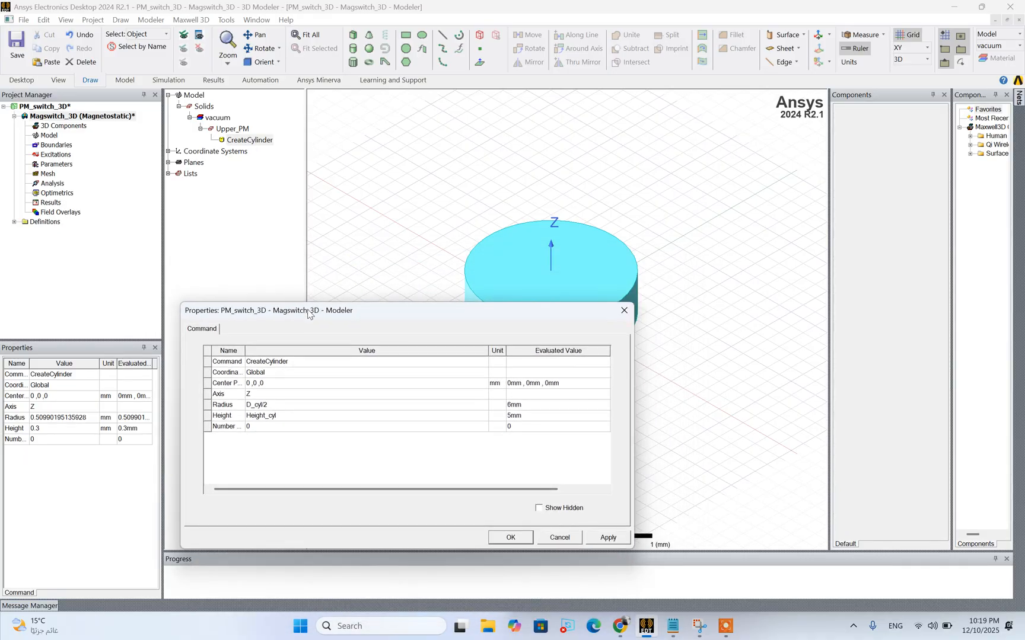
pyautogui.click(267, 386)
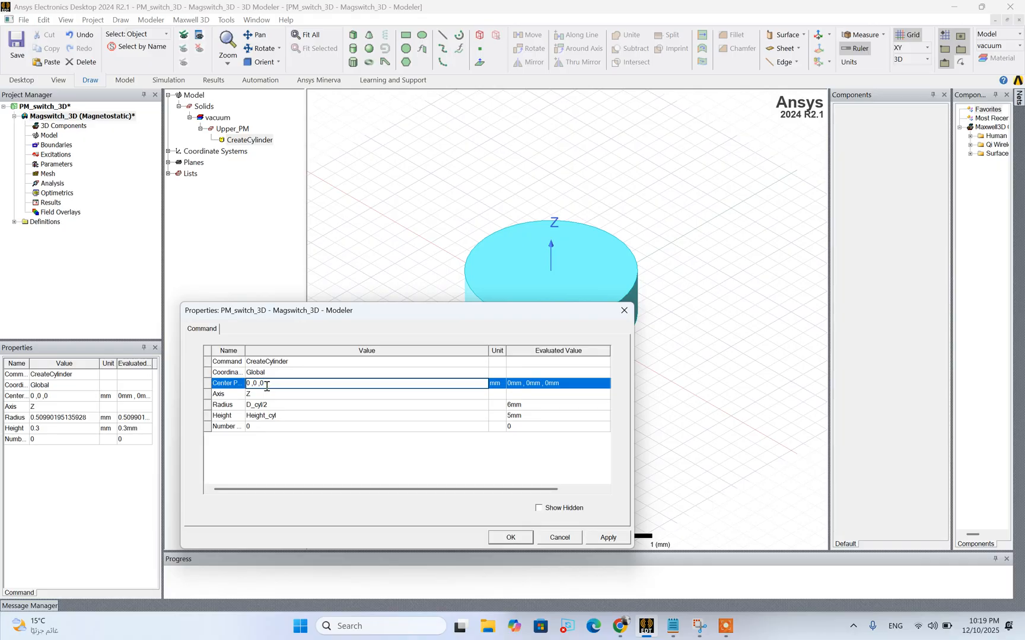
pyautogui.write('h')
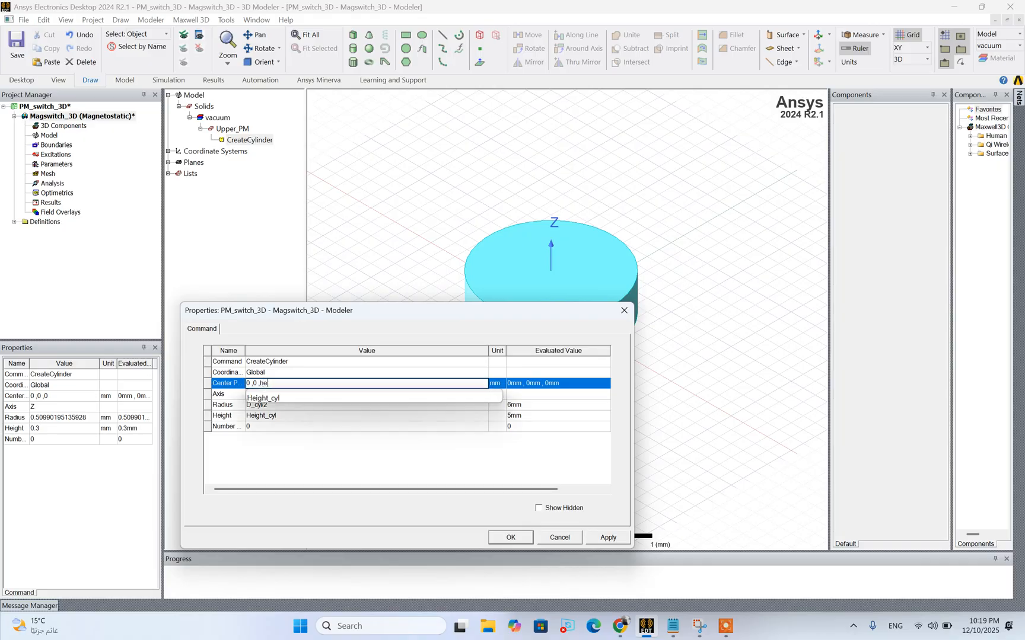
pyautogui.write('e')
pyautogui.click(275, 398)
pyautogui.click(326, 451)
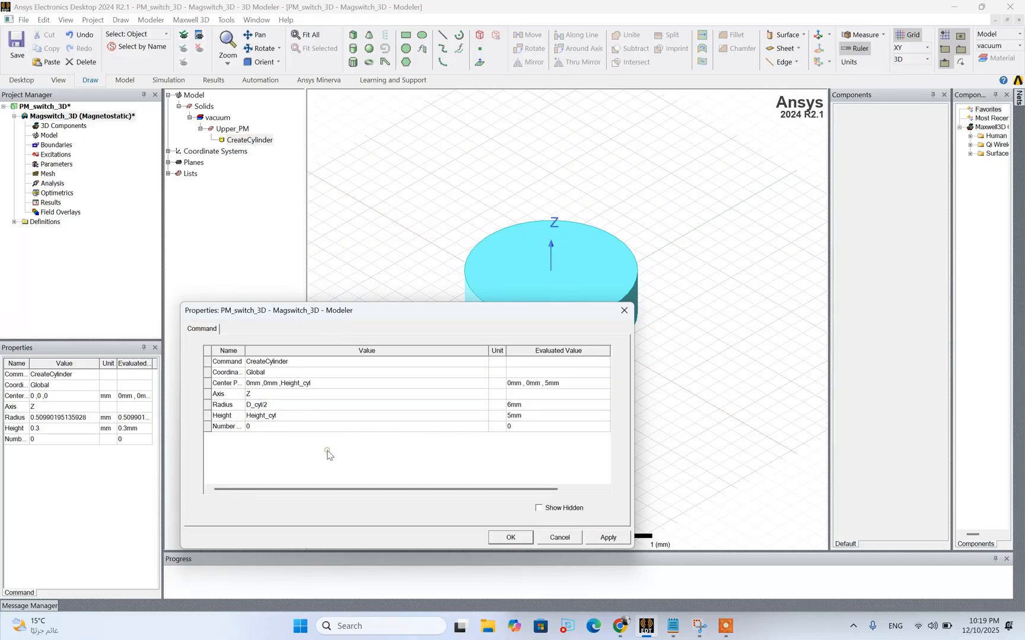
pyautogui.click(606, 537)
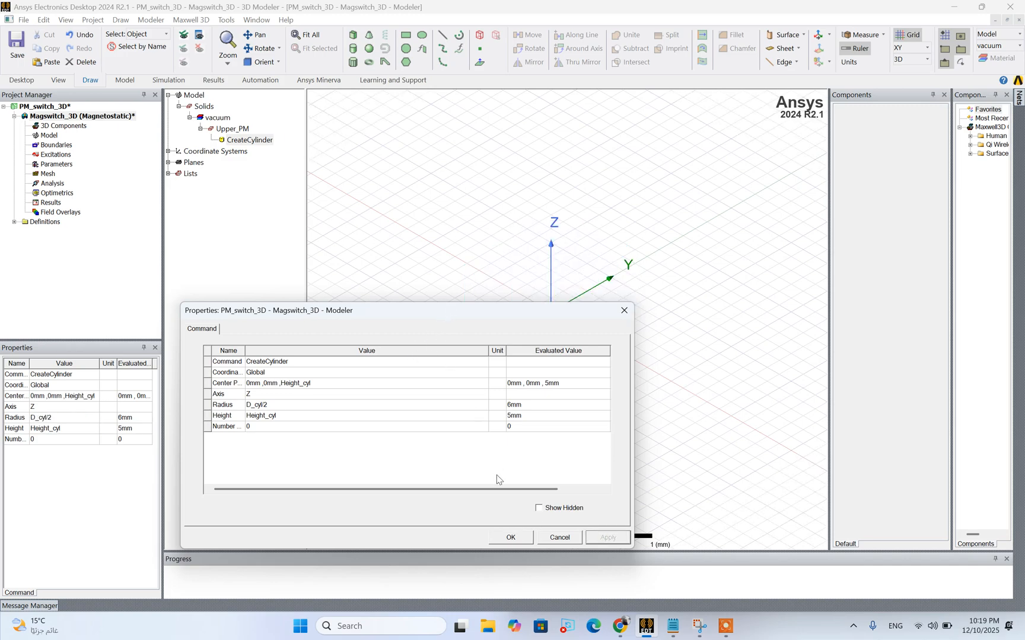
pyautogui.click(508, 541)
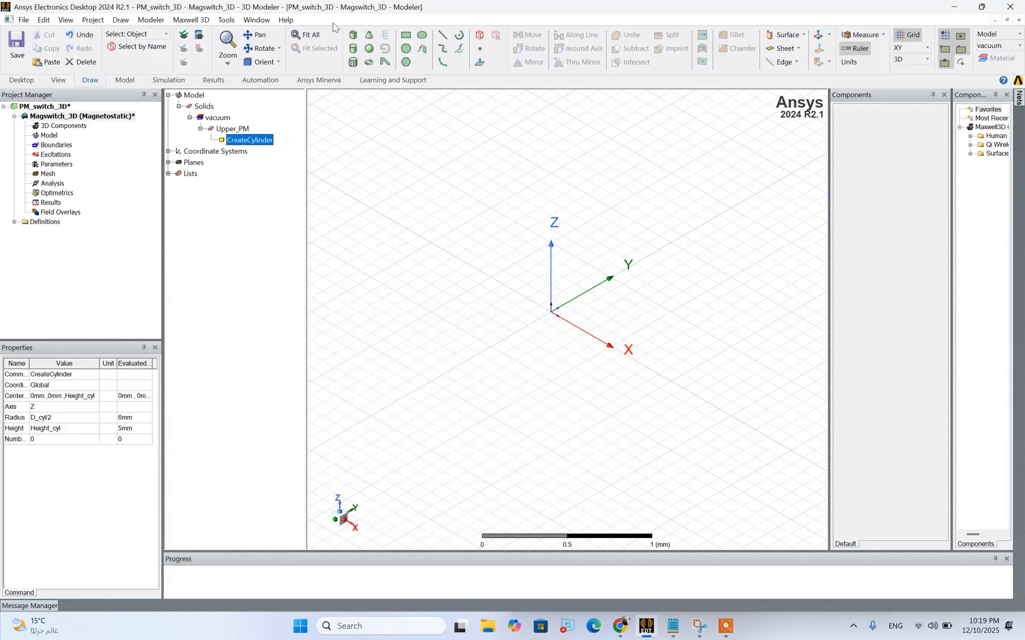
pyautogui.click(304, 34)
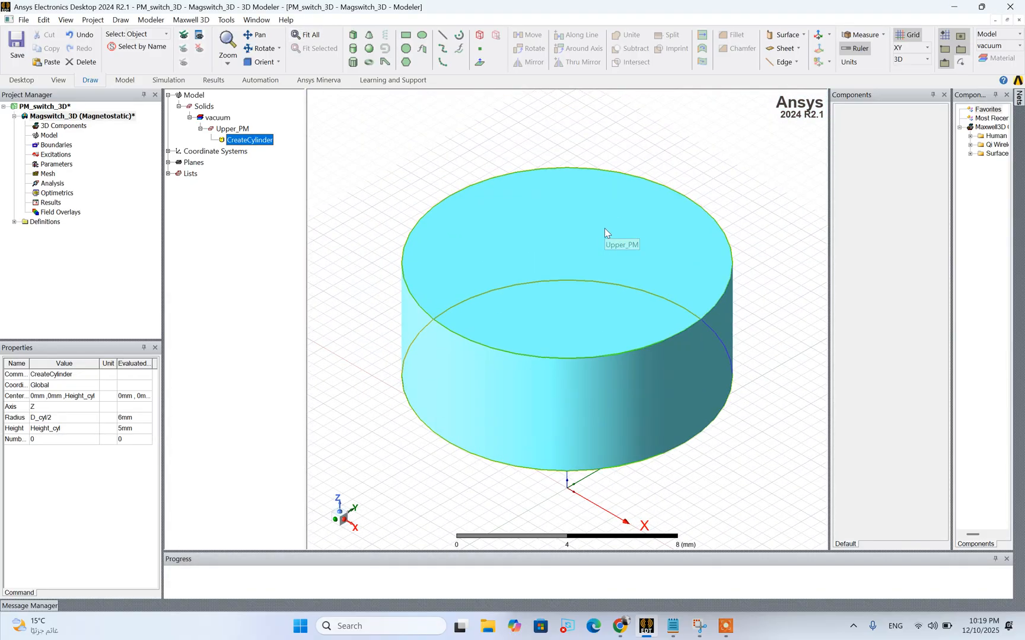
pyautogui.click(604, 228)
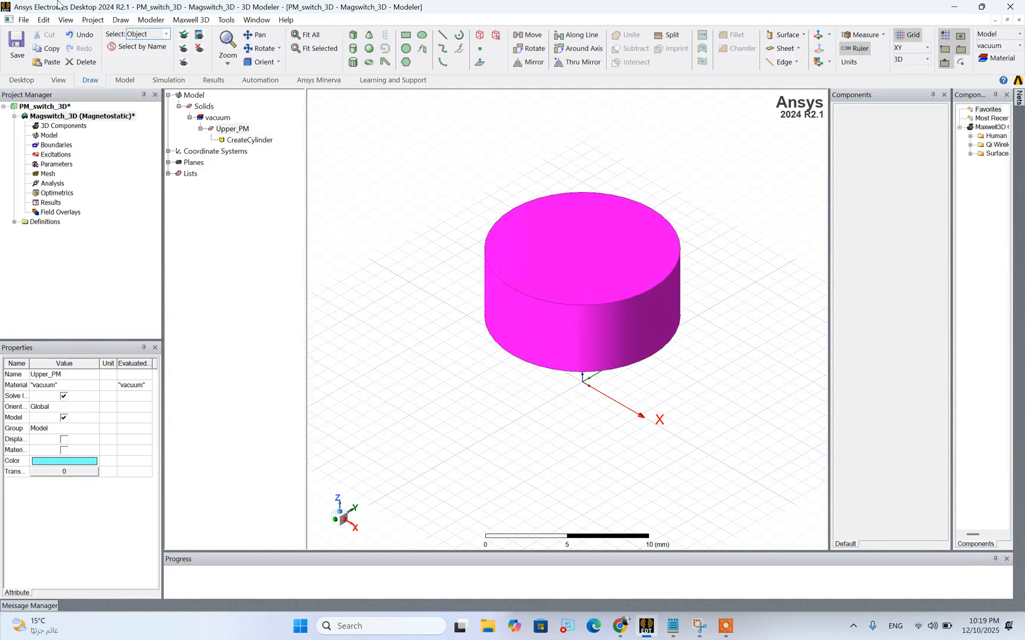
pyautogui.click(463, 184)
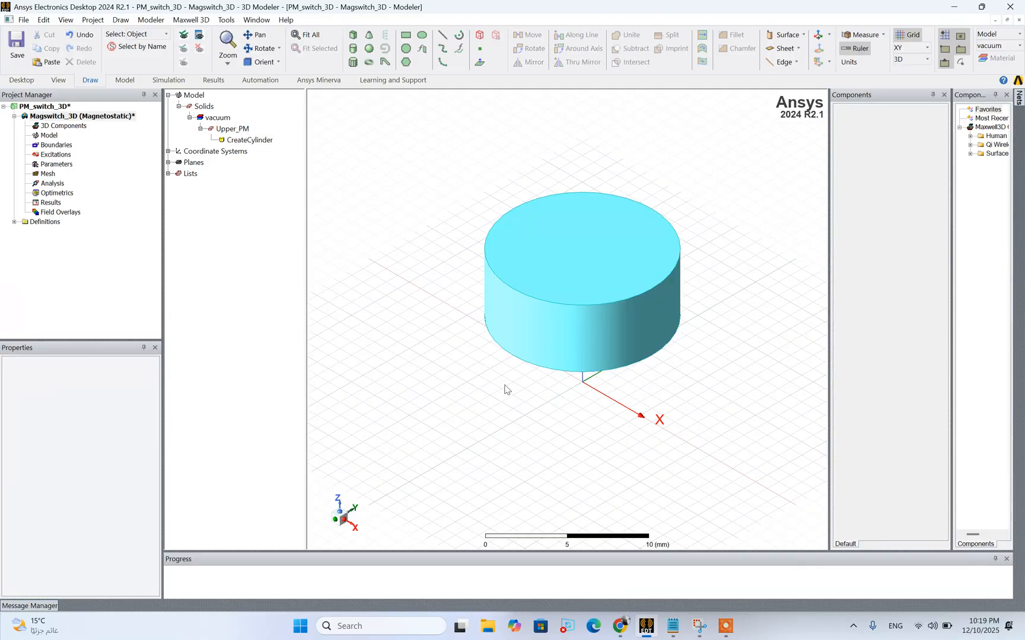
# Set the coordinate system axes display to Large and tilt the view to show the magnet's offset from the origin
pyautogui.click(68, 24)
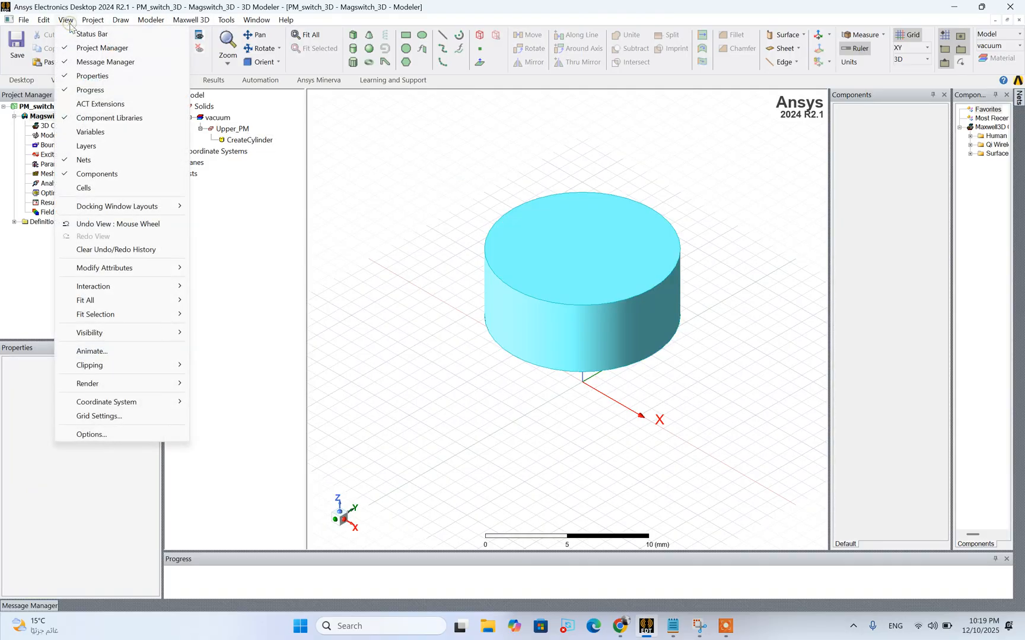
pyautogui.moveTo(130, 402)
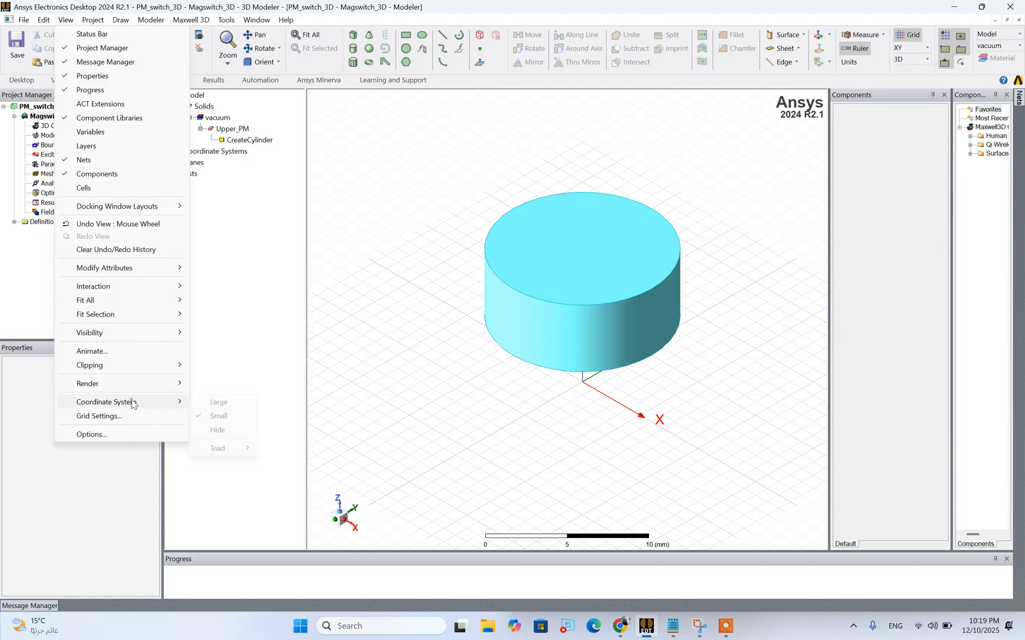
pyautogui.click(230, 403)
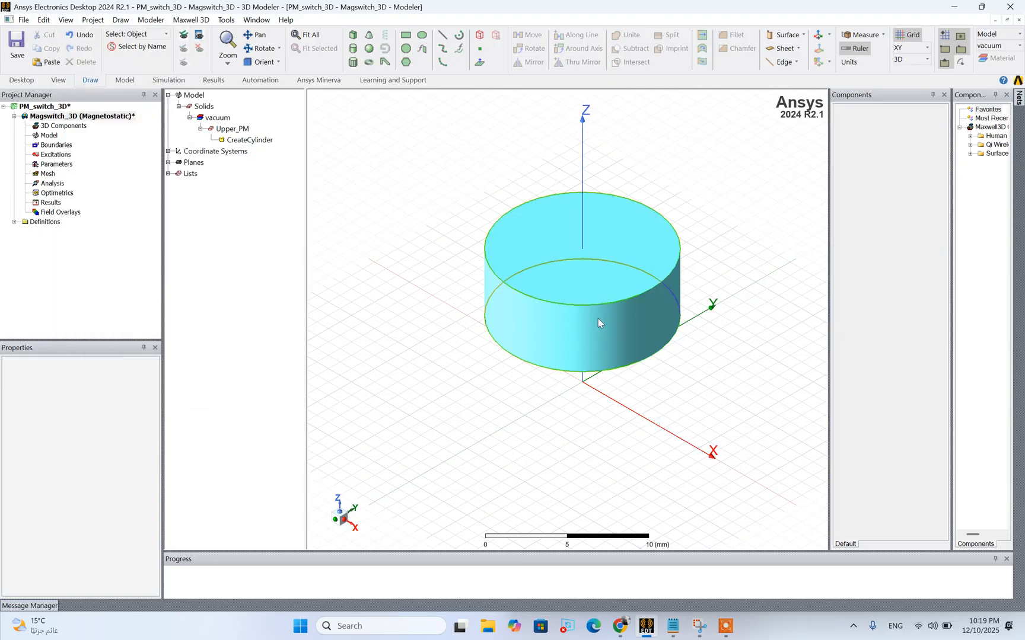
pyautogui.scroll(2, 691, 331)
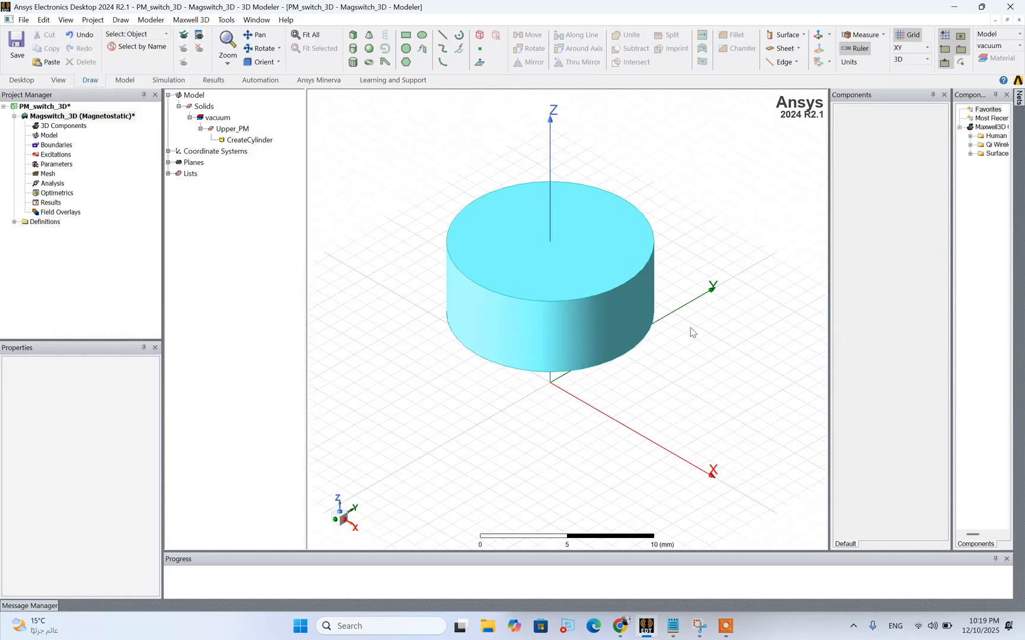
pyautogui.click(261, 48)
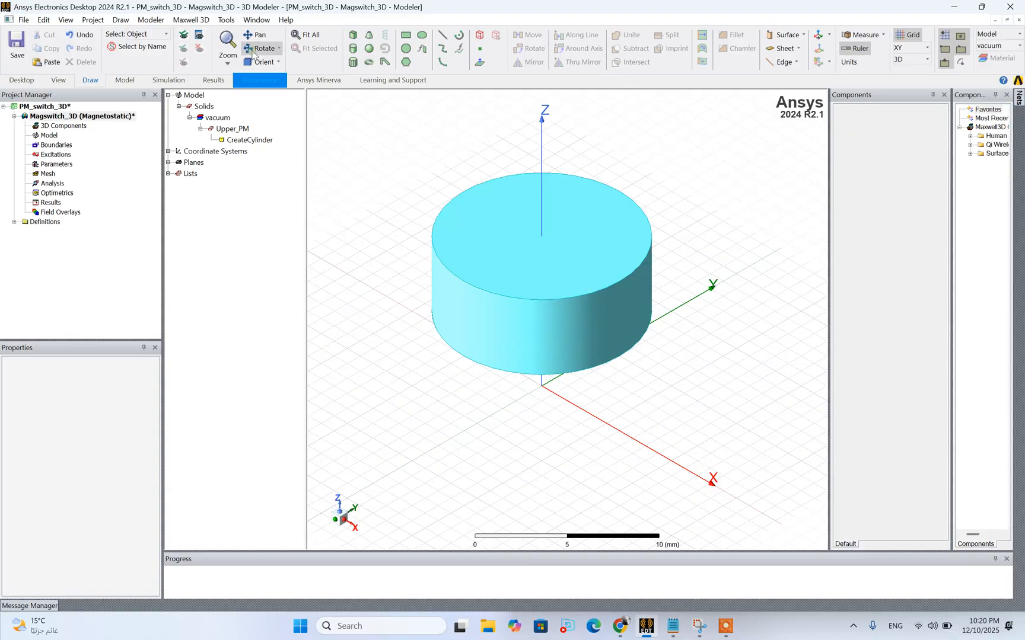
pyautogui.moveTo(499, 286)
pyautogui.mouseDown()
pyautogui.moveTo(495, 272)
pyautogui.moveTo(487, 281)
pyautogui.moveTo(508, 285)
pyautogui.moveTo(497, 282)
pyautogui.mouseUp()
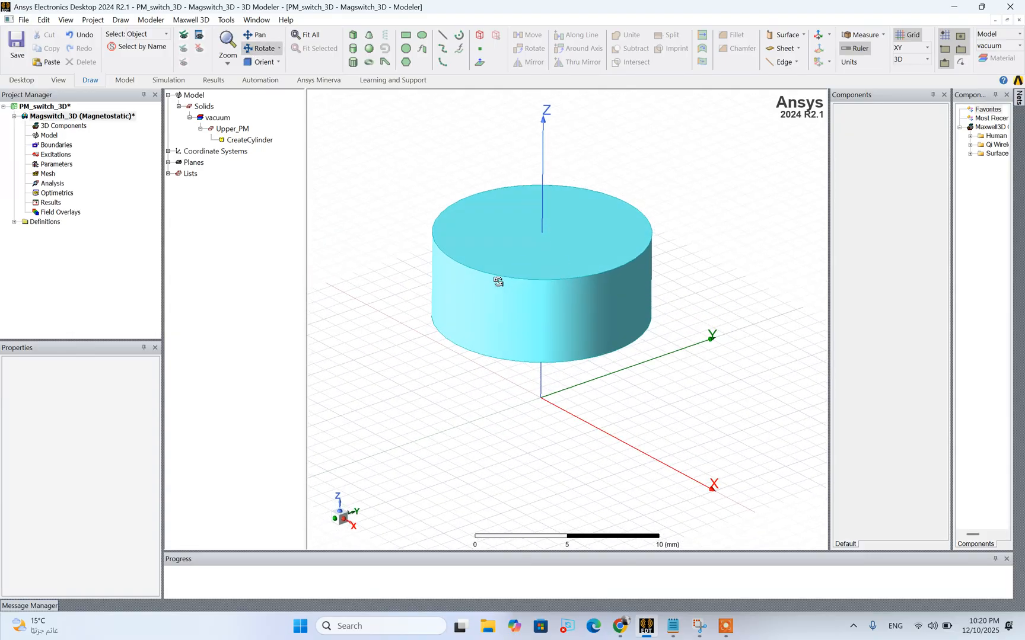
# Duplicate the Upper_PM cylinder in place and rename the copy as Lower_PM
pyautogui.click(232, 129)
pyautogui.hotkey('ctrl', 'v')
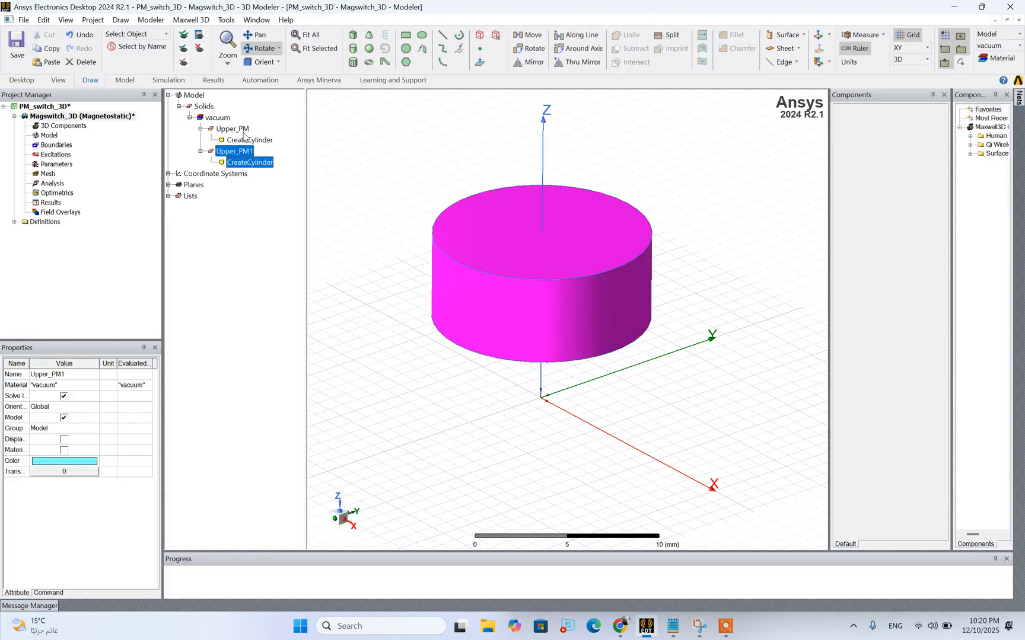
pyautogui.doubleClick(236, 153)
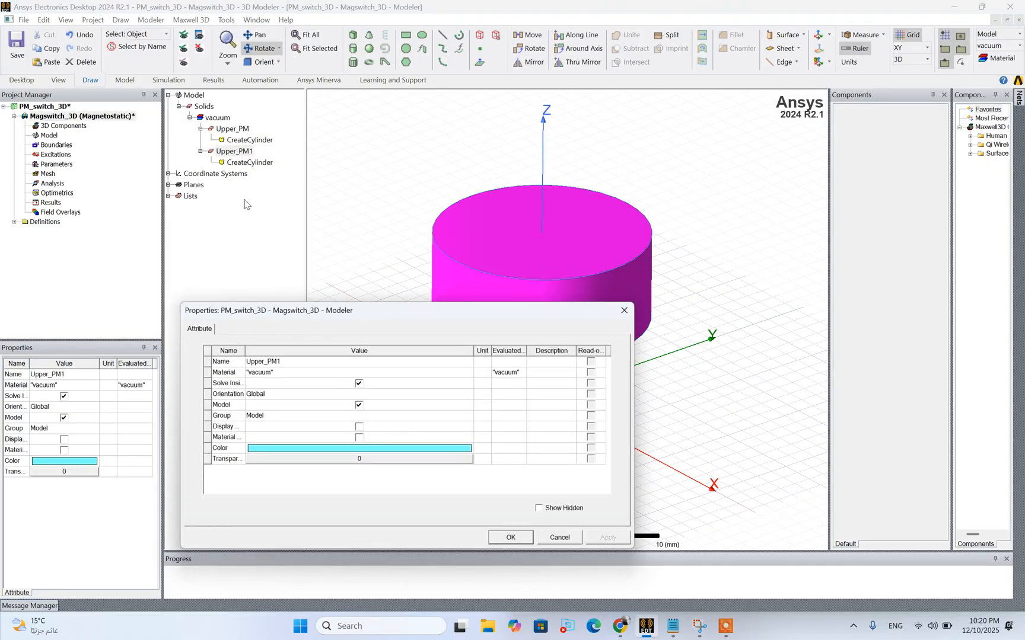
pyautogui.click(256, 361)
pyautogui.doubleClick(256, 362)
pyautogui.click(256, 362)
pyautogui.doubleClick(256, 362)
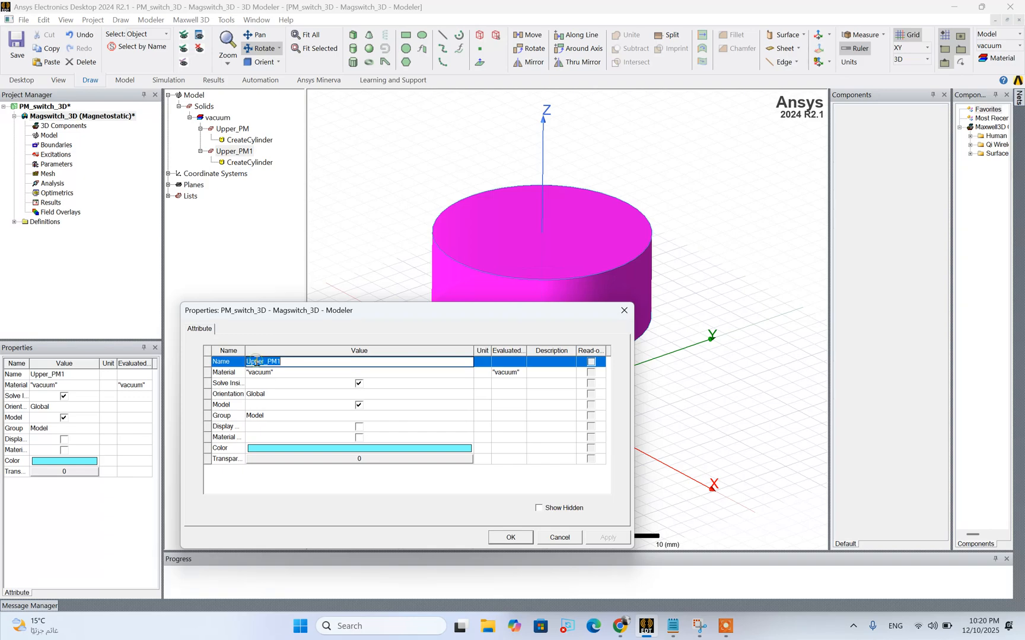
pyautogui.write('Low')
pyautogui.click(448, 493)
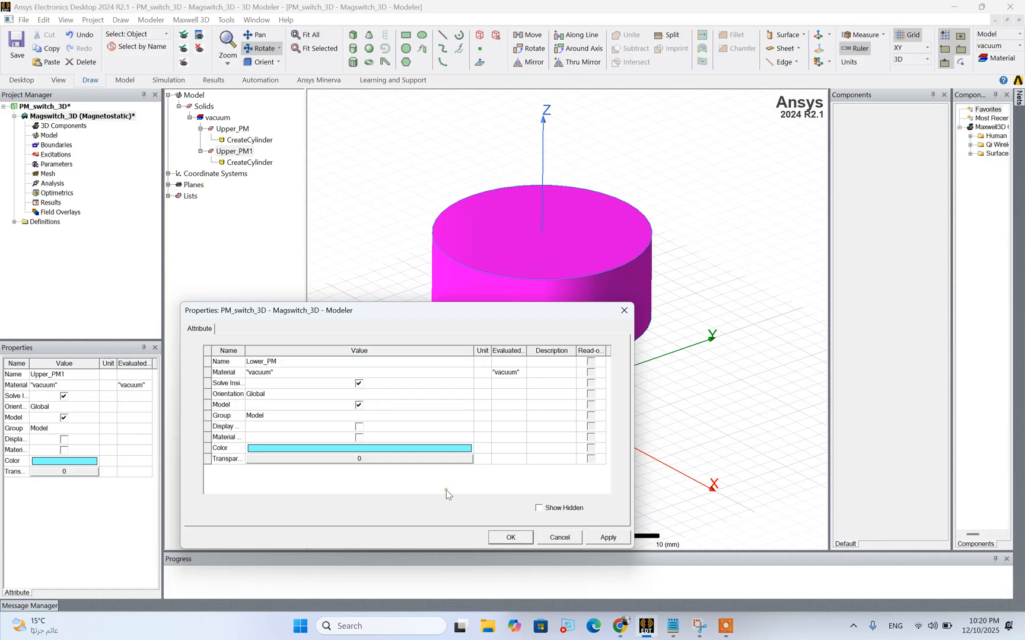
pyautogui.click(606, 537)
pyautogui.click(510, 537)
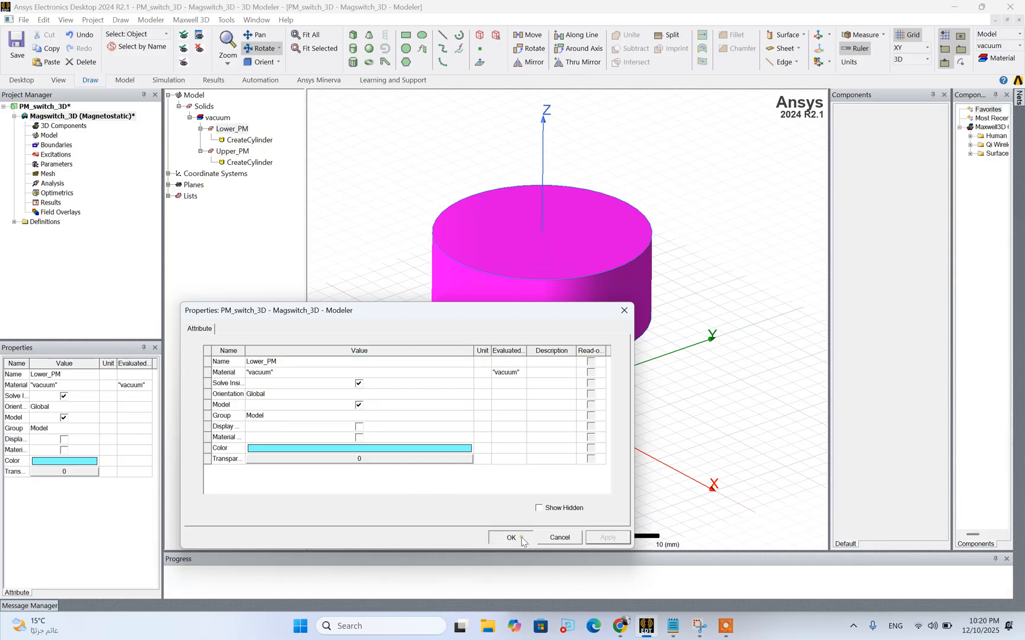
# Set the Lower_PM cylinder's center position to 0, 0, 0 mm so it sits directly beneath Upper_PM
pyautogui.doubleClick(261, 140)
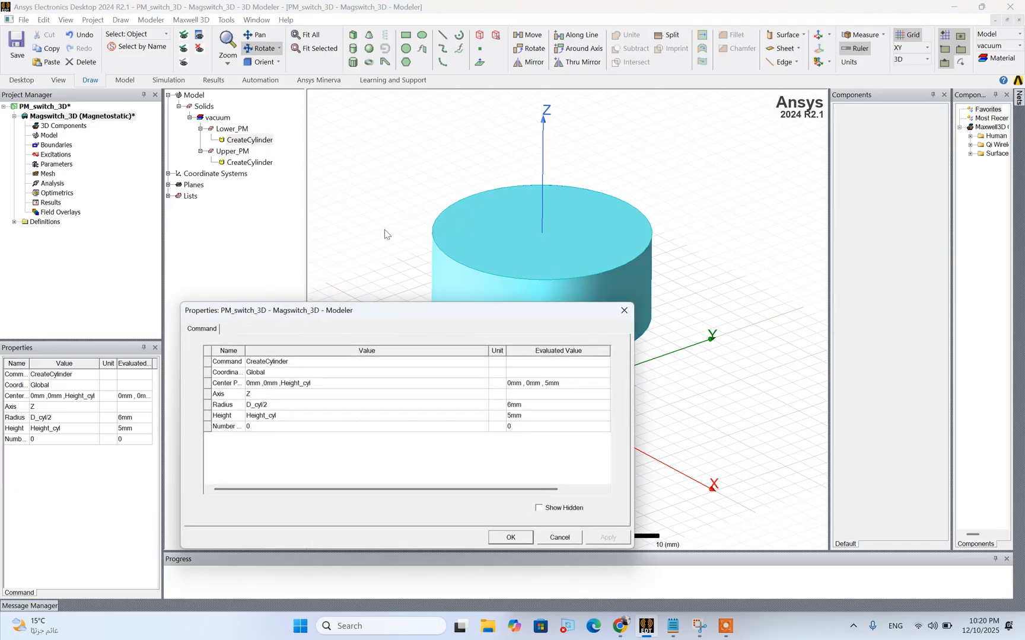
pyautogui.click(314, 386)
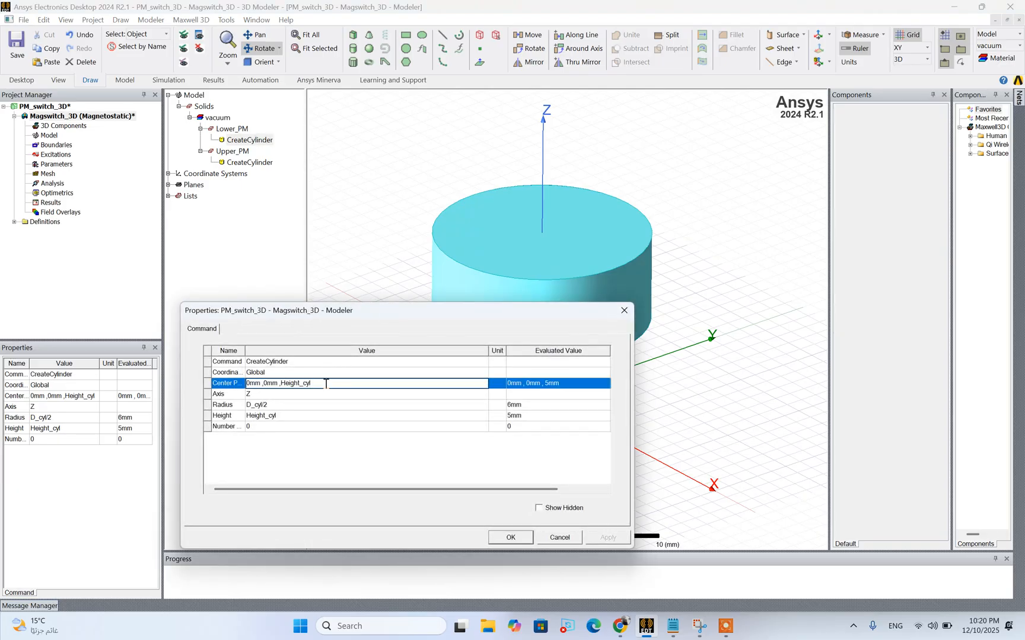
pyautogui.moveTo(327, 383); pyautogui.dragTo(285, 384)
pyautogui.moveTo(319, 386); pyautogui.dragTo(285, 386)
pyautogui.write('0 ,0 ,0')
pyautogui.click(332, 466)
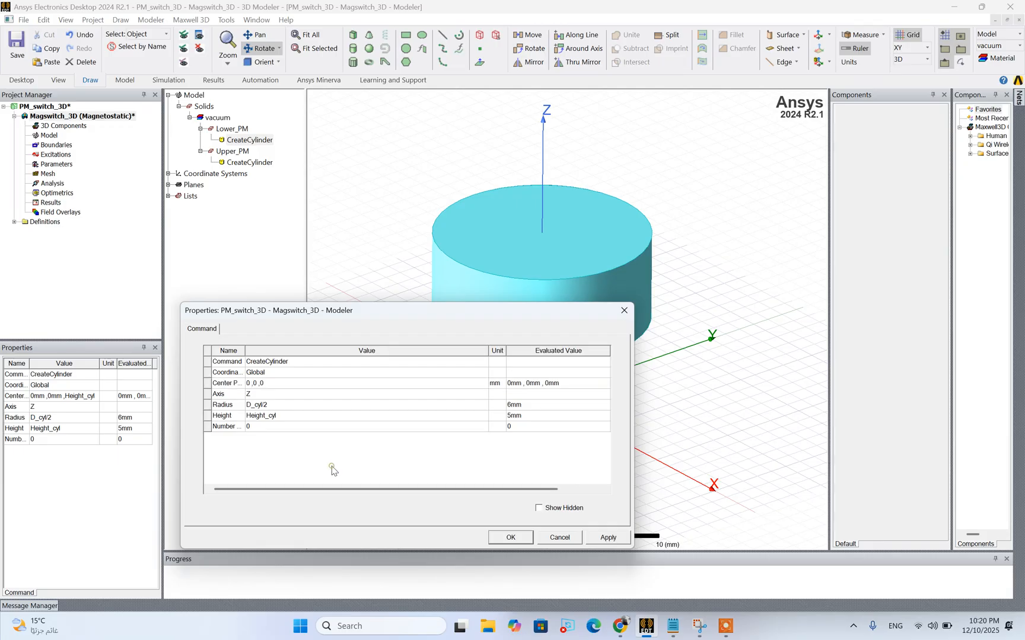
pyautogui.click(608, 538)
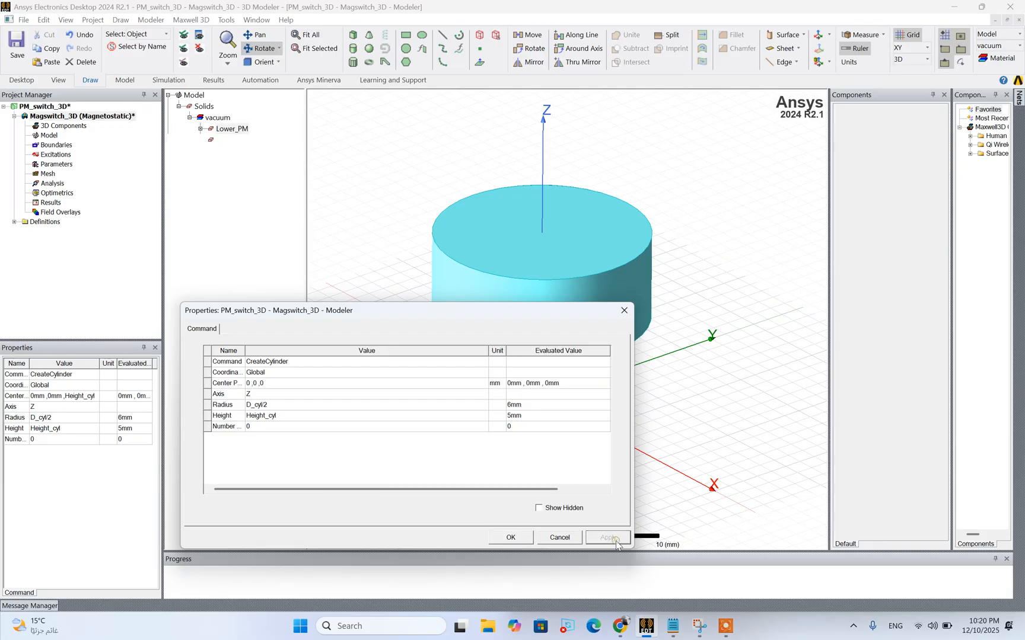
pyautogui.click(510, 535)
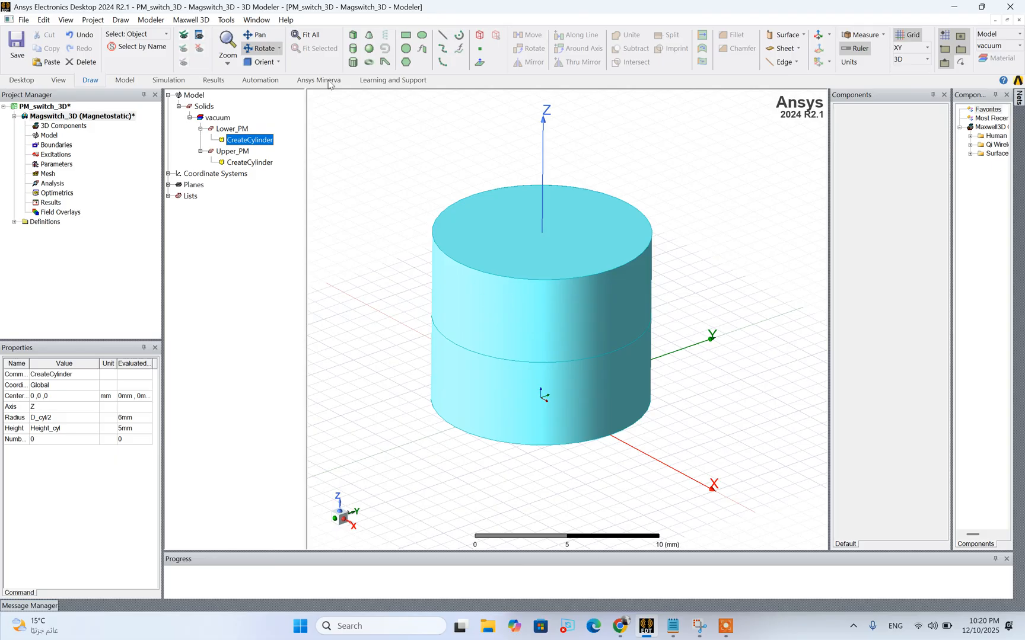
pyautogui.click(507, 232)
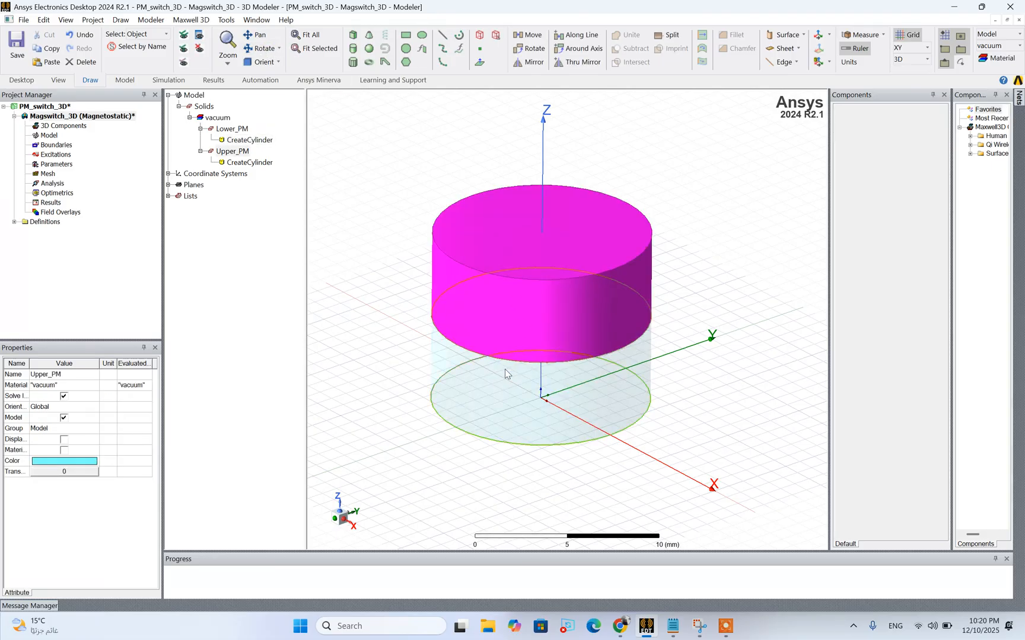
# Start assigning a material to Lower_PM, search the library for n52 and choose Alliance - N52
pyautogui.click(229, 130)
pyautogui.click(227, 127)
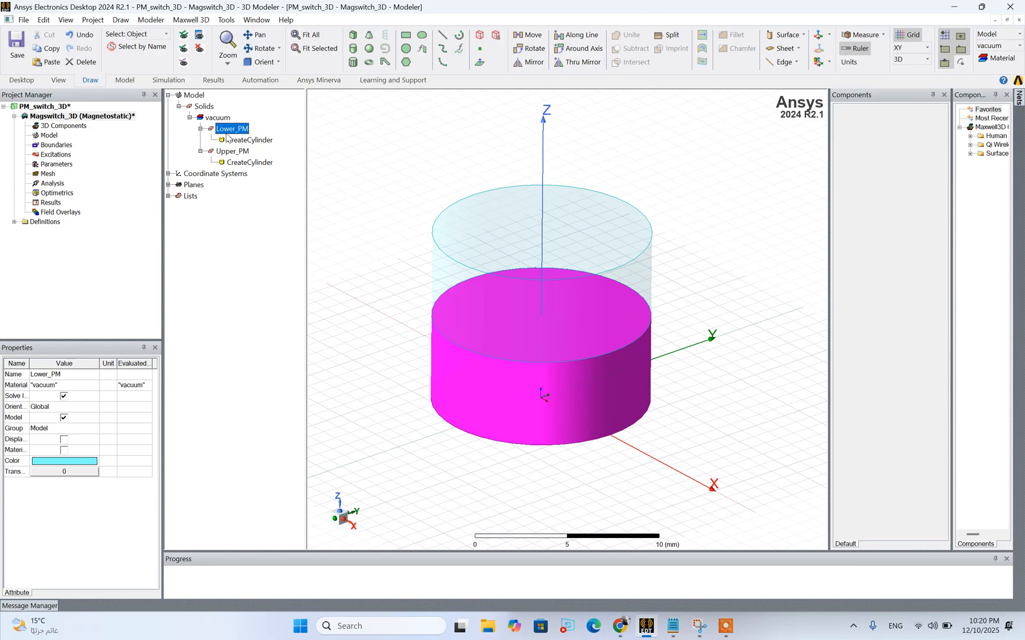
pyautogui.rightClick(228, 135)
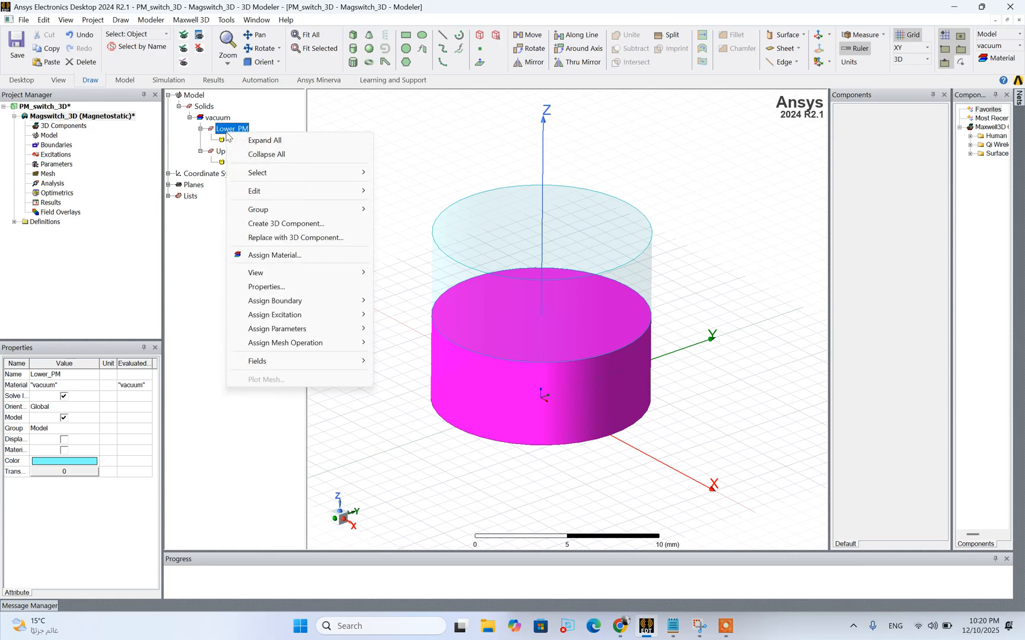
pyautogui.click(270, 252)
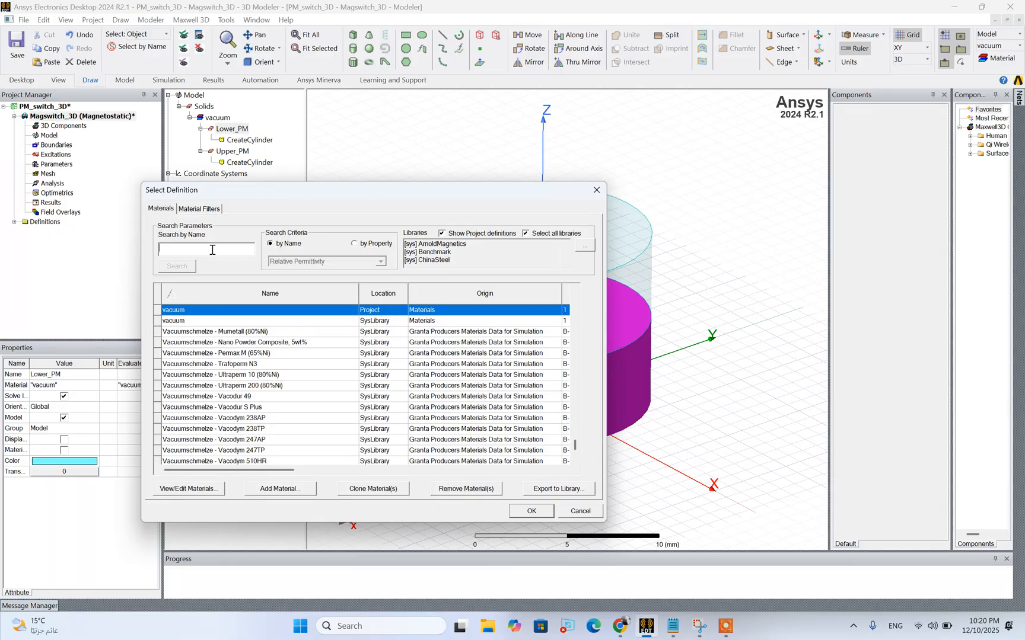
pyautogui.write('n52')
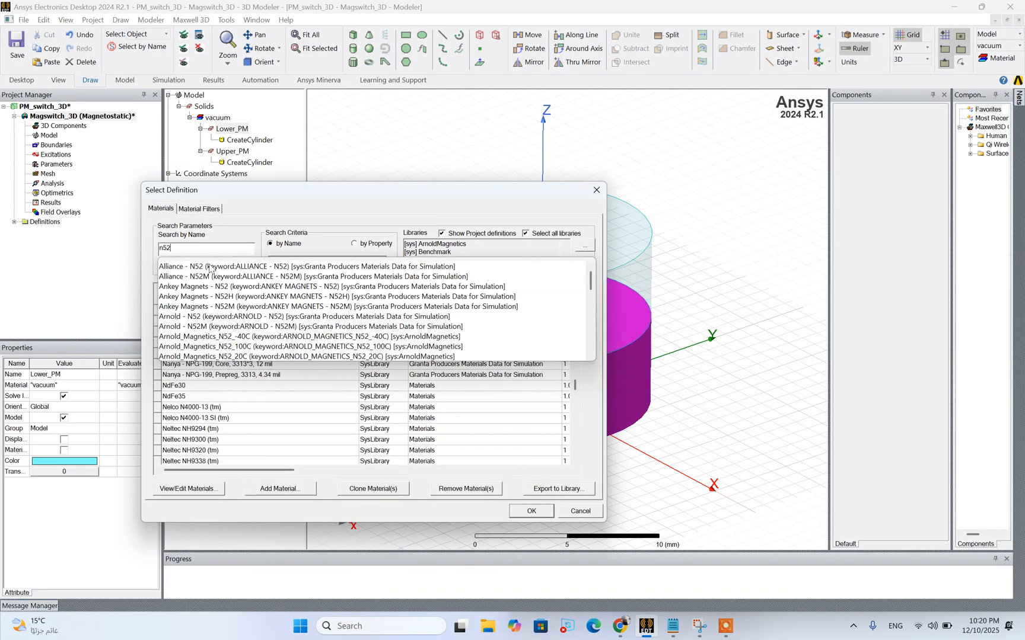
pyautogui.click(210, 268)
# Edit the Alliance - N52 magnetic coercivity direction, setting the Y component to 1 and the X component to 0
pyautogui.click(205, 494)
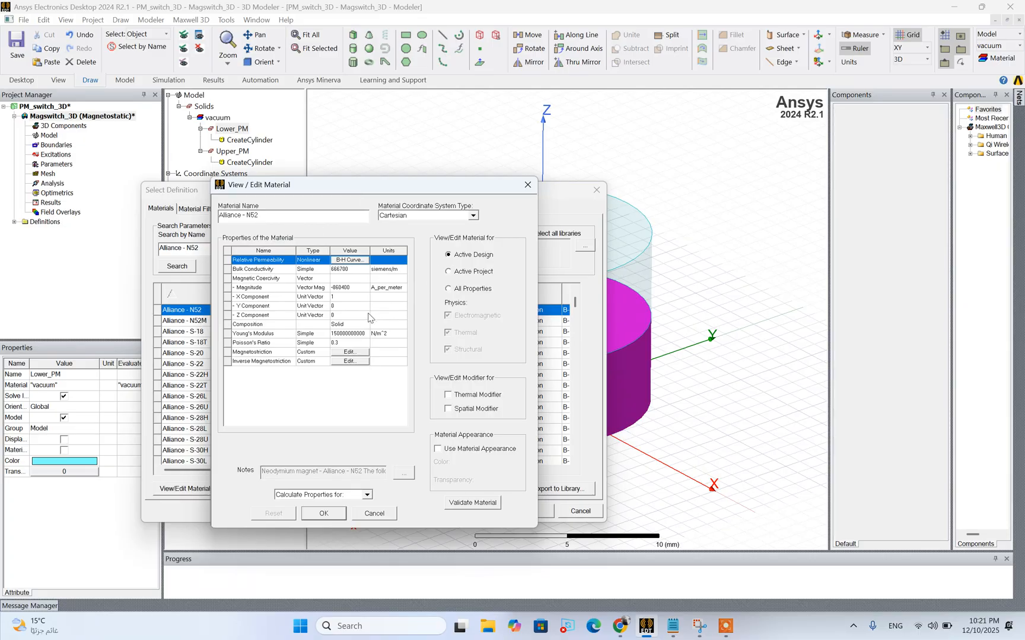
pyautogui.doubleClick(338, 306)
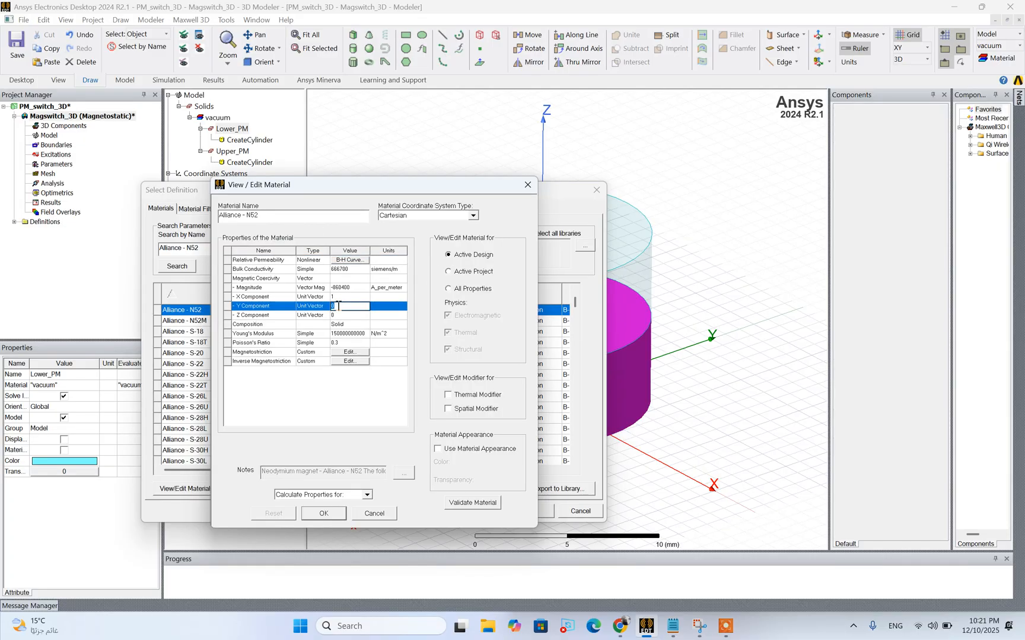
pyautogui.click(336, 297)
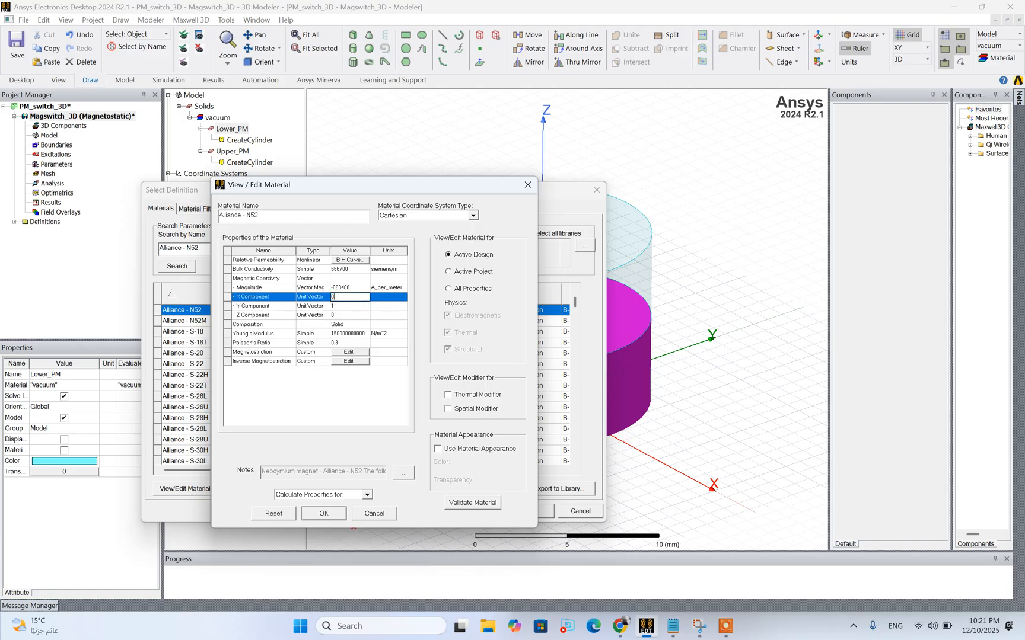
pyautogui.click(323, 398)
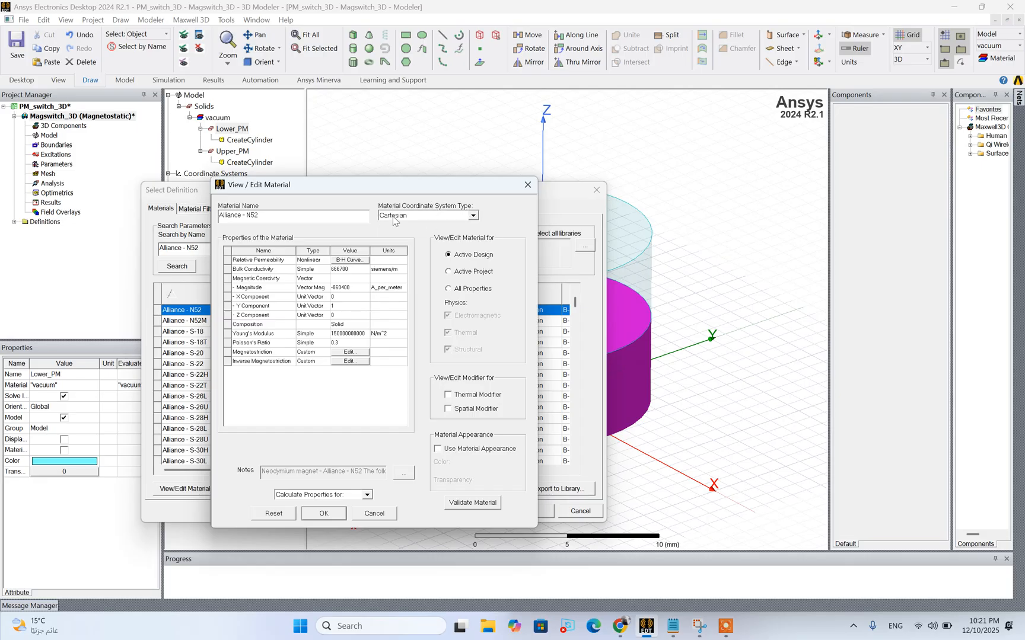
pyautogui.click(324, 513)
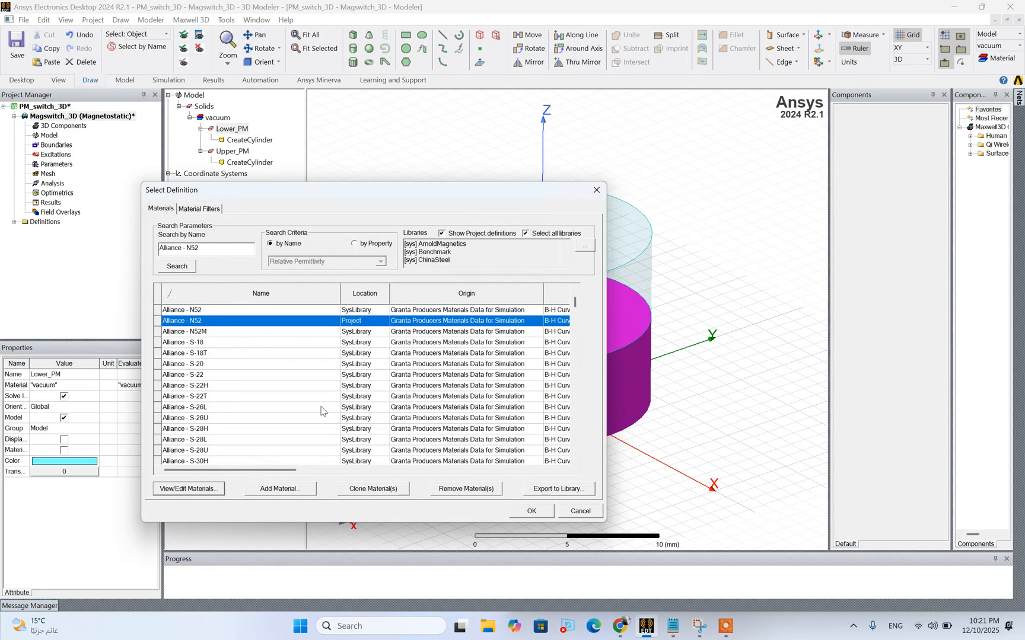
# Apply the edited Alliance - N52 to Lower_PM, and pick the project's Alliance - N52 as the base material for Upper_PM
pyautogui.click(537, 513)
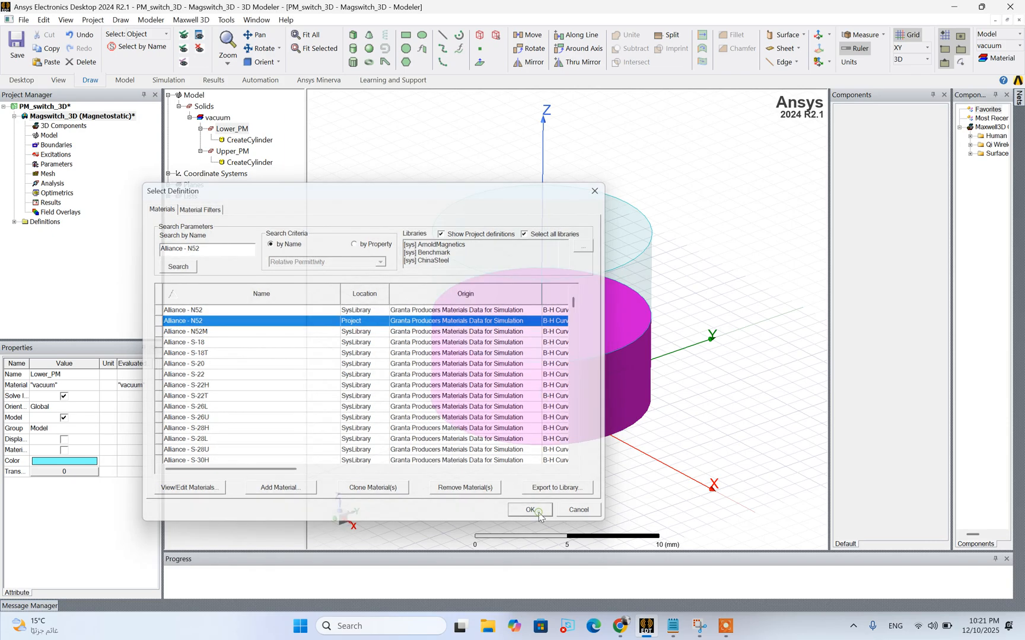
pyautogui.rightClick(227, 161)
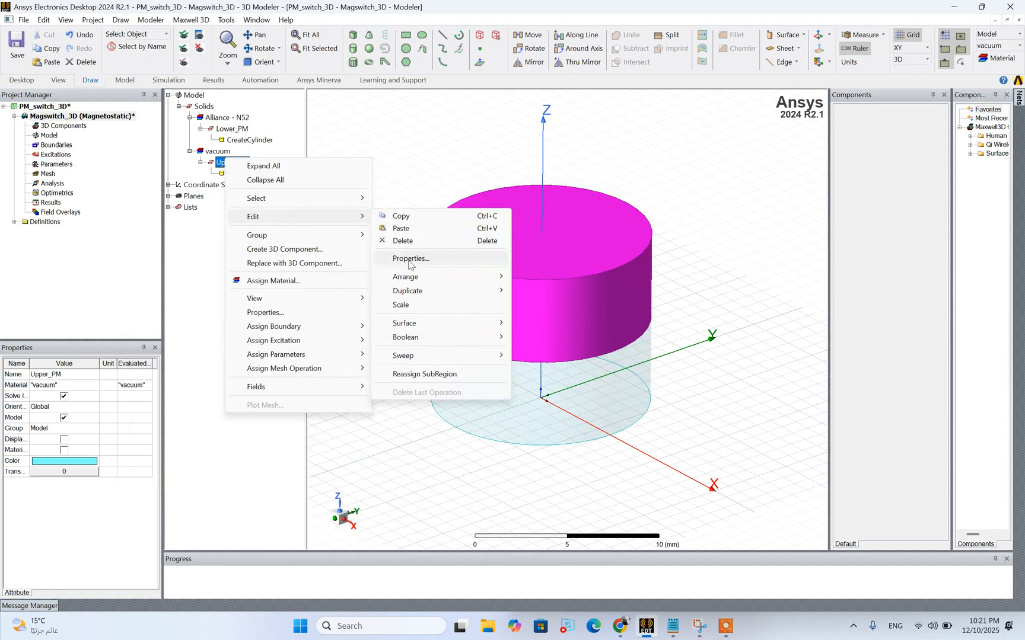
pyautogui.click(332, 283)
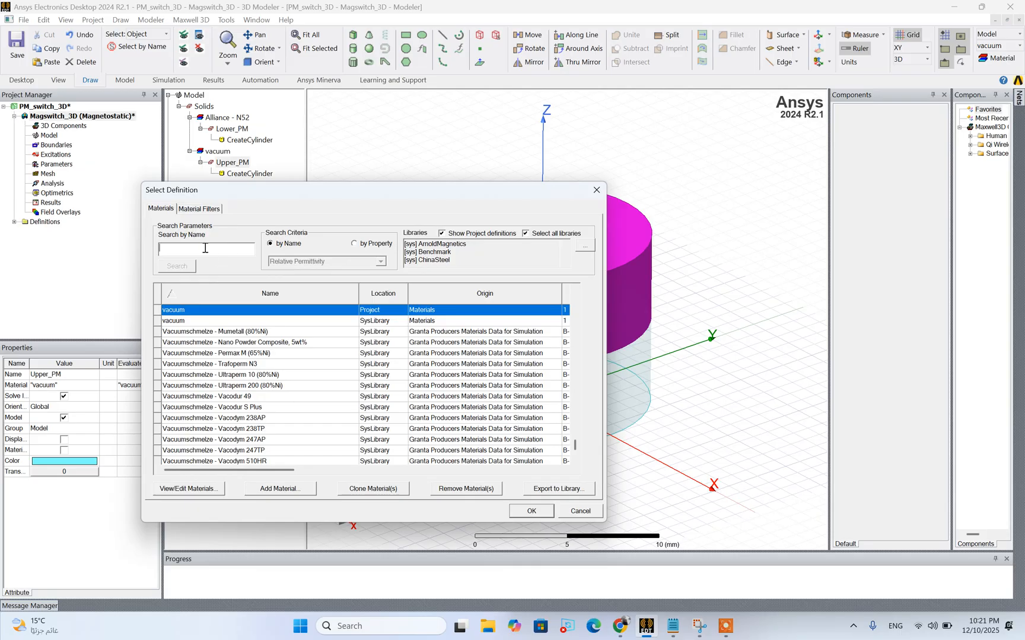
pyautogui.write('N52')
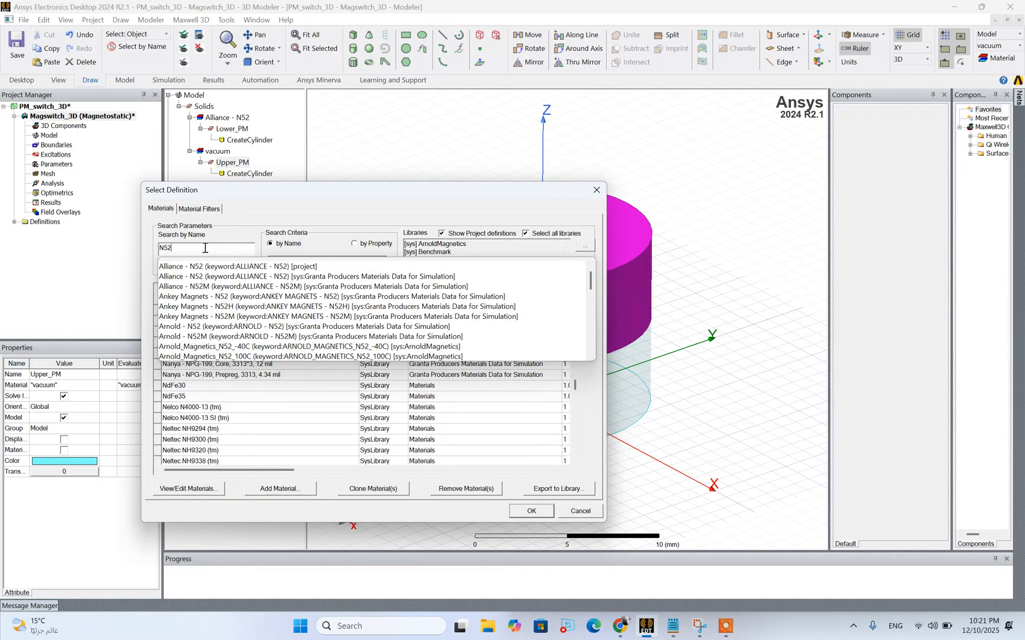
pyautogui.click(227, 267)
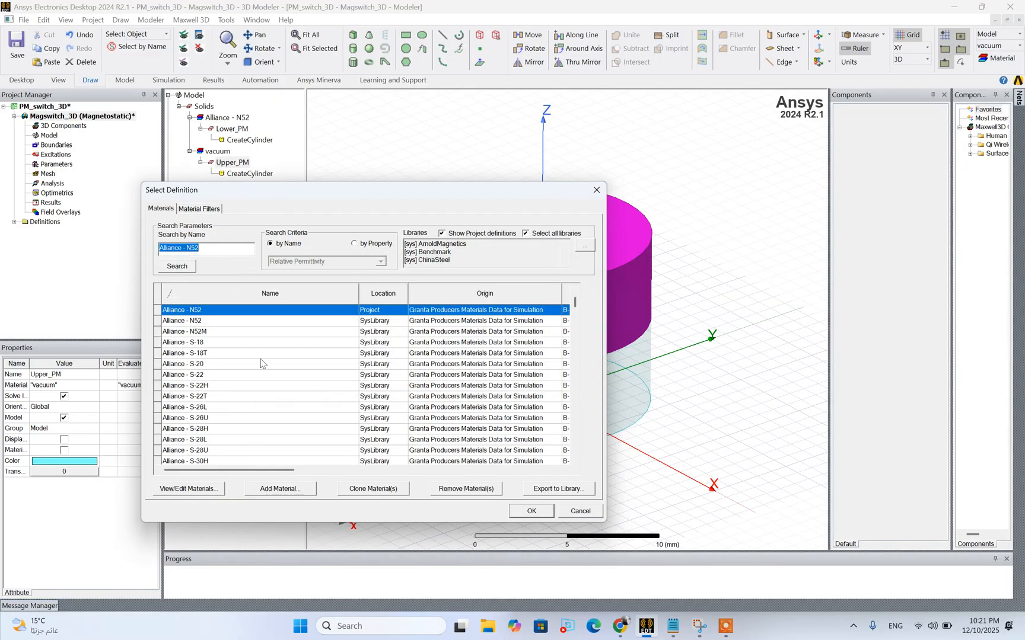
# Clone Alliance - N52 as Alliance - N52 - NegY, edit its coercivity Y component for the negative Y direction, and assign it to Upper_PM
pyautogui.click(219, 488)
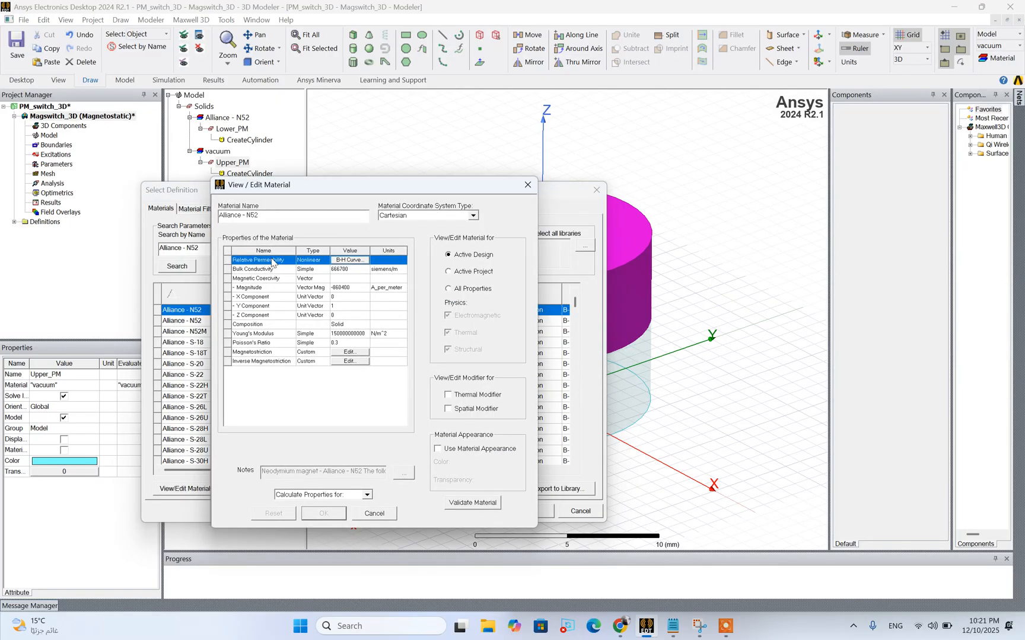
pyautogui.click(364, 513)
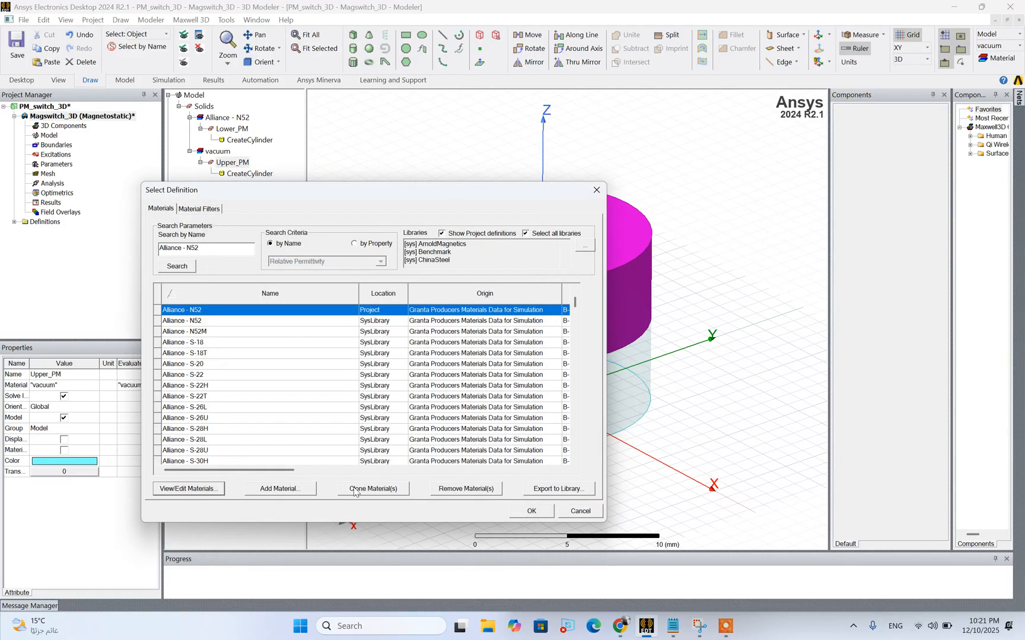
pyautogui.click(354, 490)
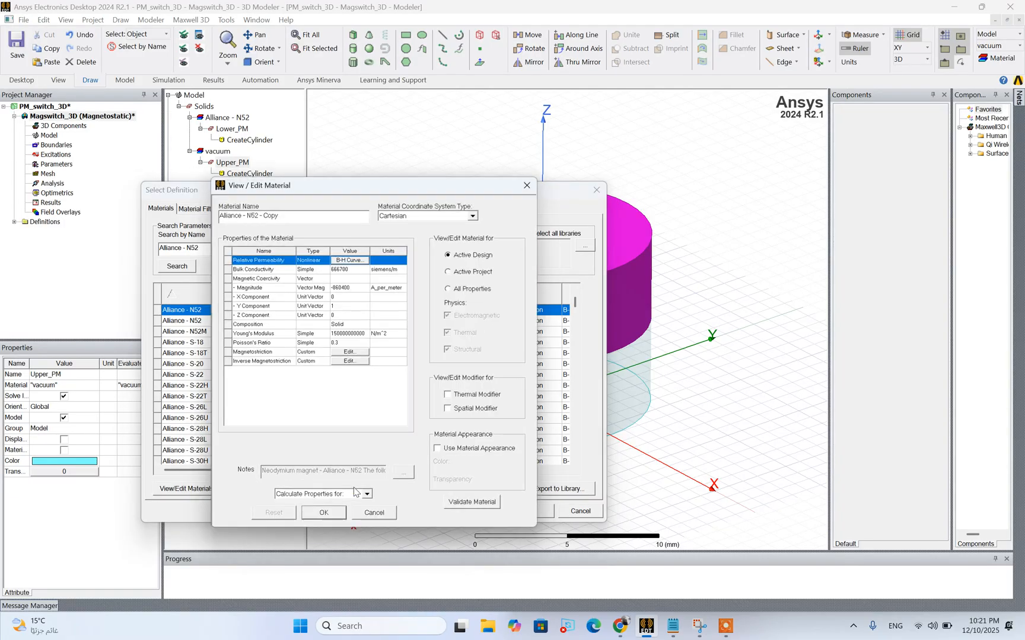
pyautogui.doubleClick(270, 216)
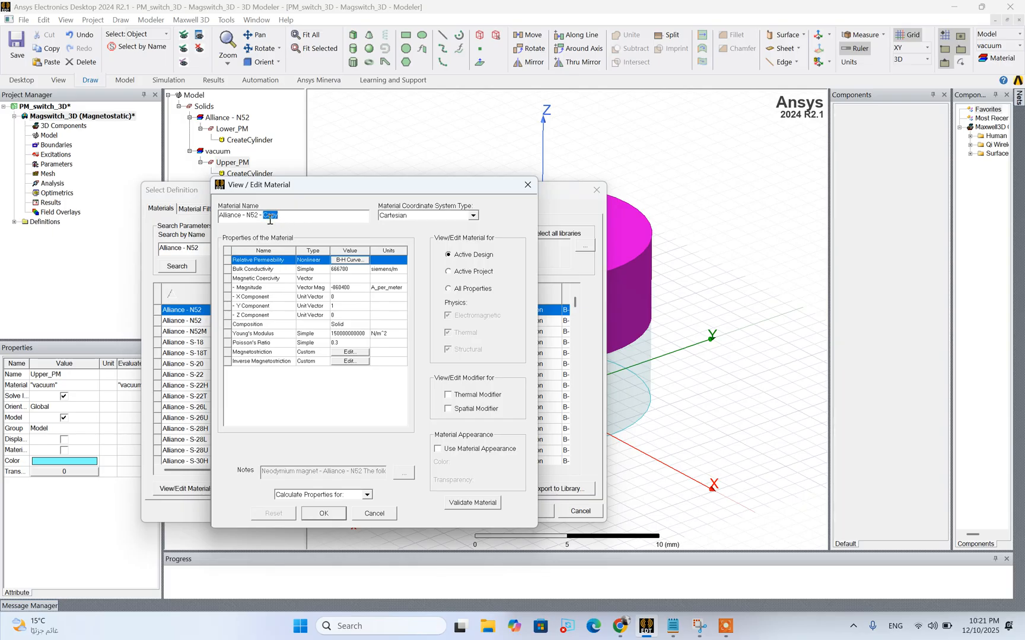
pyautogui.write('NegY')
pyautogui.click(332, 306)
pyautogui.click(343, 308)
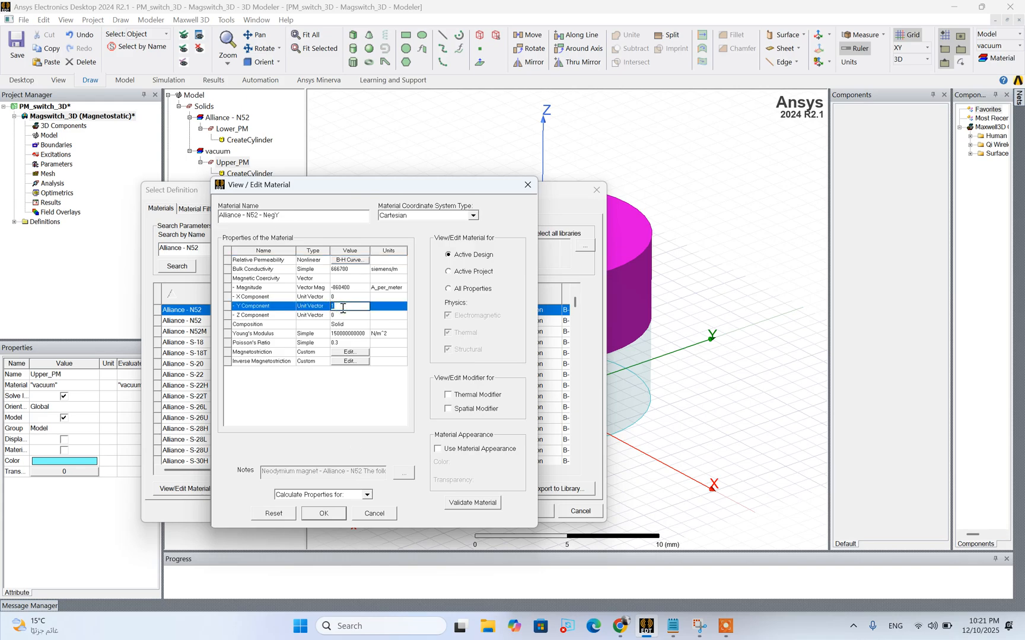
pyautogui.click(323, 513)
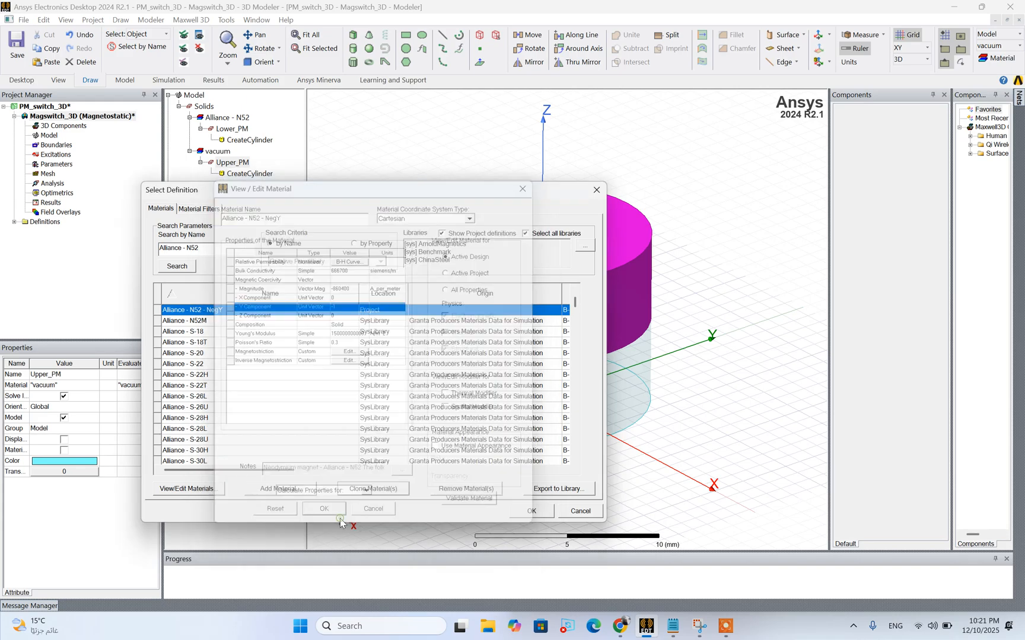
pyautogui.click(530, 511)
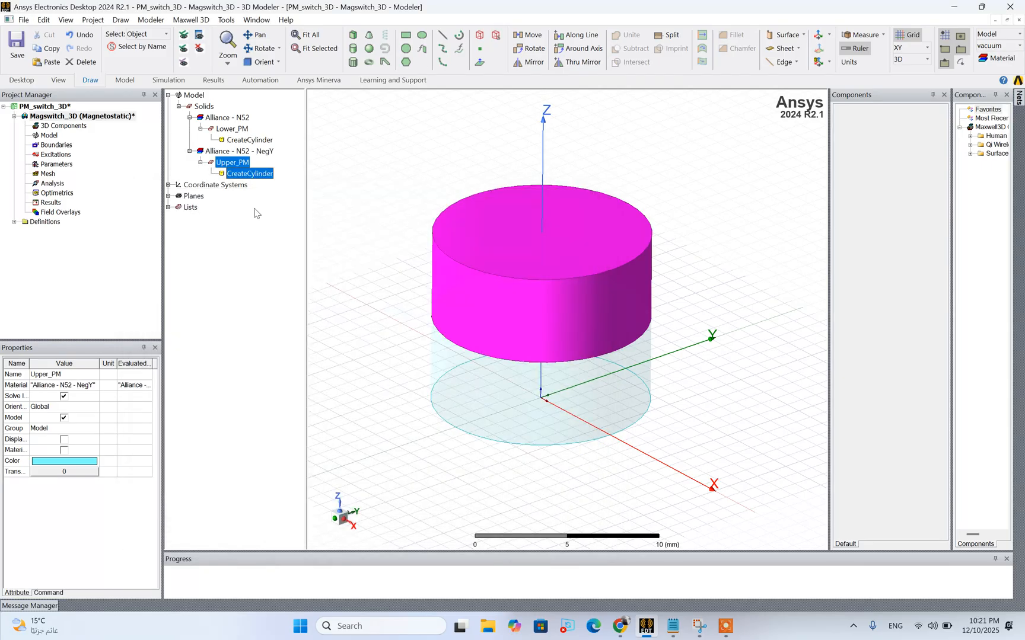
pyautogui.click(221, 152)
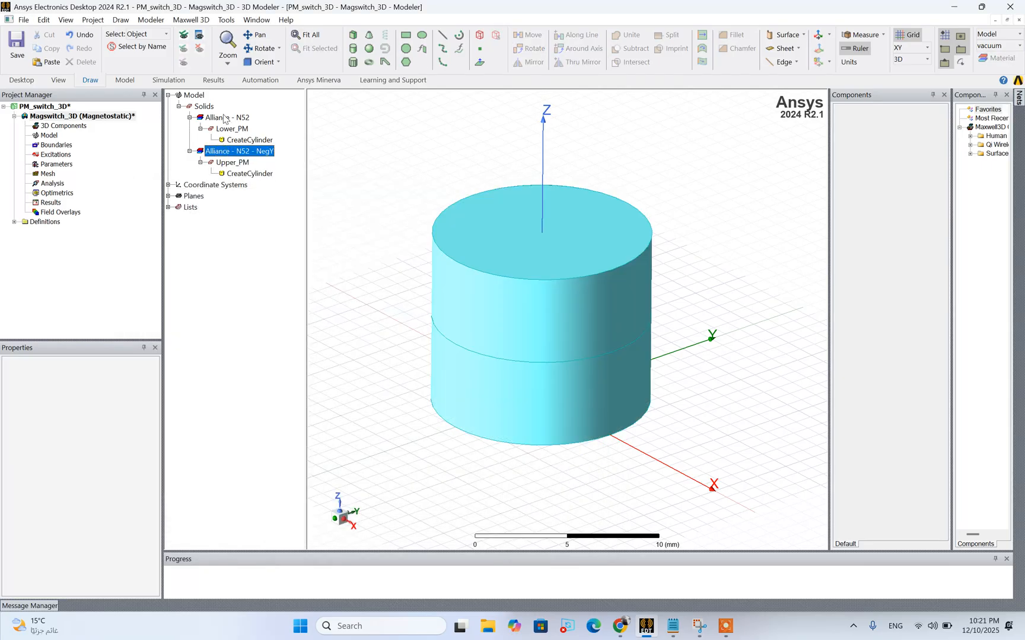
pyautogui.click(226, 117)
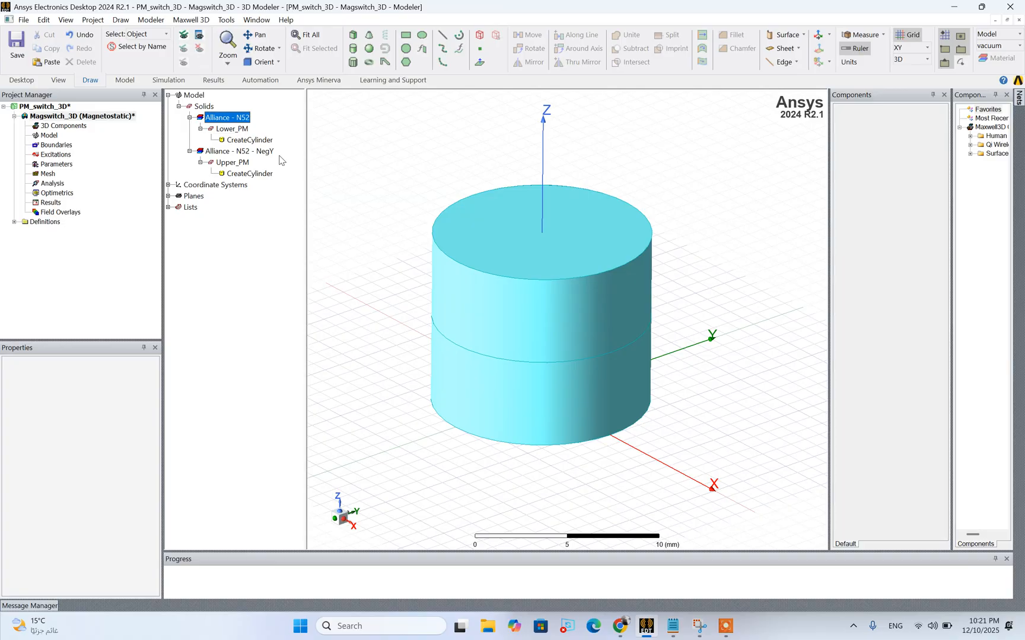
pyautogui.click(243, 153)
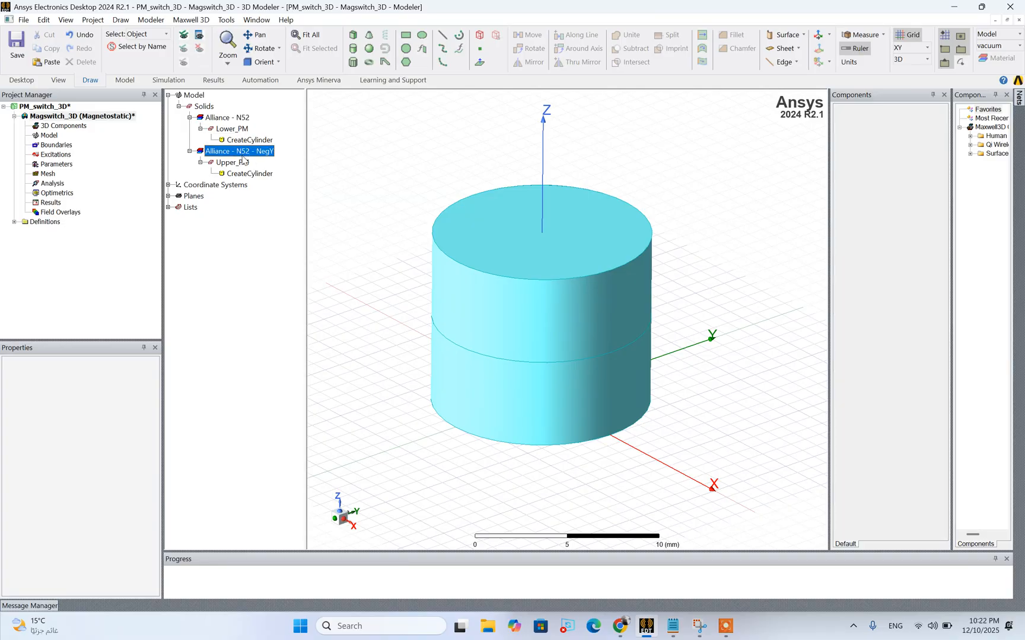
pyautogui.click(223, 120)
# Rename the magnetostatic design as Magswitch_3D_OFF
pyautogui.click(102, 119)
pyautogui.rightClick(103, 118)
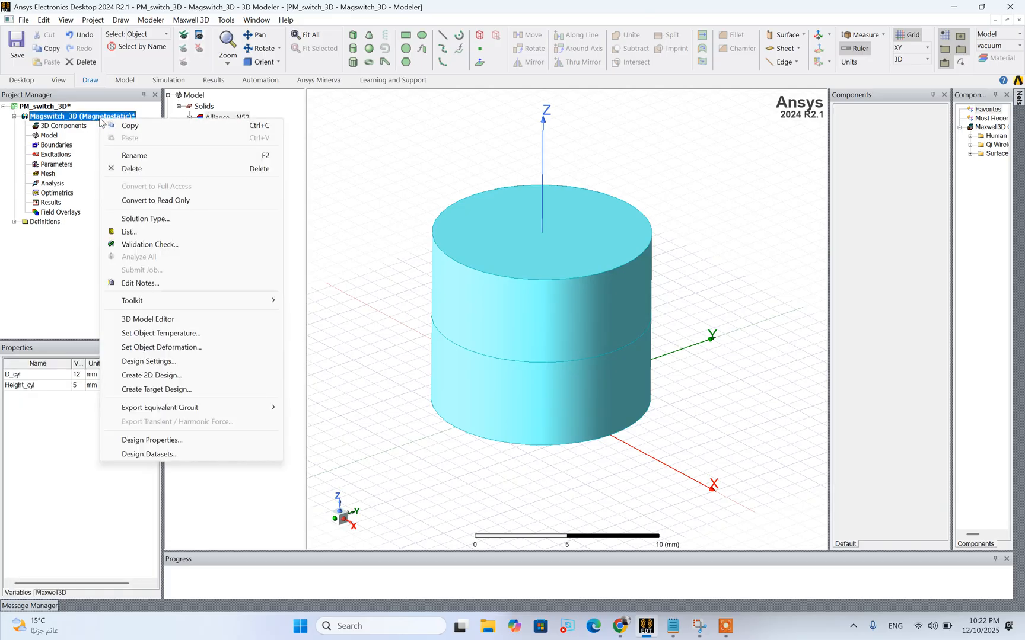
pyautogui.click(149, 156)
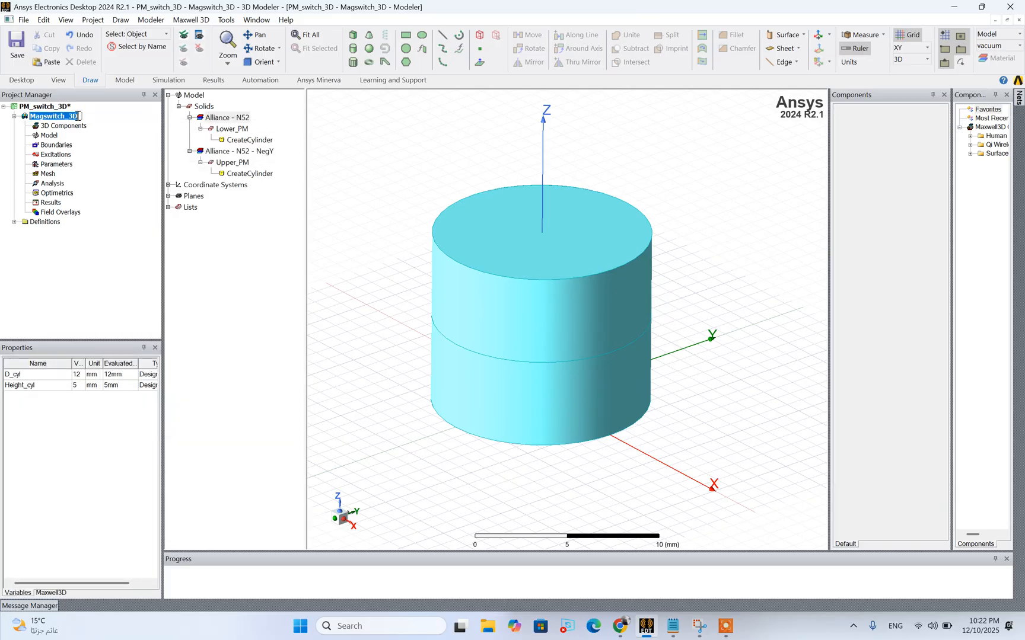
pyautogui.click(78, 116)
pyautogui.write('_0')
pyautogui.press('Return')
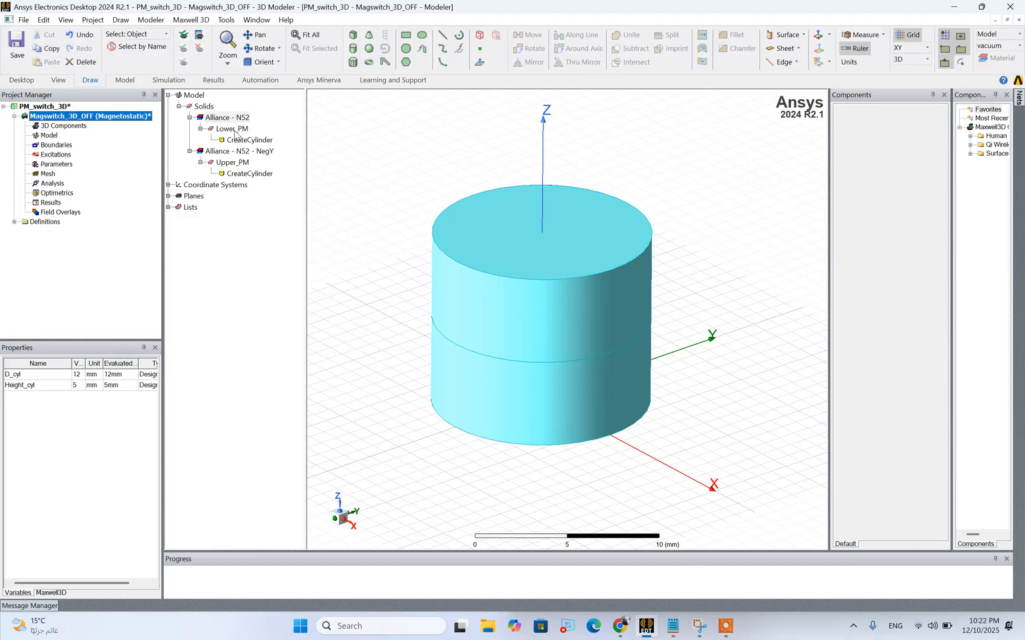
pyautogui.click(237, 162)
pyautogui.click(413, 281)
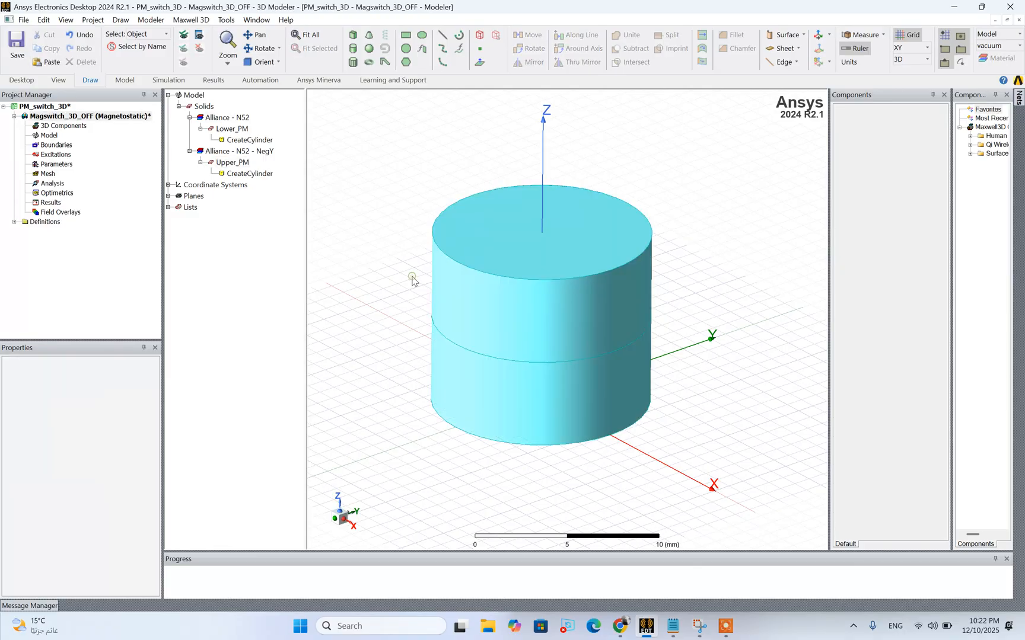
pyautogui.moveTo(443, 223); pyautogui.dragTo(734, 466)
pyautogui.click(726, 466)
# Switch to the Notepad 3D design specifications, check the house dimensions, and return to the Maxwell model
pyautogui.click(674, 633)
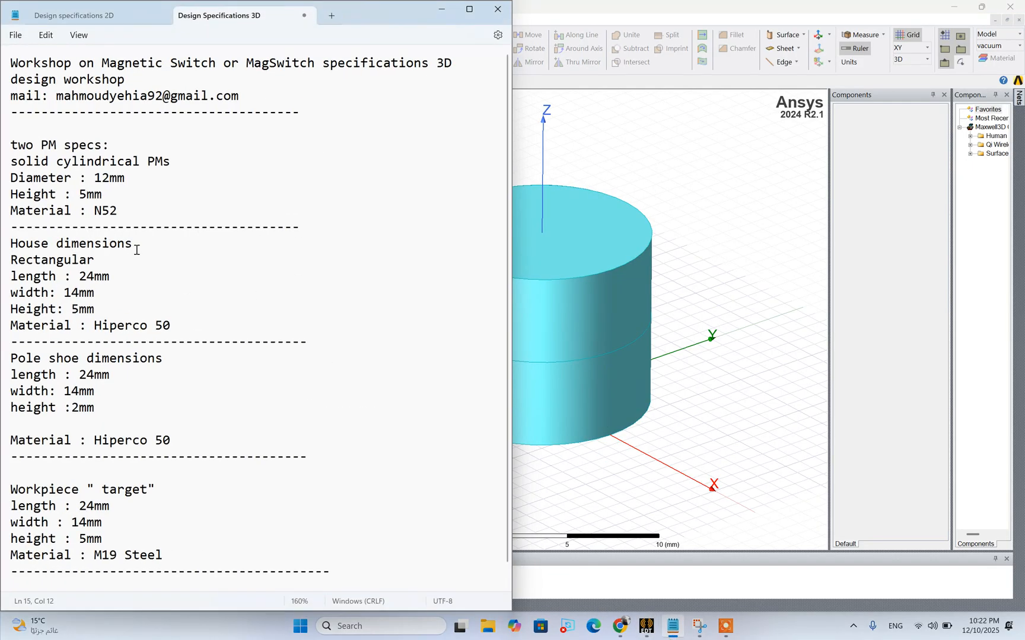
pyautogui.moveTo(137, 250); pyautogui.dragTo(2, 251)
pyautogui.click(640, 446)
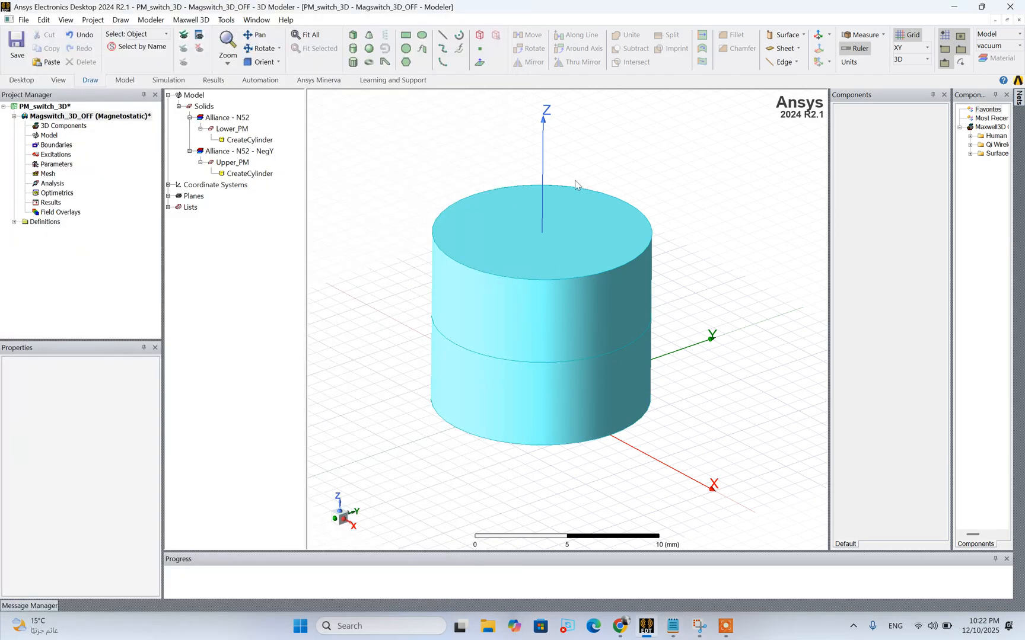
pyautogui.scroll(-2, 574, 180)
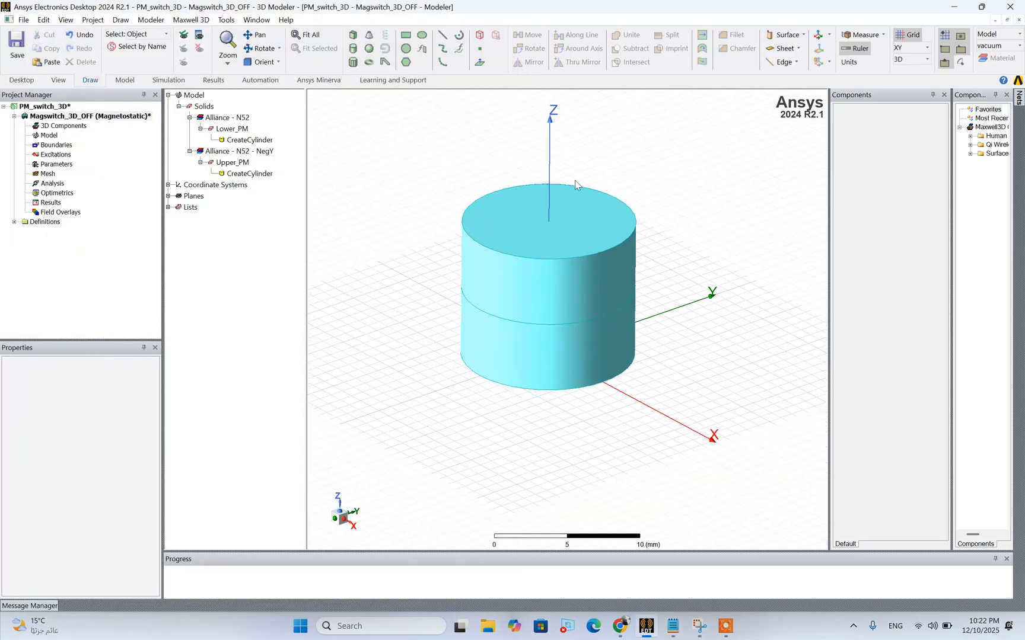
pyautogui.click(261, 48)
pyautogui.moveTo(596, 255)
pyautogui.mouseDown()
pyautogui.moveTo(599, 207)
pyautogui.moveTo(596, 236)
pyautogui.mouseUp()
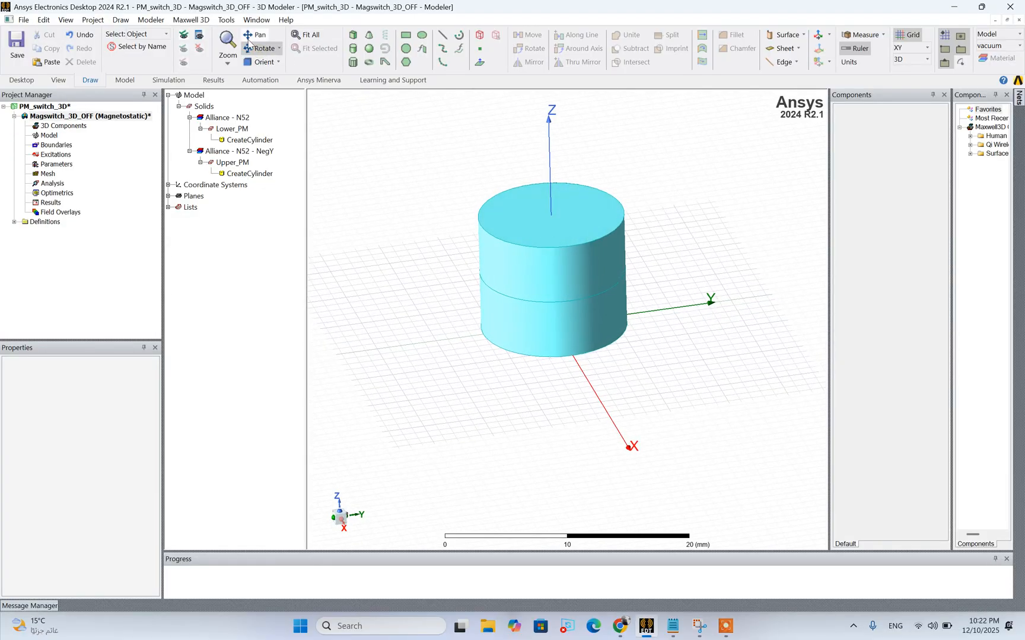
pyautogui.click(356, 37)
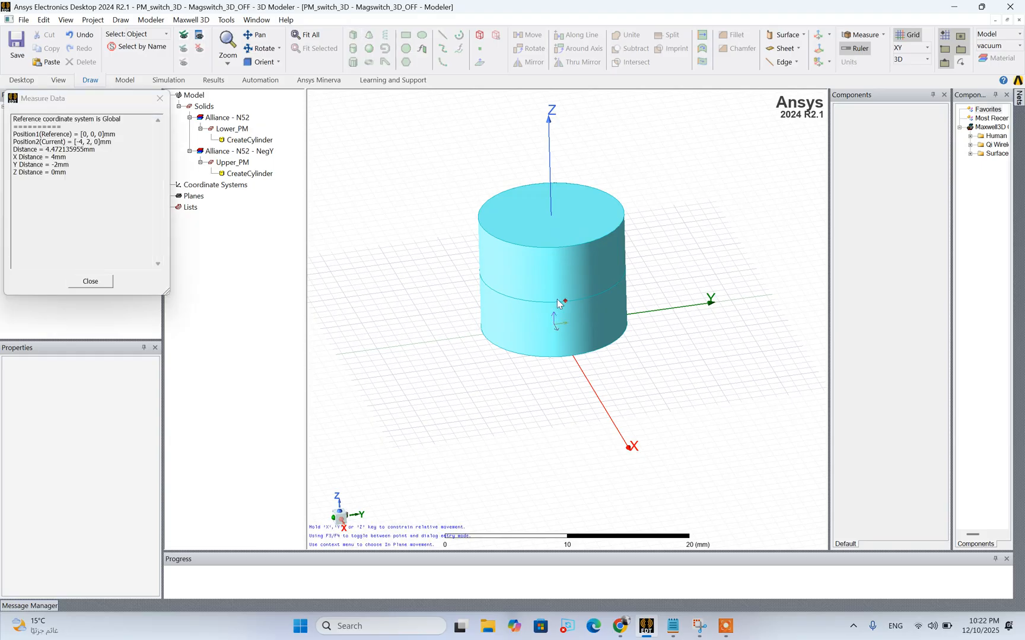
pyautogui.click(555, 325)
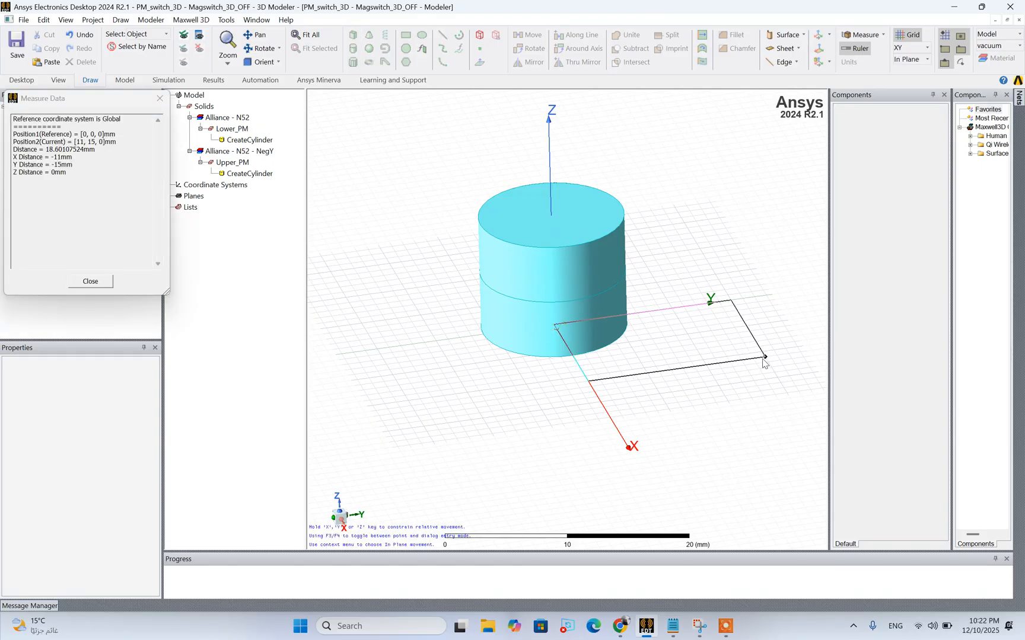
pyautogui.click(746, 197)
pyautogui.click(745, 197)
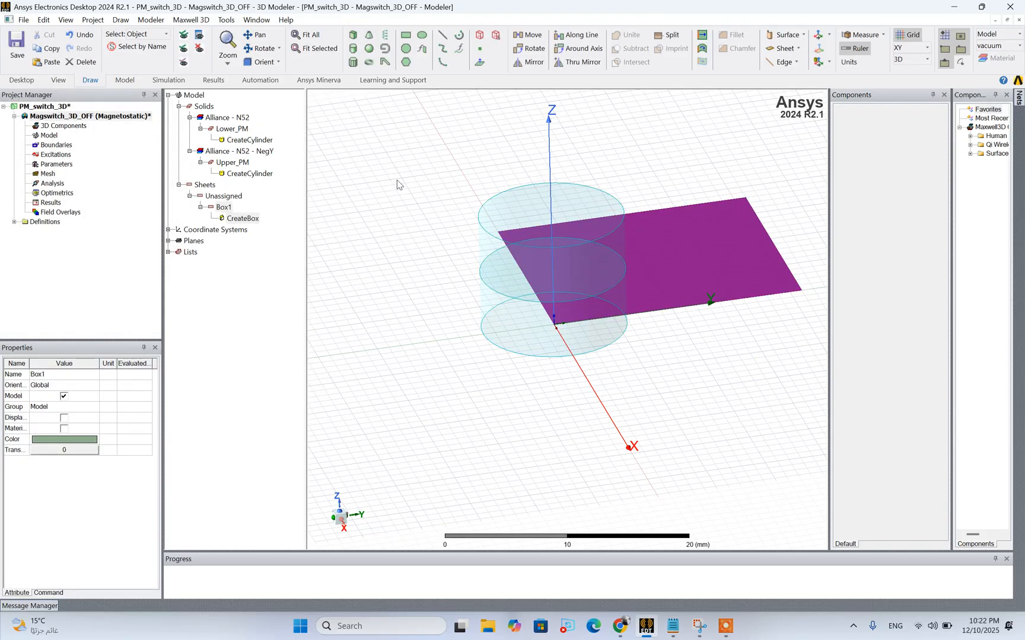
pyautogui.hotkey('ctrl', 'z')
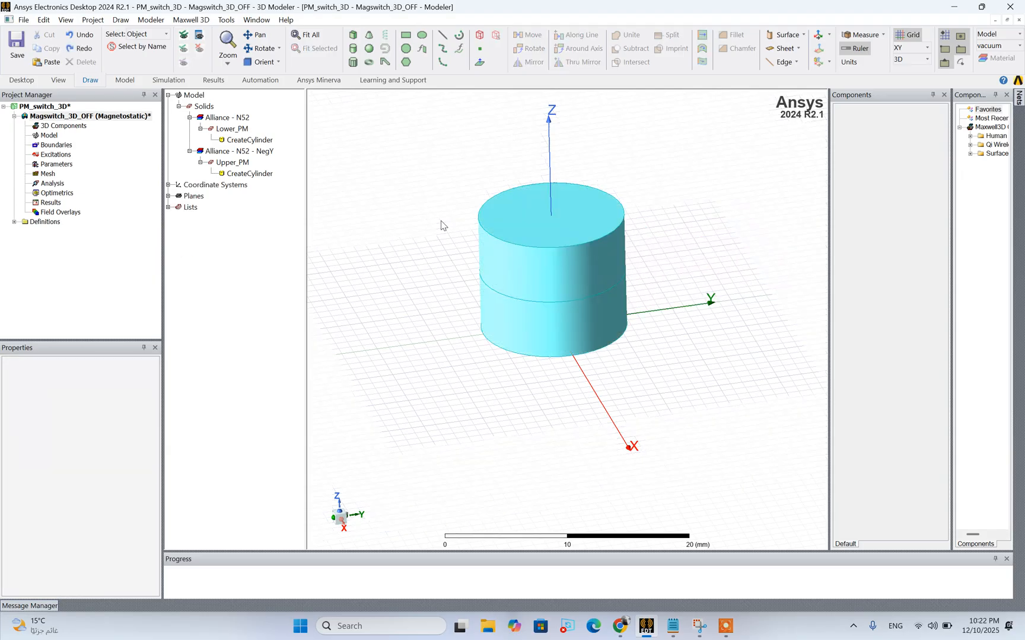
# Draw a box from the origin measuring about 15 mm in X, 12 mm in Y and 11 mm in Z
pyautogui.click(354, 36)
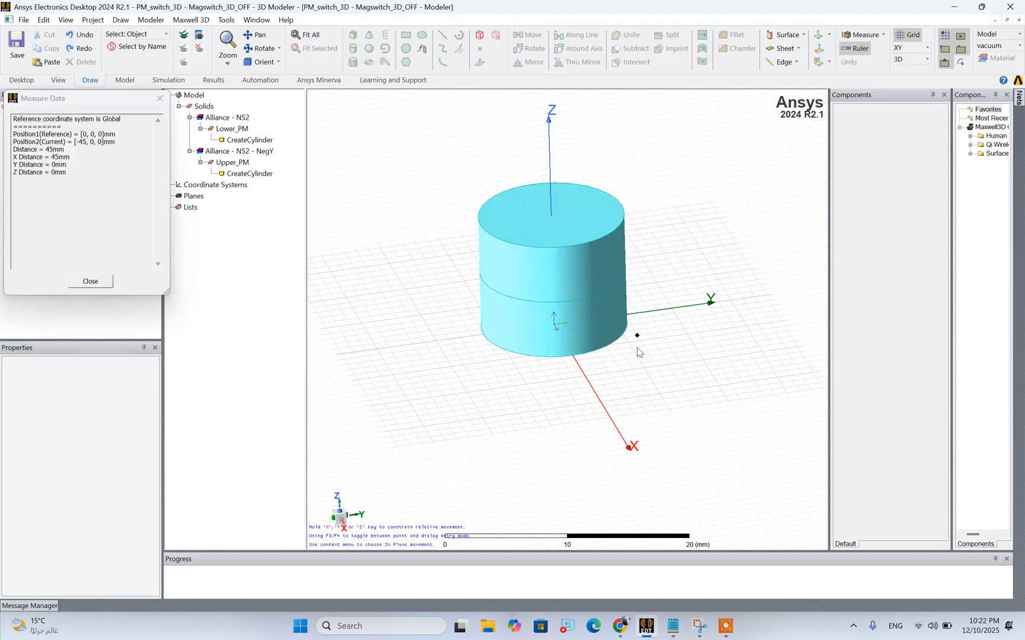
pyautogui.click(556, 326)
pyautogui.click(743, 383)
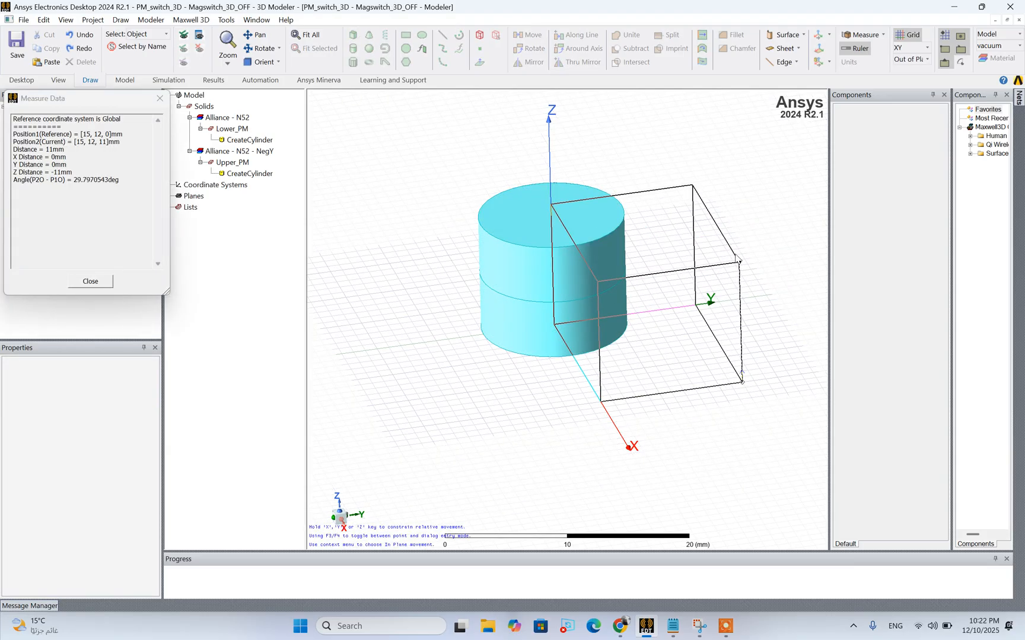
pyautogui.click(738, 262)
# Rename the new box as House and set its color to the muted blue-gray custom color with RGB 143, 143, 175
pyautogui.click(231, 199)
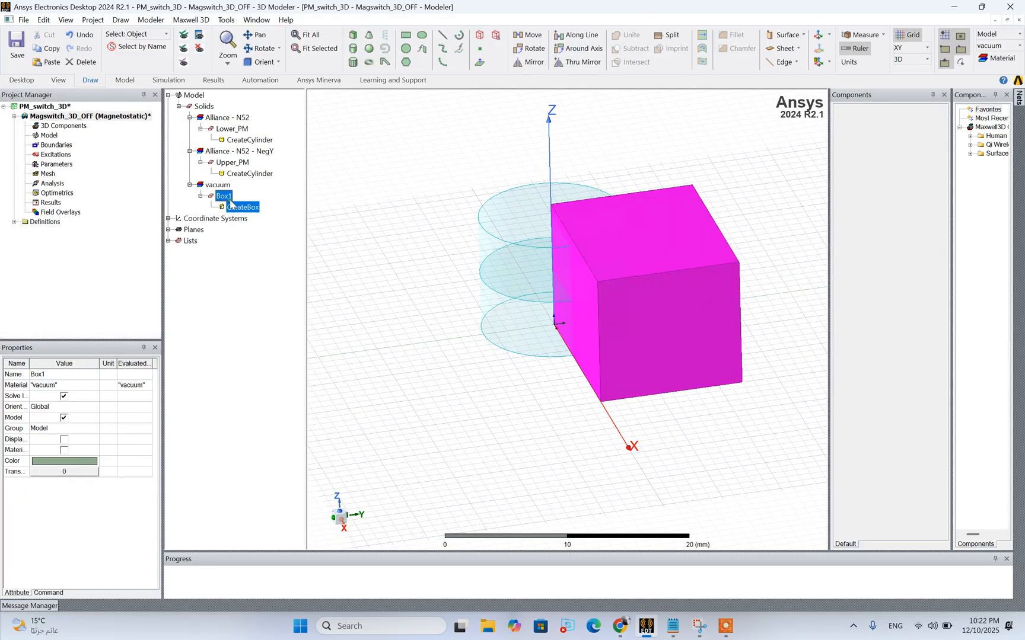
pyautogui.rightClick(230, 199)
pyautogui.moveTo(268, 259)
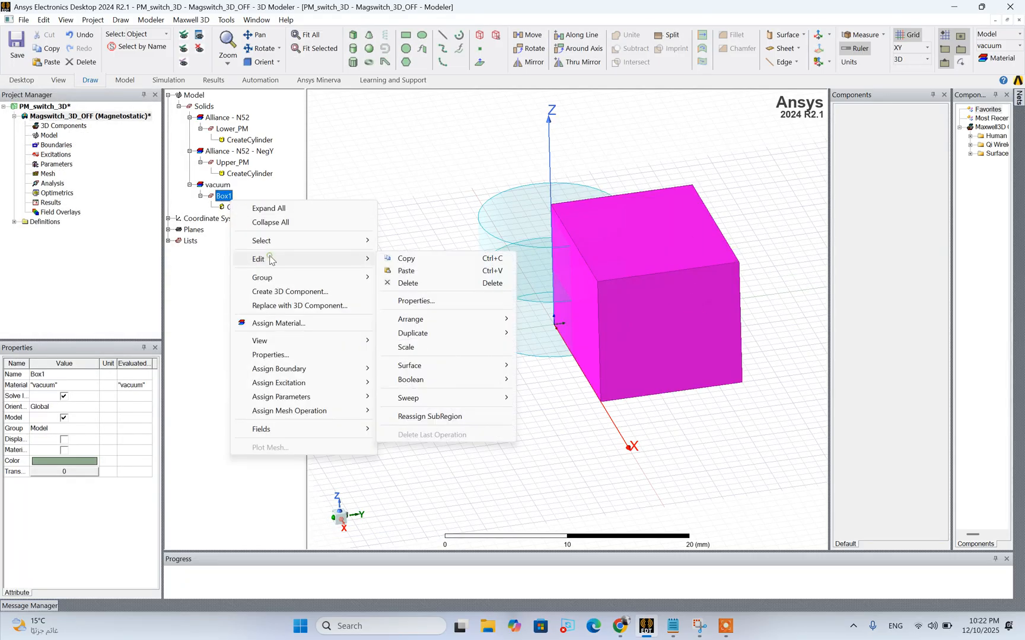
pyautogui.click(432, 299)
pyautogui.click(308, 362)
pyautogui.write('House')
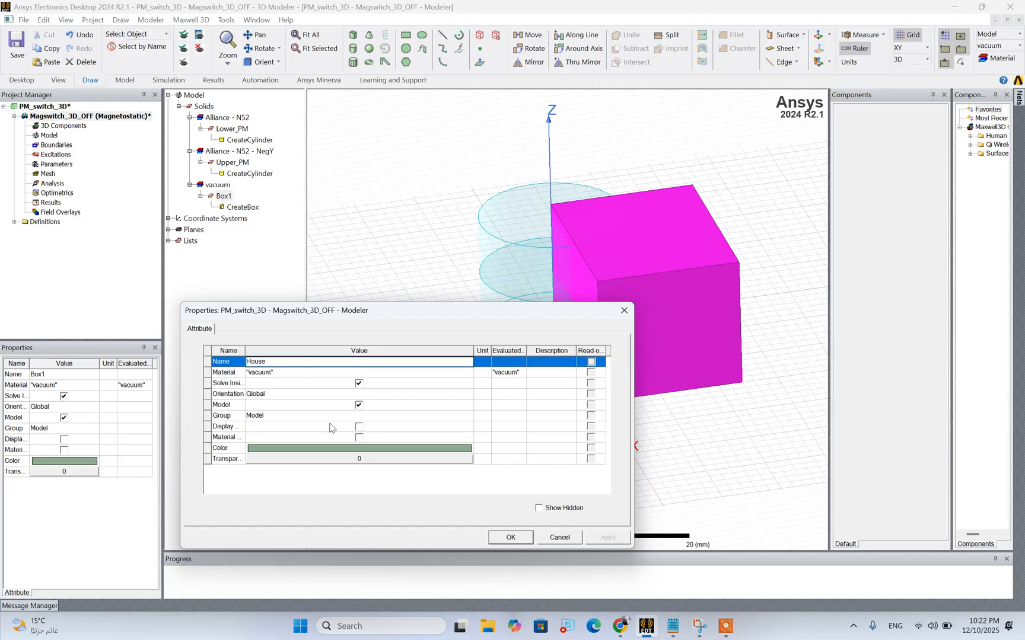
pyautogui.click(312, 449)
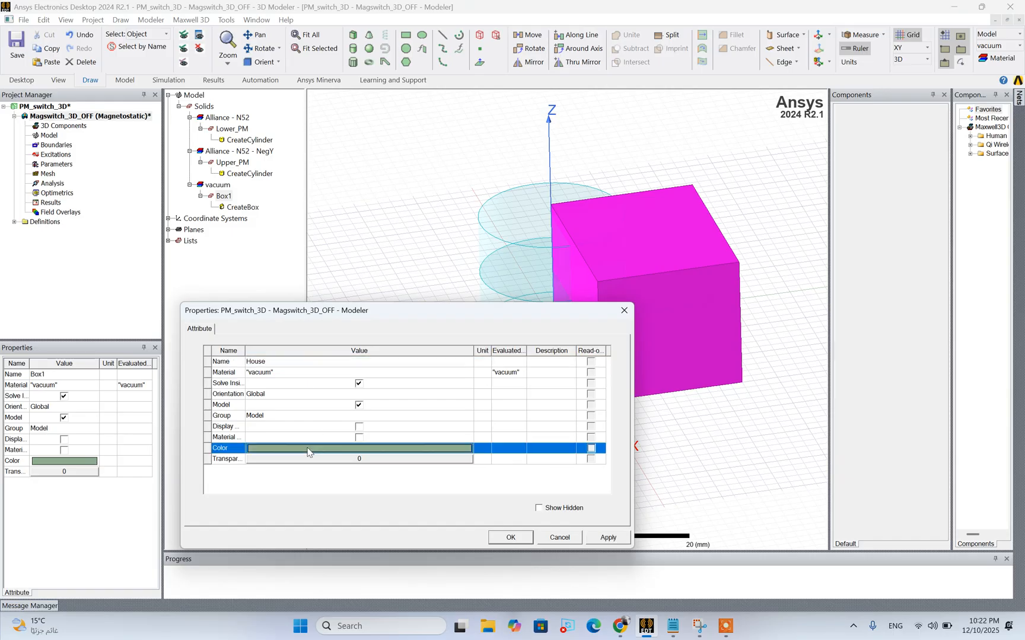
pyautogui.click(285, 478)
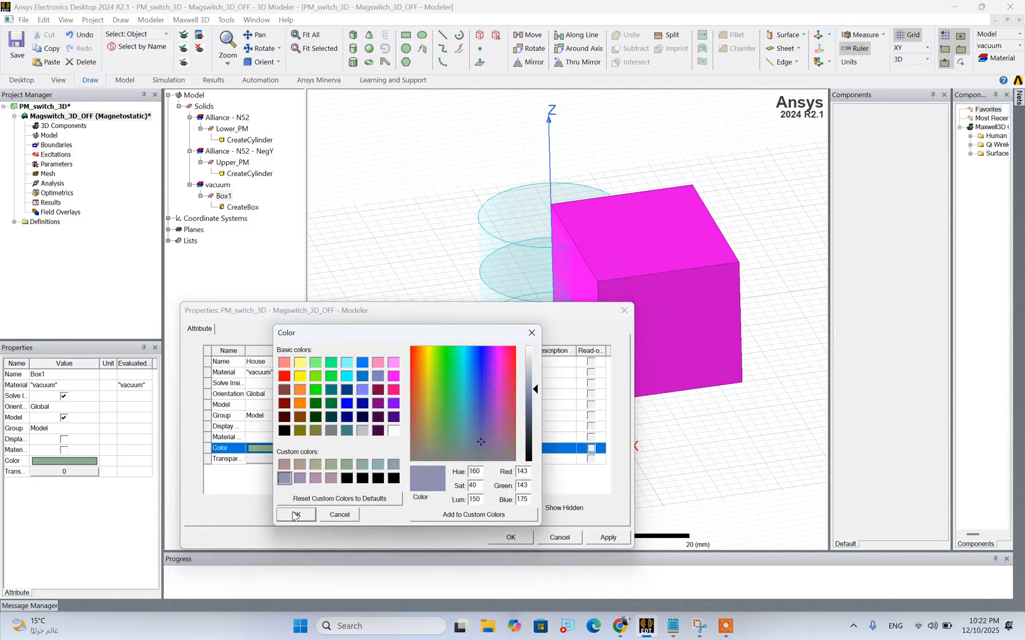
pyautogui.click(296, 514)
pyautogui.click(605, 537)
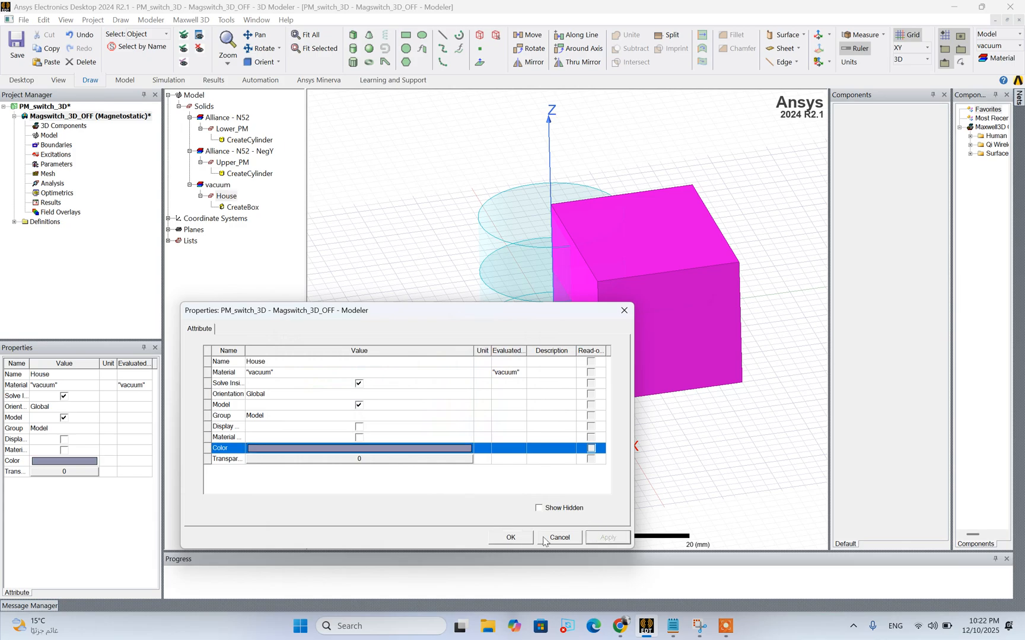
pyautogui.click(510, 537)
# Parameterize the House box's YSize with a new length variable House_length set to 24 mm, checking the Notepad specifications
pyautogui.doubleClick(221, 208)
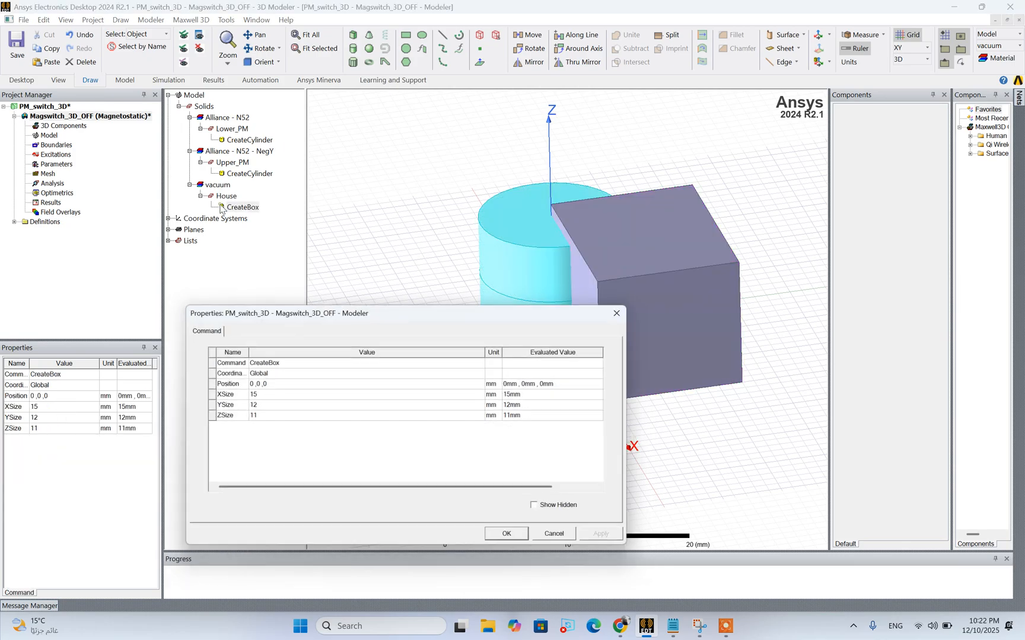
pyautogui.click(263, 405)
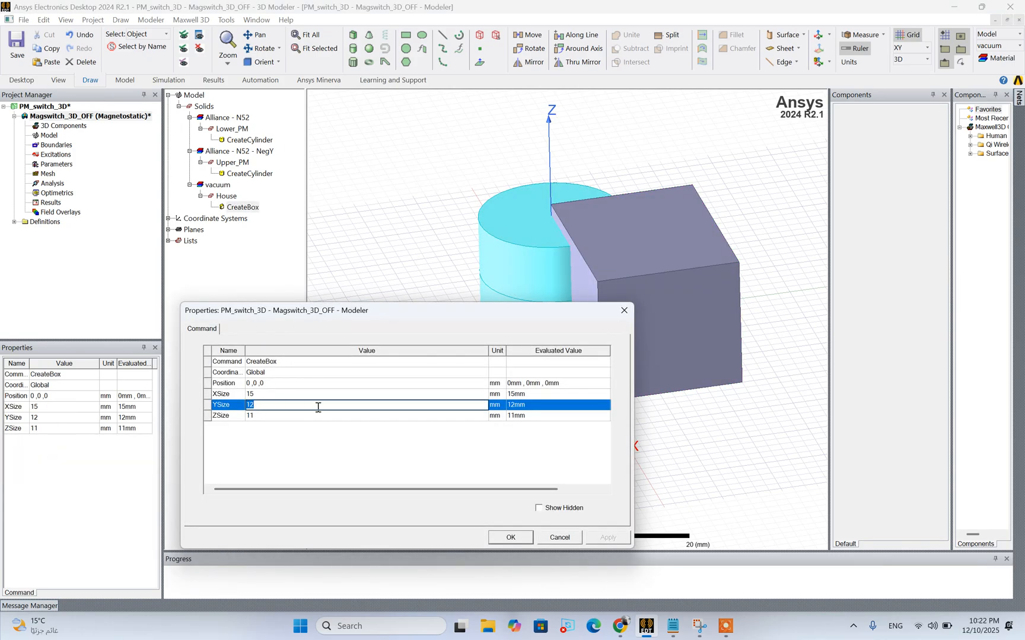
pyautogui.write('House_length')
pyautogui.moveTo(443, 317); pyautogui.dragTo(461, 234)
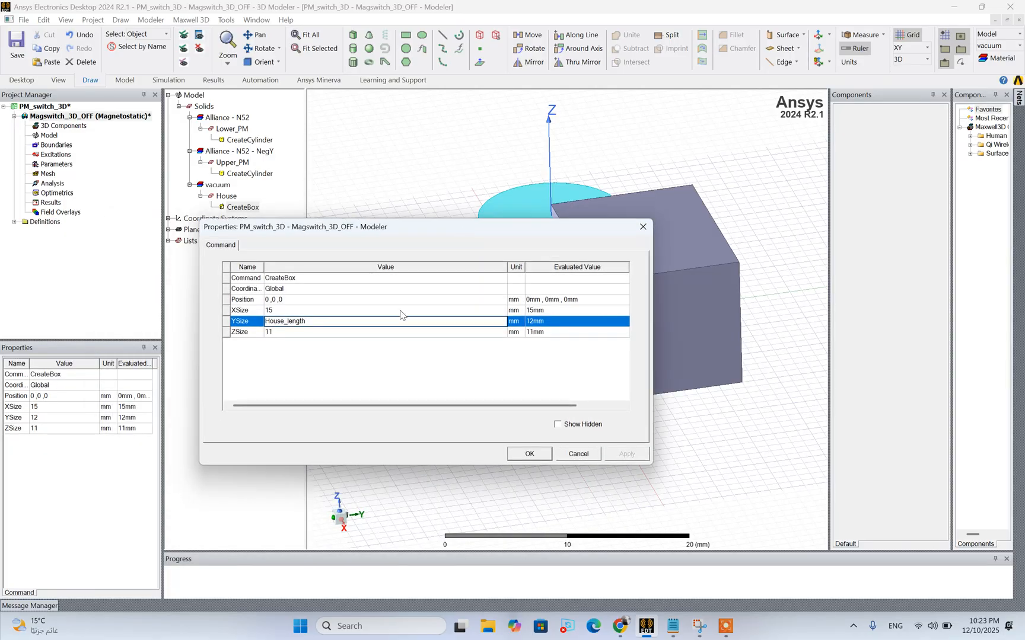
pyautogui.click(351, 357)
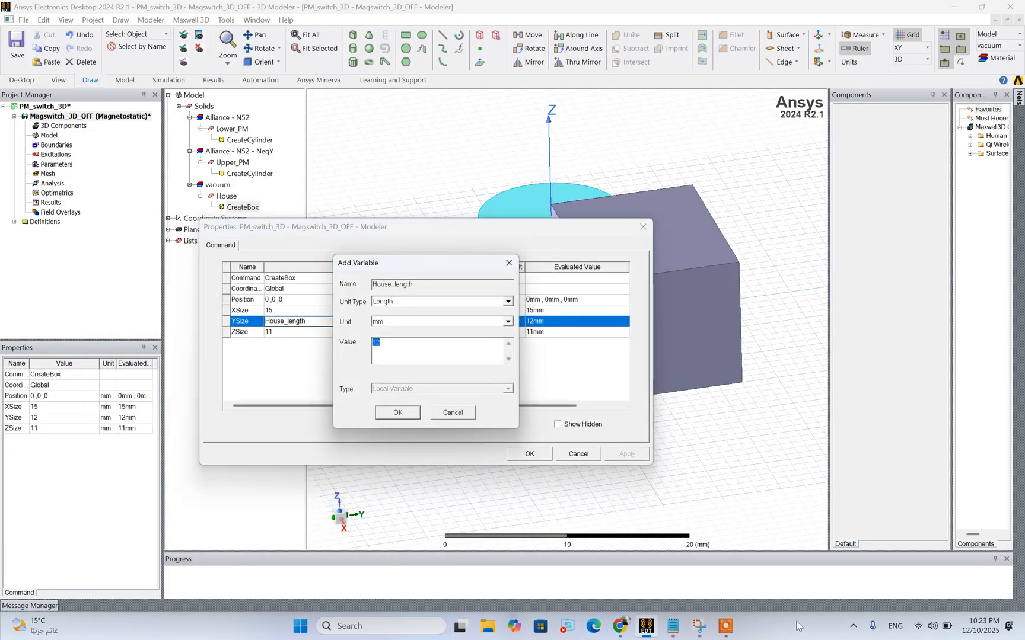
pyautogui.click(672, 626)
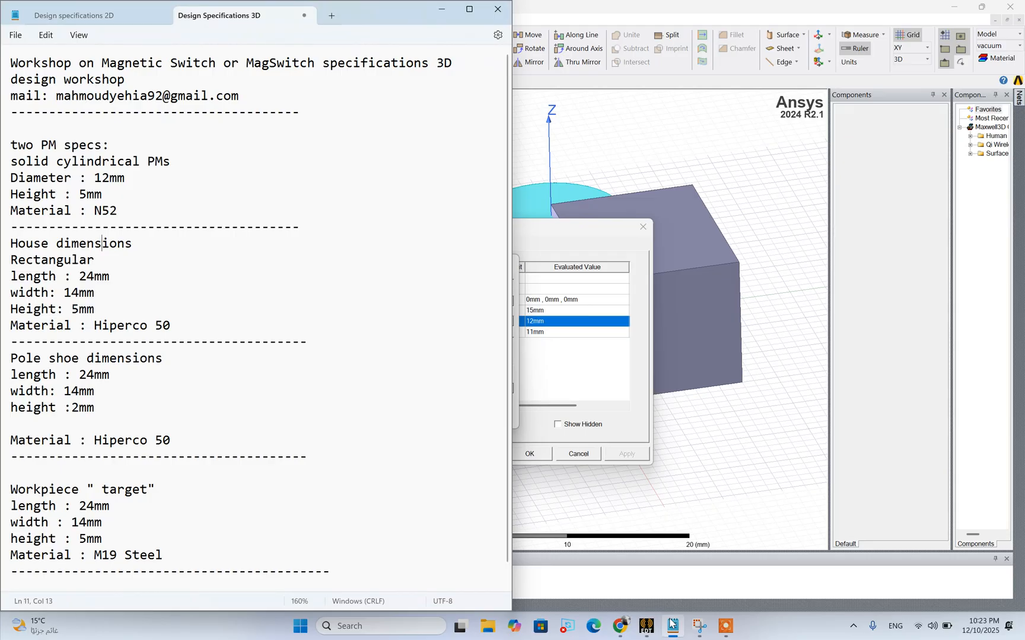
pyautogui.click(672, 625)
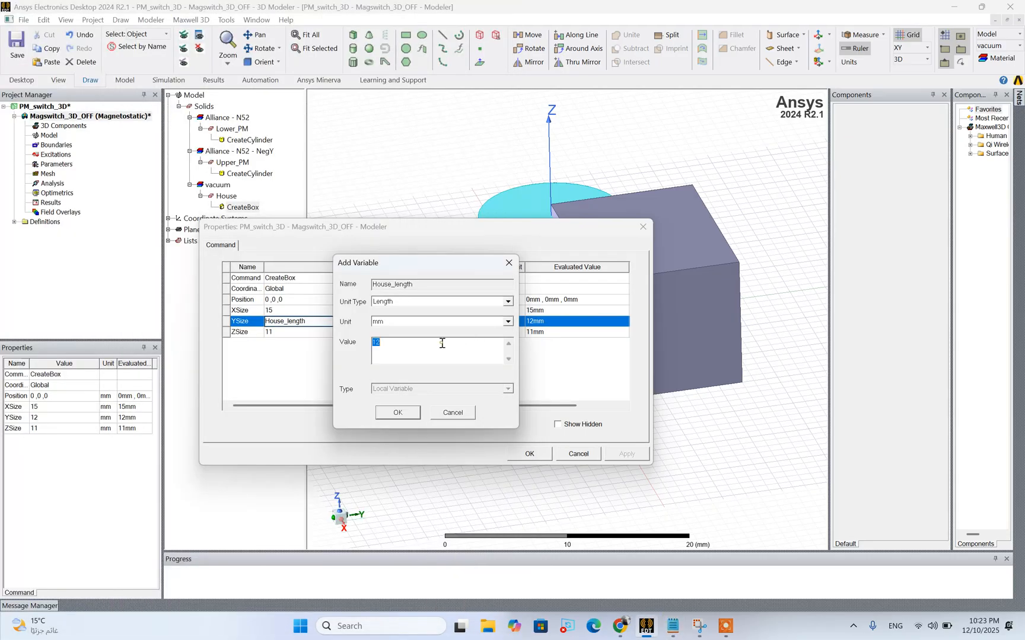
pyautogui.write('24')
pyautogui.click(398, 412)
# Parameterize the House box's XSize with a new variable House_width set to 14 mm, checking the Notepad specifications
pyautogui.click(295, 336)
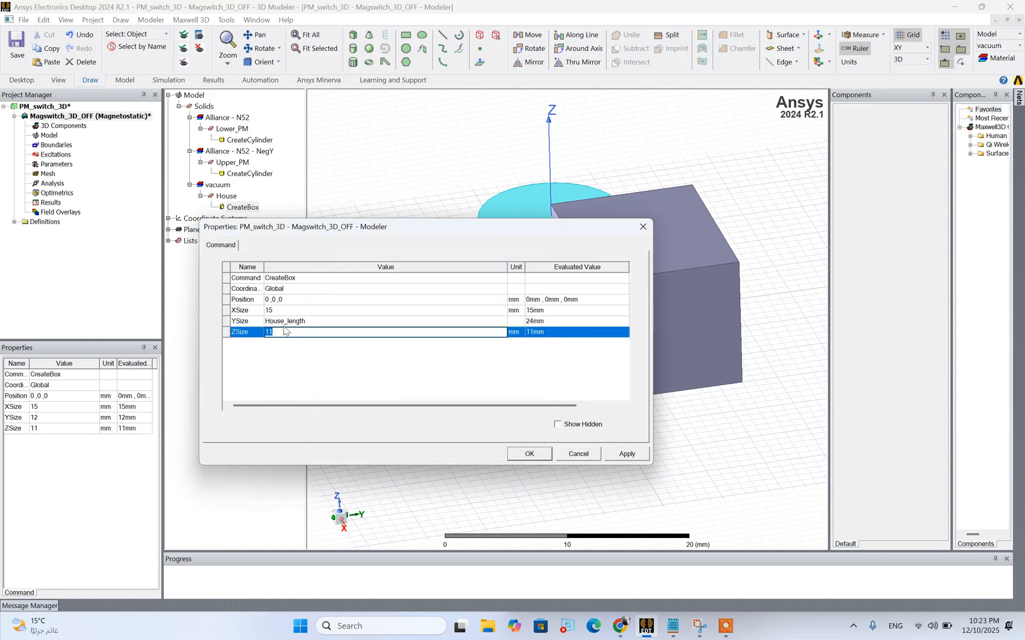
pyautogui.click(277, 310)
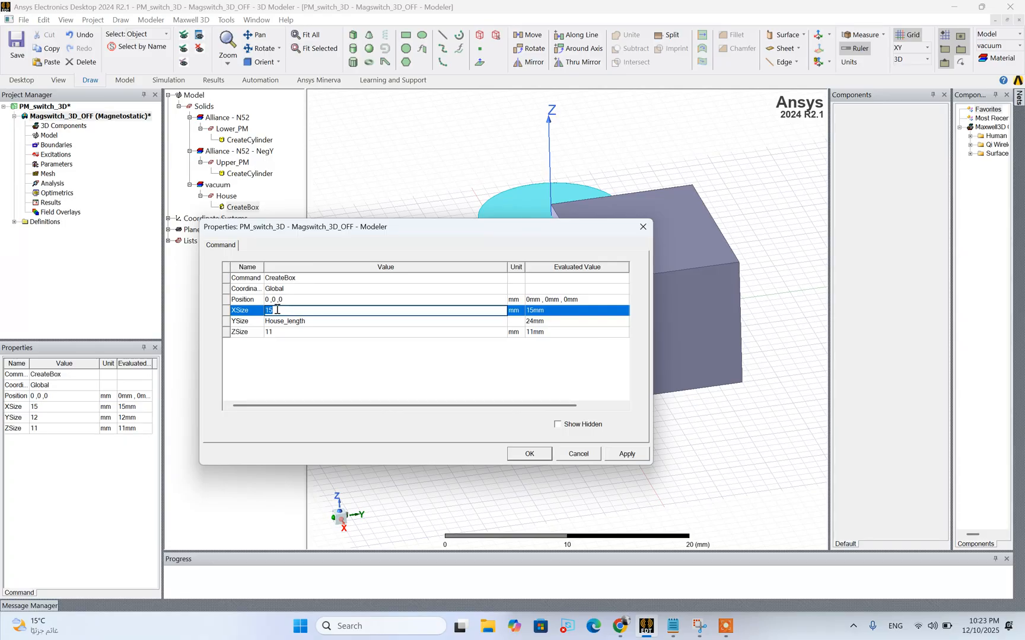
pyautogui.write('House')
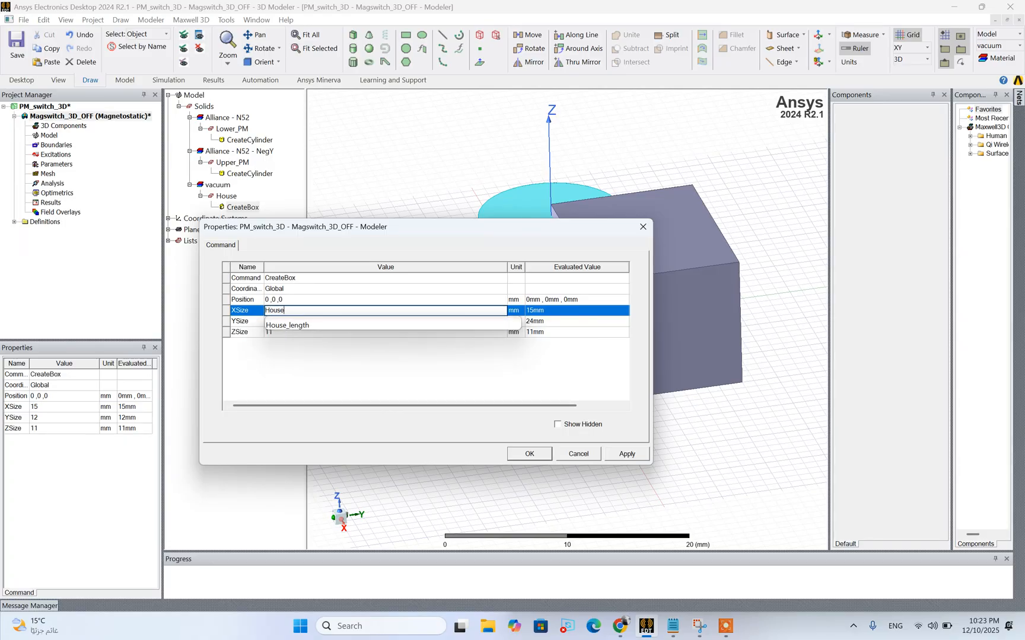
pyautogui.write('_width')
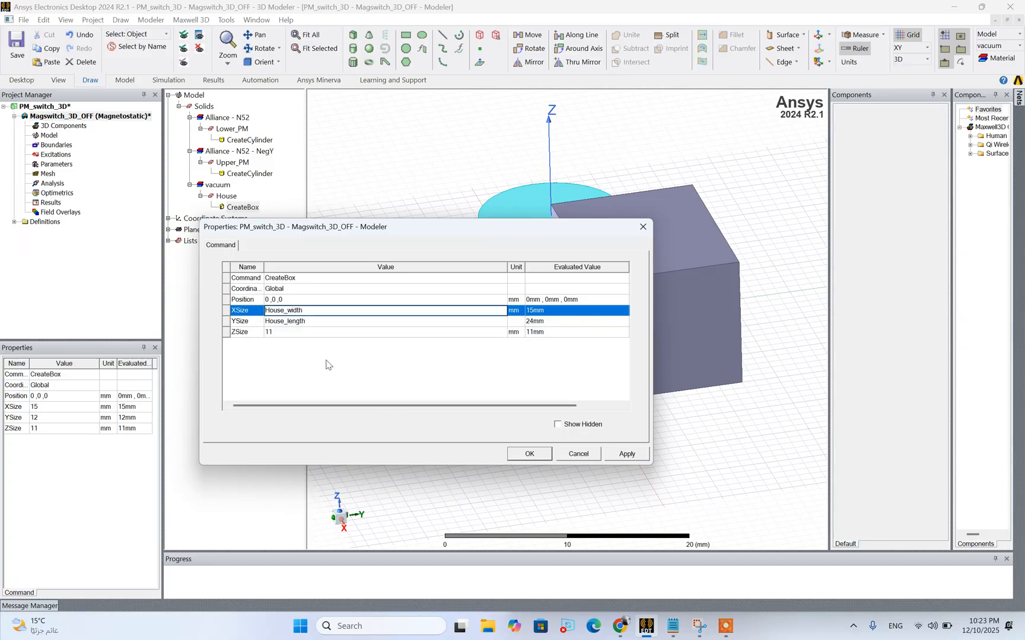
pyautogui.press('Return')
pyautogui.click(672, 626)
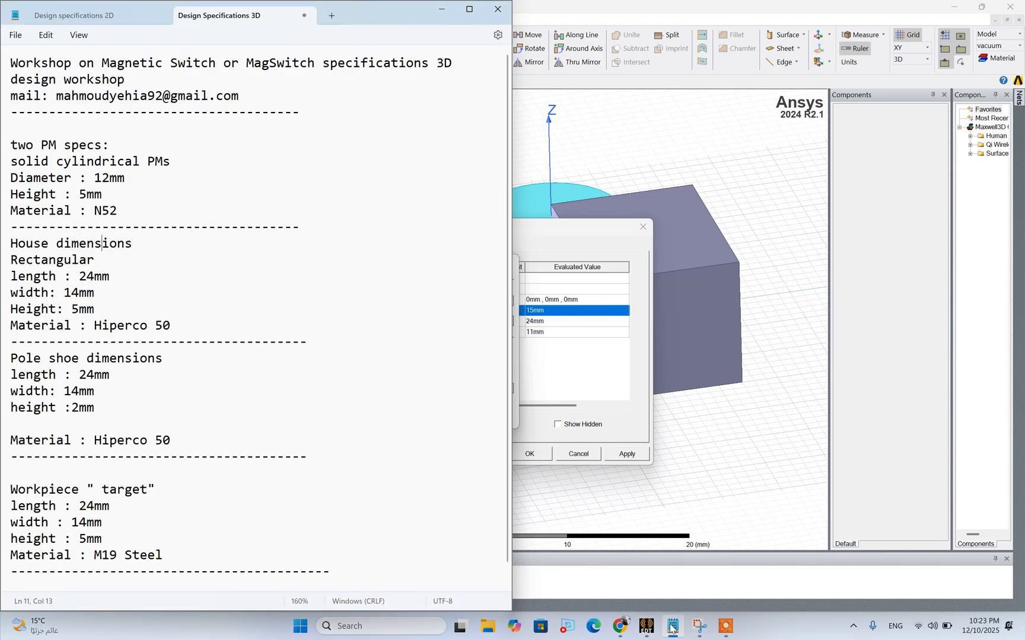
pyautogui.click(672, 626)
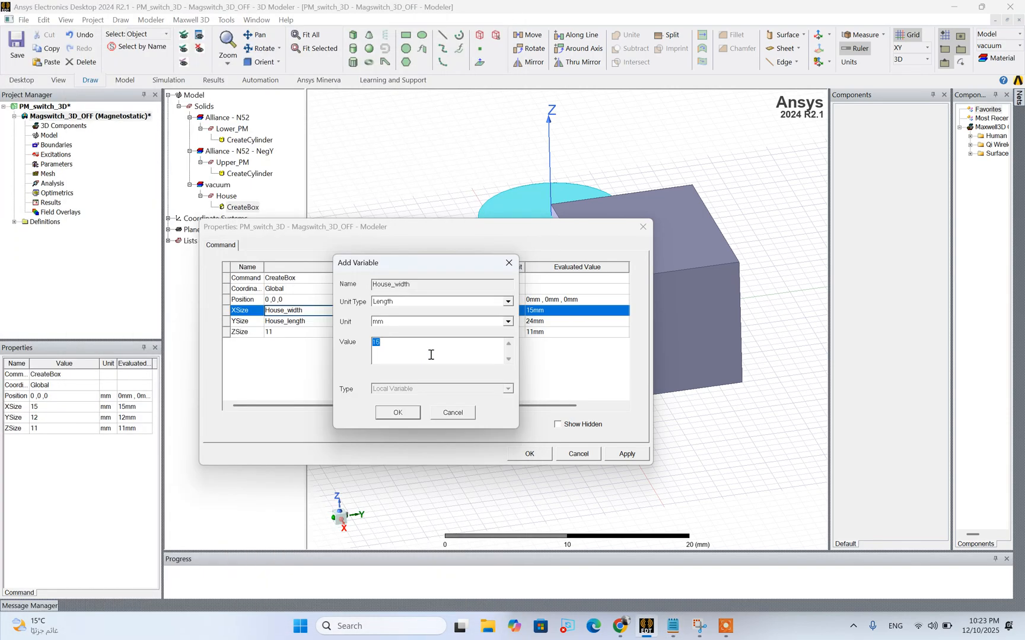
pyautogui.write('`4')
pyautogui.click(397, 413)
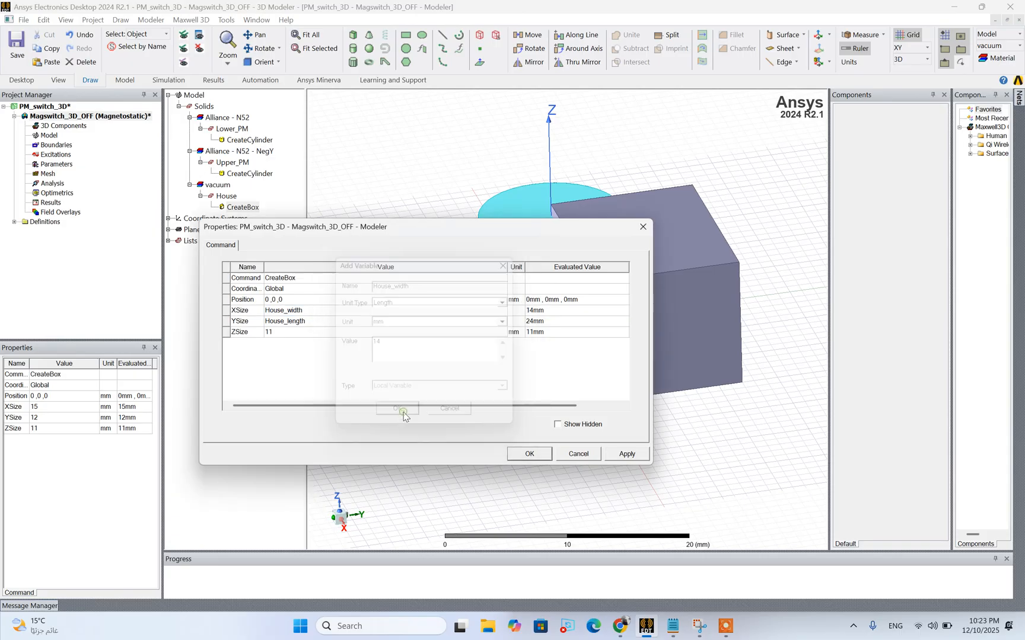
# Assign a new variable House_Height to the House box's ZSize and enter 5 mm from the Notepad specifications as its value
pyautogui.doubleClick(279, 333)
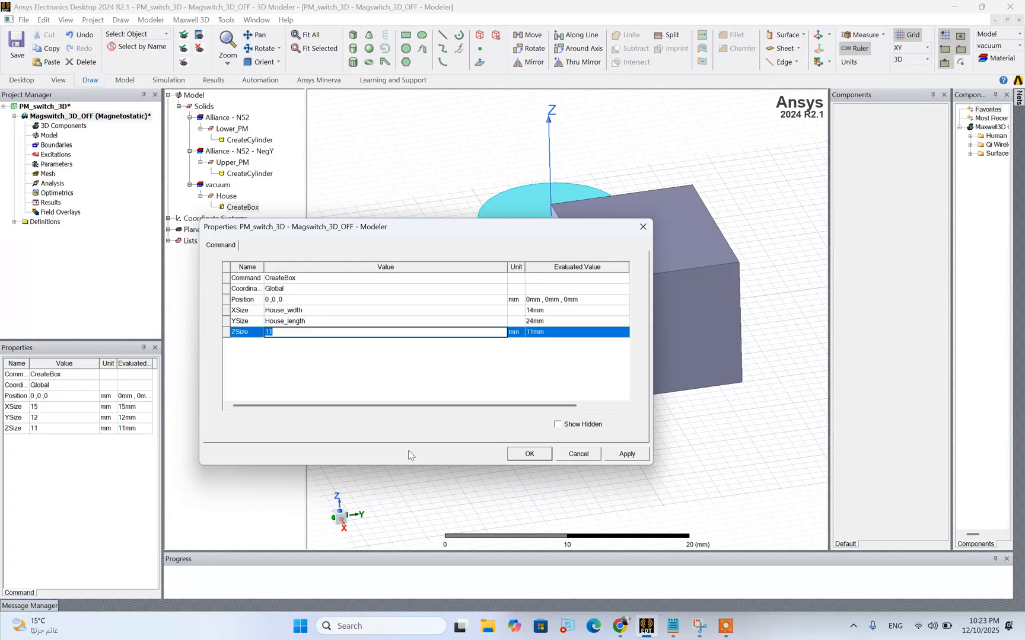
pyautogui.write('hous')
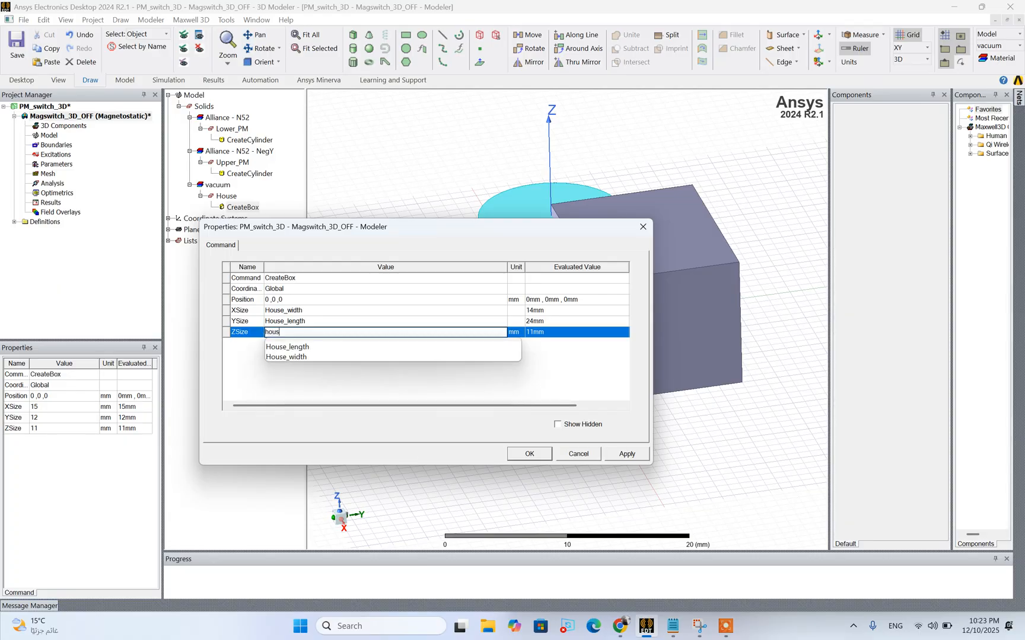
pyautogui.press('BackSpace')
pyautogui.press('BackSpace')
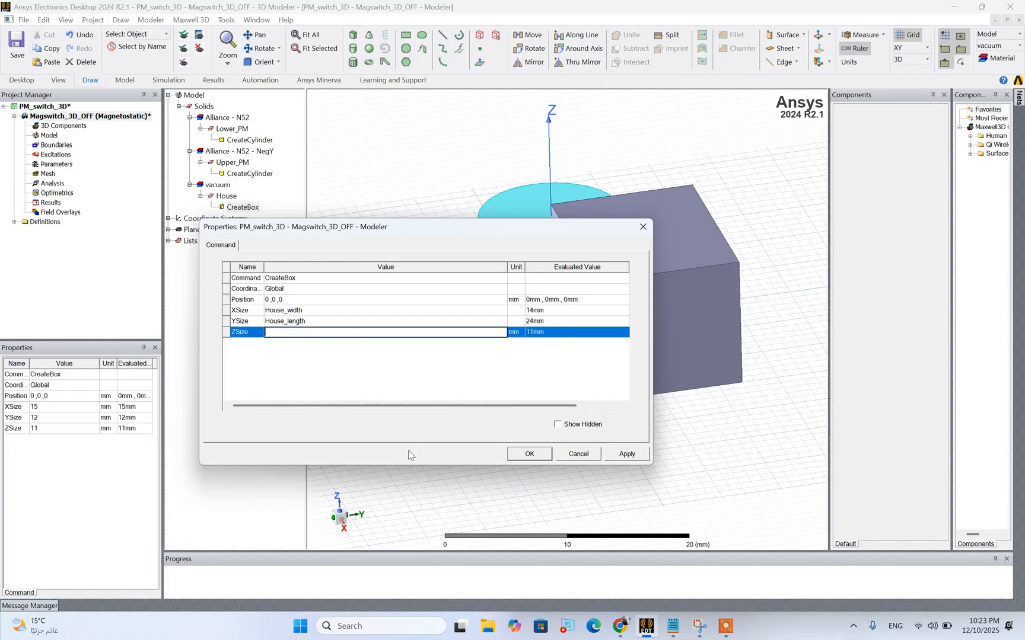
pyautogui.write('House')
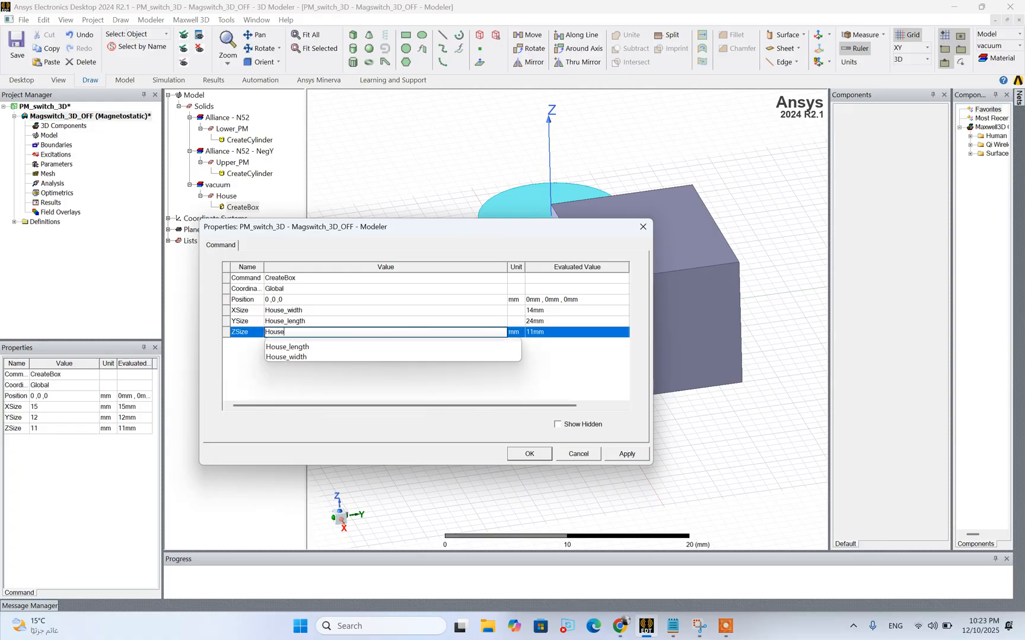
pyautogui.write('_Height')
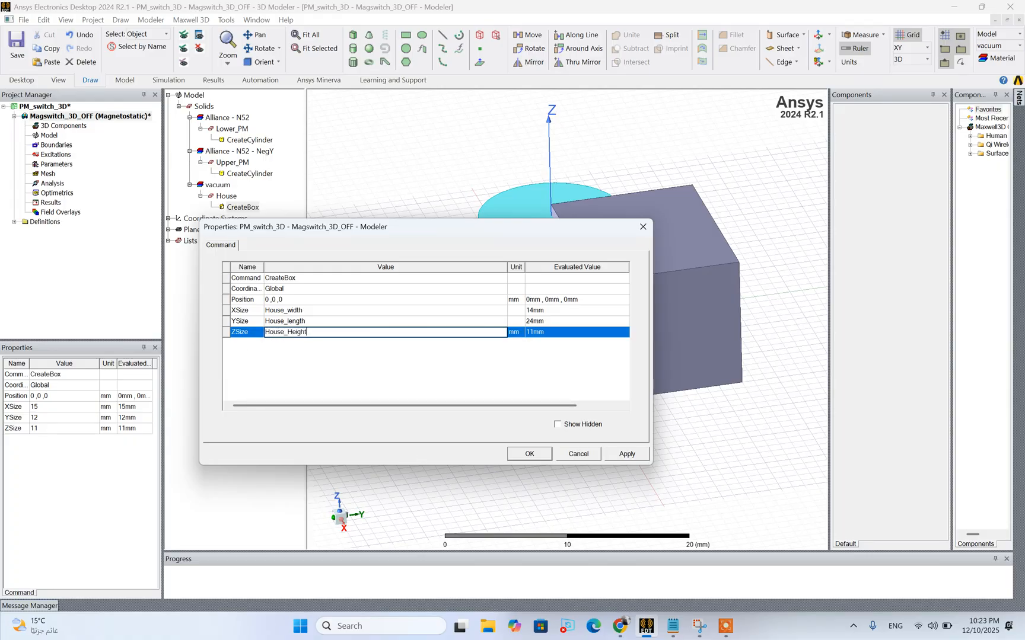
pyautogui.press('Return')
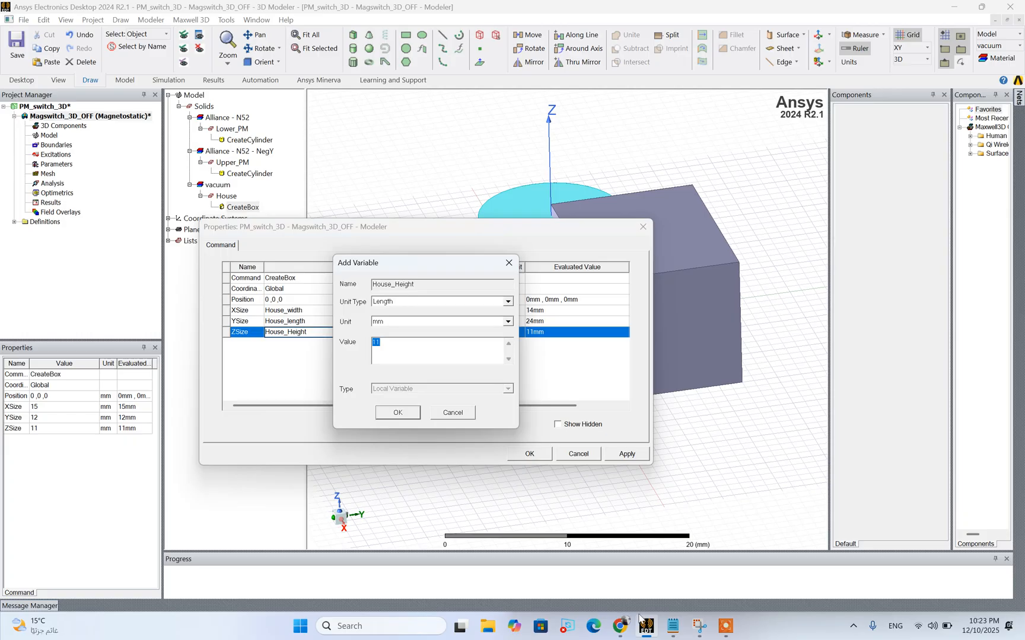
pyautogui.click(672, 627)
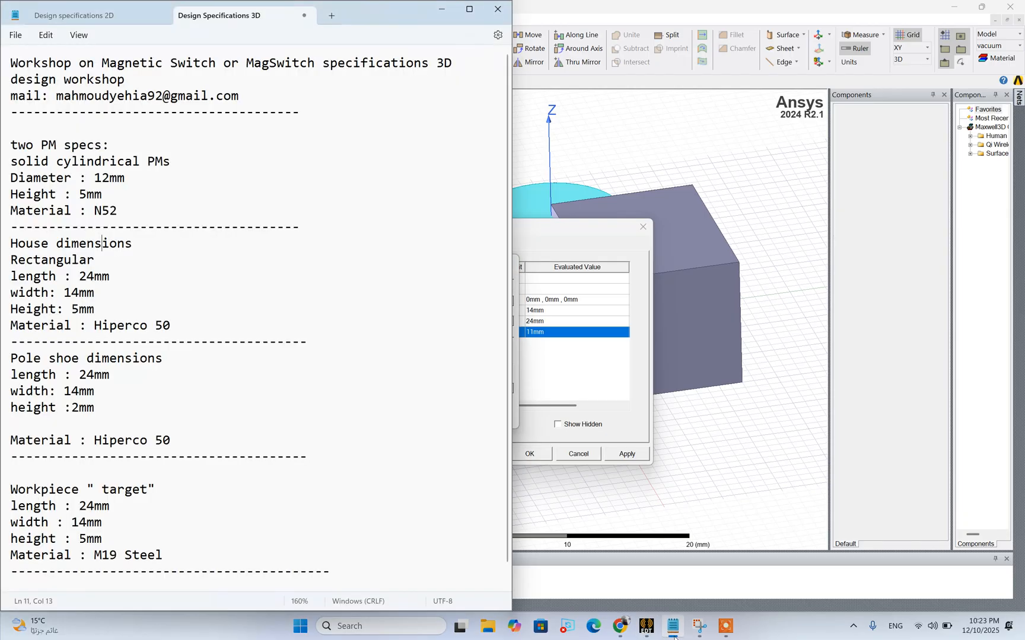
pyautogui.click(672, 627)
pyautogui.doubleClick(400, 348)
pyautogui.write('5')
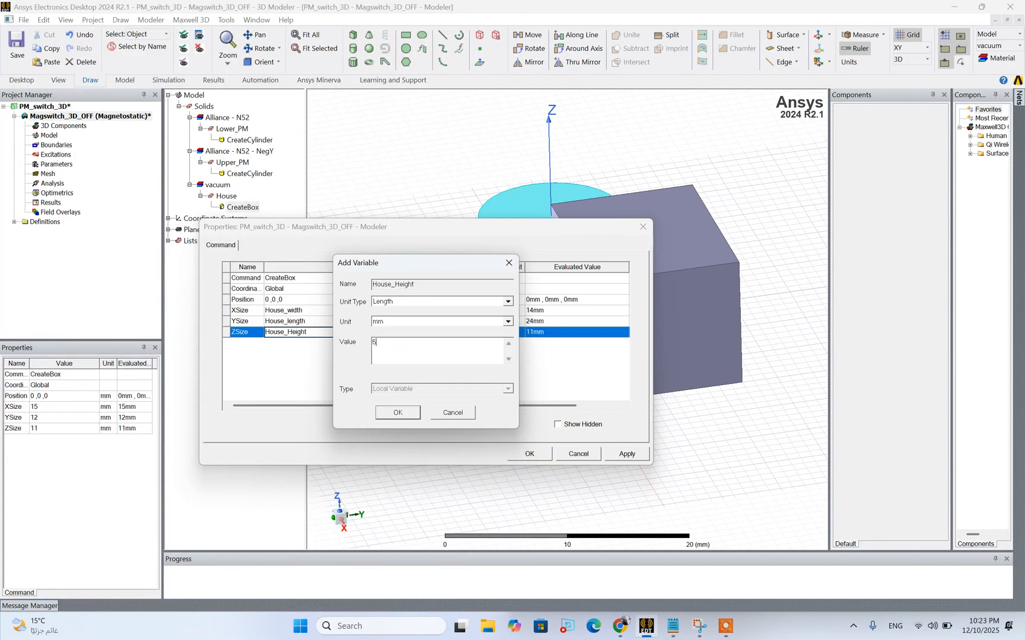
# Switch to the Notepad 3D design specifications, change the house height to 10 mm, and return to Maxwell
pyautogui.click(677, 630)
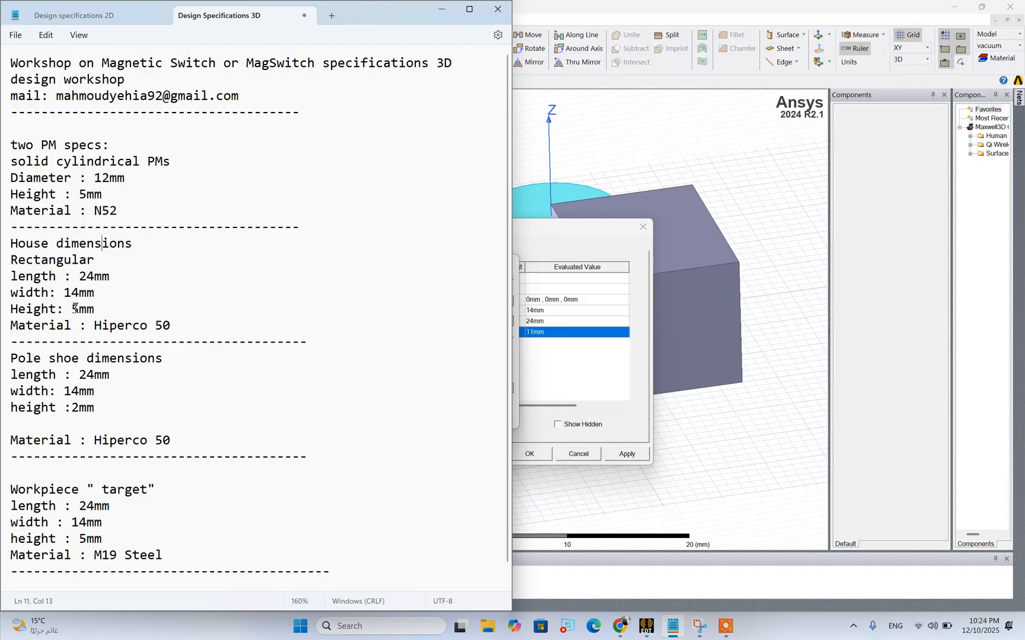
pyautogui.moveTo(73, 309); pyautogui.dragTo(81, 315)
pyautogui.write('10')
pyautogui.click(561, 380)
# Set the House_Height variable to 10 mm and apply the parameterized dimensions to the House box
pyautogui.doubleClick(411, 351)
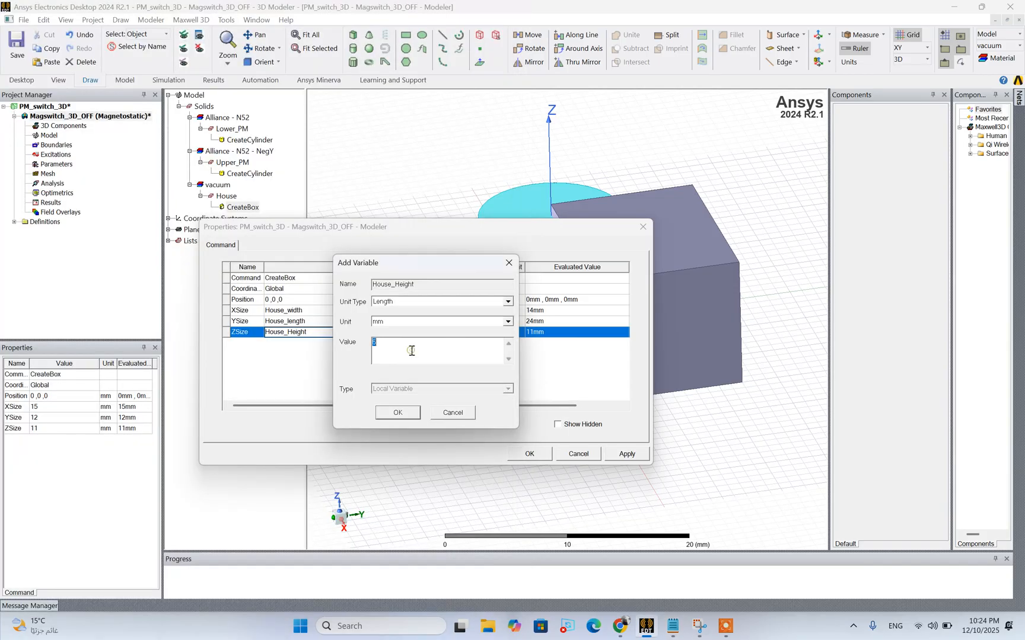
pyautogui.click(398, 413)
pyautogui.click(626, 454)
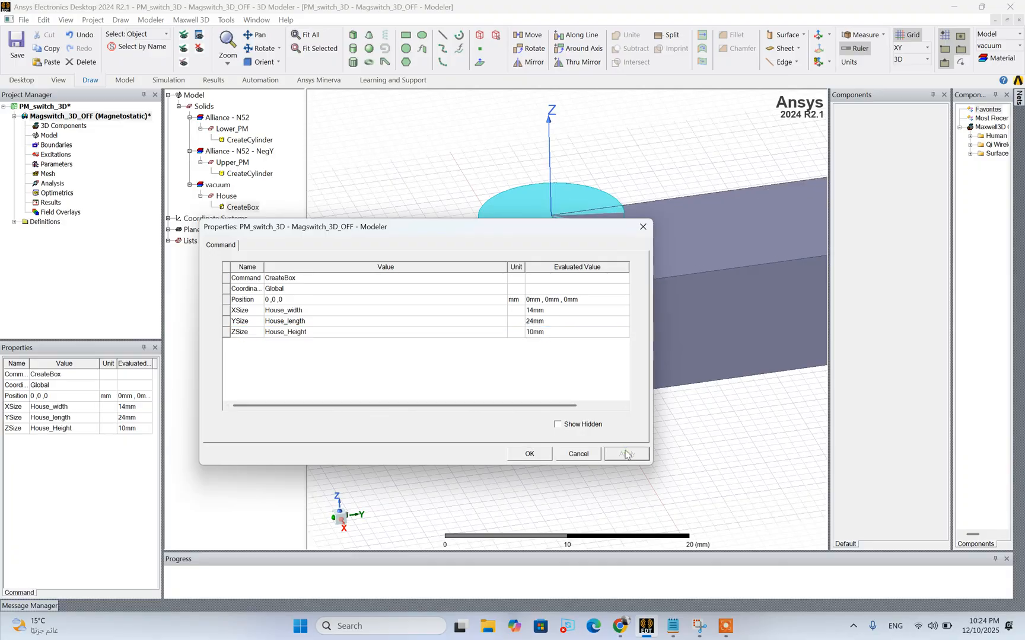
pyautogui.click(529, 454)
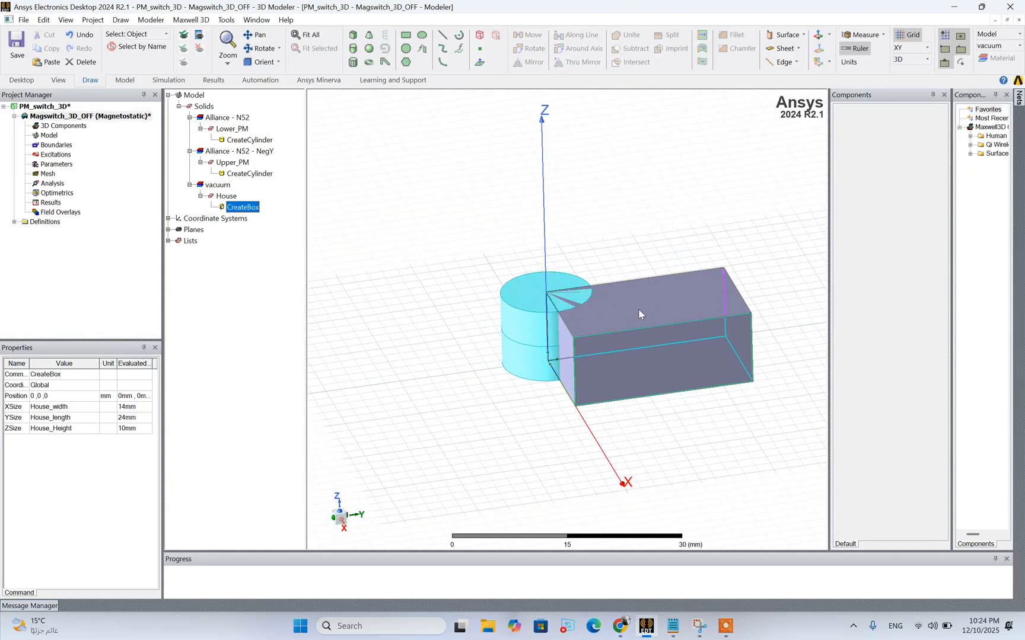
# Set the X coordinate of the House box's position to -House_width/2
pyautogui.doubleClick(232, 207)
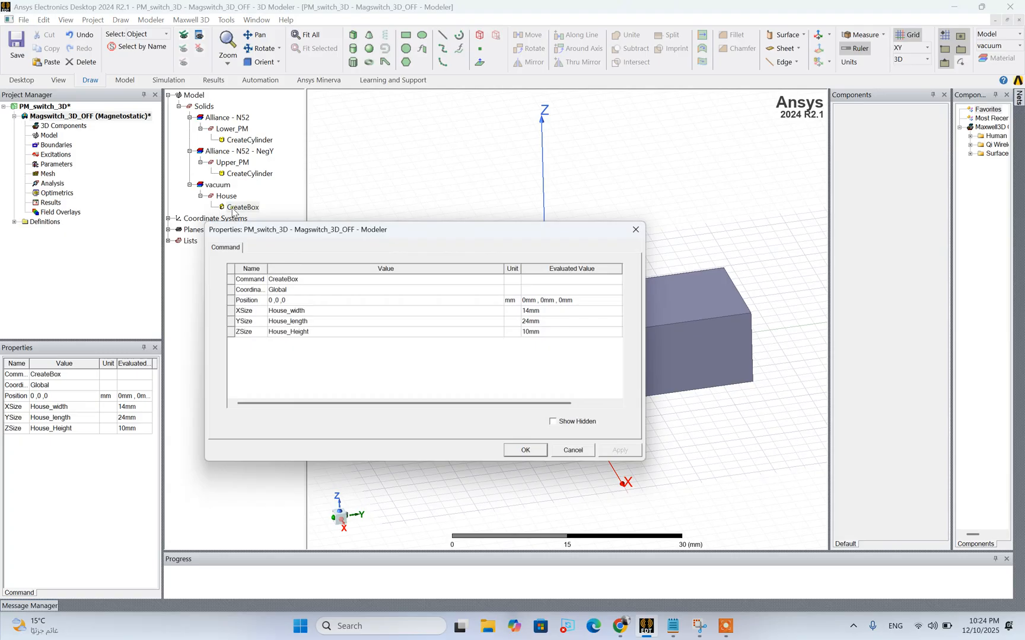
pyautogui.click(270, 301)
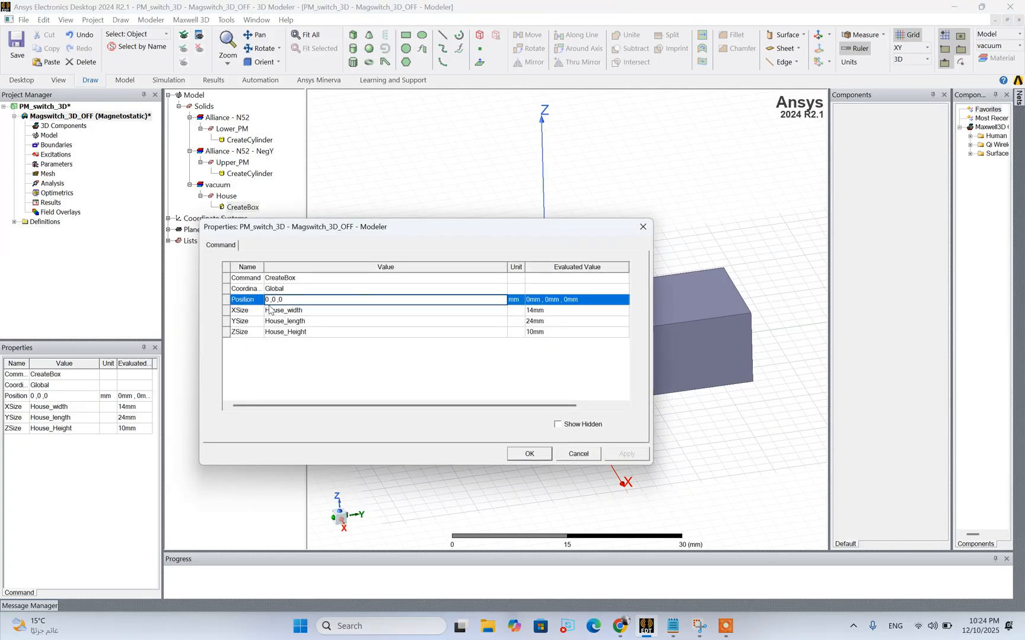
pyautogui.write('-h')
pyautogui.press('BackSpace')
pyautogui.press('BackSpace')
pyautogui.press('BackSpace')
pyautogui.press('BackSpace')
pyautogui.write('-ho')
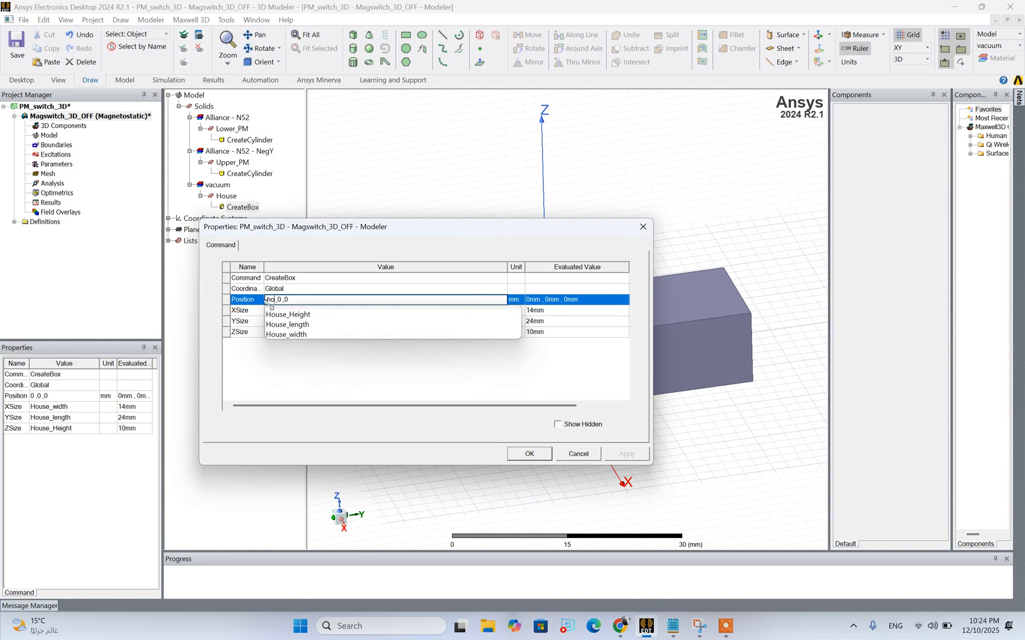
pyautogui.click(293, 335)
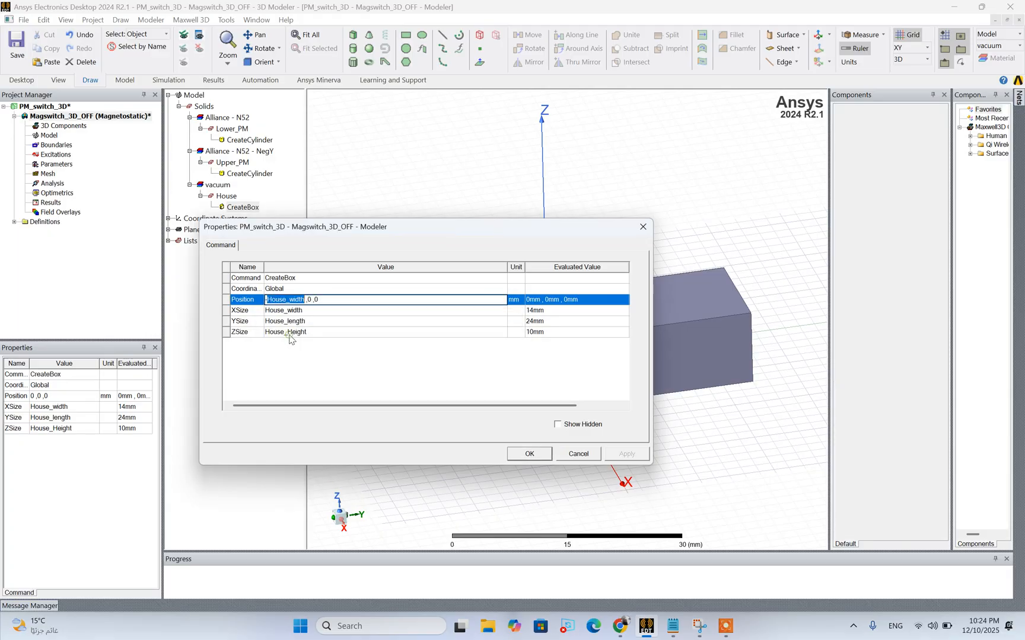
pyautogui.write('/2 ,-h')
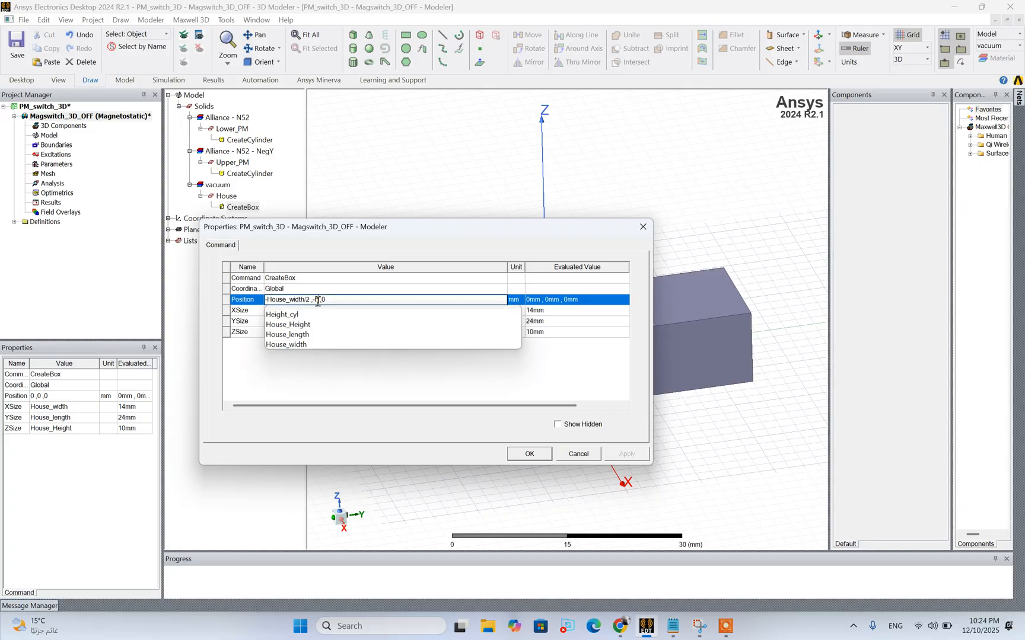
# Set the Y coordinate of the House box's position to -House_Height/2, keep Z at 0 mm, and apply the position
pyautogui.click(307, 326)
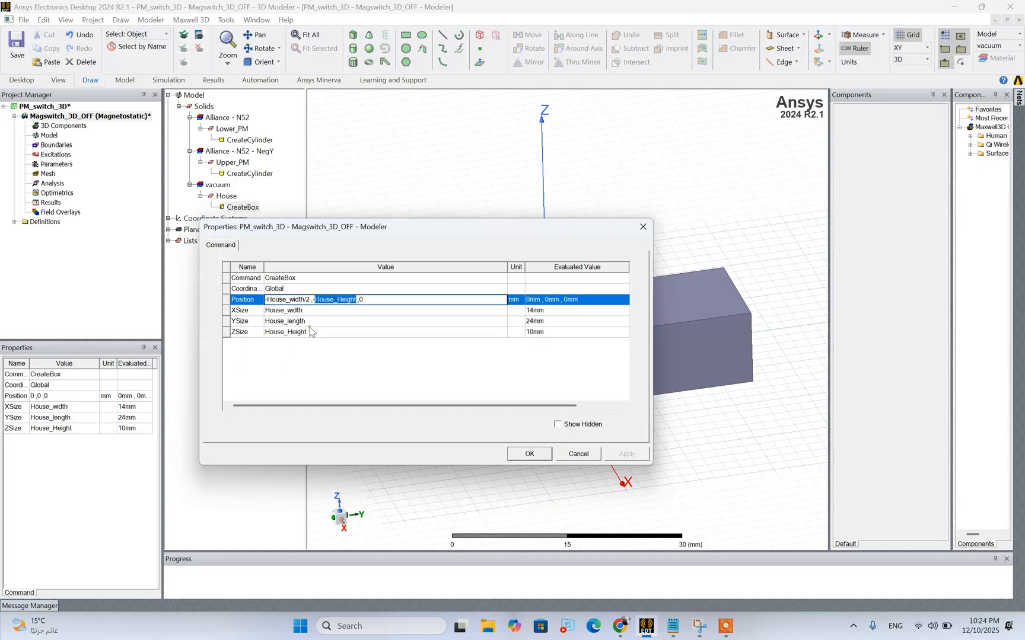
pyautogui.click(358, 299)
pyautogui.click(373, 372)
pyautogui.click(627, 455)
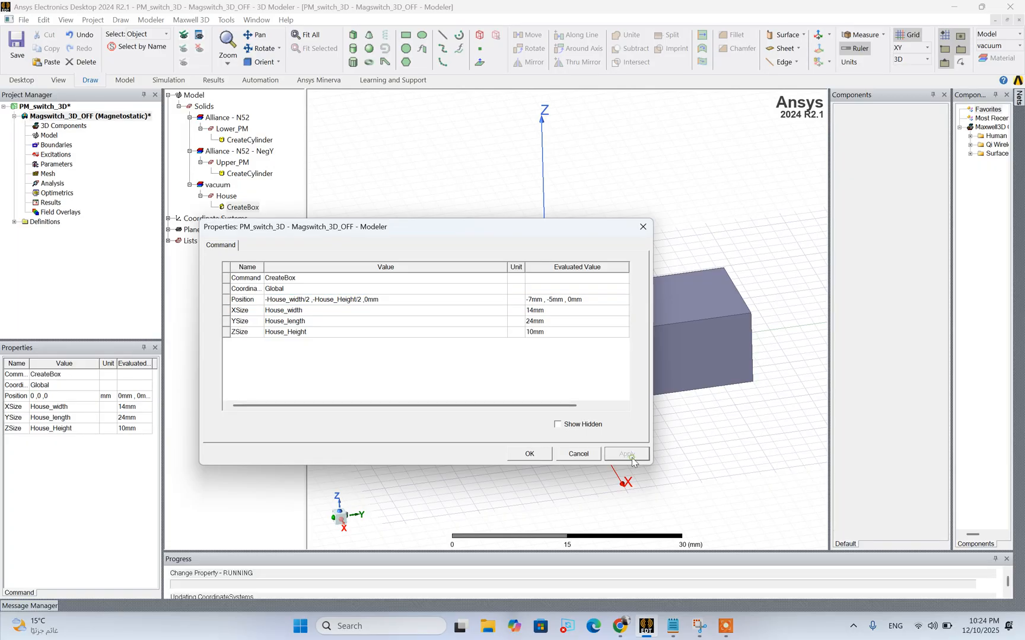
pyautogui.click(530, 454)
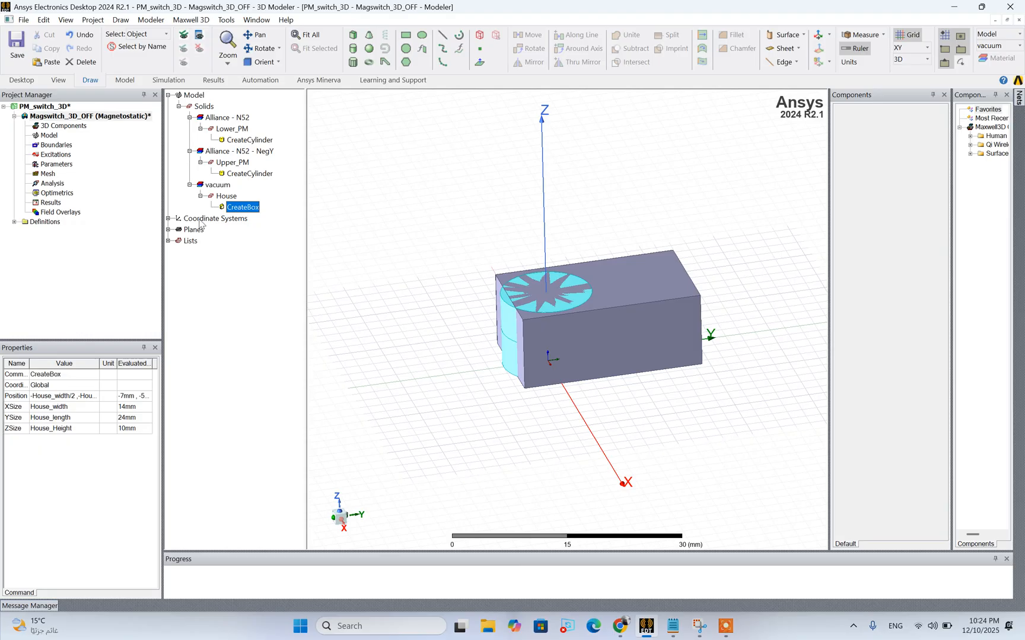
# Set the Y coordinate of the House box's position to -House_length/2 and apply the change
pyautogui.doubleClick(230, 208)
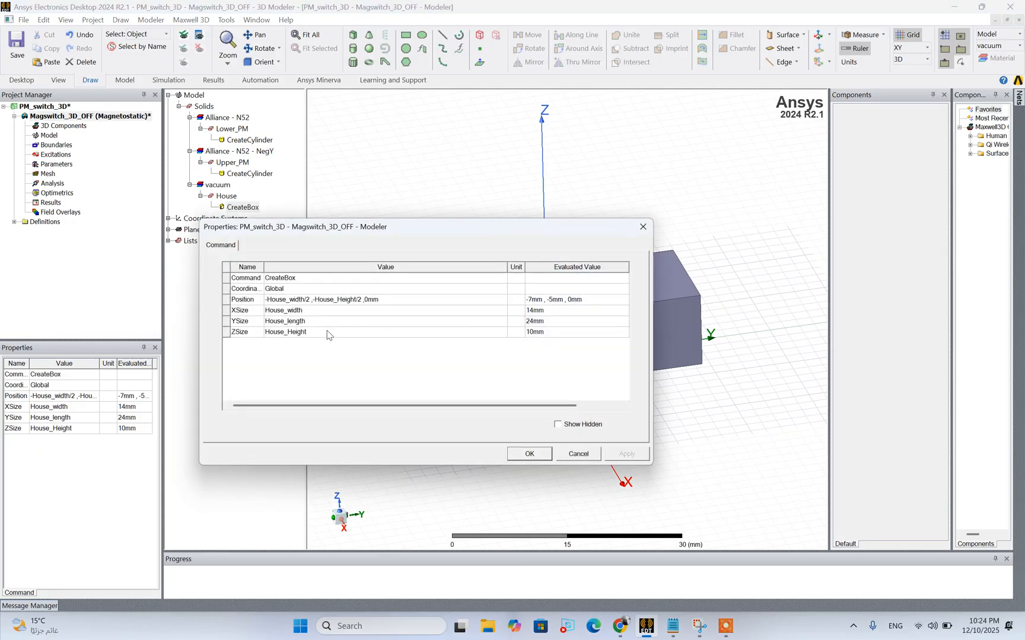
pyautogui.click(356, 299)
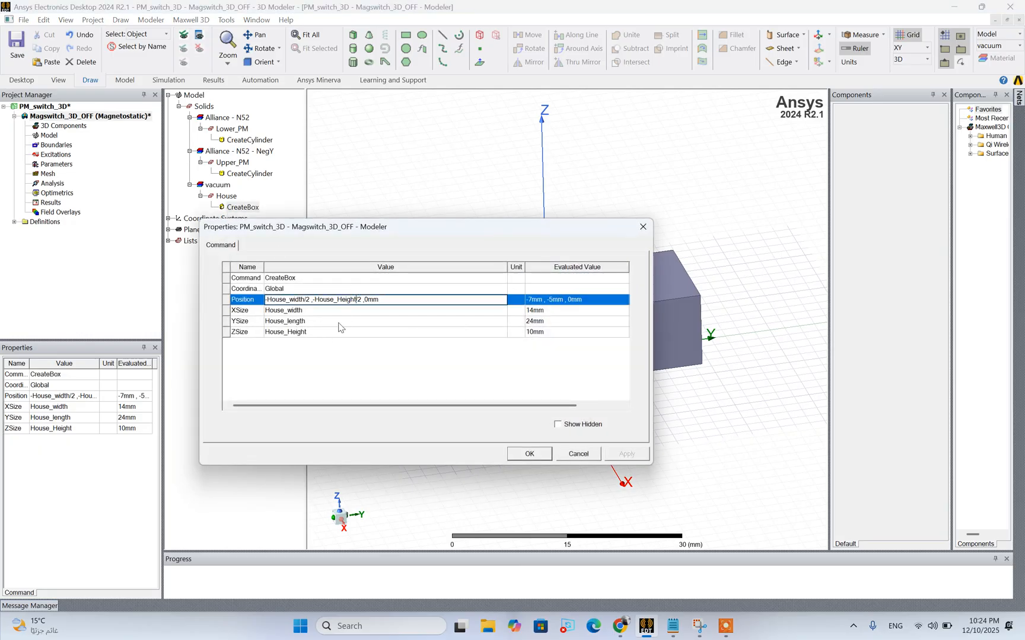
pyautogui.press('BackSpace')
pyautogui.press('BackSpace')
pyautogui.press('BackSpace')
pyautogui.press('BackSpace')
pyautogui.press('BackSpace')
pyautogui.press('BackSpace')
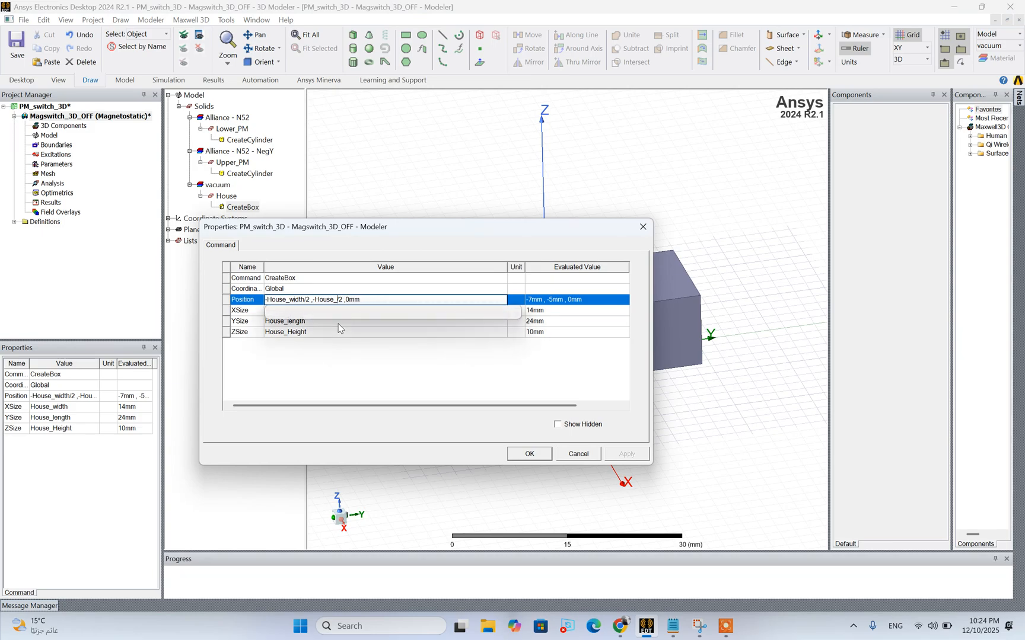
pyautogui.write('le')
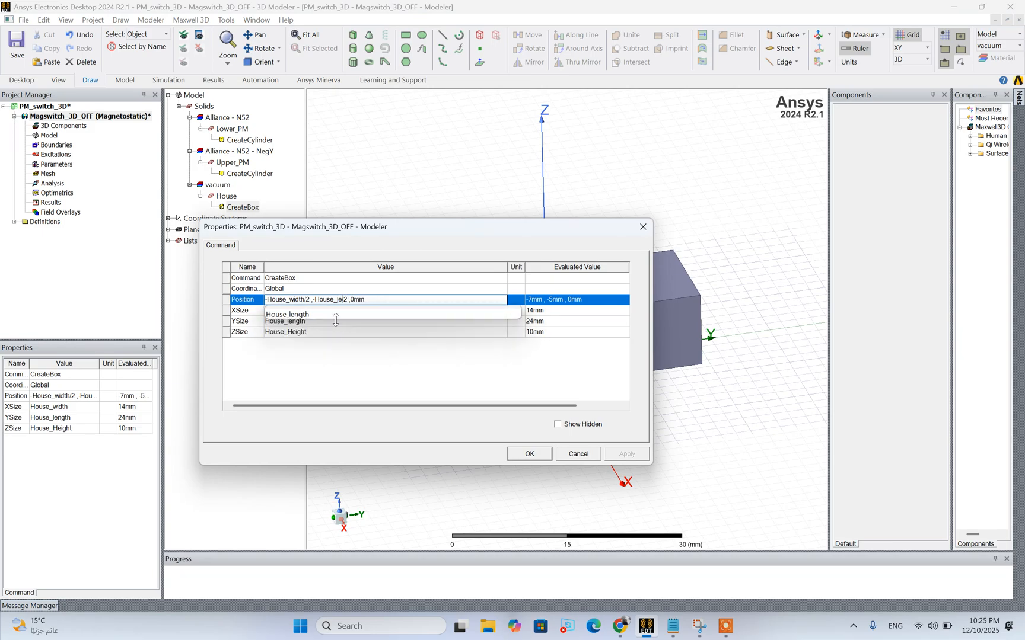
pyautogui.click(345, 316)
pyautogui.click(397, 362)
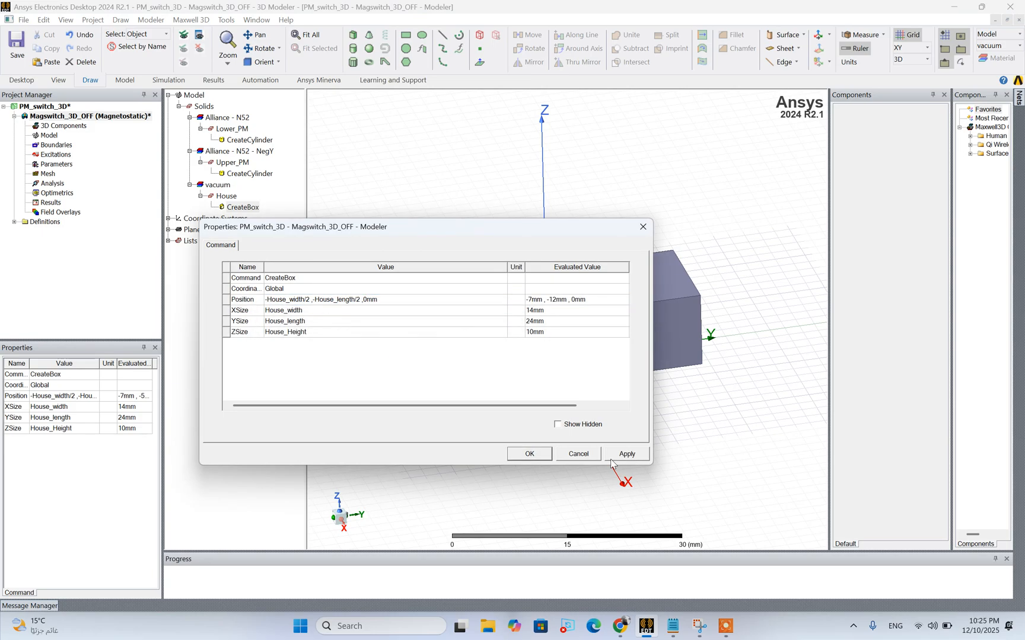
pyautogui.click(627, 454)
pyautogui.click(529, 455)
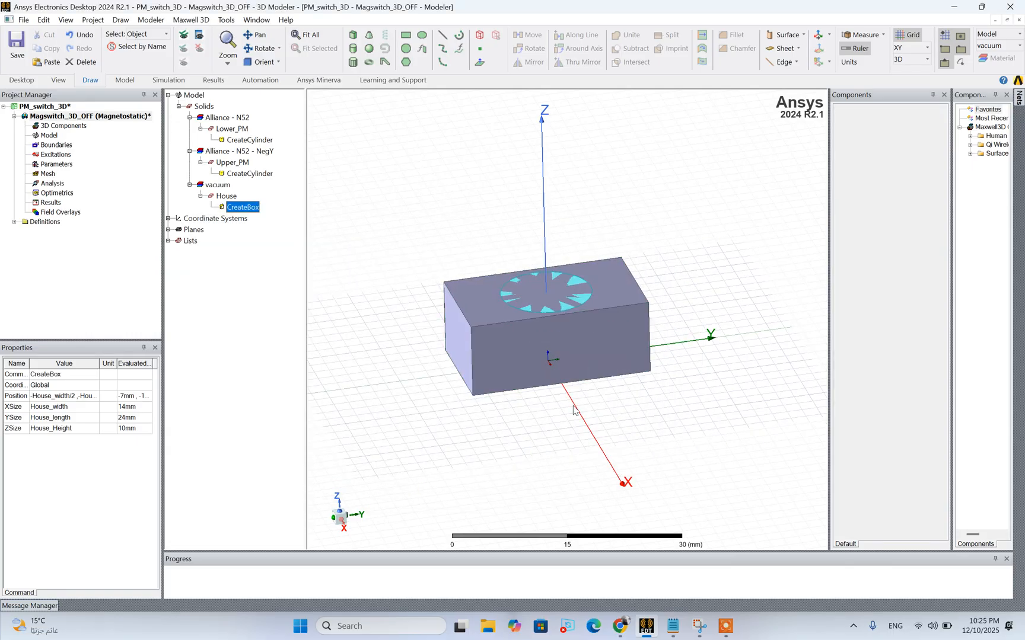
# Duplicate the Lower_PM and Upper_PM magnets in place
pyautogui.click(225, 196)
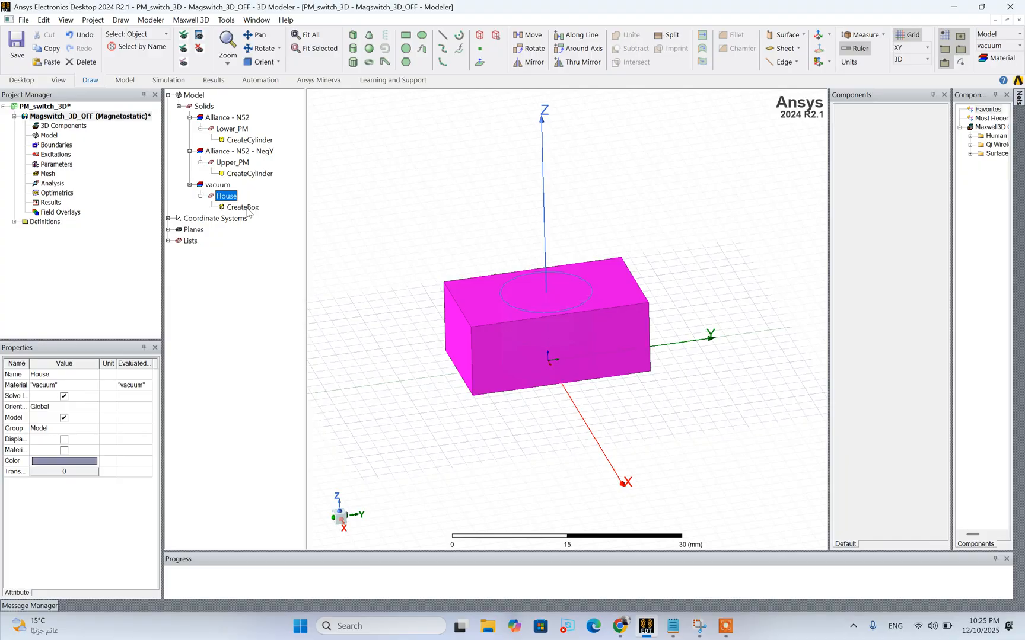
pyautogui.click(231, 131)
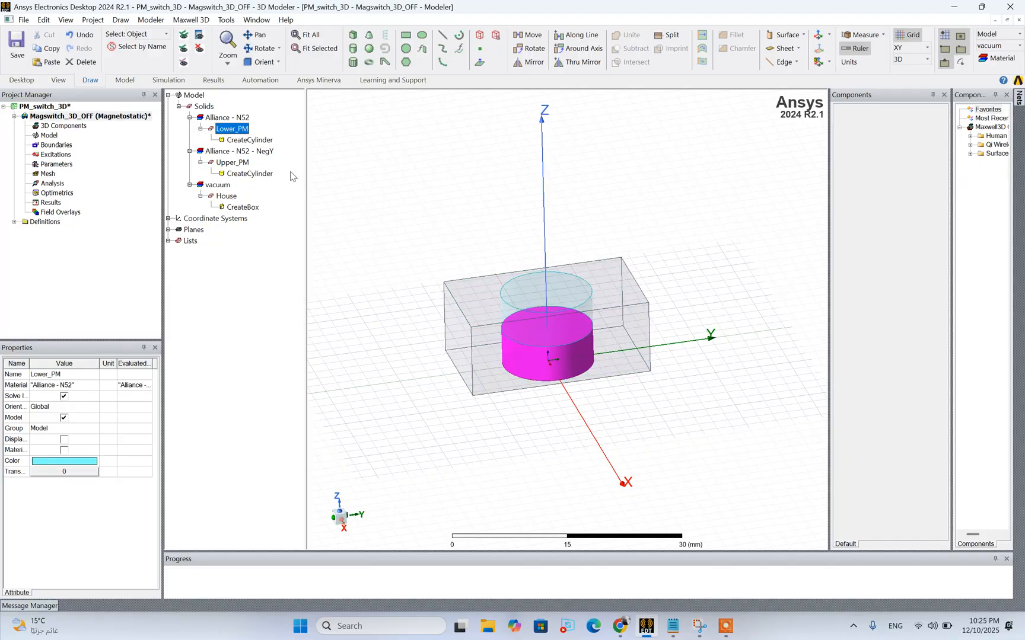
pyautogui.keyDown('ctrl'); pyautogui.click(232, 165); pyautogui.keyUp('ctrl')
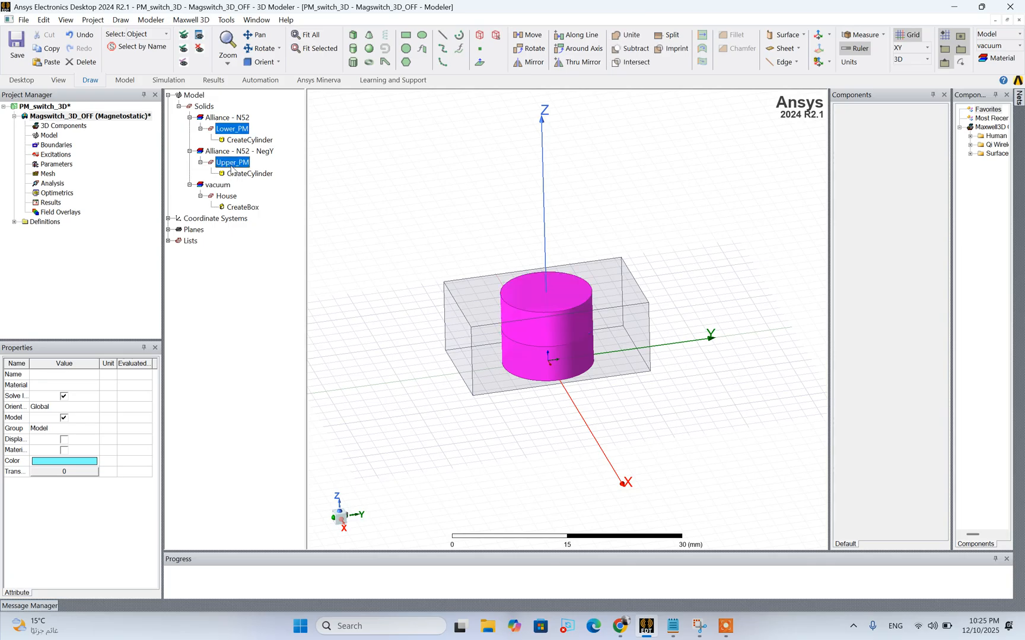
pyautogui.hotkey('ctrl', 'v')
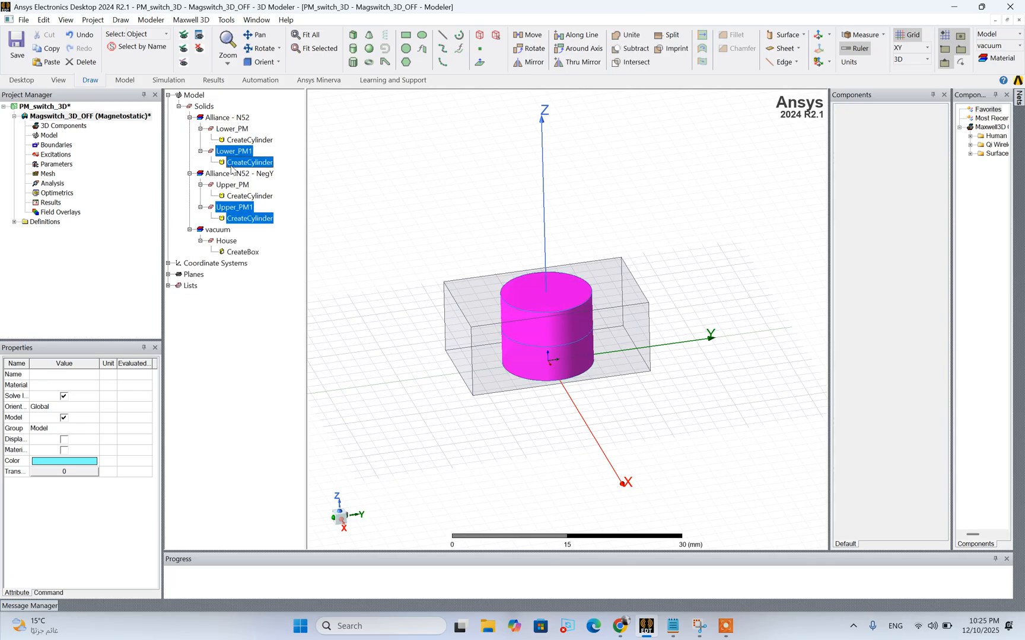
# Subtract the copied magnets Lower_PM1 and Upper_PM1 from House, using House as the blank part, and check the resulting solids
pyautogui.keyDown('ctrl'); pyautogui.click(226, 241); pyautogui.keyUp('ctrl')
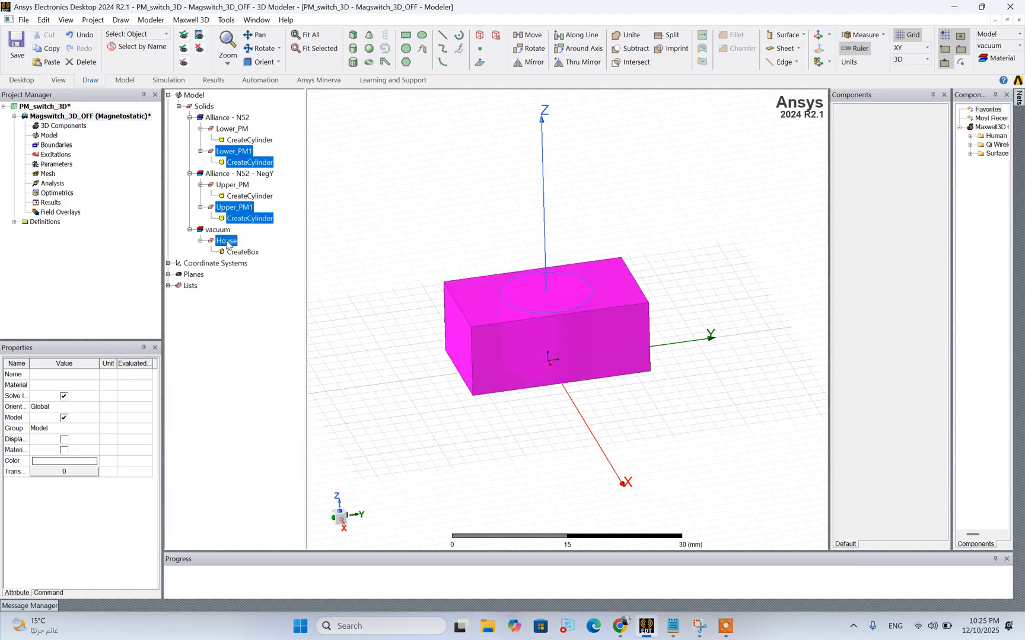
pyautogui.rightClick(227, 242)
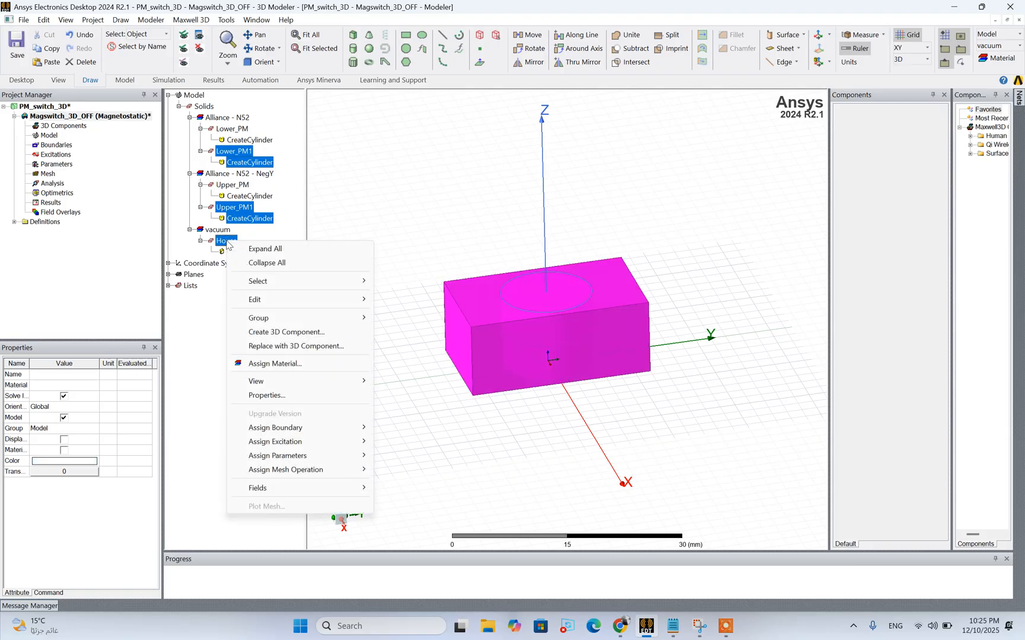
pyautogui.moveTo(279, 304)
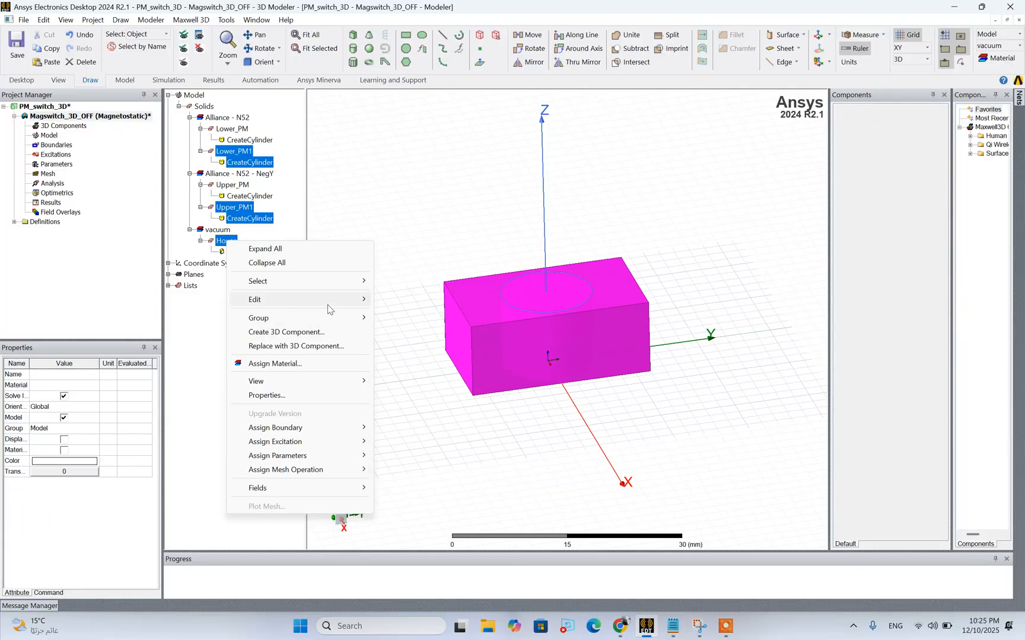
pyautogui.moveTo(418, 421)
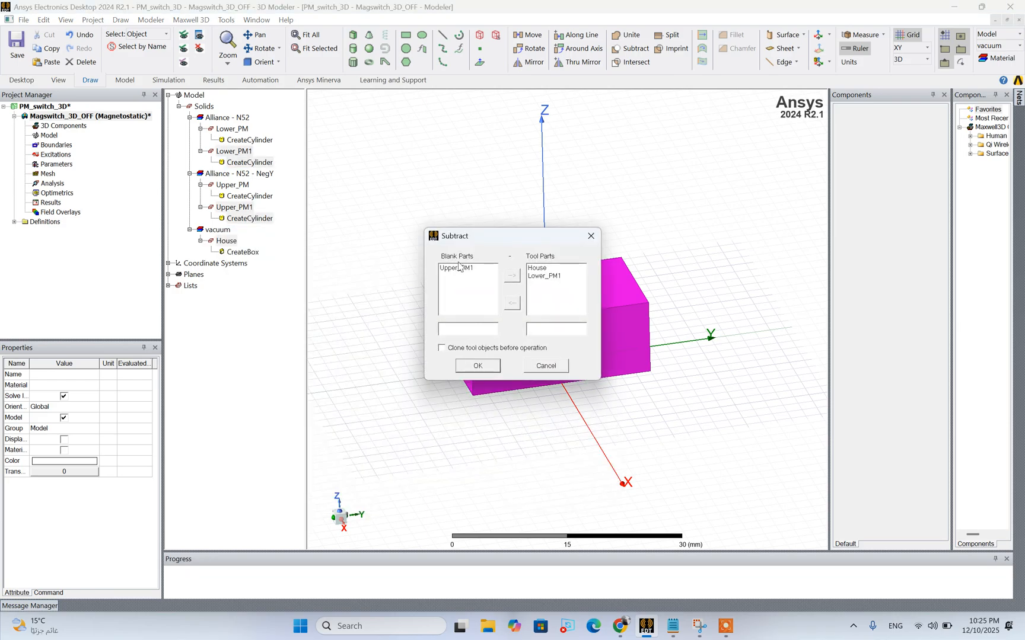
pyautogui.click(479, 269)
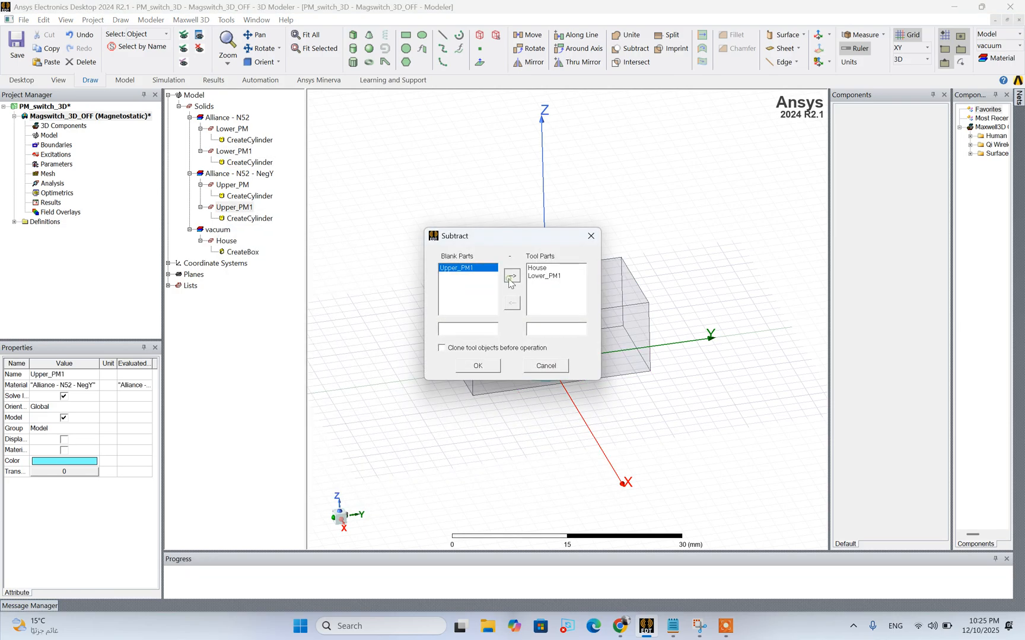
pyautogui.click(512, 276)
pyautogui.click(551, 276)
pyautogui.click(541, 268)
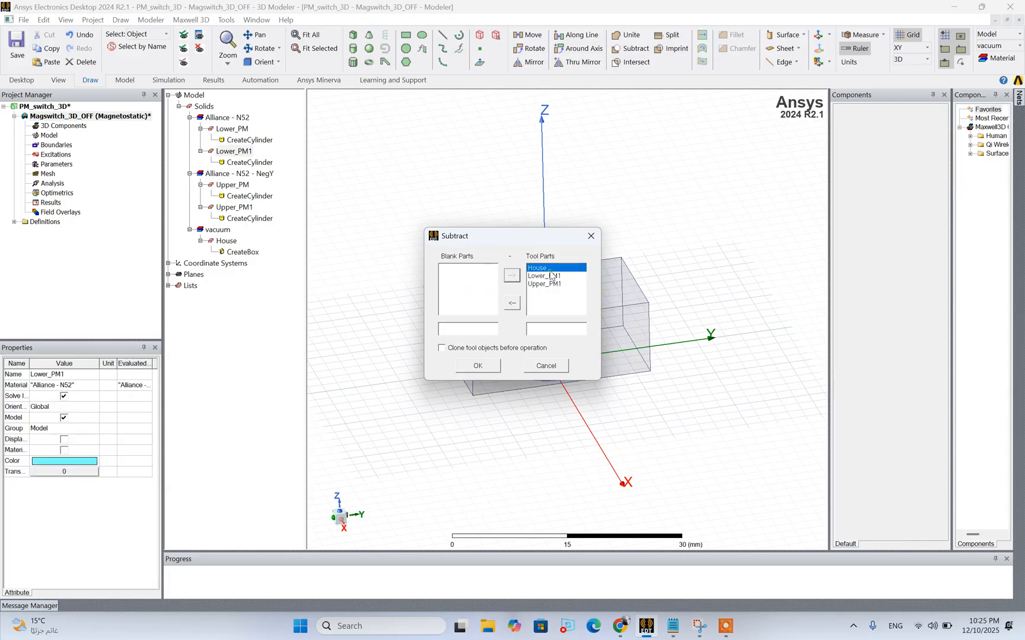
pyautogui.click(512, 303)
pyautogui.click(478, 366)
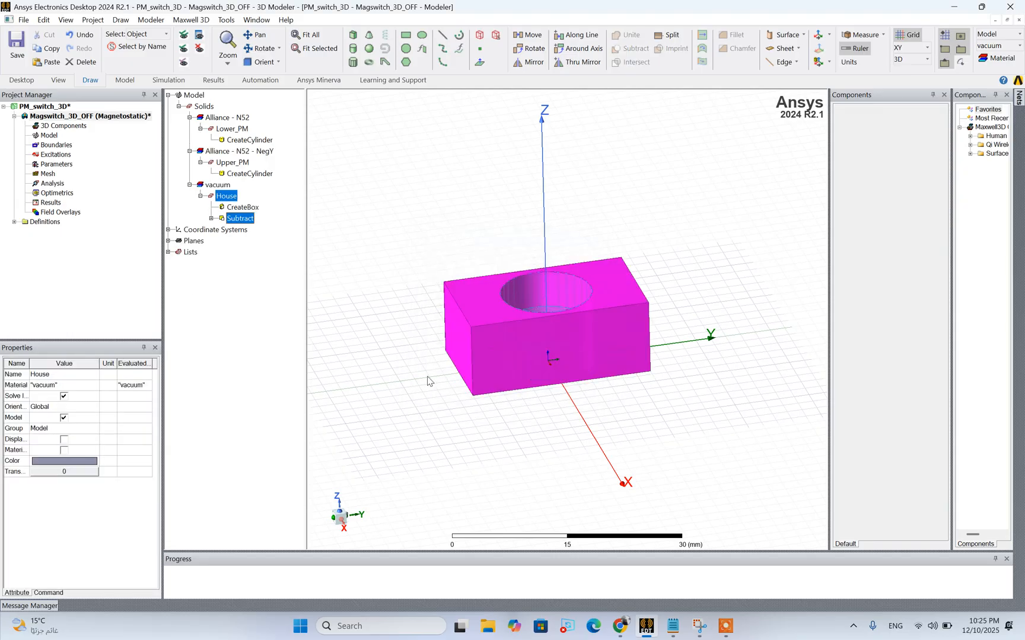
pyautogui.click(365, 354)
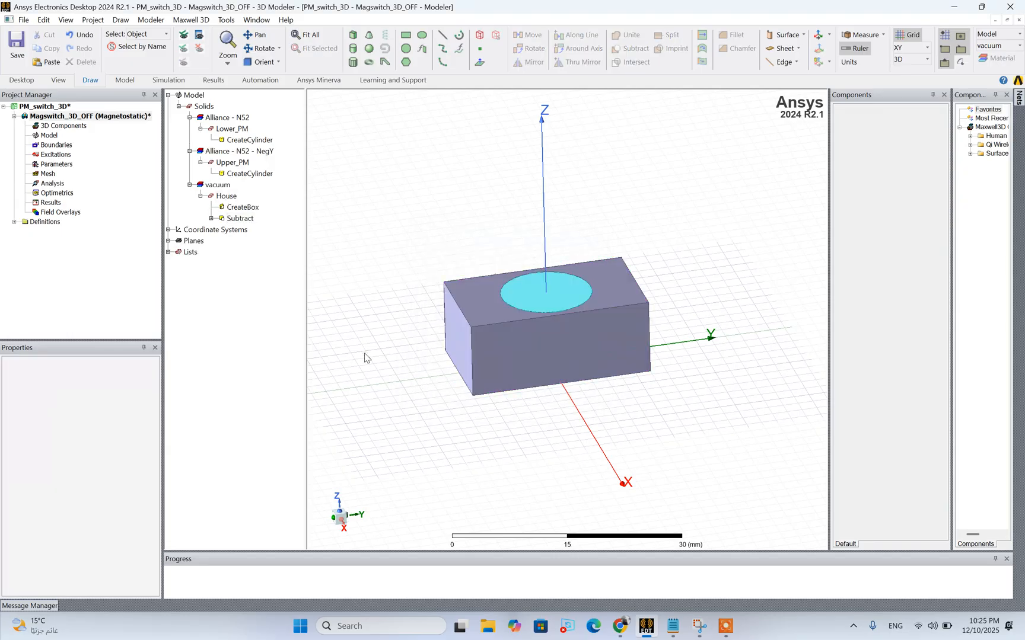
pyautogui.click(448, 344)
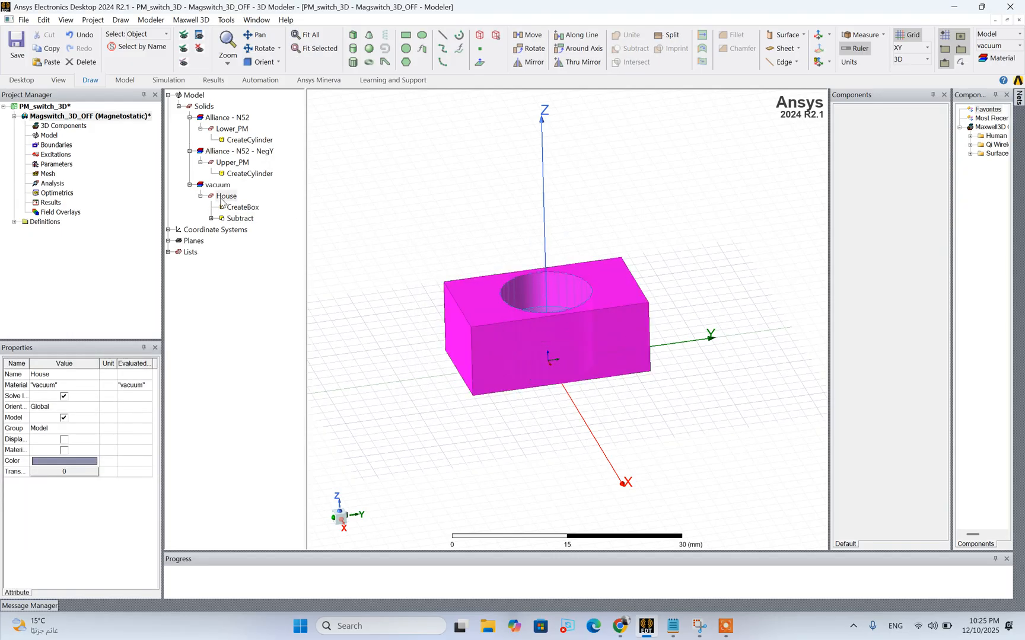
pyautogui.click(232, 162)
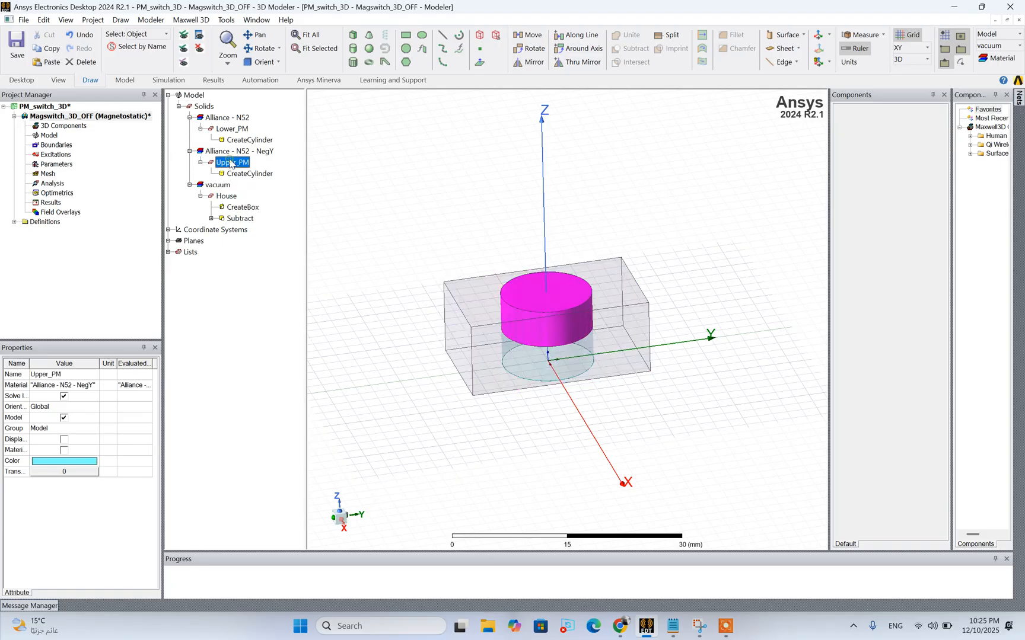
pyautogui.click(234, 129)
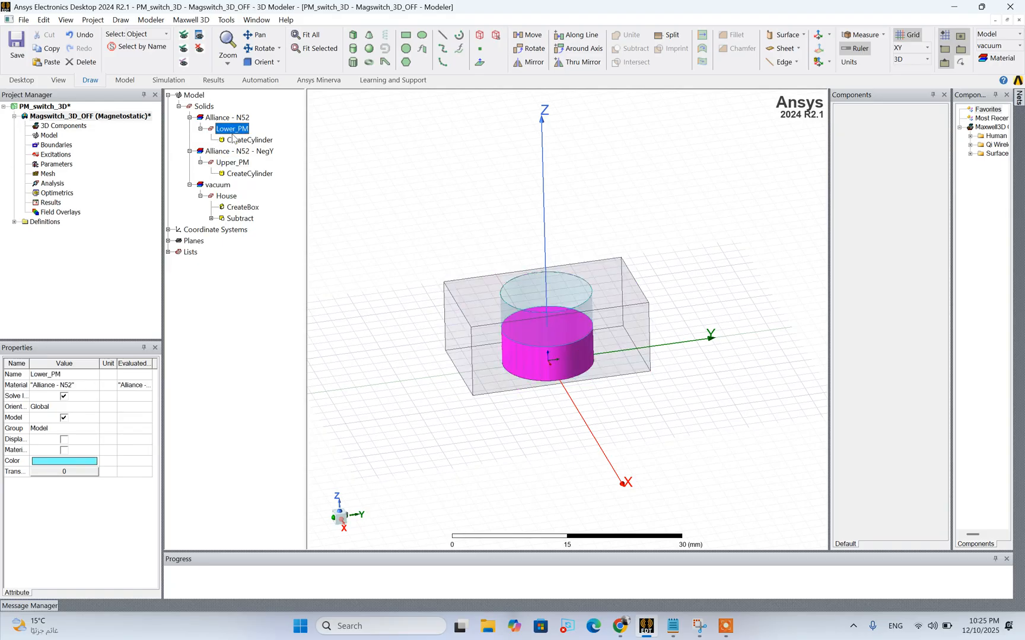
# Check the house material in the Notepad specifications, then find and choose Carpenter - Hiperco 50 for House in the material library
pyautogui.click(225, 196)
pyautogui.rightClick(225, 197)
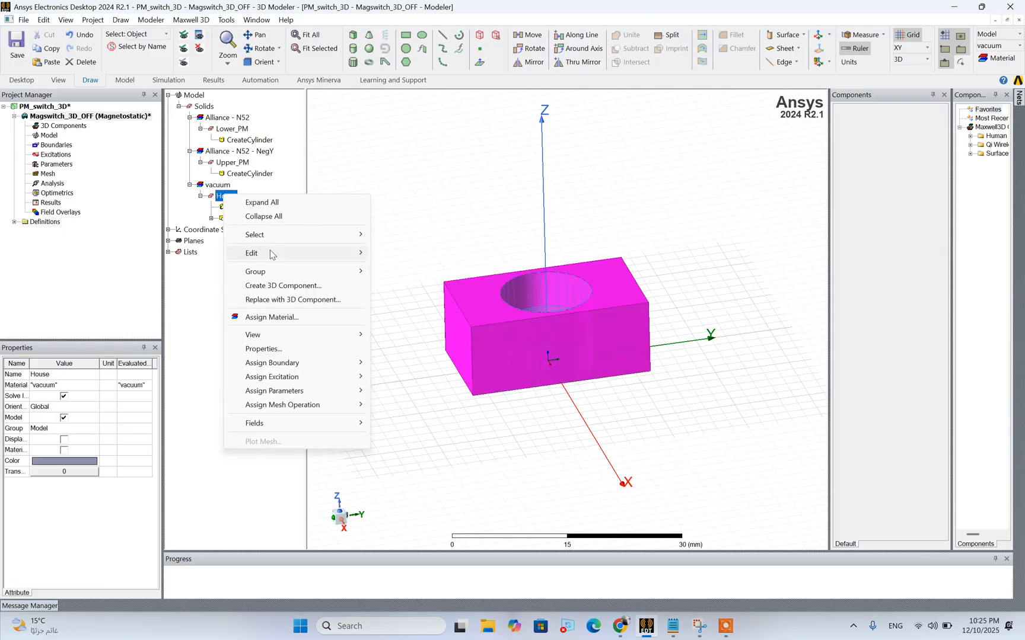
pyautogui.click(268, 317)
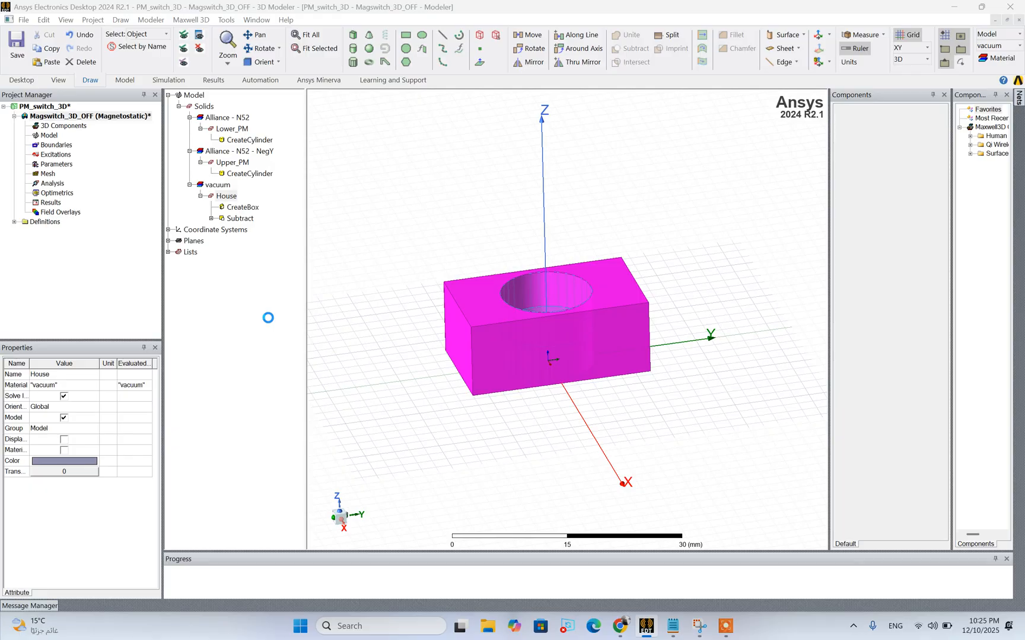
pyautogui.click(672, 627)
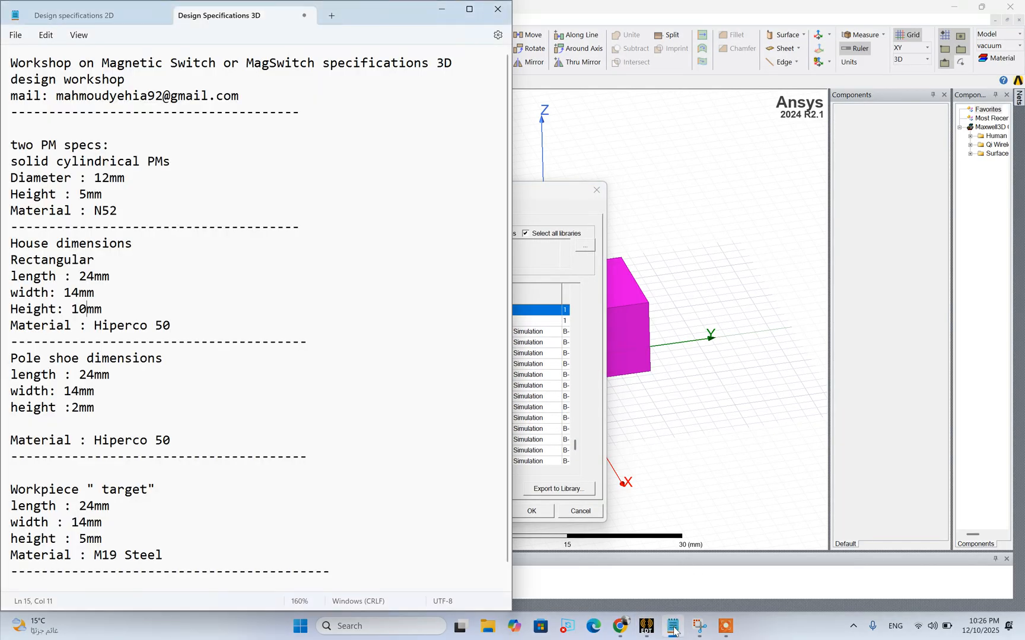
pyautogui.click(673, 627)
pyautogui.write('hi')
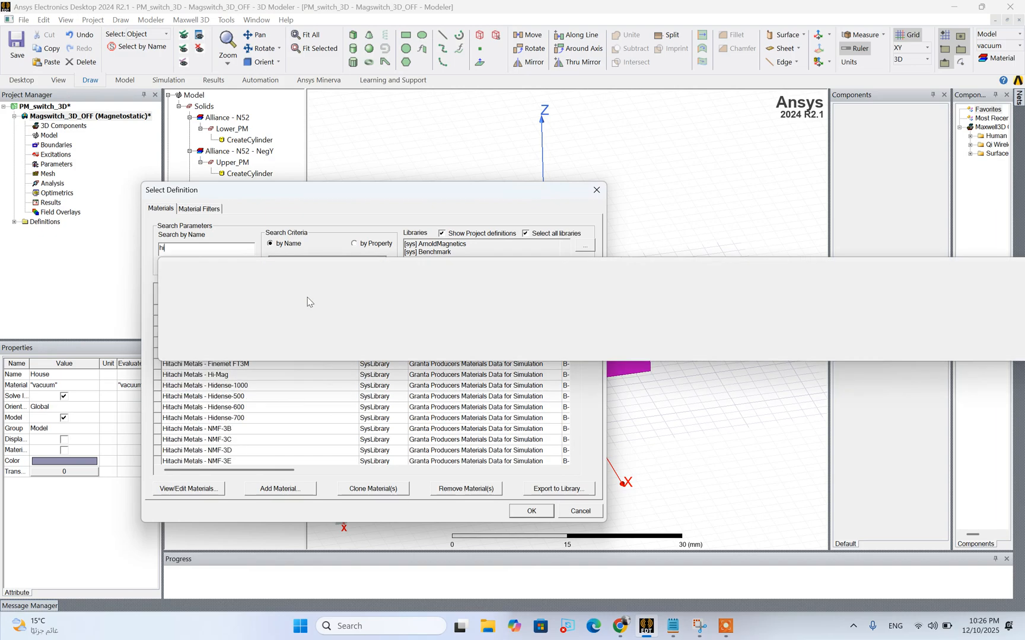
pyautogui.write('perco')
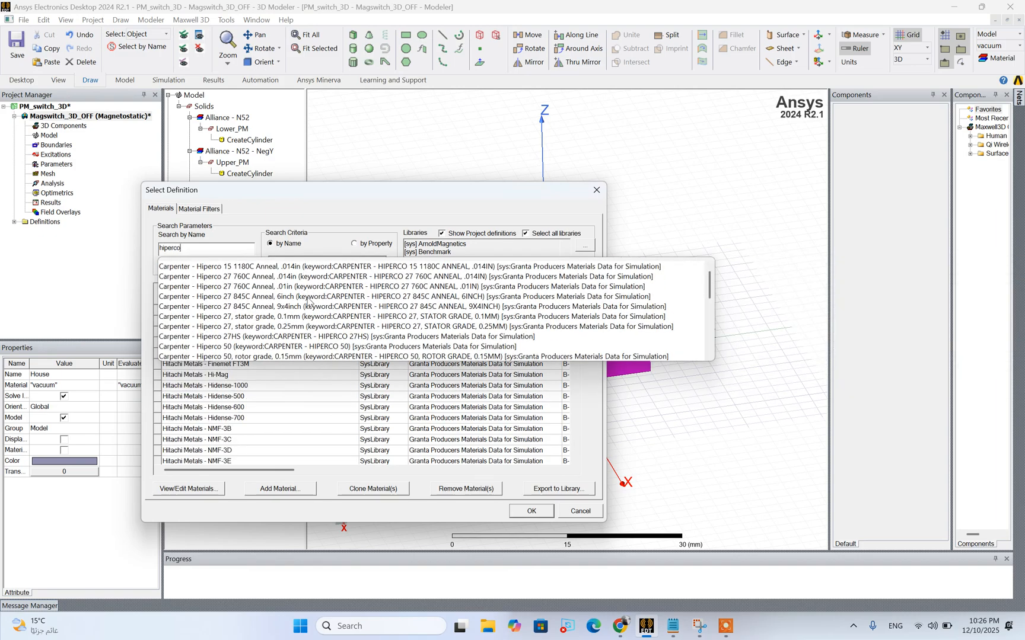
pyautogui.write('5')
pyautogui.write('9')
pyautogui.press('BackSpace')
pyautogui.press('BackSpace')
pyautogui.click(242, 347)
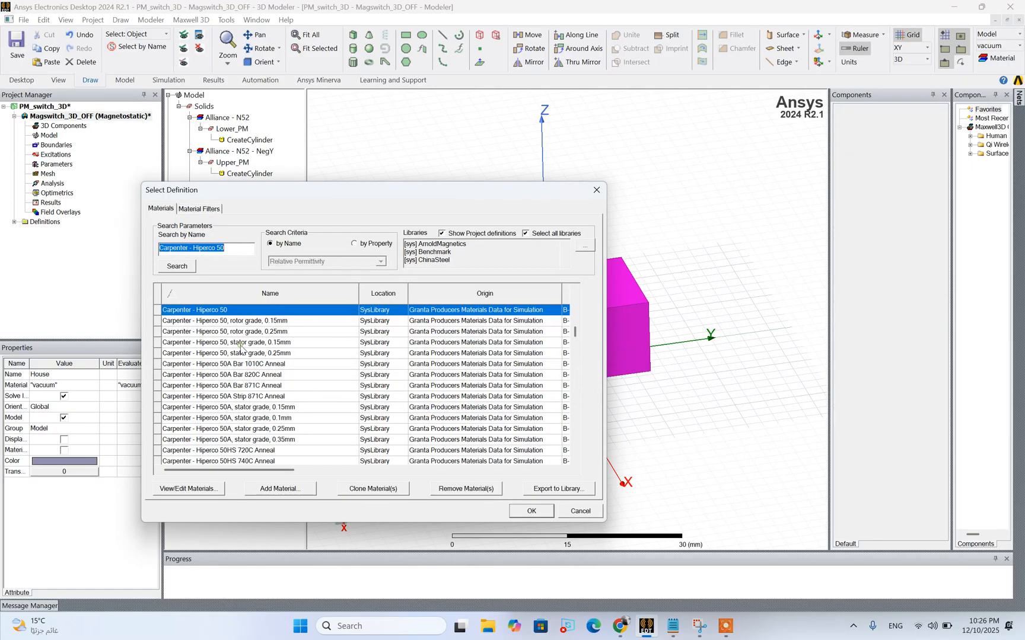
# Review the B-H curve of Carpenter - Hiperco 50, assign the material to House, and collapse the House entry in the model tree
pyautogui.click(205, 488)
pyautogui.click(350, 260)
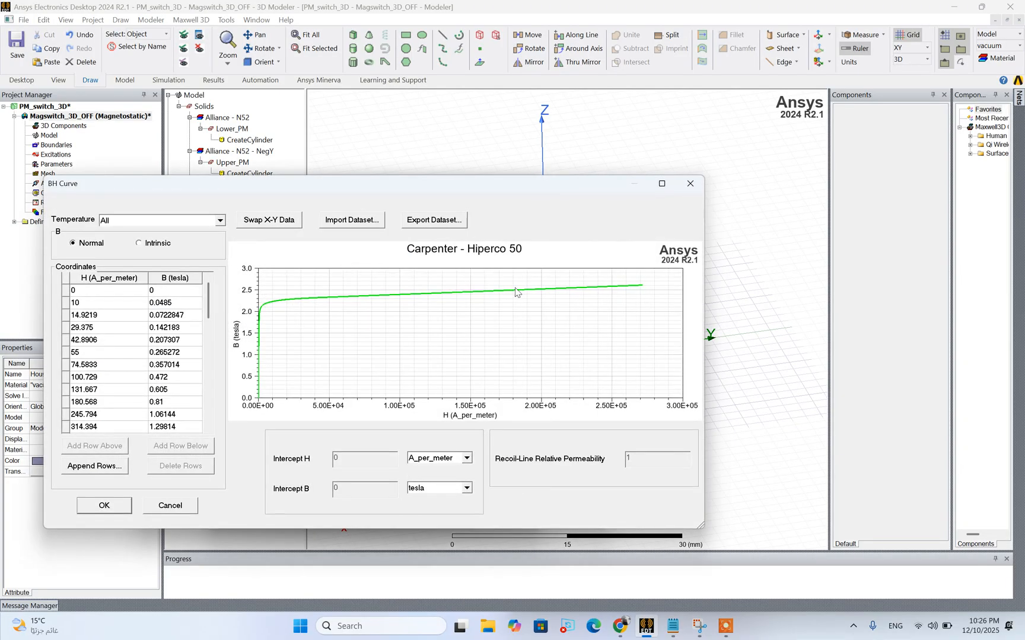
pyautogui.click(690, 184)
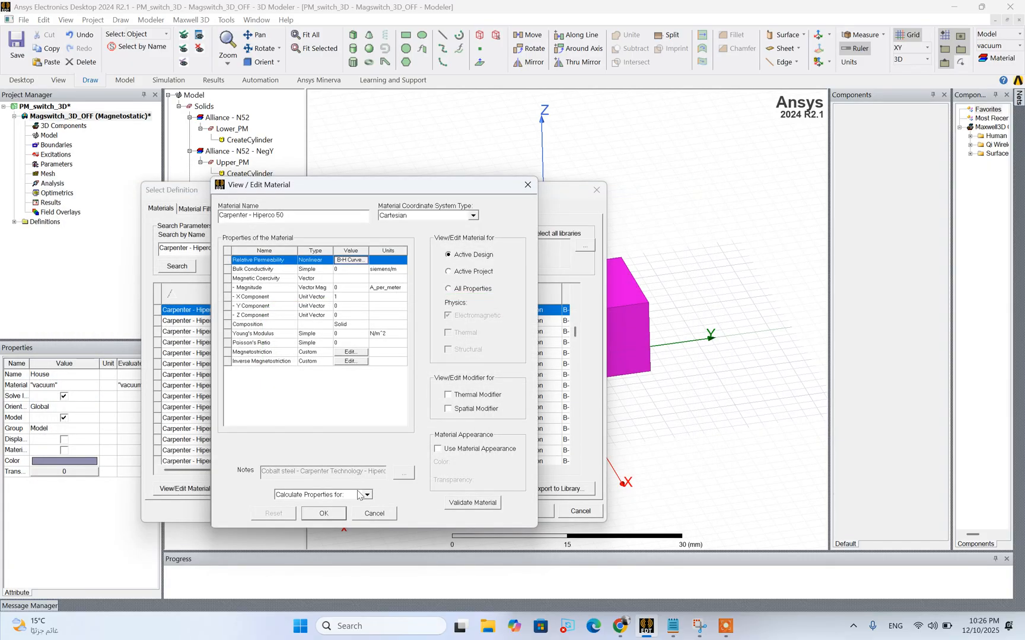
pyautogui.click(335, 514)
pyautogui.click(530, 512)
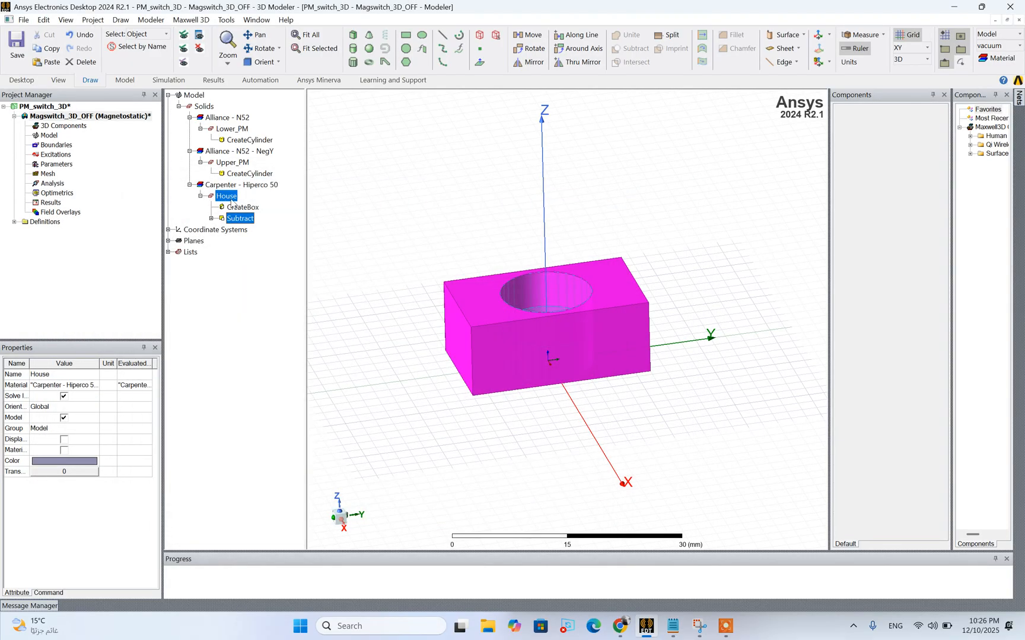
pyautogui.click(201, 196)
pyautogui.click(398, 308)
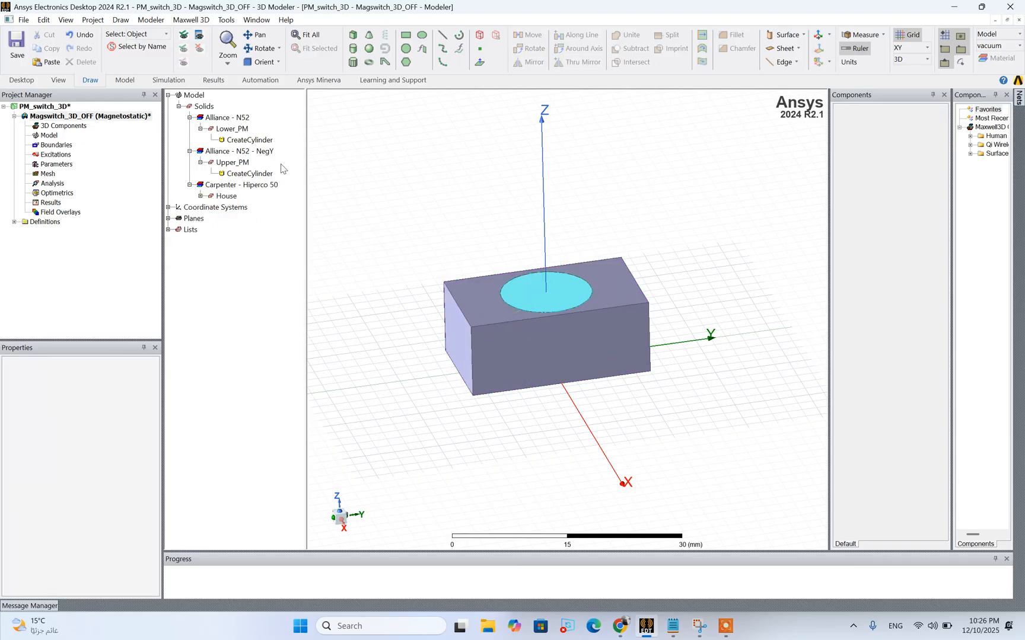
# Switch to the Notepad 3D design specifications to review the pole shoe dimensions, and return to Maxwell
pyautogui.scroll(2, 514, 383)
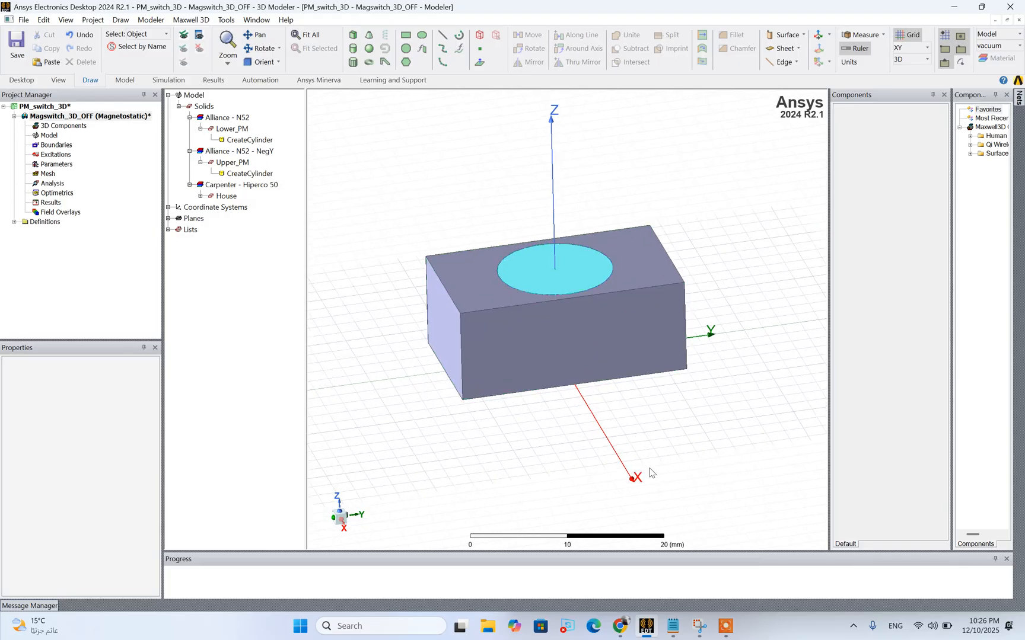
pyautogui.click(674, 632)
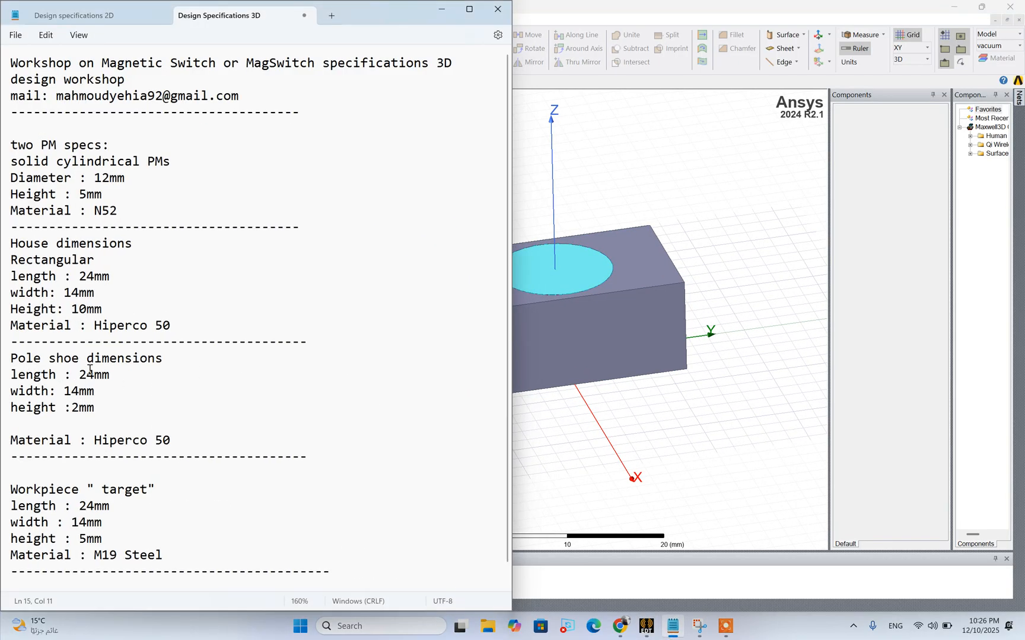
pyautogui.tripleClick(89, 359)
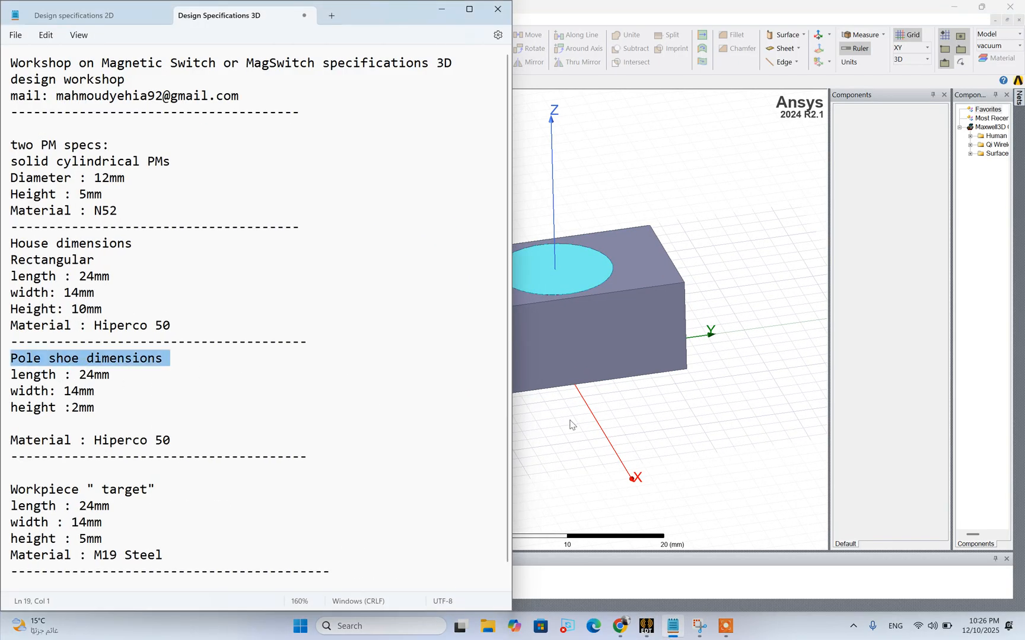
pyautogui.click(570, 424)
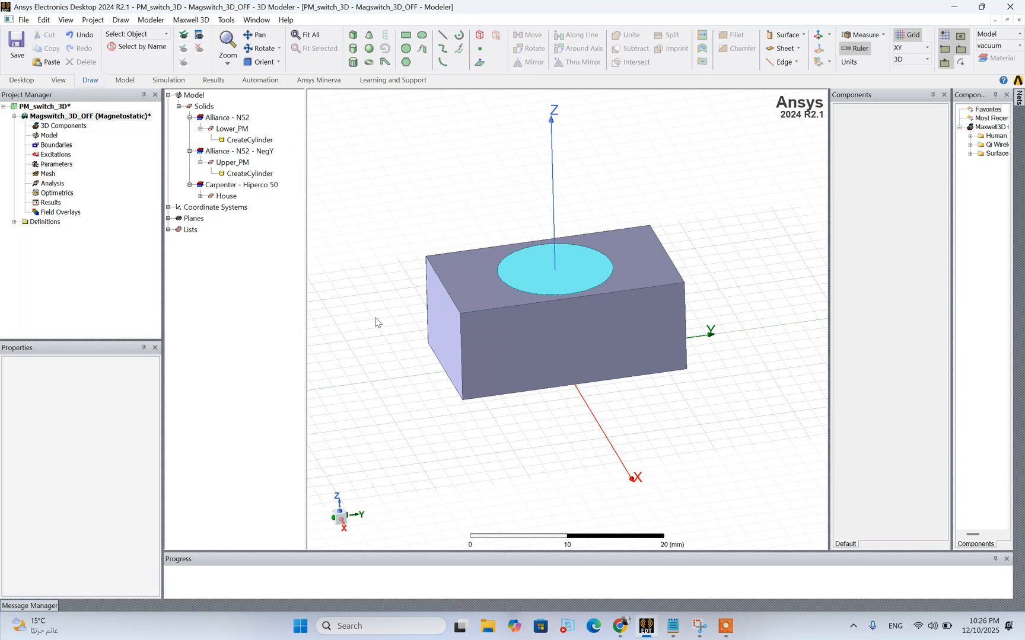
# Set the modeler's selection mode to Faces with the underside of House accessible for picking
pyautogui.click(259, 48)
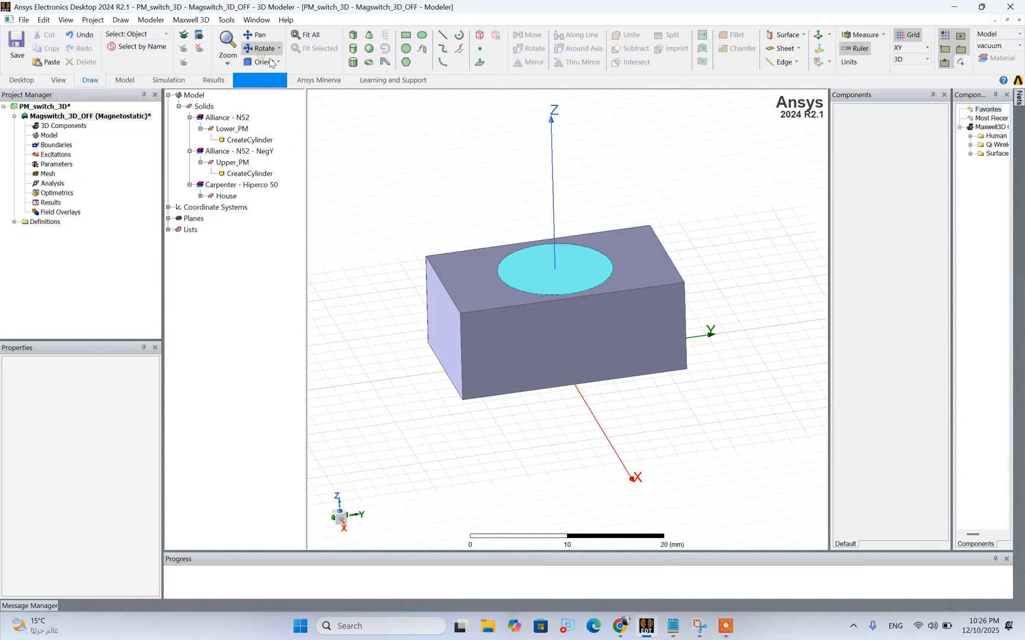
pyautogui.moveTo(595, 370); pyautogui.dragTo(593, 350)
pyautogui.scroll(2, 593, 350)
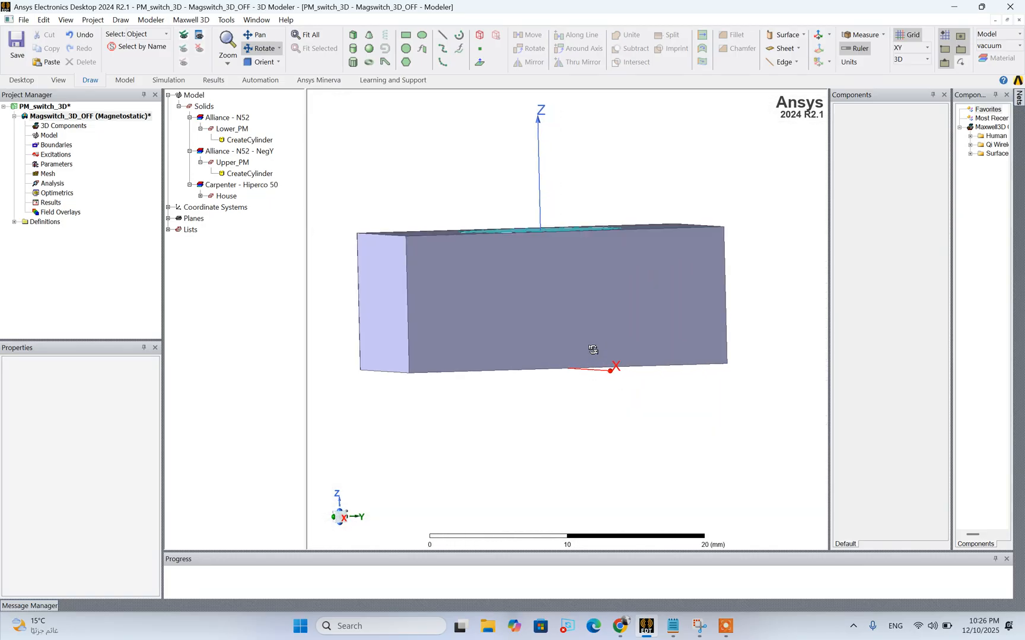
pyautogui.scroll(-2, 593, 350)
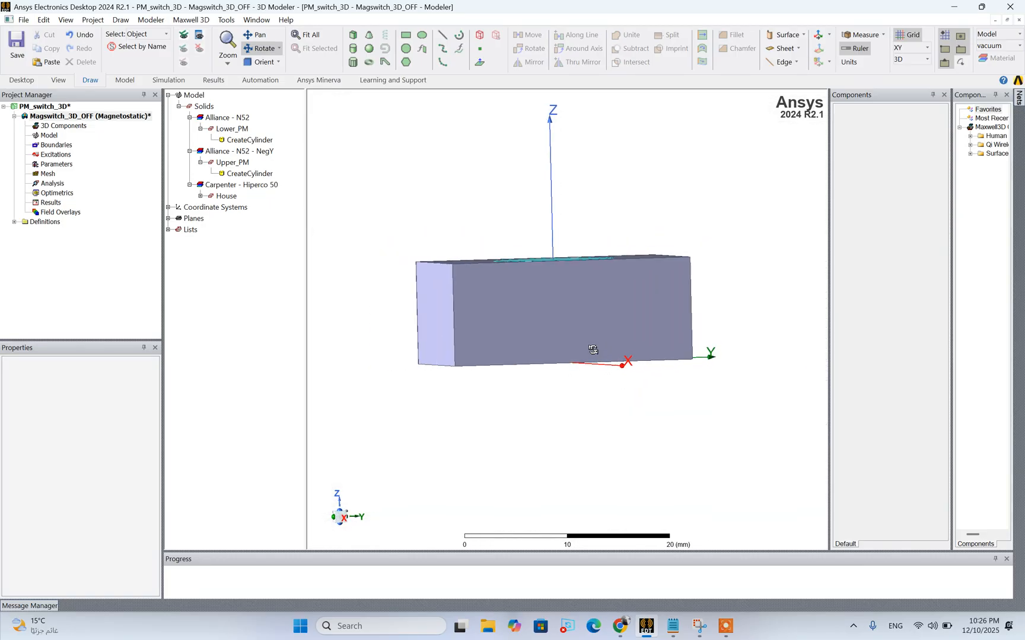
pyautogui.moveTo(592, 350); pyautogui.dragTo(567, 364)
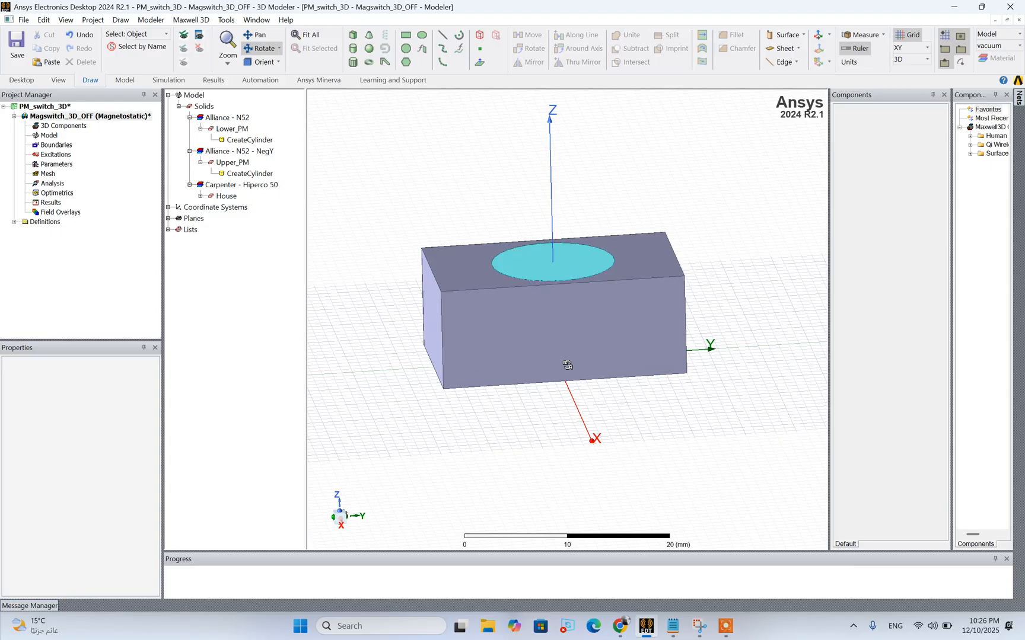
pyautogui.moveTo(613, 357); pyautogui.dragTo(615, 299)
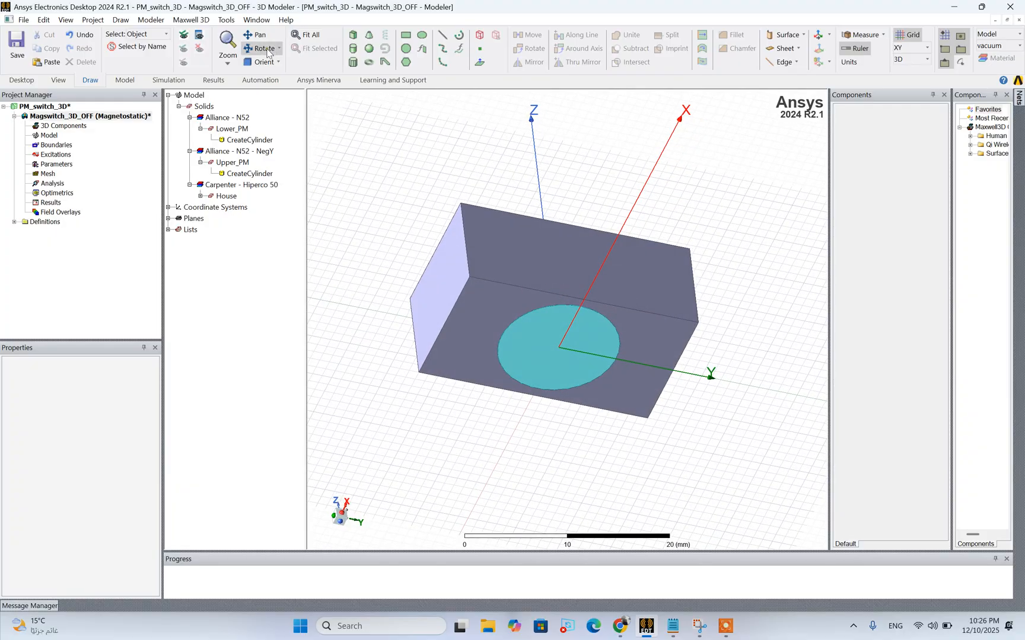
pyautogui.rightClick(404, 209)
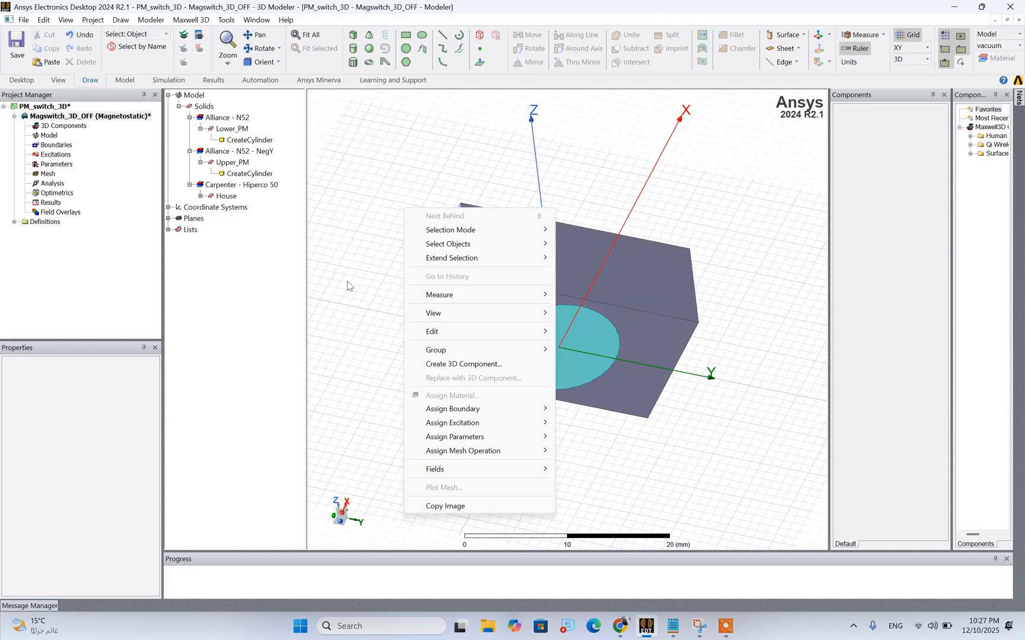
pyautogui.moveTo(430, 233)
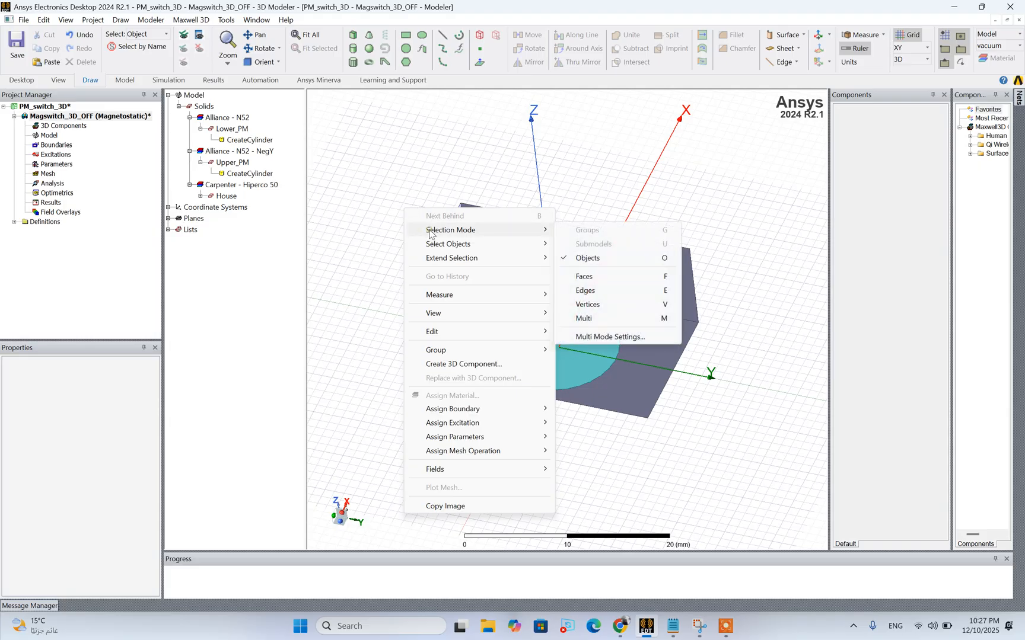
pyautogui.click(570, 277)
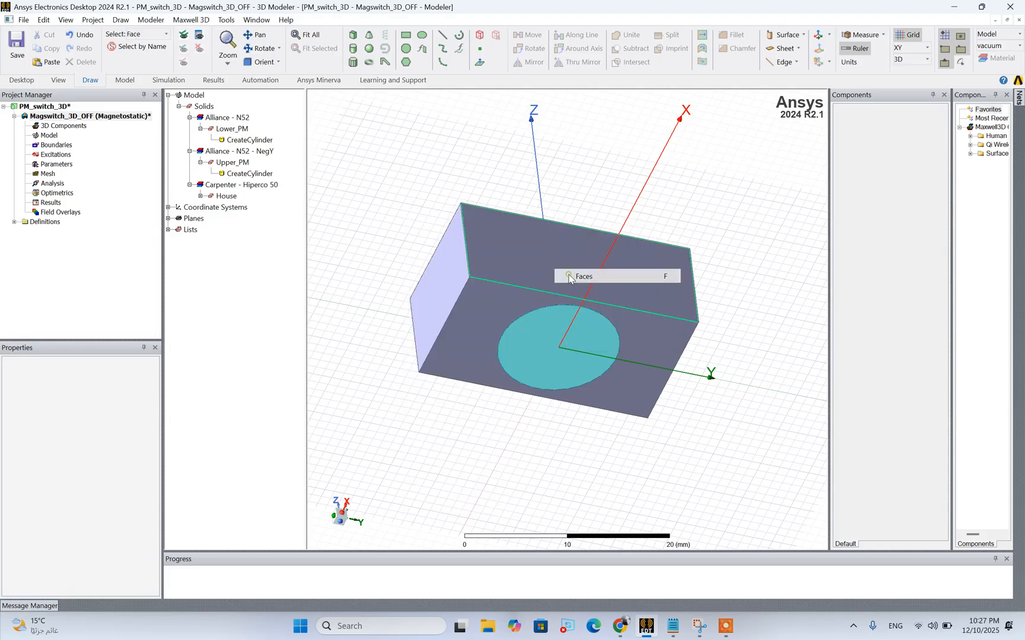
# Create a sheet object from the bottom face of House, the face around the lower magnet bore
pyautogui.click(488, 303)
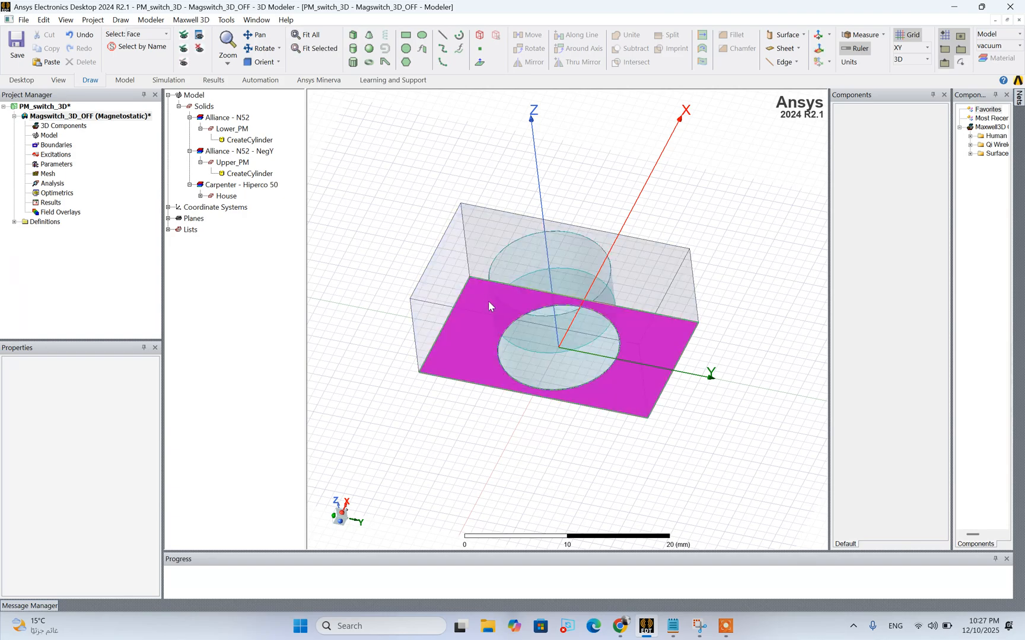
pyautogui.rightClick(488, 303)
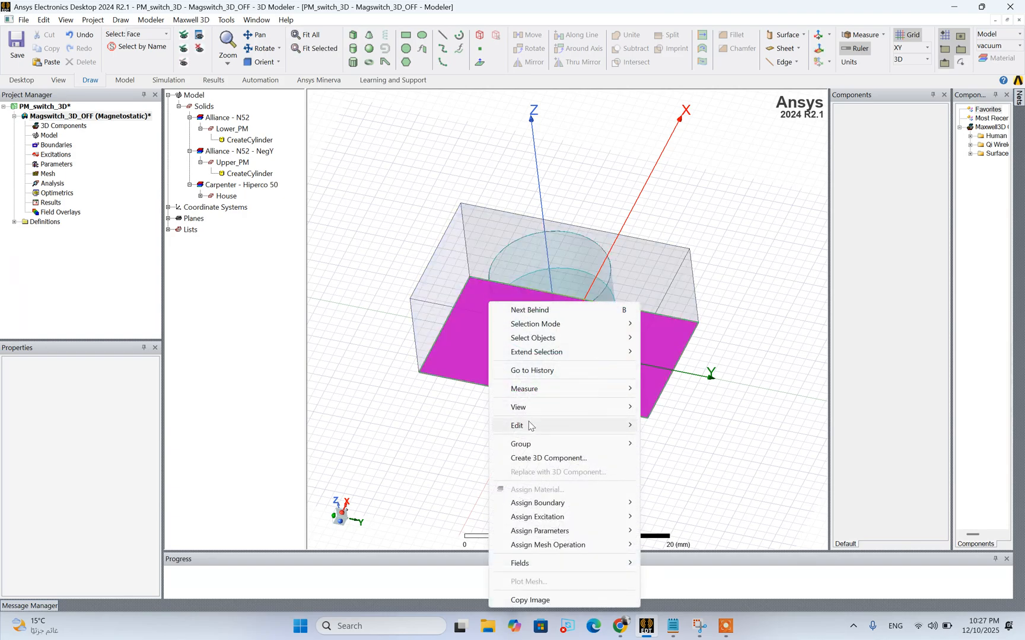
pyautogui.moveTo(529, 426)
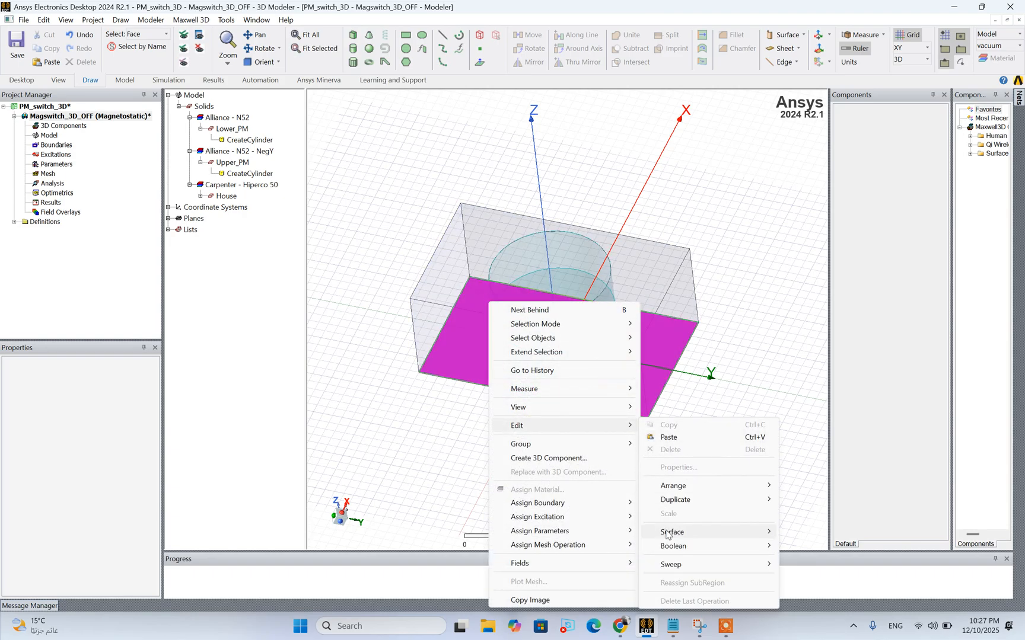
pyautogui.moveTo(669, 533)
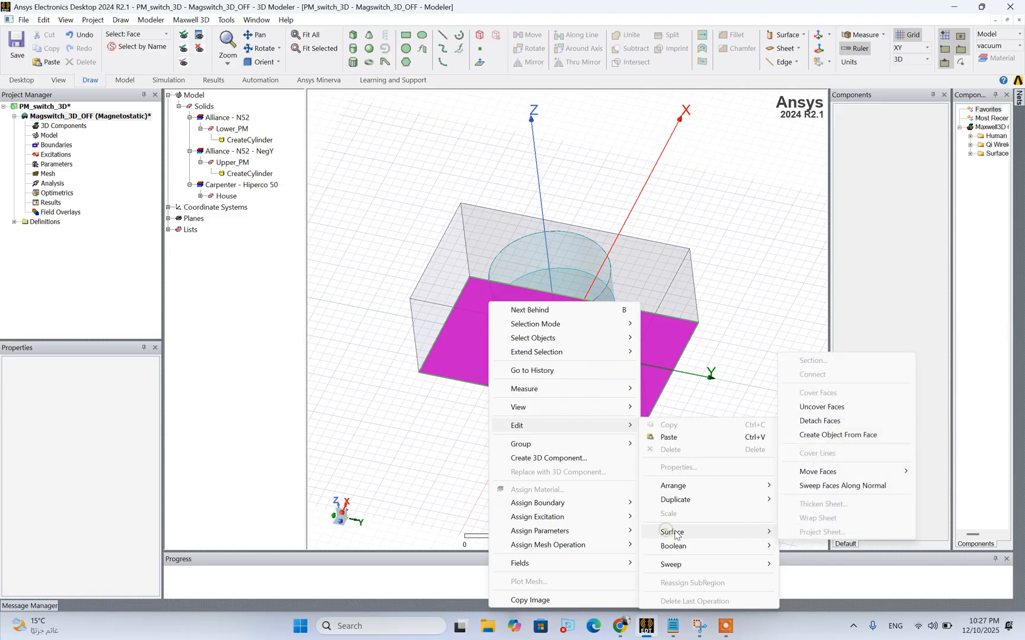
pyautogui.click(806, 436)
# Sweep House_ObjectFromFace1 along a vector drawn as -4, 2, 0 mm, with a 0 deg draft angle and Extended draft type
pyautogui.click(252, 231)
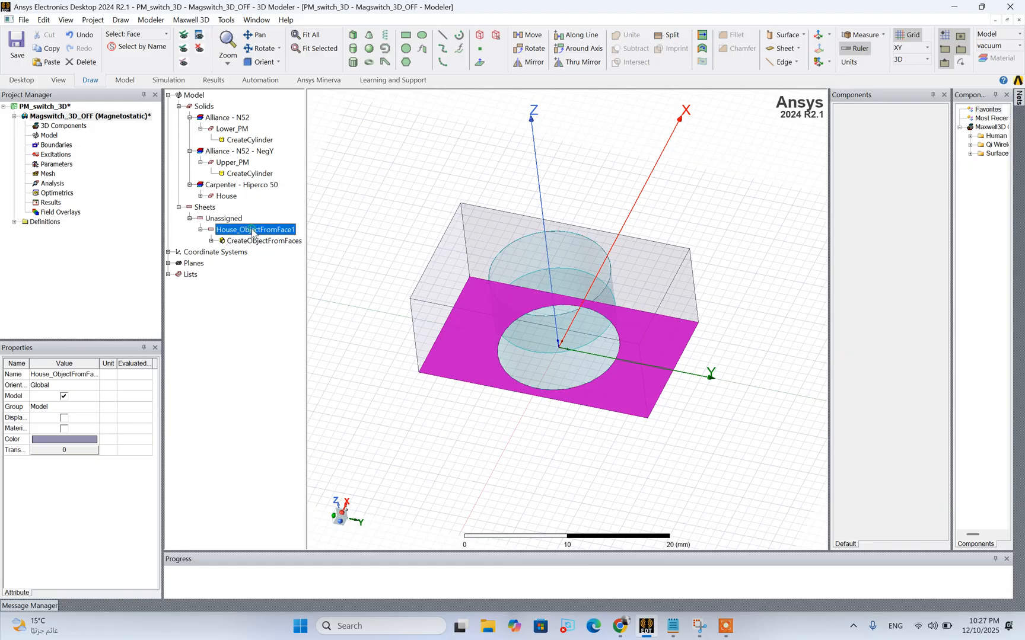
pyautogui.rightClick(252, 231)
pyautogui.moveTo(276, 289)
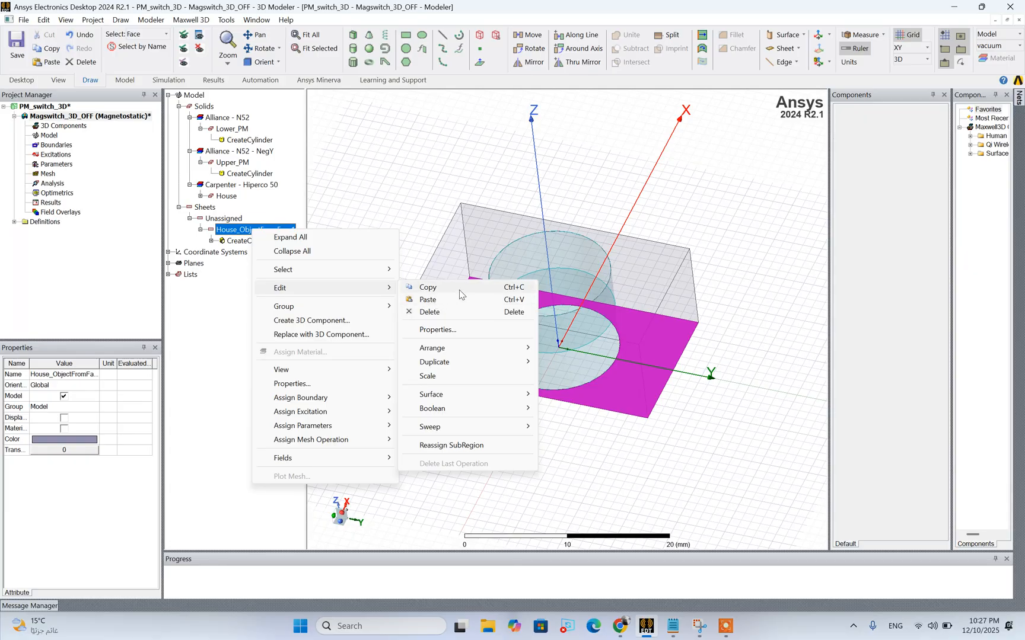
pyautogui.moveTo(352, 289)
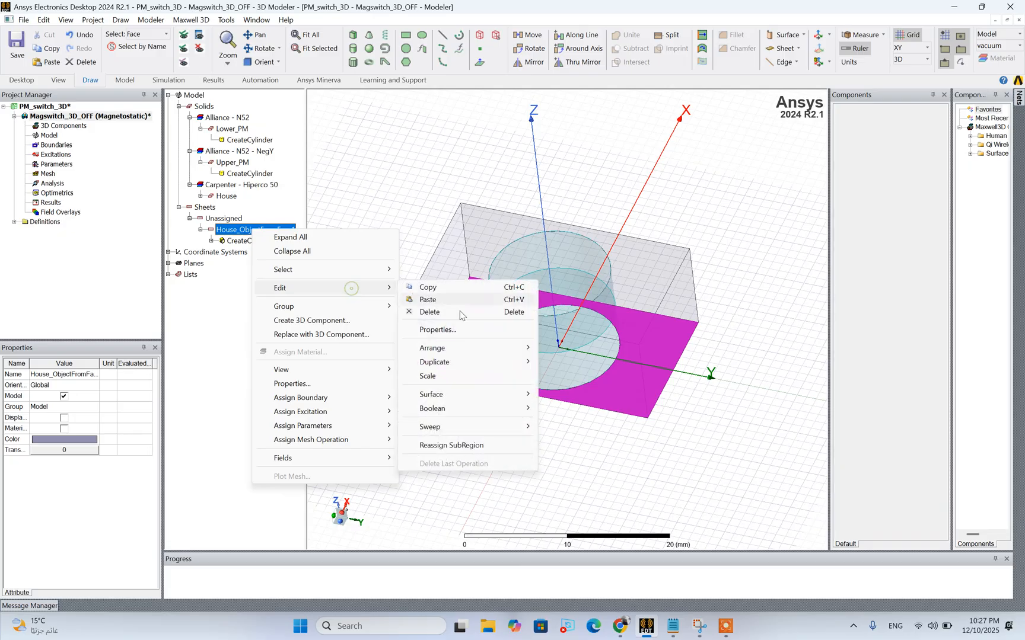
pyautogui.moveTo(439, 409)
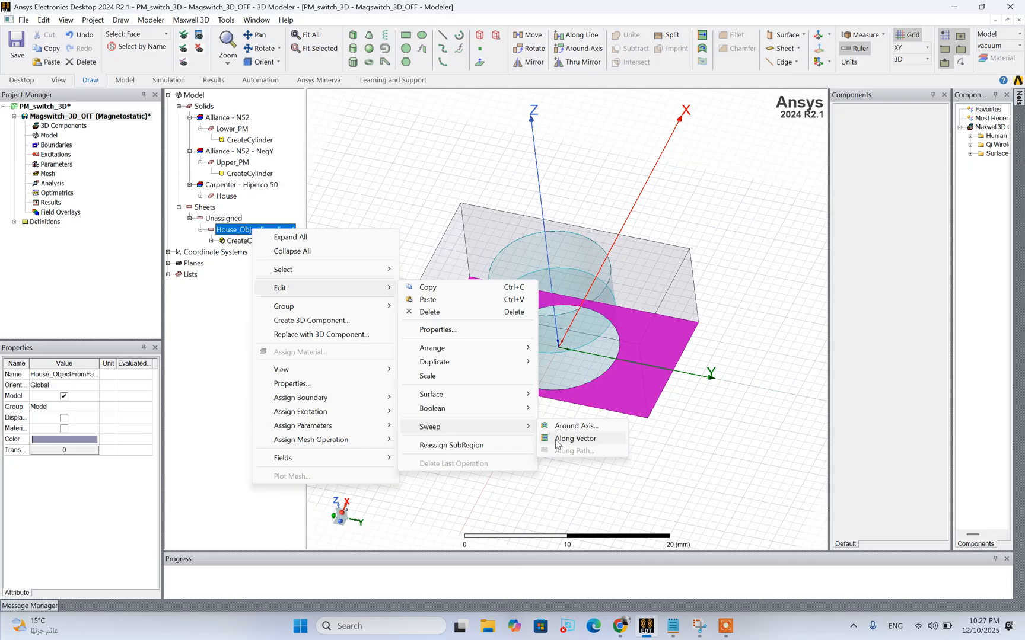
pyautogui.click(574, 439)
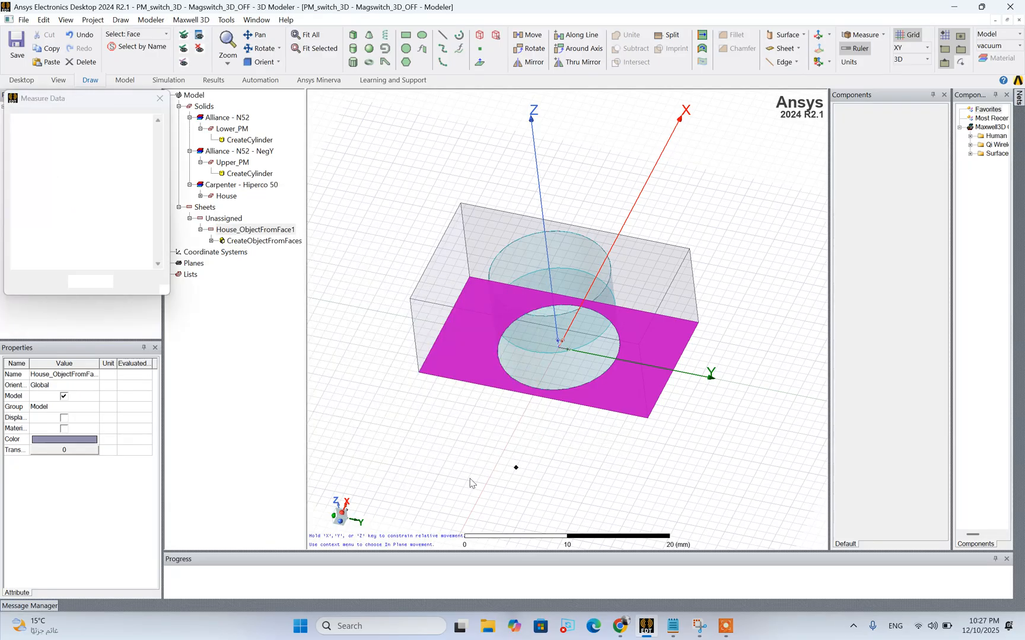
pyautogui.click(559, 348)
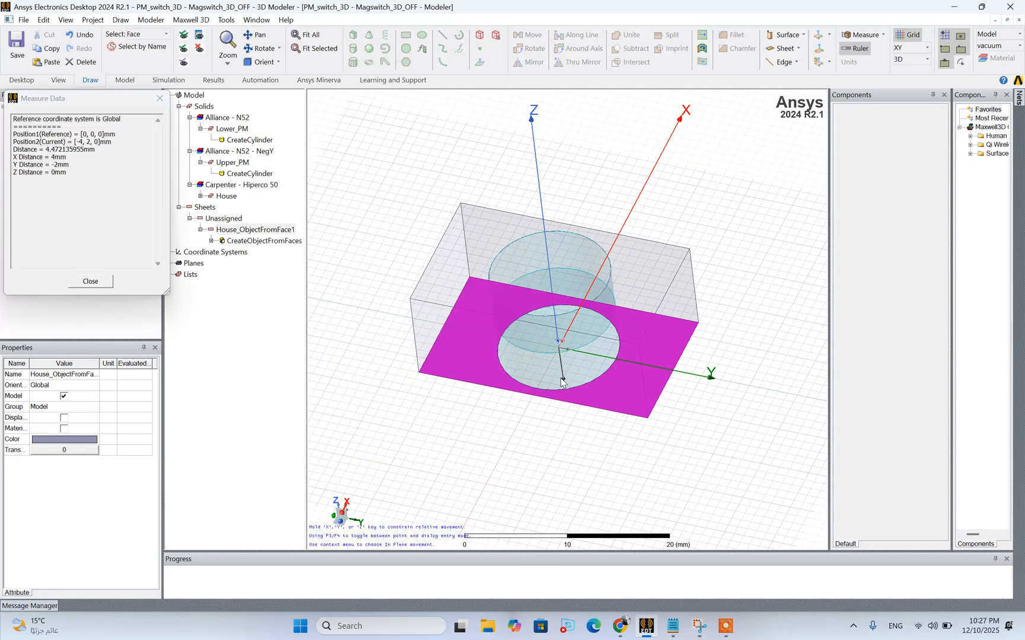
pyautogui.click(562, 383)
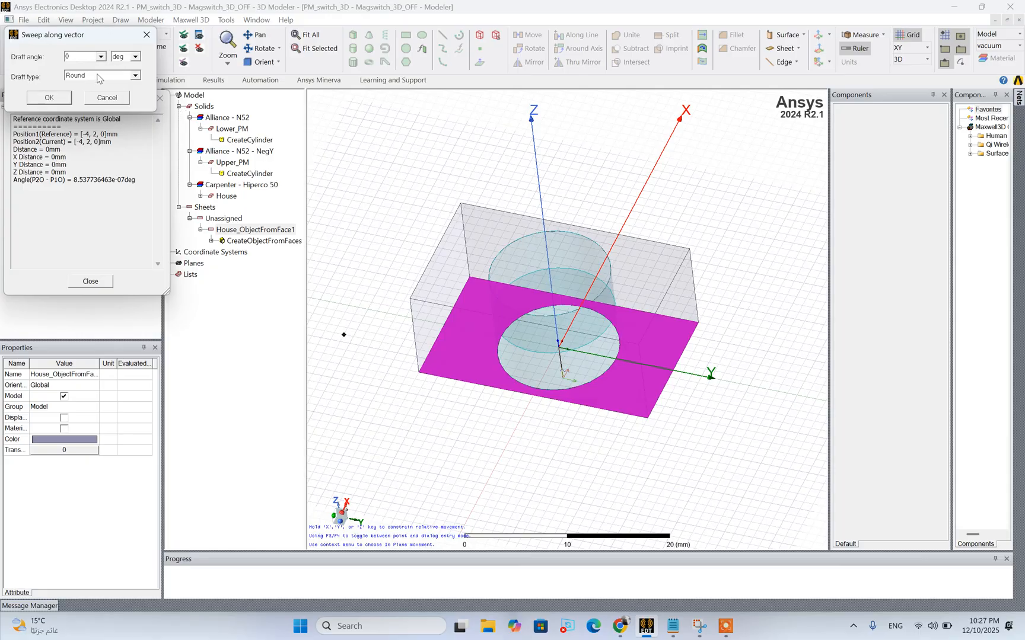
pyautogui.click(87, 78)
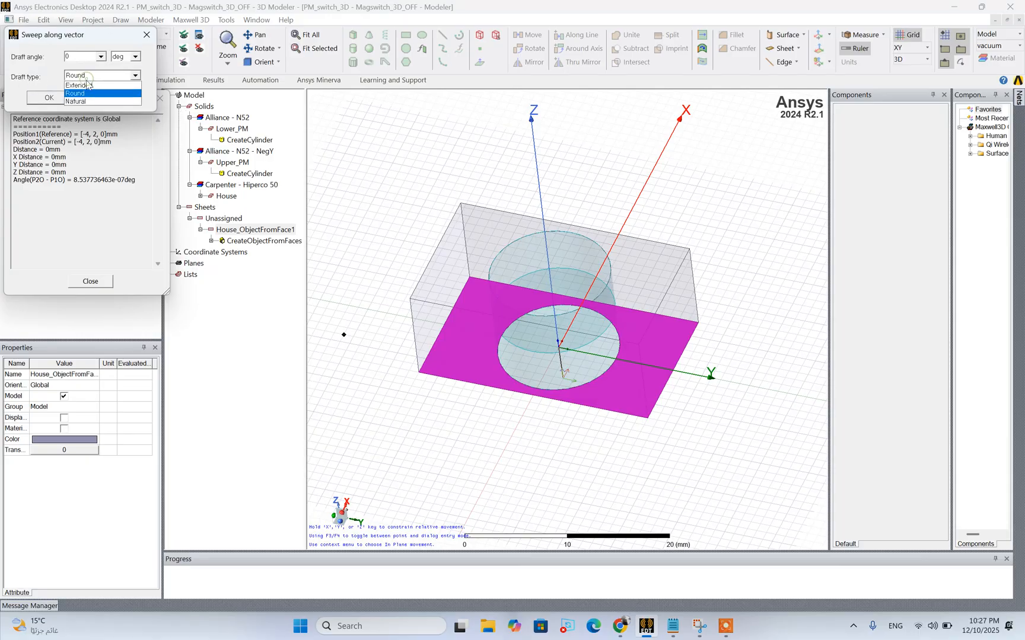
pyautogui.click(86, 85)
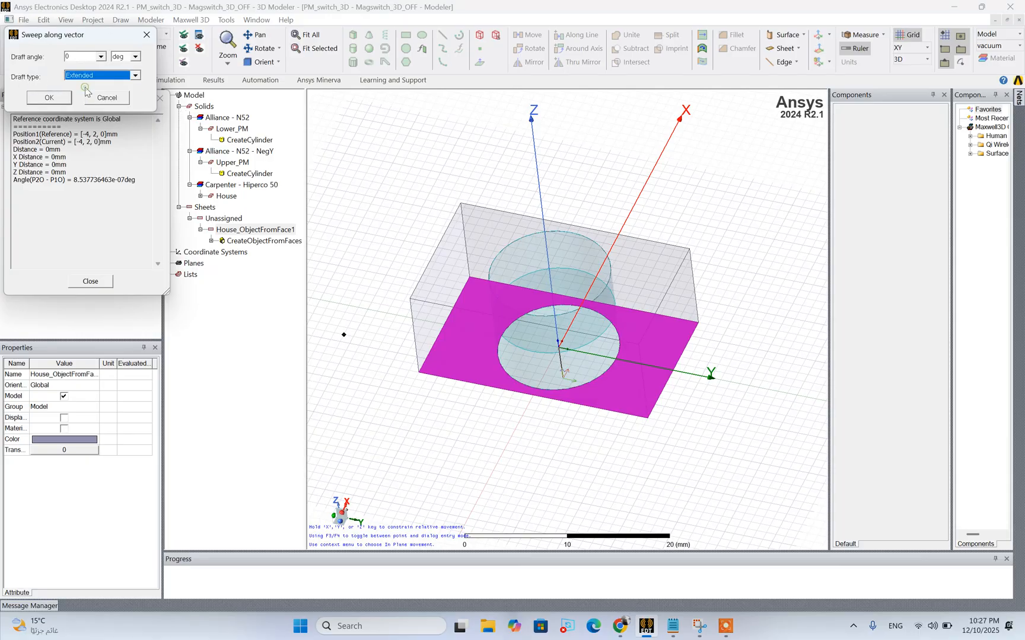
pyautogui.click(53, 100)
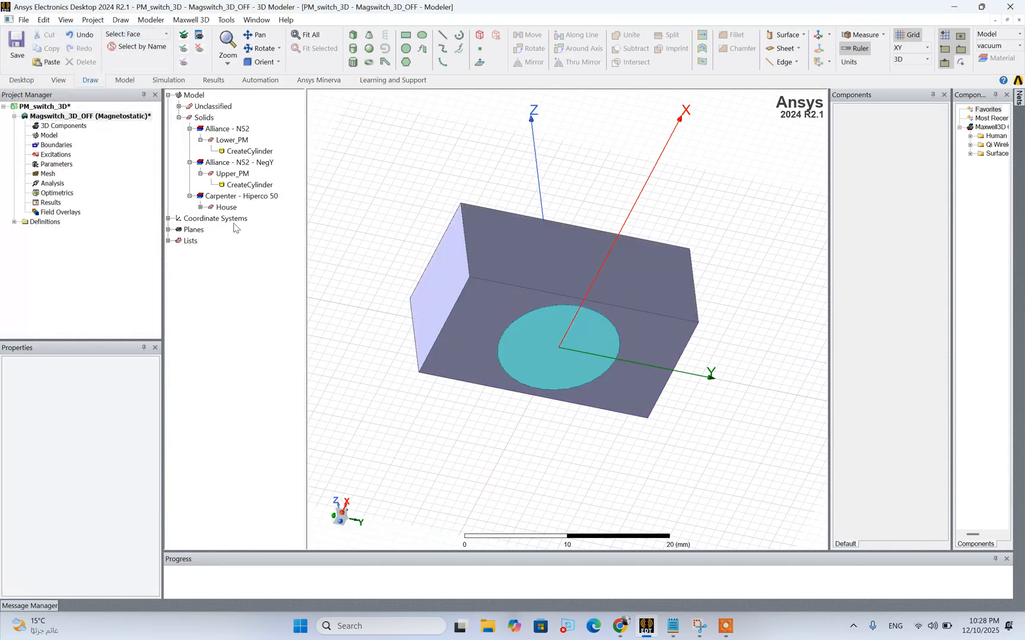
# Open the SweepAlongVector properties of House_ObjectFromFace1 and enter the vector 0,0,2, checking the pole shoe height in the Notepad specifications
pyautogui.click(190, 107)
pyautogui.click(178, 107)
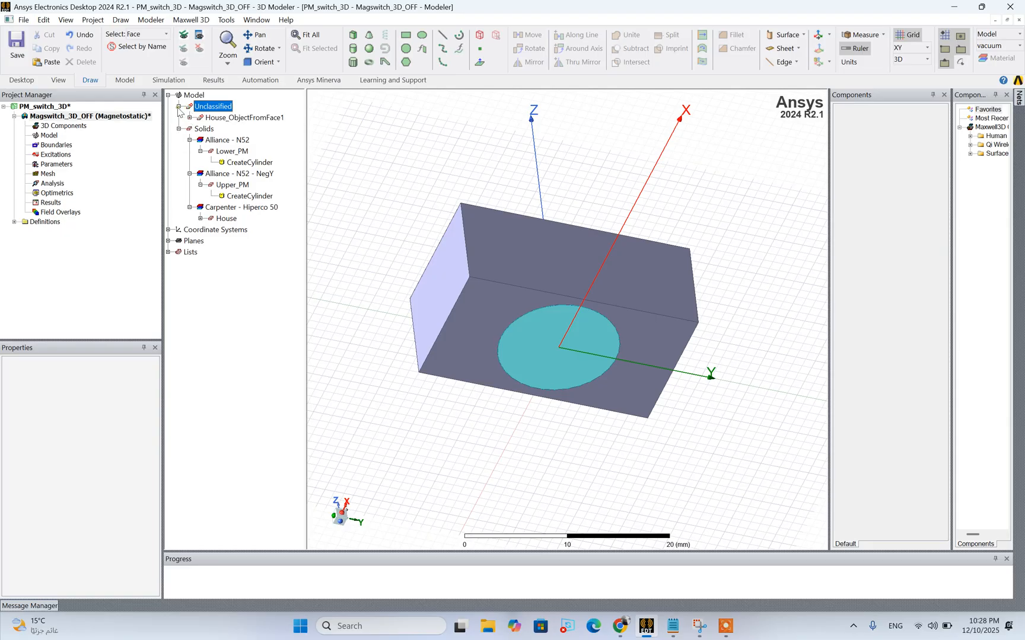
pyautogui.click(190, 118)
pyautogui.click(228, 144)
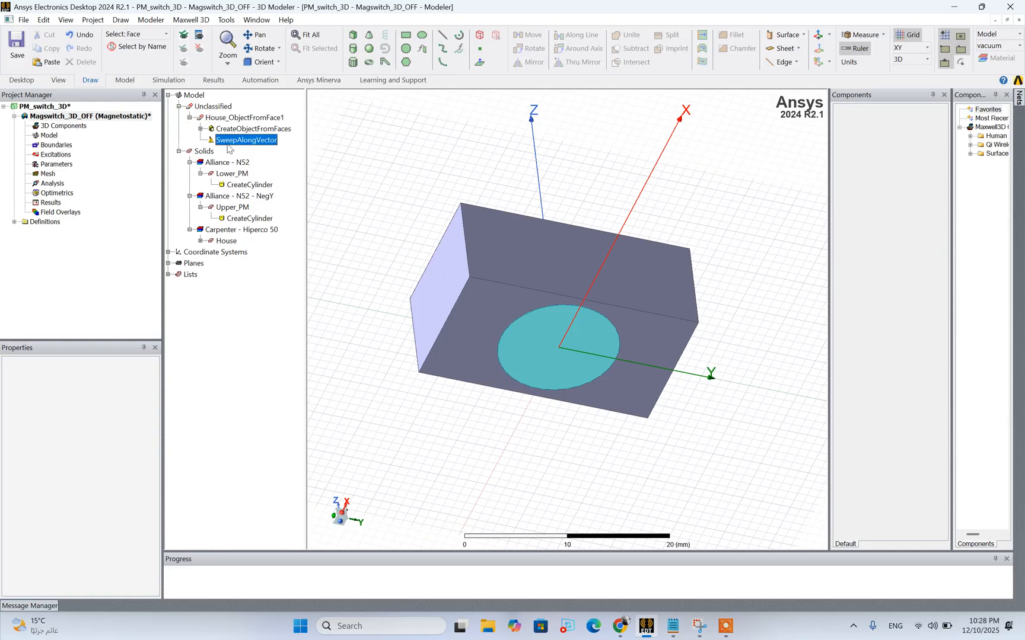
pyautogui.doubleClick(227, 145)
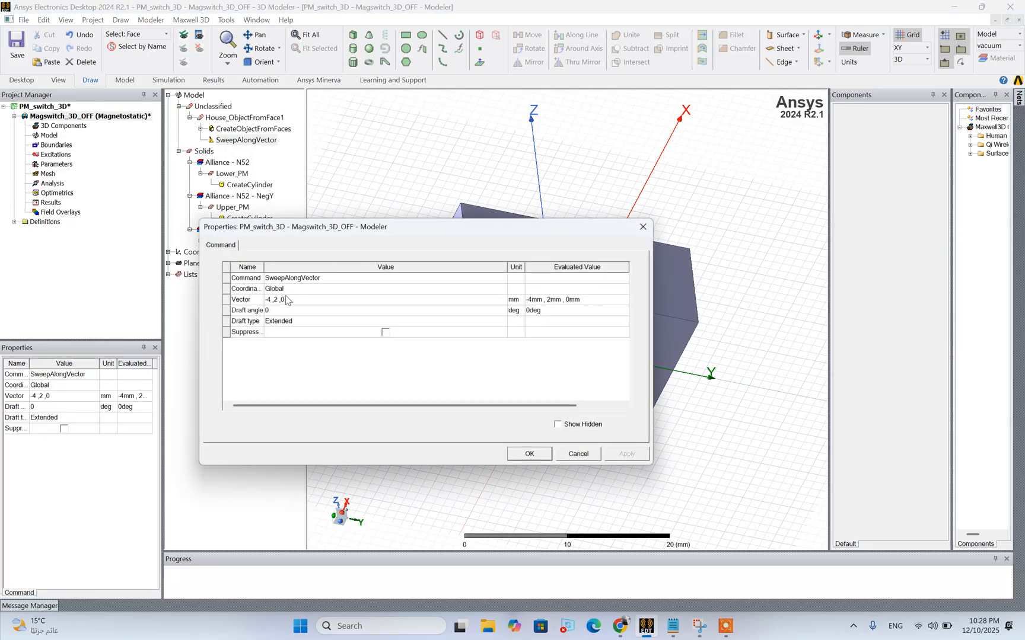
pyautogui.click(273, 301)
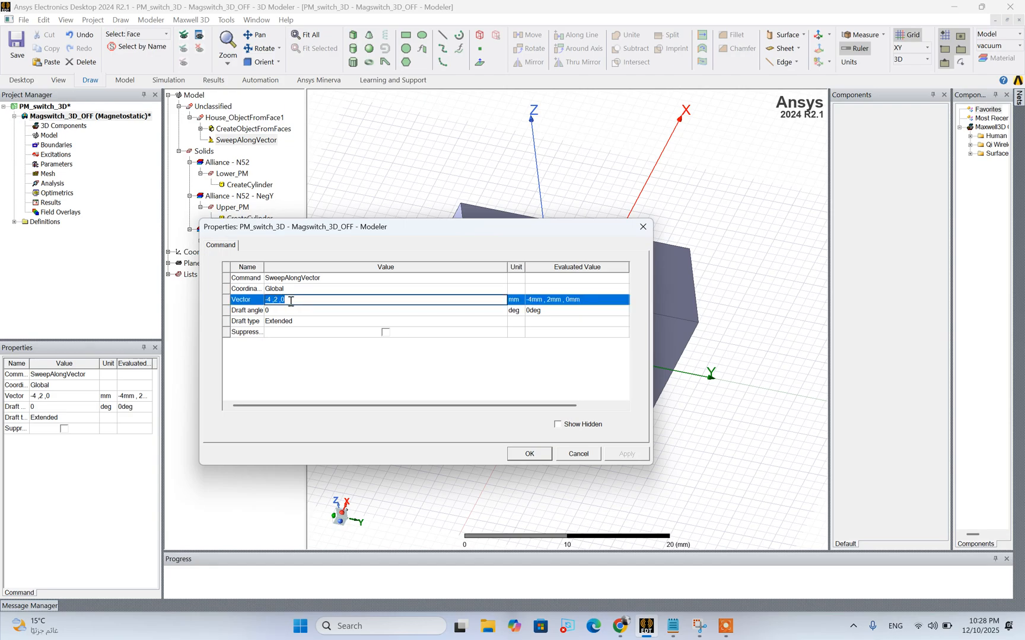
pyautogui.write('0,0,')
pyautogui.click(667, 631)
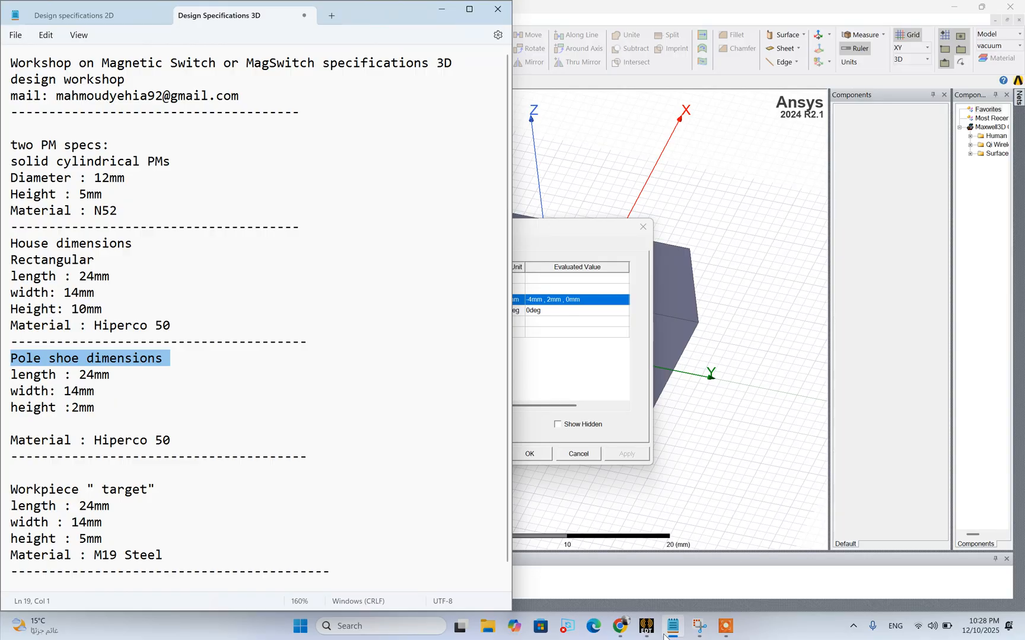
pyautogui.click(665, 635)
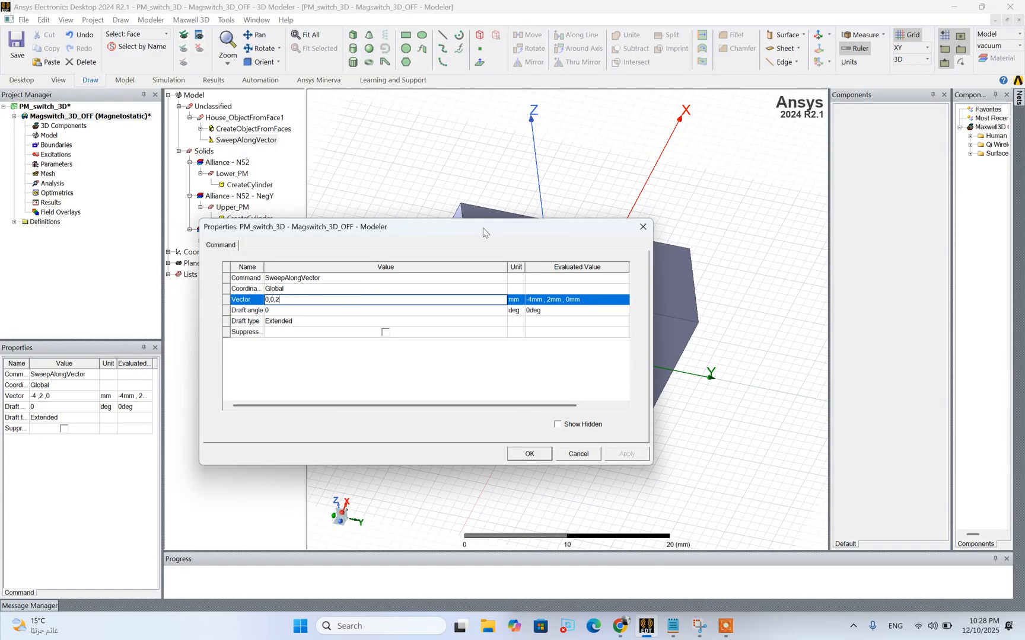
# Replace the Z component of the sweep vector with a new variable, making it 0,0,height_pole_shoe
pyautogui.moveTo(482, 227); pyautogui.dragTo(460, 211)
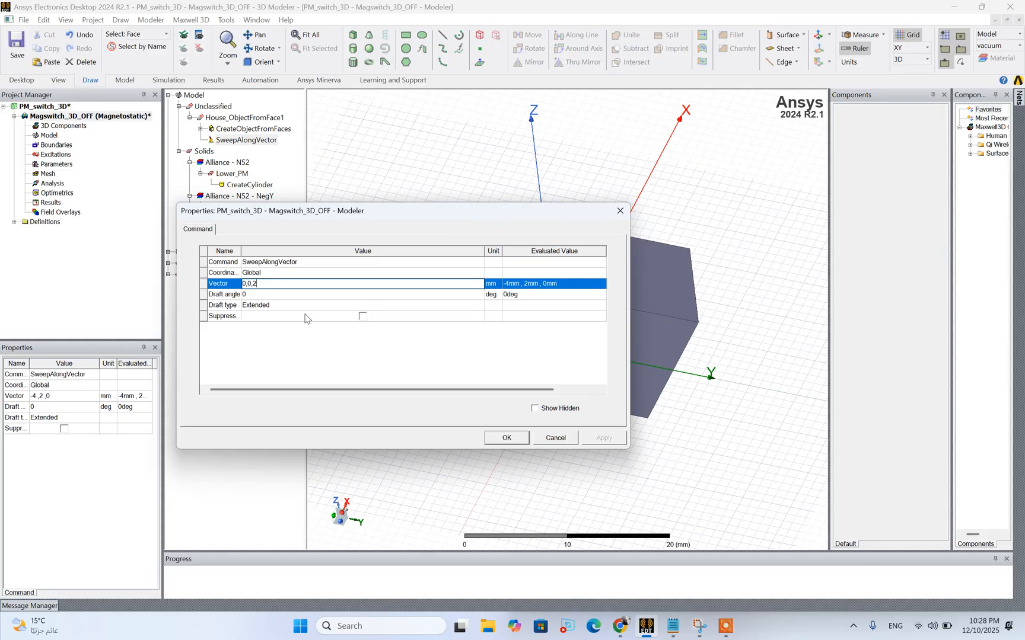
pyautogui.write('heigh')
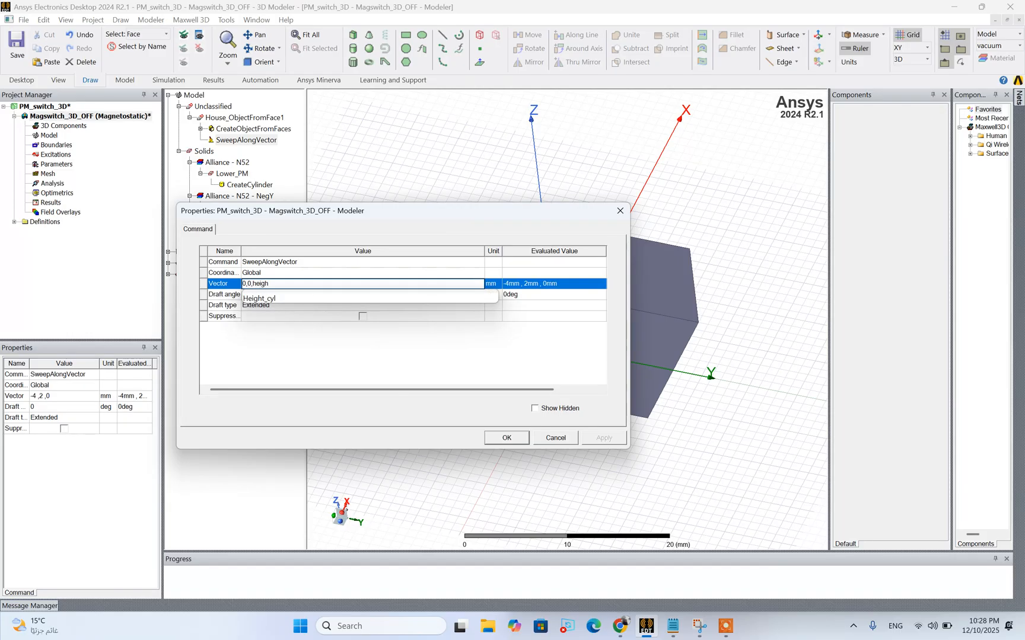
pyautogui.write('t_plu')
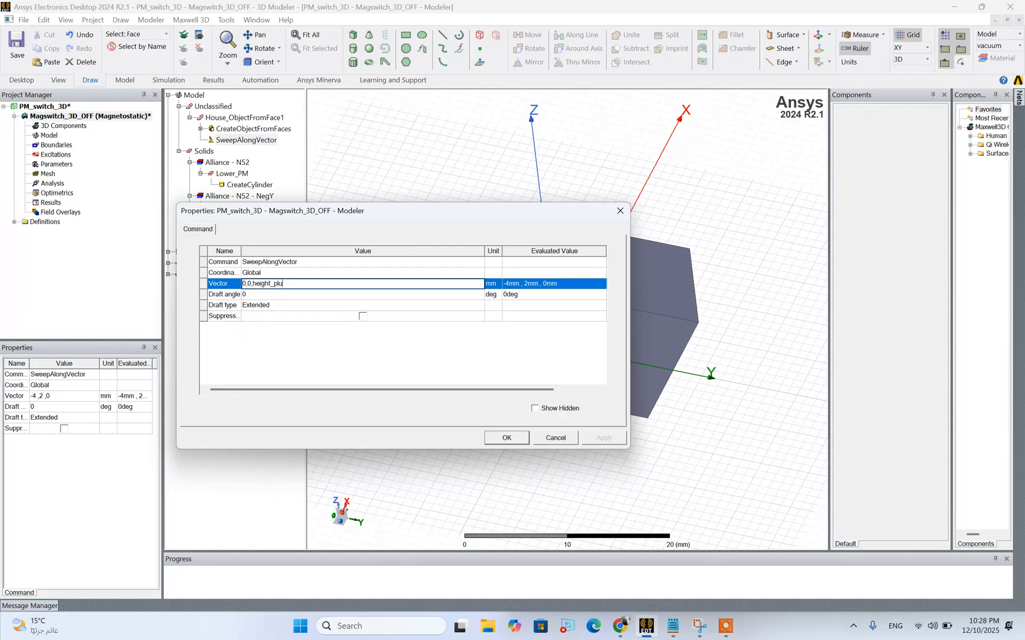
pyautogui.press('BackSpace')
pyautogui.press('BackSpace')
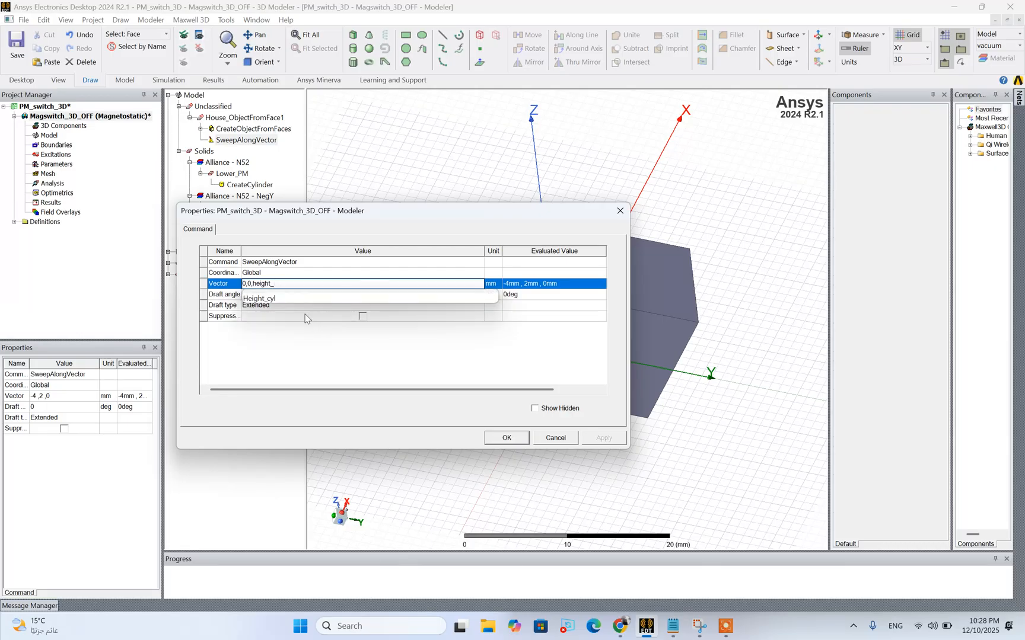
pyautogui.write('pole_shoe')
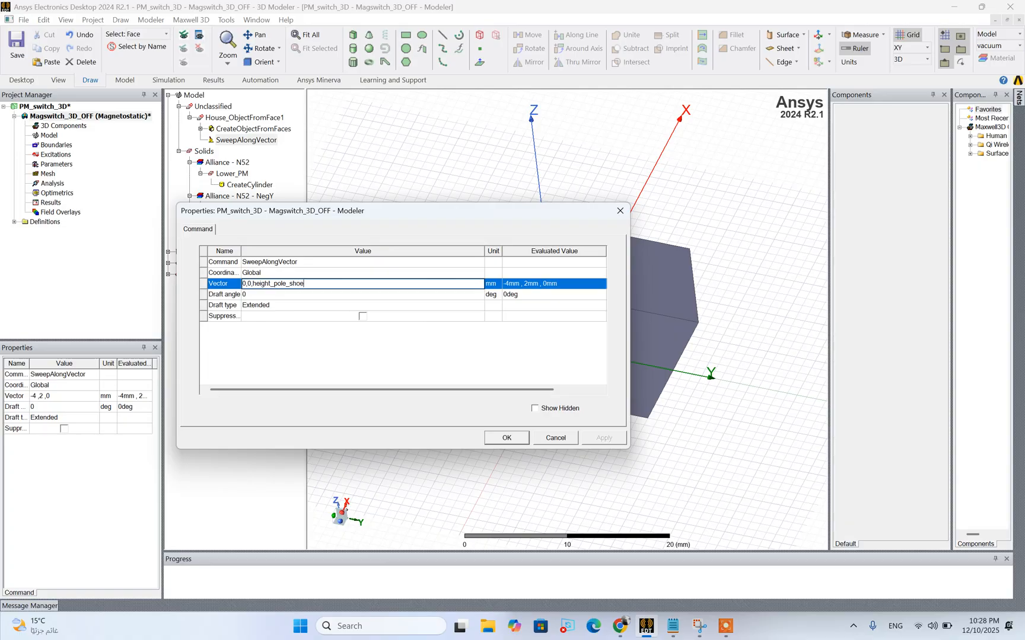
pyautogui.press('Return')
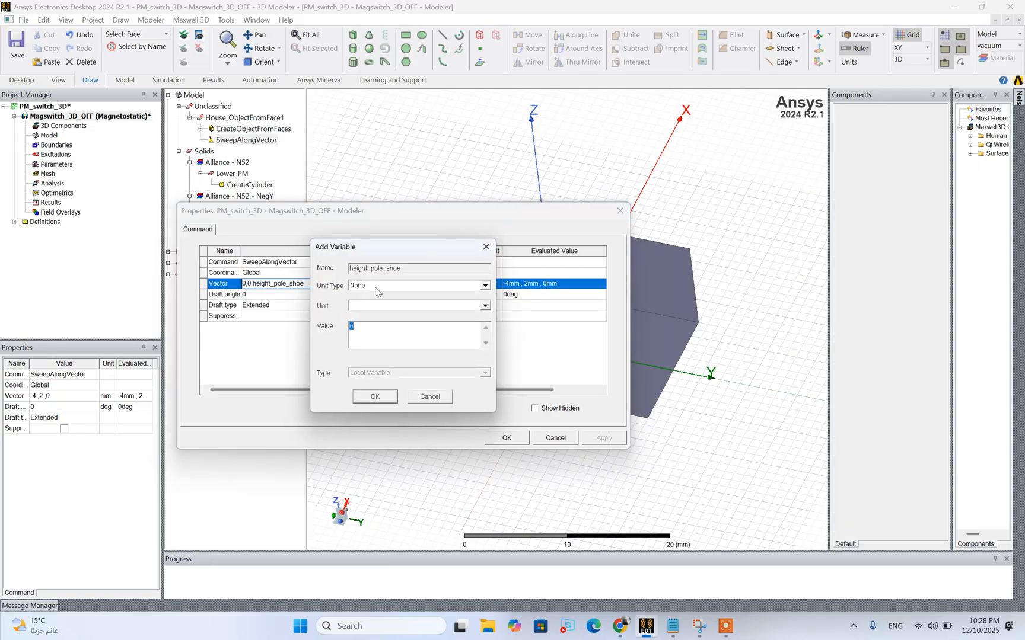
# Define height_pole_shoe as a Length variable of 2 mm and apply the new sweep vector to House_ObjectFromFace1
pyautogui.click(376, 289)
pyautogui.click(374, 295)
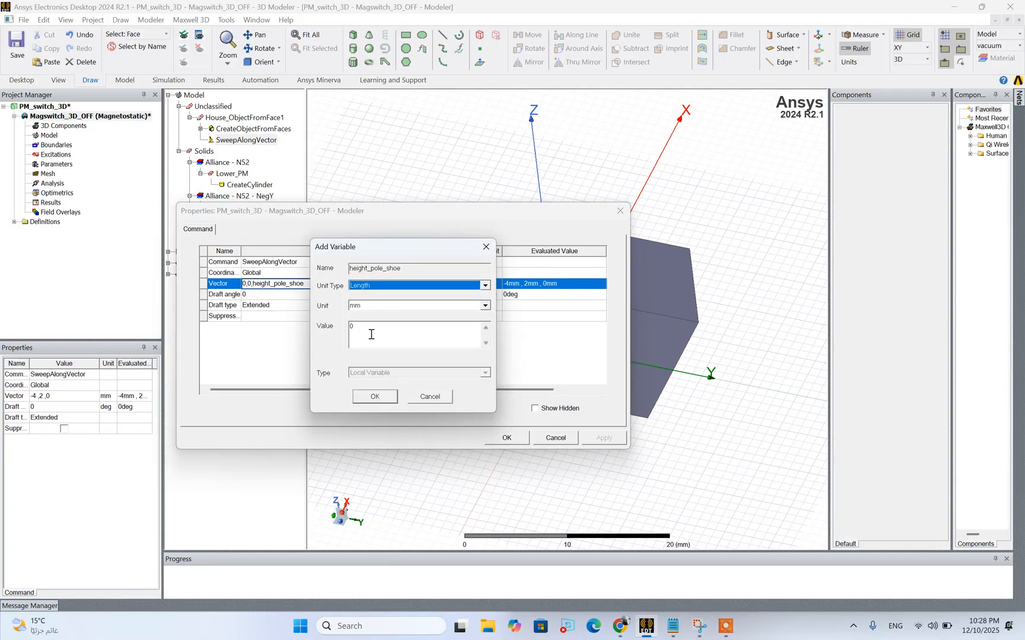
pyautogui.click(372, 336)
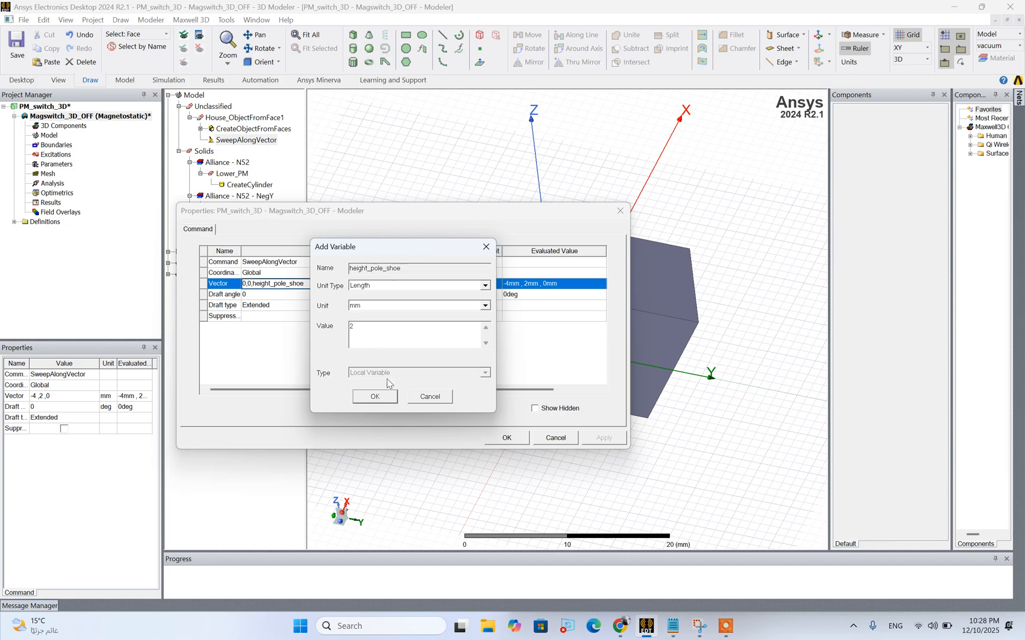
pyautogui.write('2')
pyautogui.click(375, 396)
pyautogui.click(592, 438)
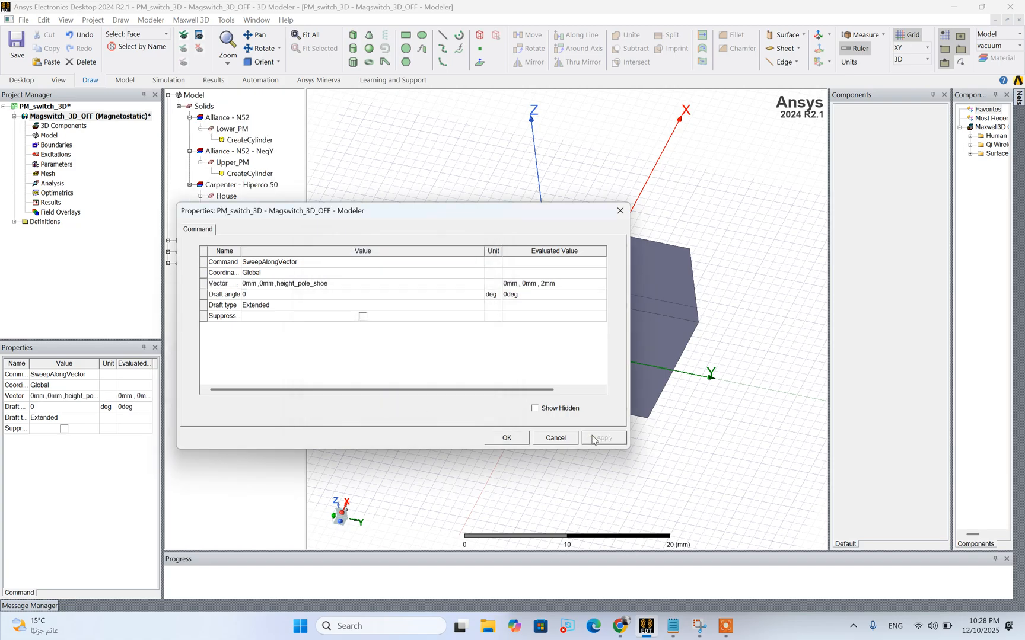
# Reverse the sweep direction by making the vector's Z component -height_pole_shoe, so the pole shoe extends below House
pyautogui.click(278, 288)
pyautogui.write('-')
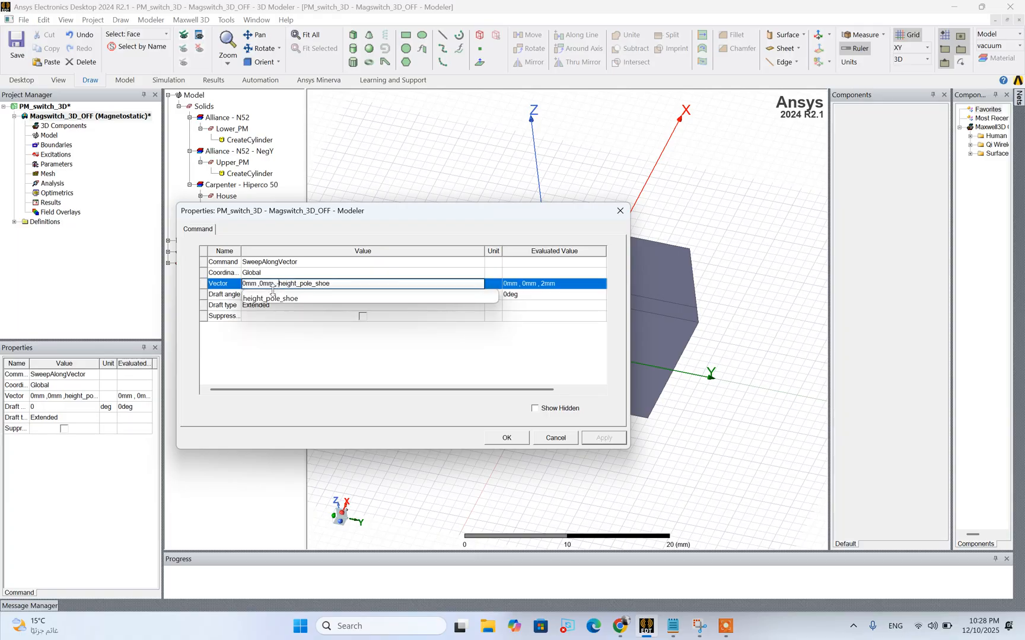
pyautogui.click(355, 359)
pyautogui.click(506, 438)
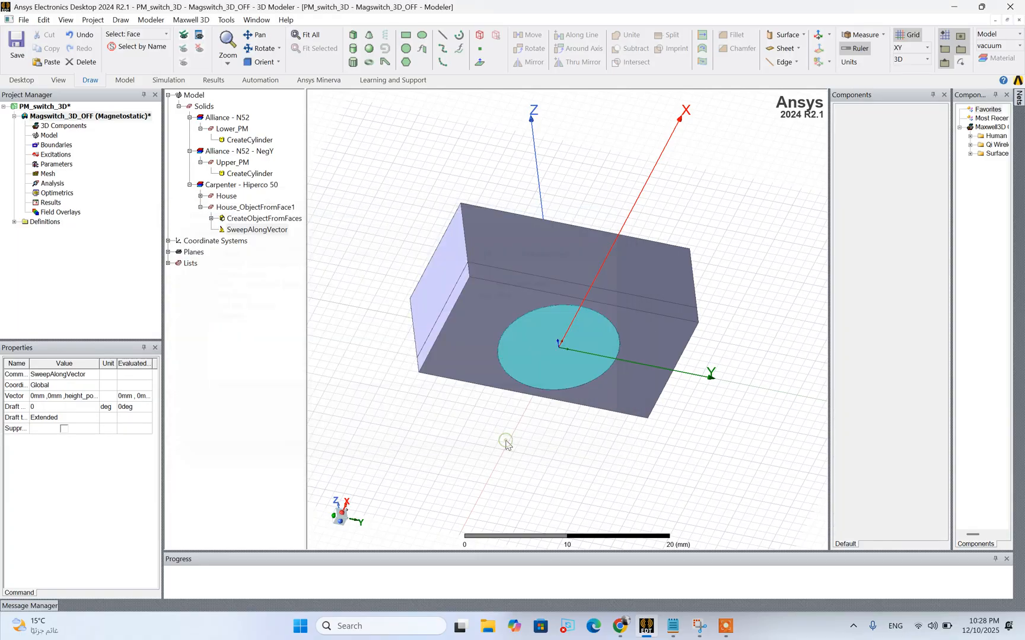
pyautogui.click(724, 328)
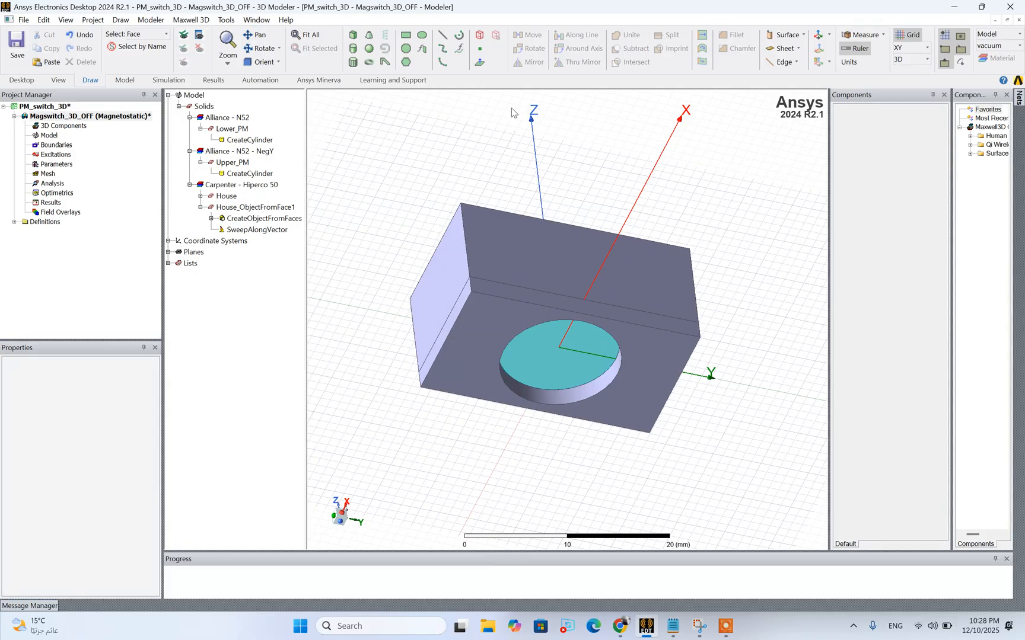
# Inspect the swept pole shoe on the underside of House and select House_ObjectFromFace1
pyautogui.click(260, 48)
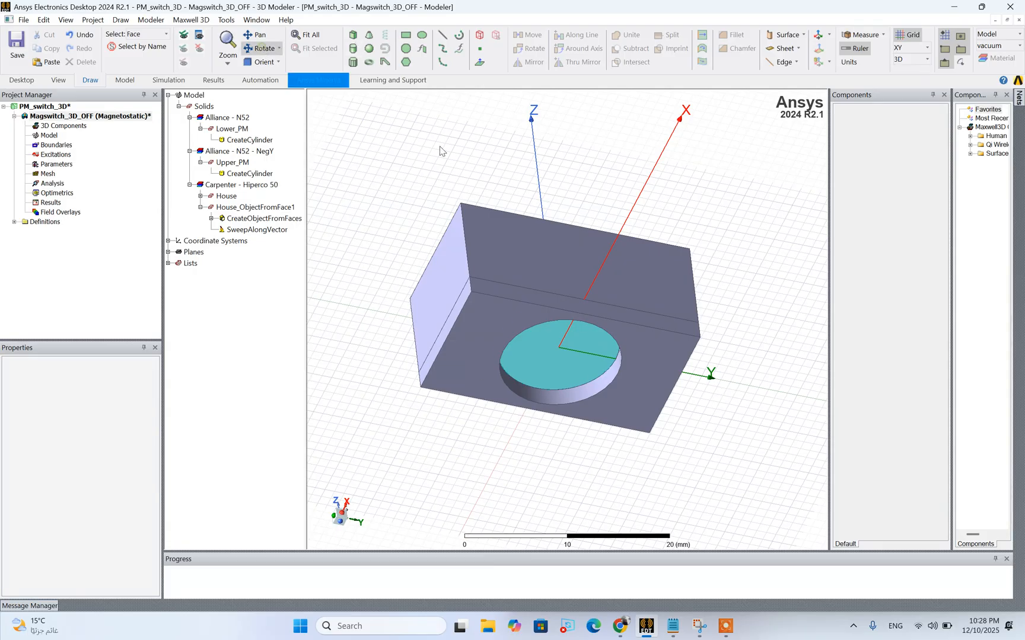
pyautogui.moveTo(574, 242); pyautogui.dragTo(558, 262)
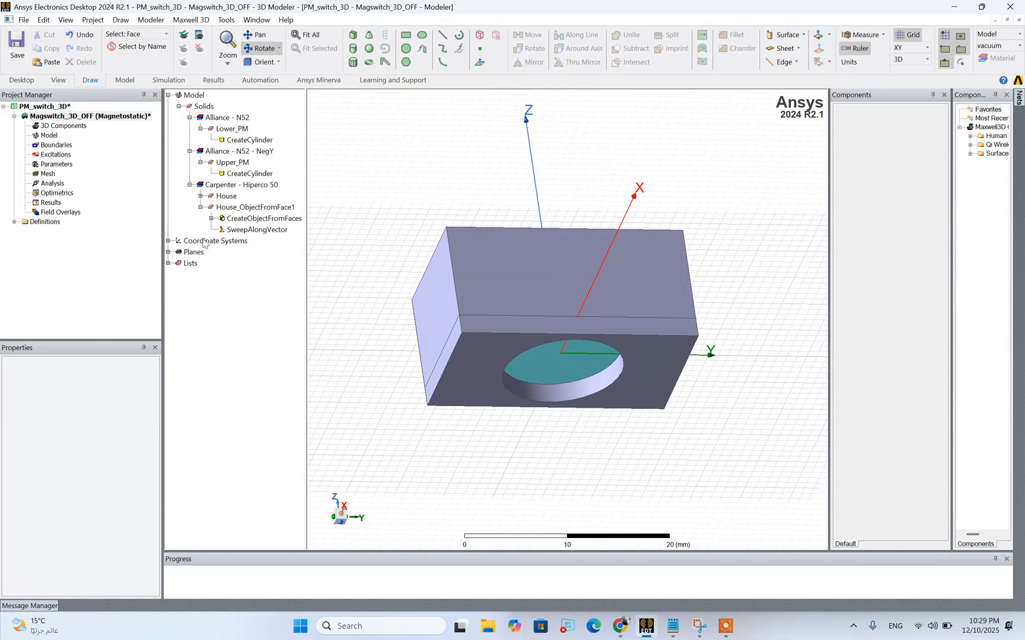
pyautogui.click(236, 209)
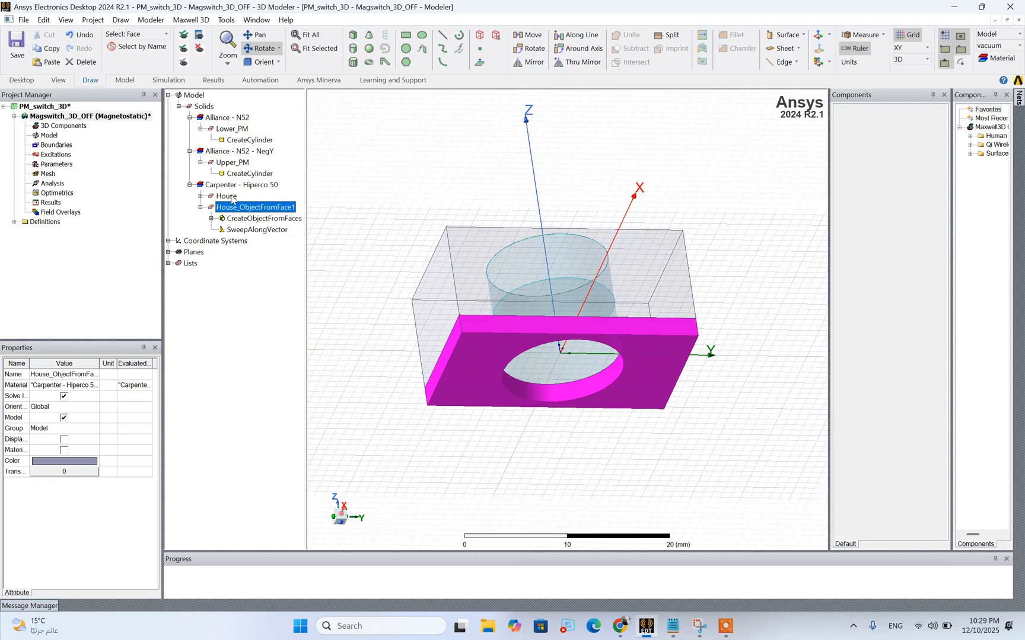
# Rename the swept solid House_ObjectFromFace1 as Pole_Shoe
pyautogui.click(226, 196)
pyautogui.click(229, 207)
pyautogui.rightClick(229, 207)
pyautogui.moveTo(259, 264)
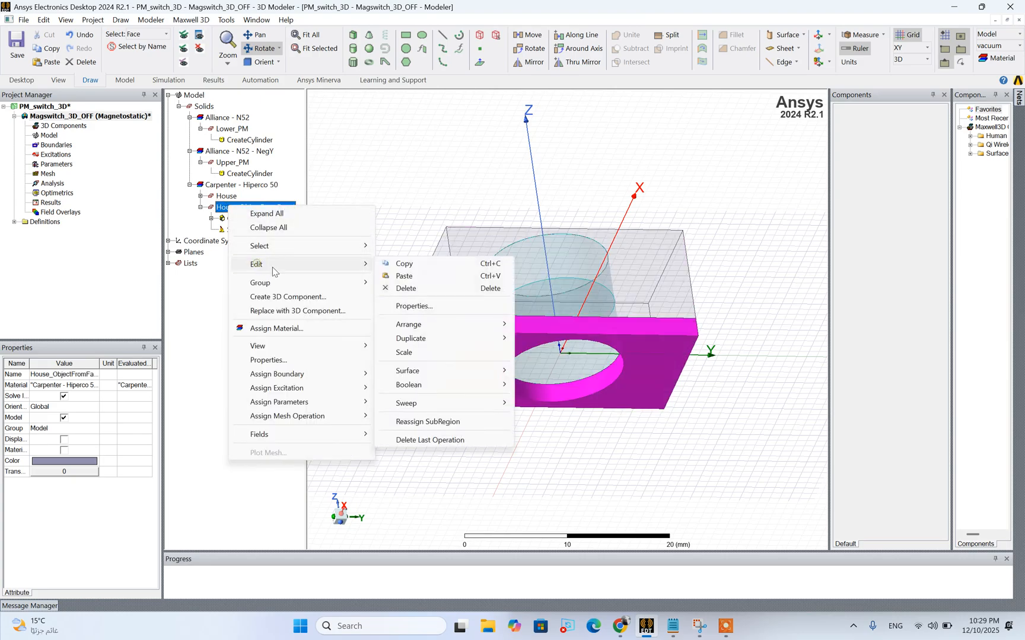
pyautogui.click(428, 312)
pyautogui.click(313, 264)
pyautogui.write('P')
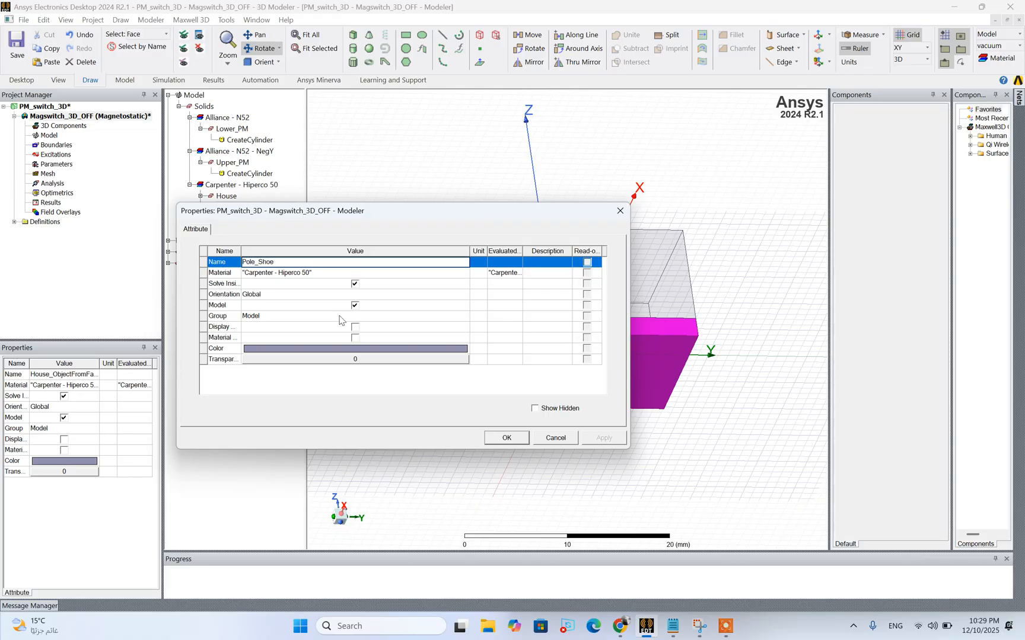
pyautogui.write('ole_Shoe')
pyautogui.click(506, 437)
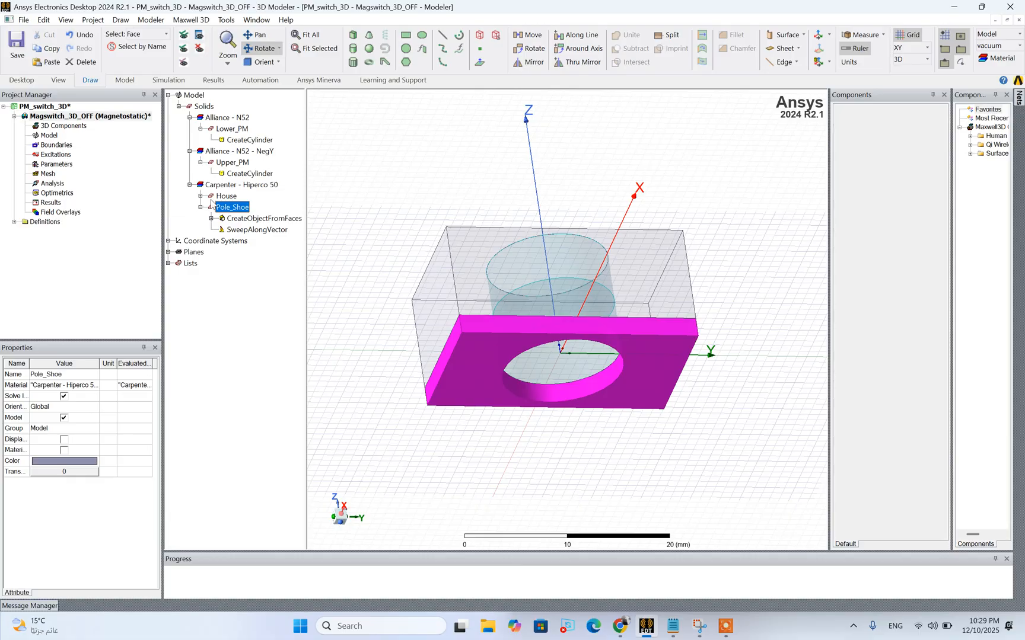
# Unite House and Pole_Shoe into a single Hiperco 50 body and clear the selection
pyautogui.click(226, 196)
pyautogui.keyDown('ctrl'); pyautogui.click(225, 207); pyautogui.keyUp('ctrl')
pyautogui.rightClick(224, 209)
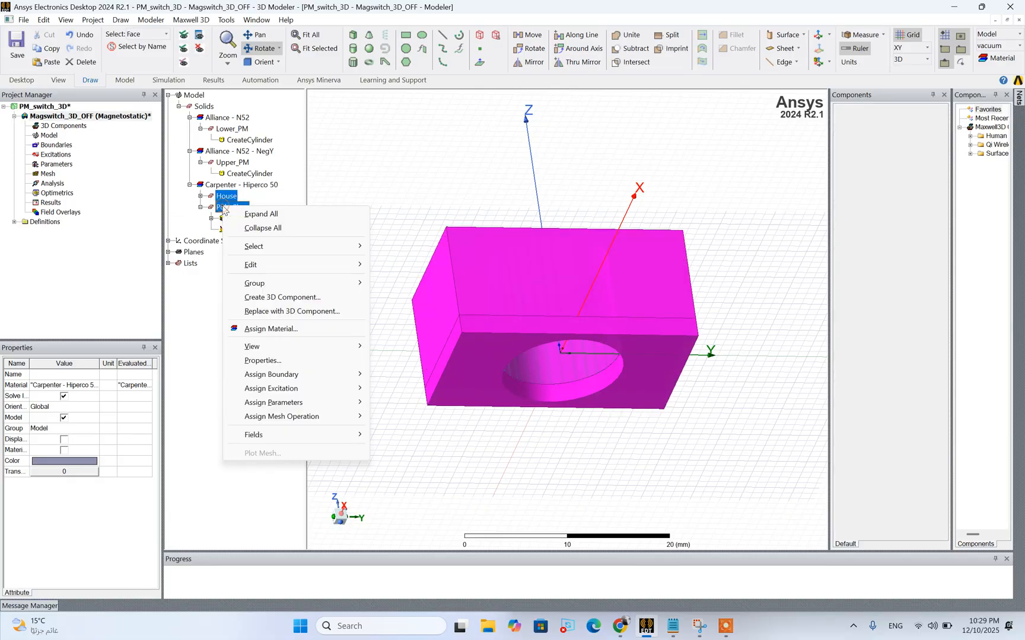
pyautogui.moveTo(265, 266)
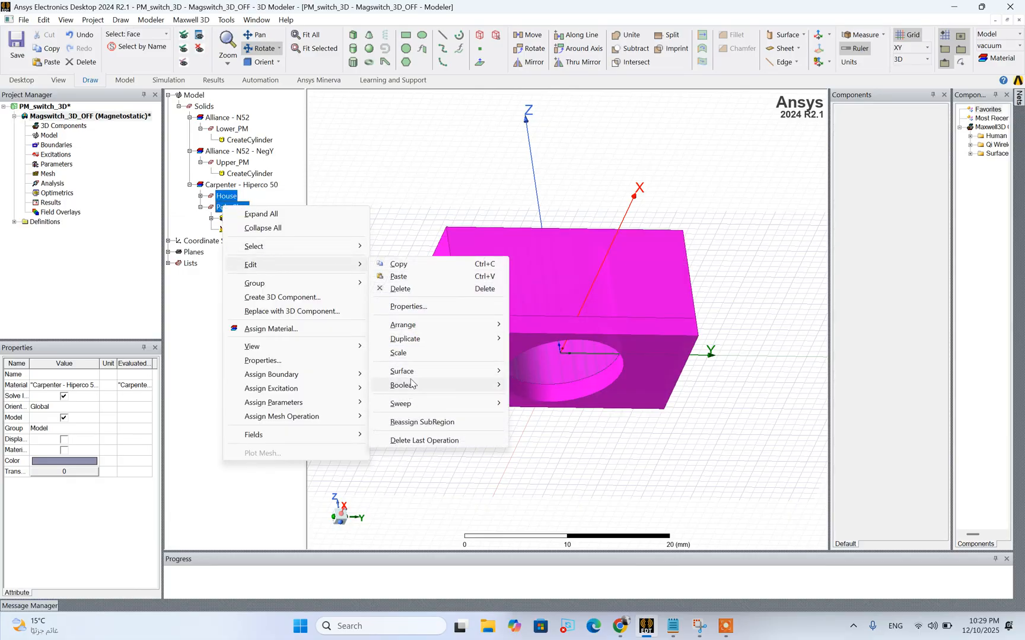
pyautogui.moveTo(411, 384)
pyautogui.click(535, 385)
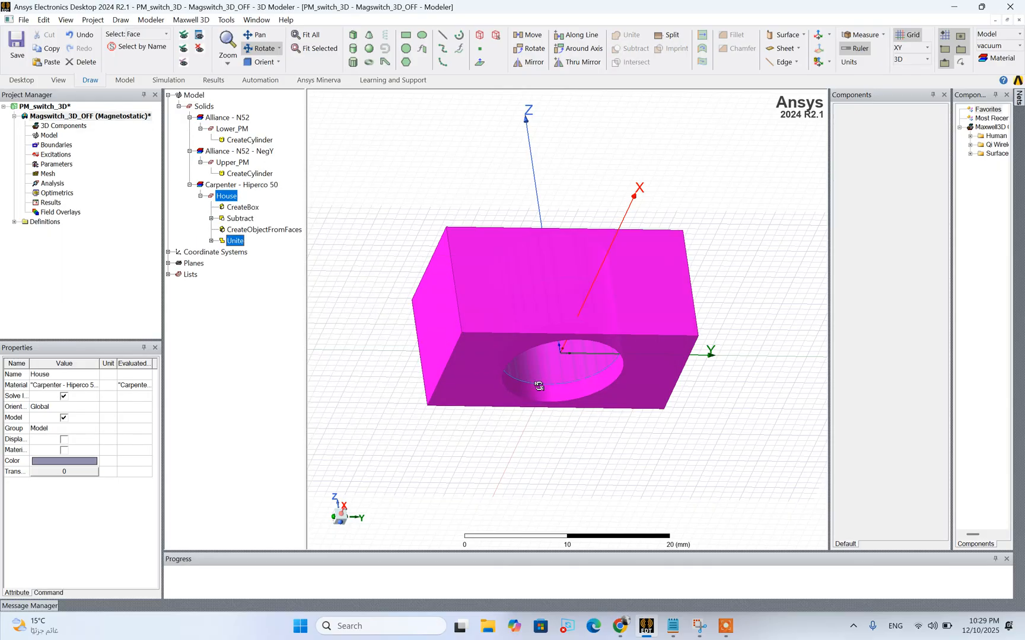
pyautogui.click(522, 497)
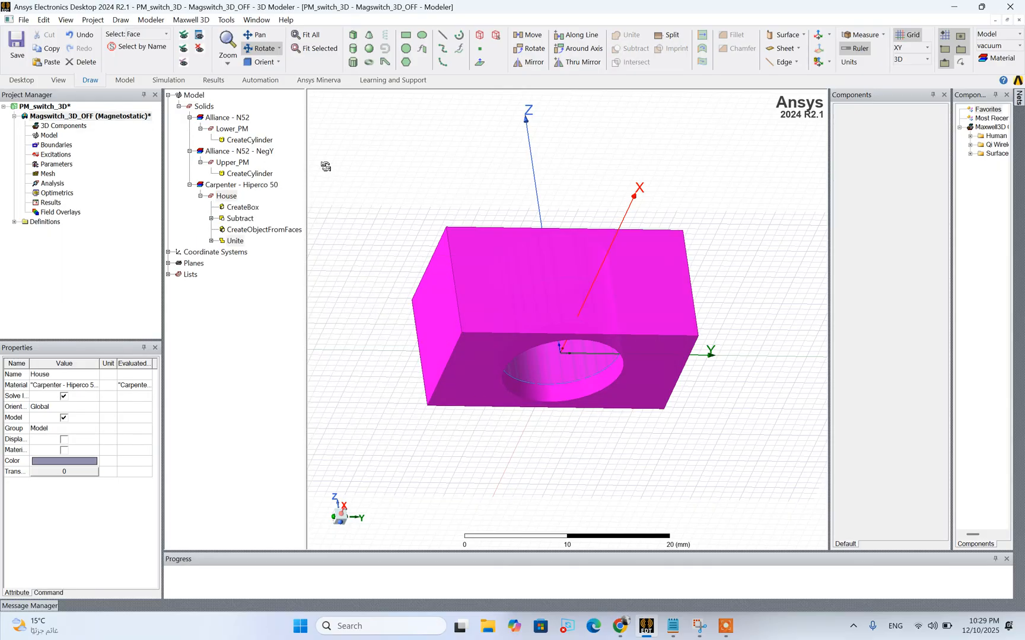
pyautogui.click(458, 148)
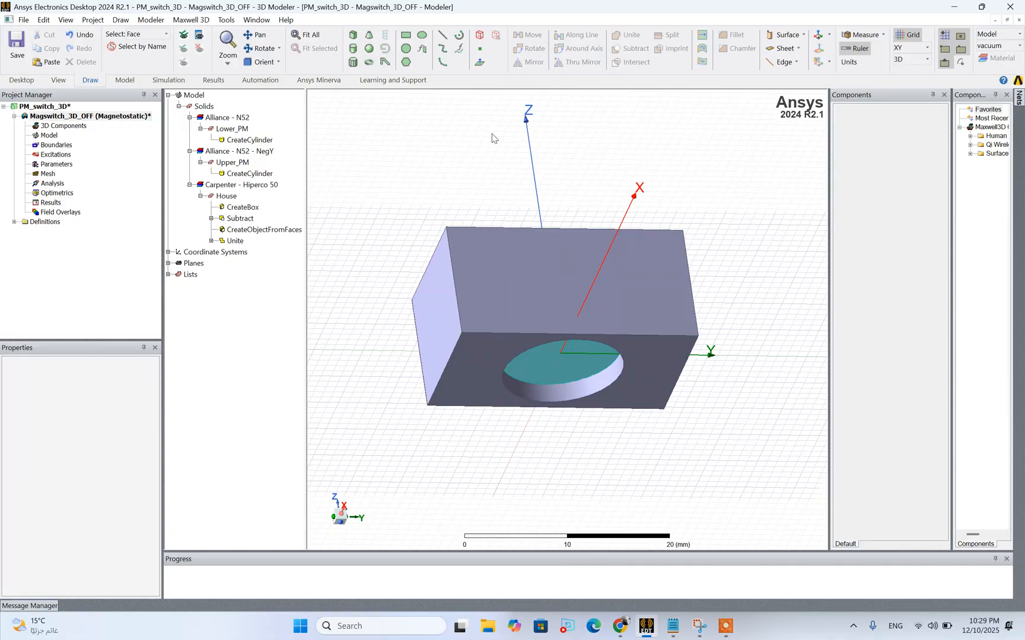
pyautogui.click(264, 50)
pyautogui.moveTo(537, 275); pyautogui.dragTo(542, 279)
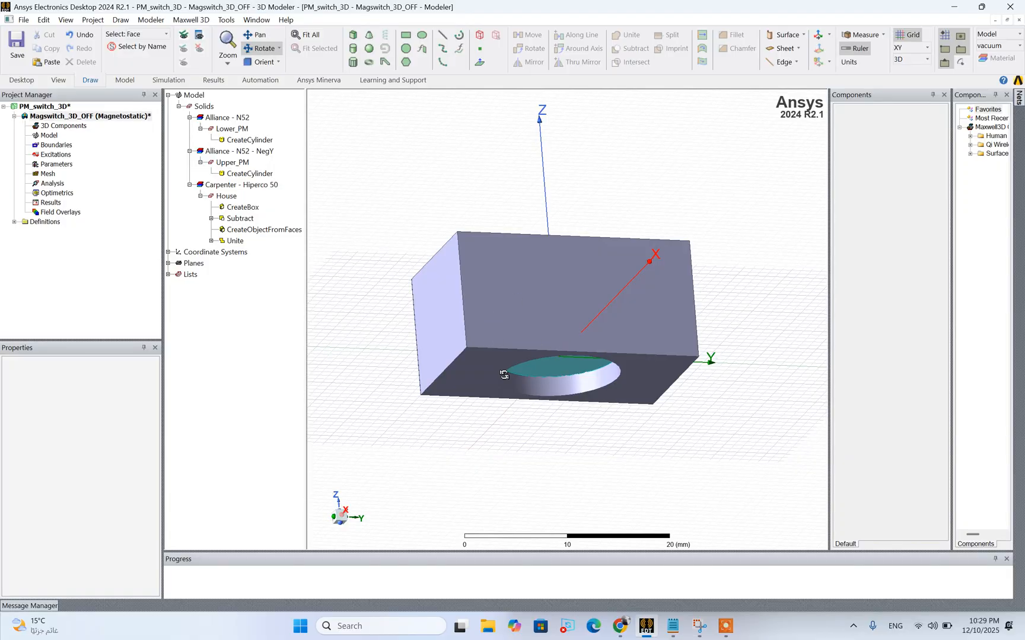
pyautogui.moveTo(487, 344); pyautogui.dragTo(488, 348)
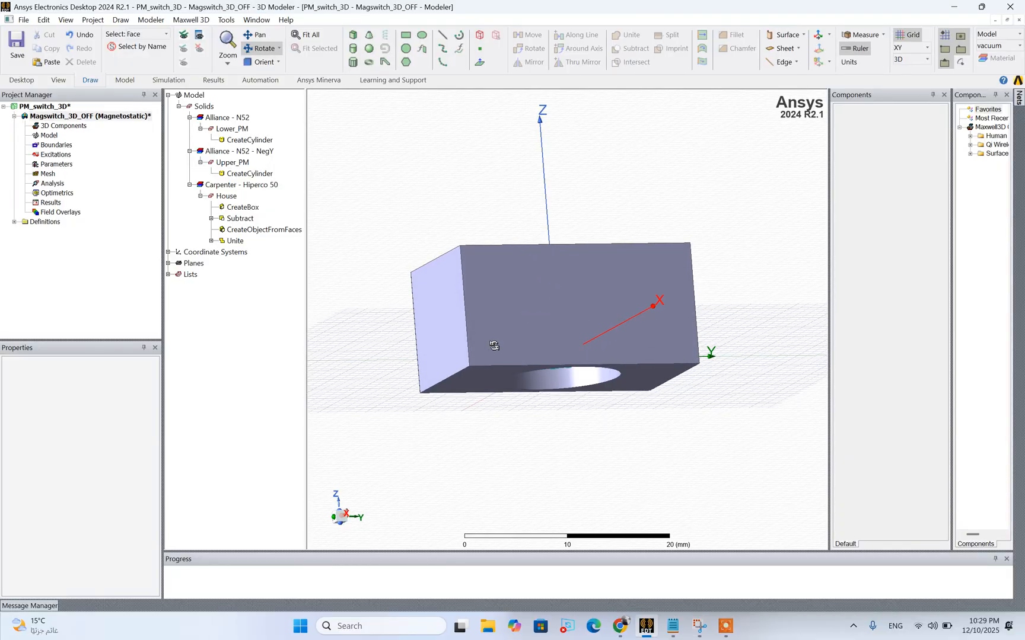
pyautogui.click(385, 62)
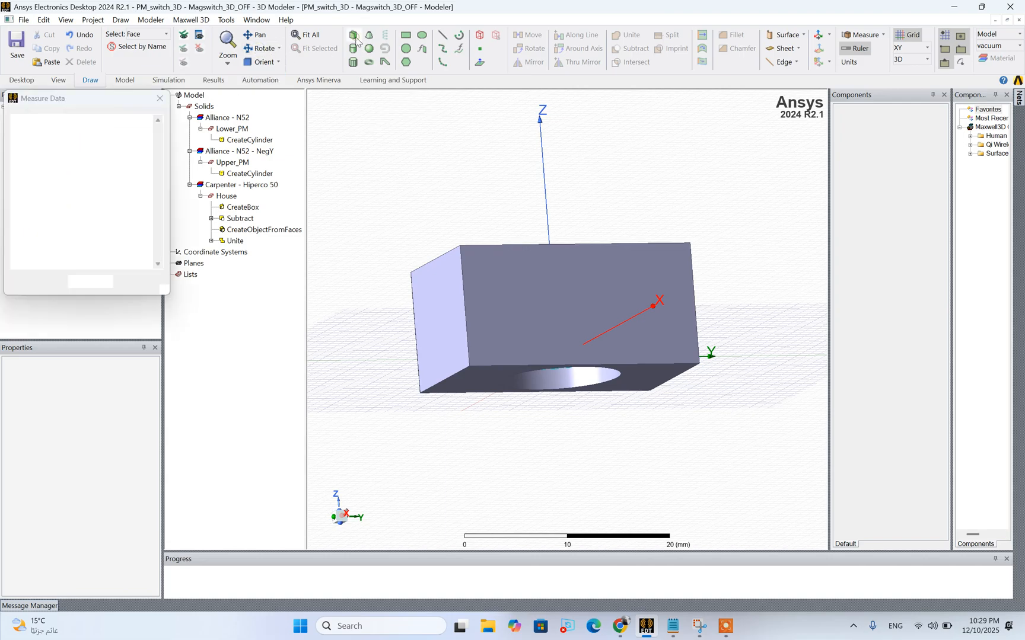
pyautogui.click(420, 393)
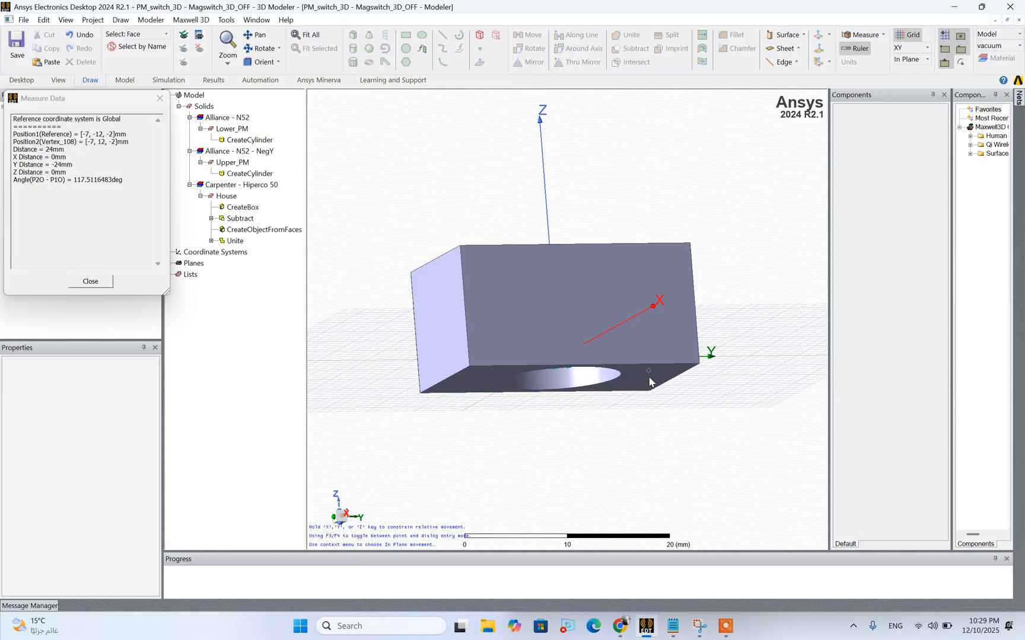
pyautogui.press('Escape')
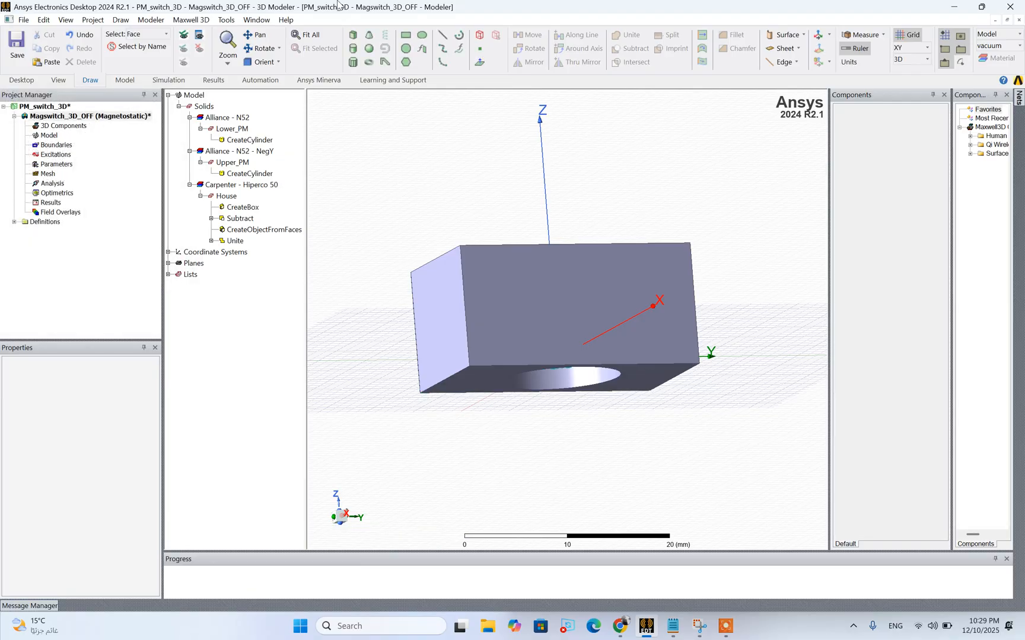
# Draw a box about 14 × 24 × 4 mm directly beneath House, starting at its bottom corner -7, 12, -2 and matching its footprint
pyautogui.click(354, 36)
pyautogui.click(654, 397)
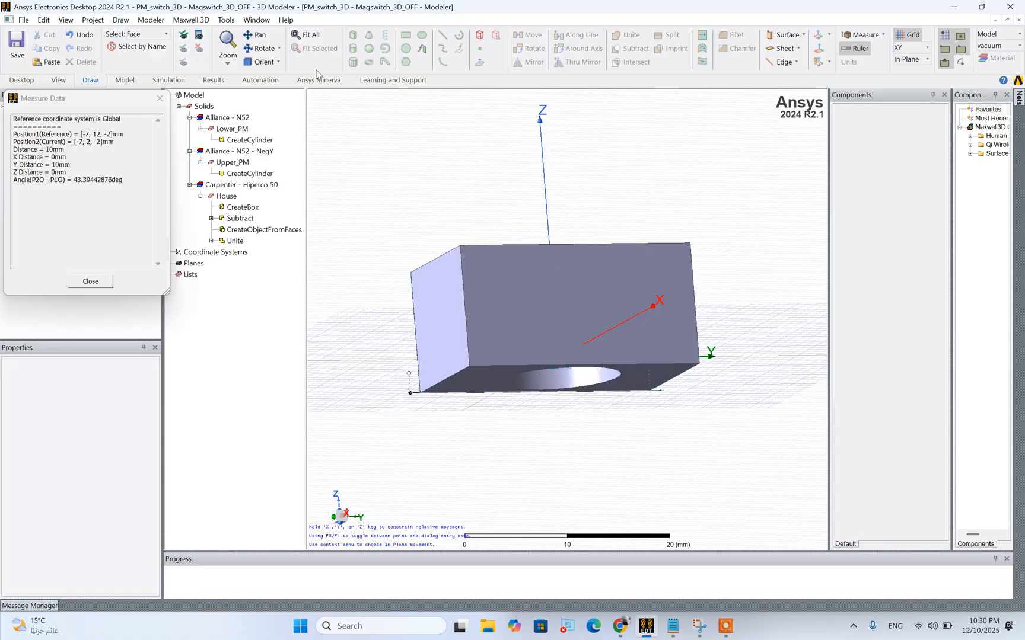
pyautogui.click(259, 48)
pyautogui.moveTo(515, 273); pyautogui.dragTo(518, 303)
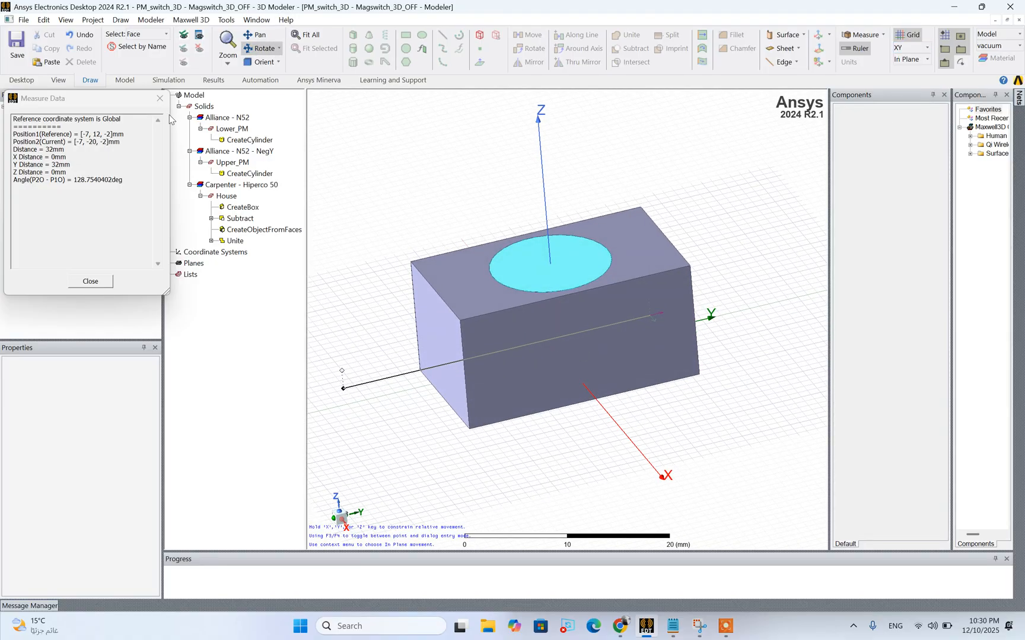
pyautogui.click(159, 98)
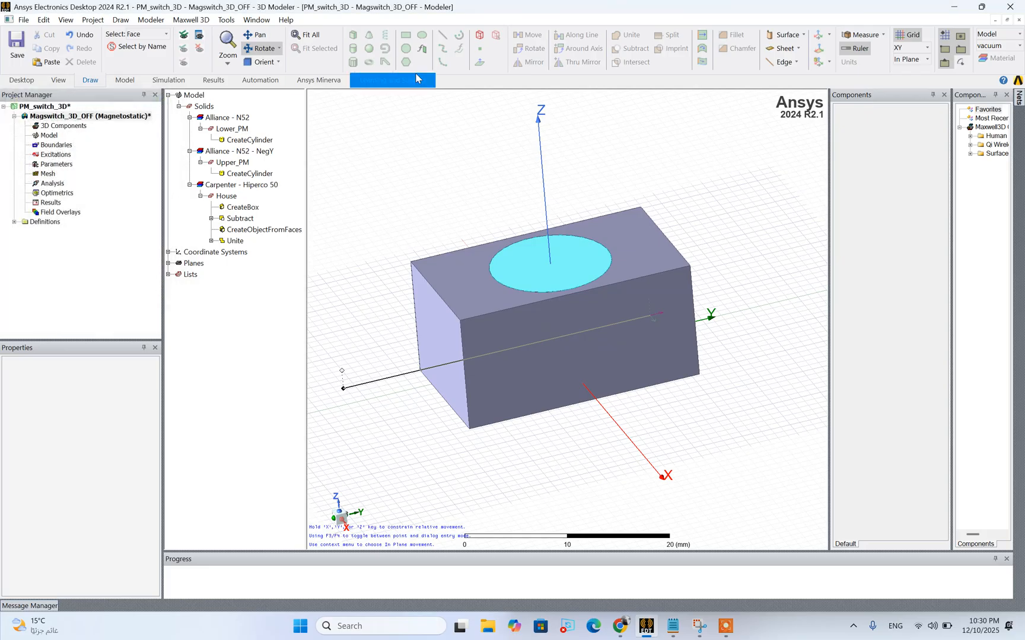
pyautogui.click(262, 47)
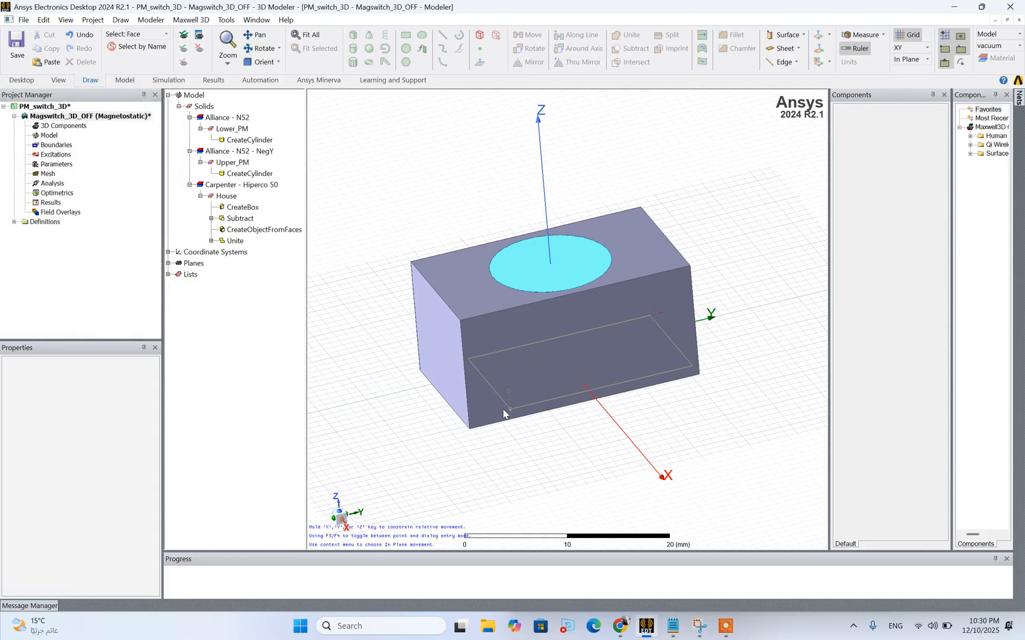
pyautogui.click(473, 432)
pyautogui.click(474, 467)
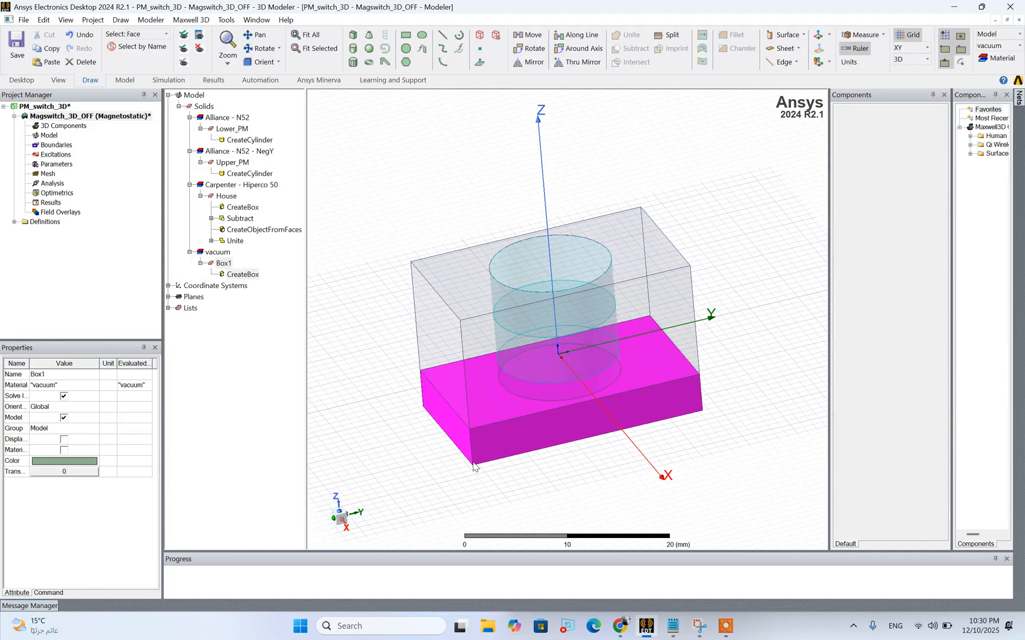
# Rename Box1 as Work_piece and set its color to the grey-blue custom color with RGB 143, 143, 175
pyautogui.rightClick(223, 264)
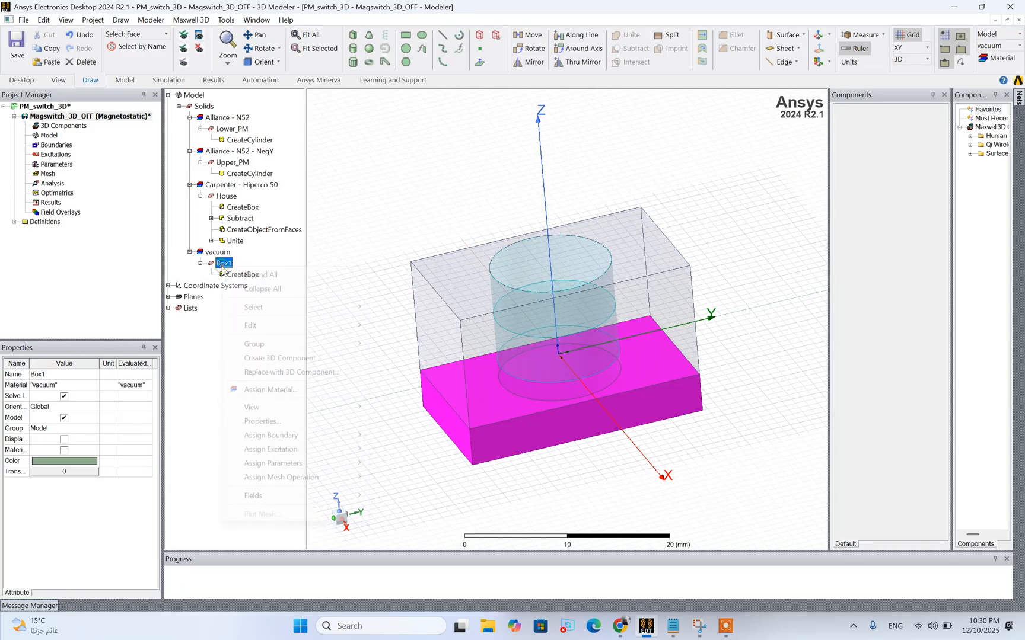
pyautogui.click(255, 423)
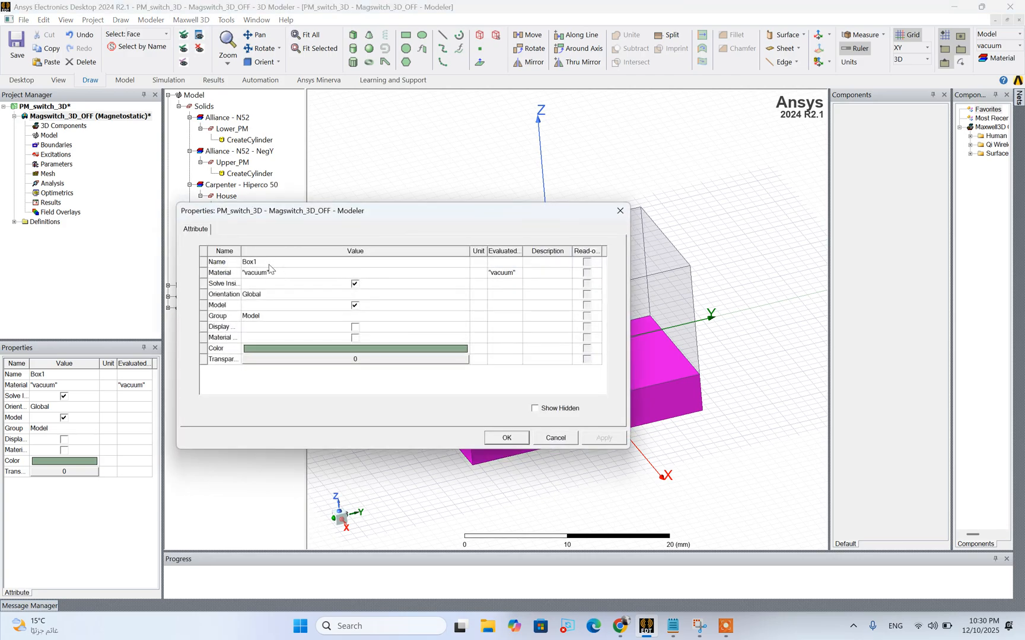
pyautogui.click(269, 262)
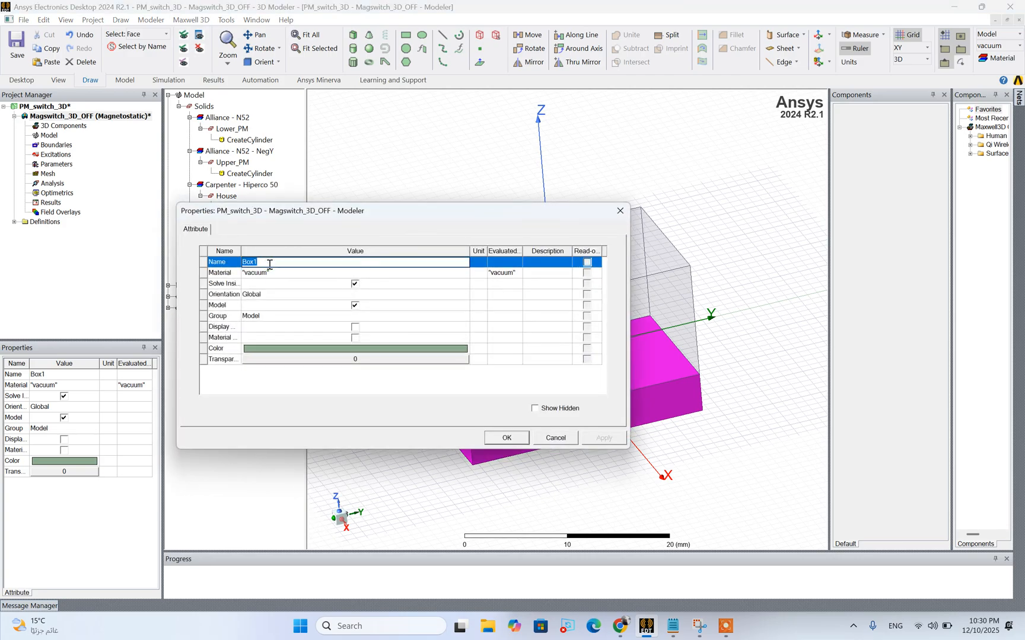
pyautogui.write('Work_piece')
pyautogui.click(377, 350)
pyautogui.click(280, 378)
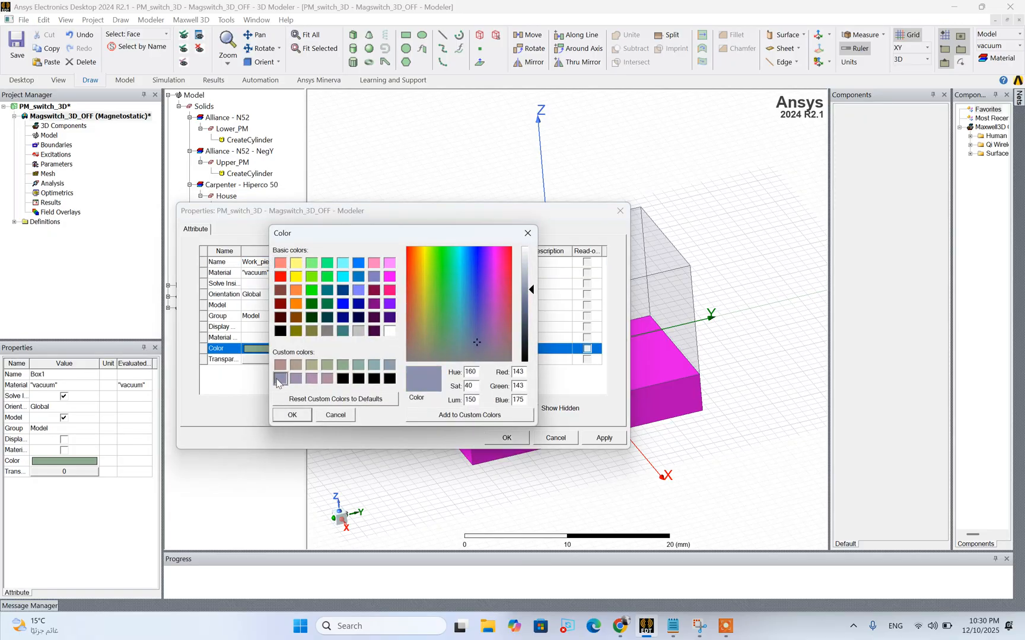
pyautogui.click(291, 415)
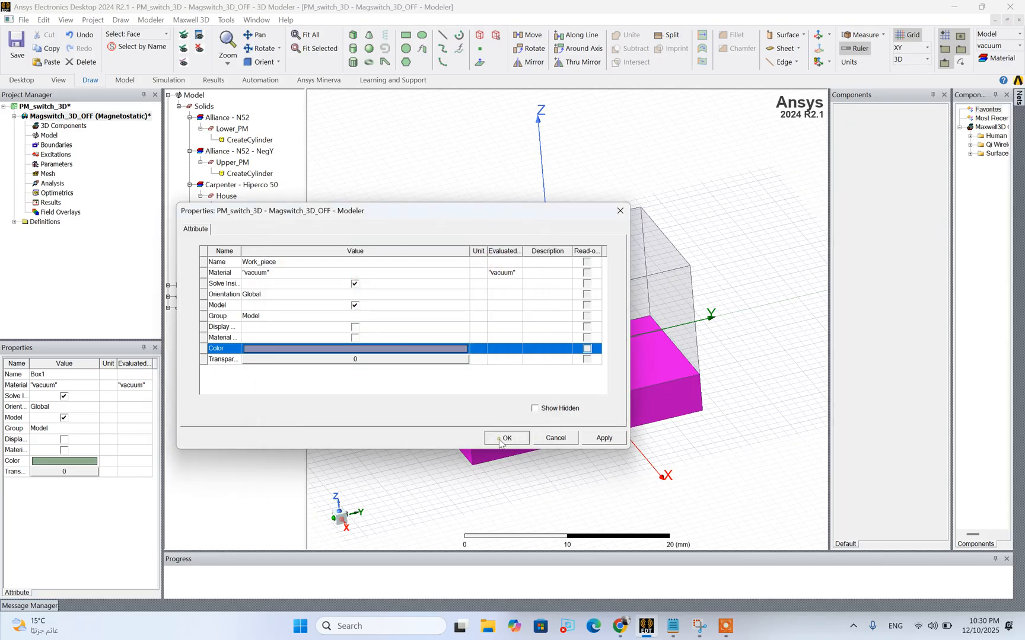
pyautogui.click(506, 438)
pyautogui.click(391, 469)
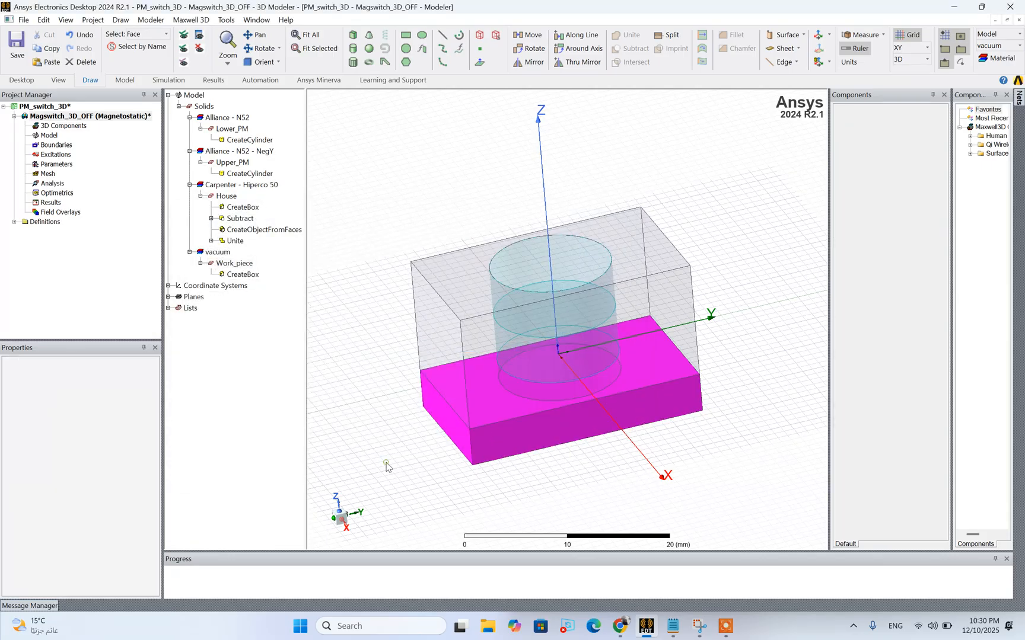
# Open the CreateBox properties of Work_piece and check the workpiece dimensions in the Design Specifications 3D notes in Notepad
pyautogui.rightClick(382, 416)
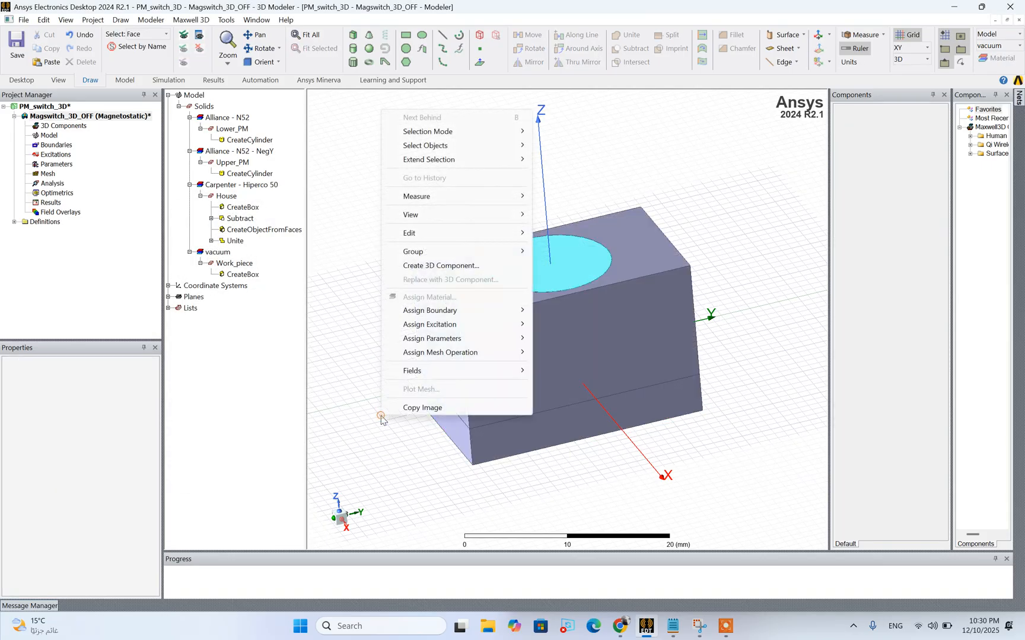
pyautogui.moveTo(427, 135)
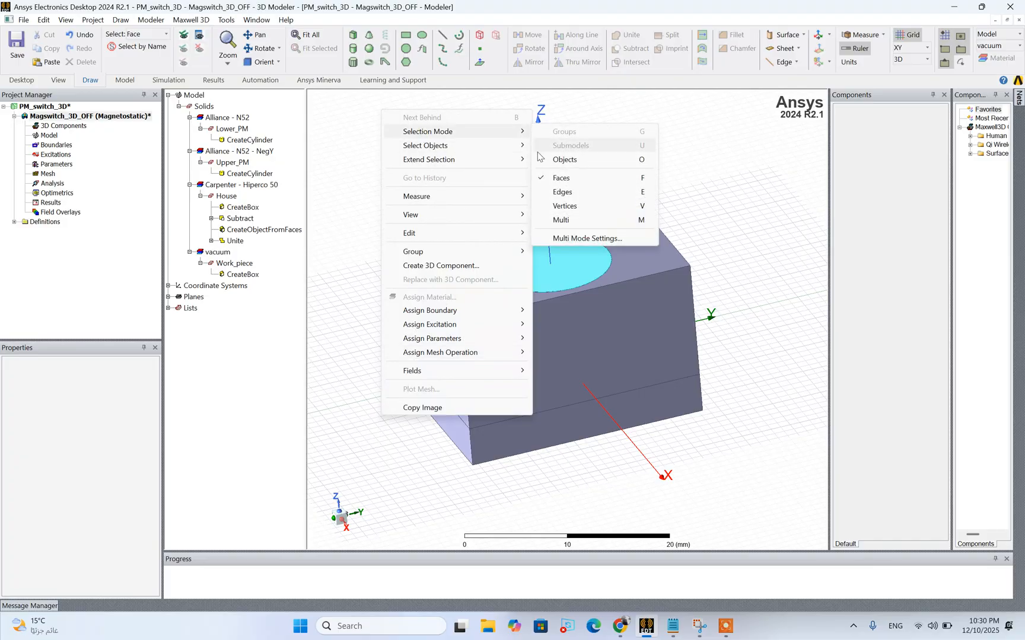
pyautogui.click(231, 263)
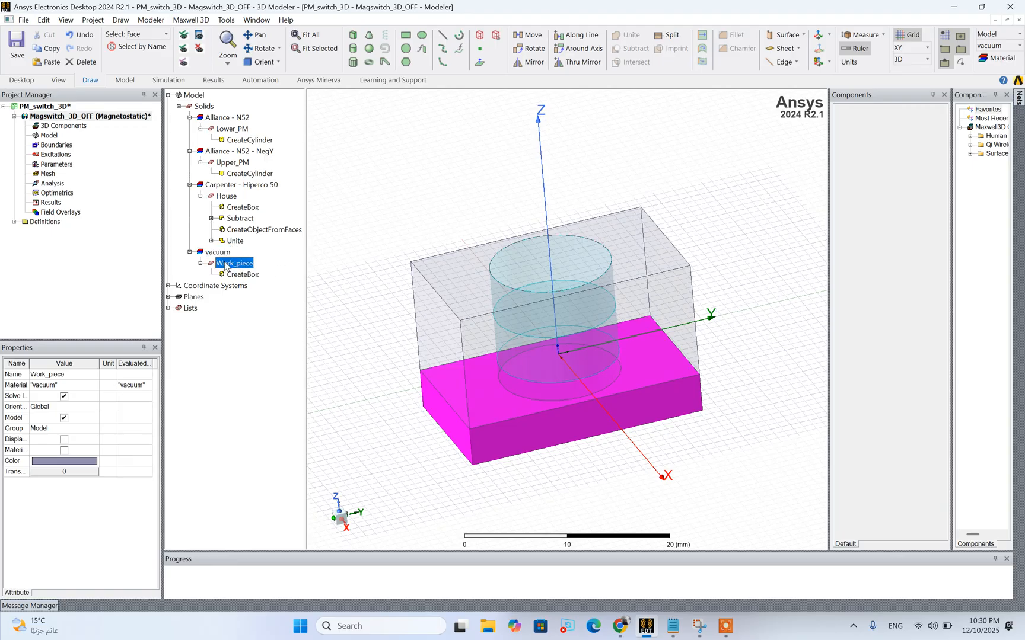
pyautogui.doubleClick(243, 274)
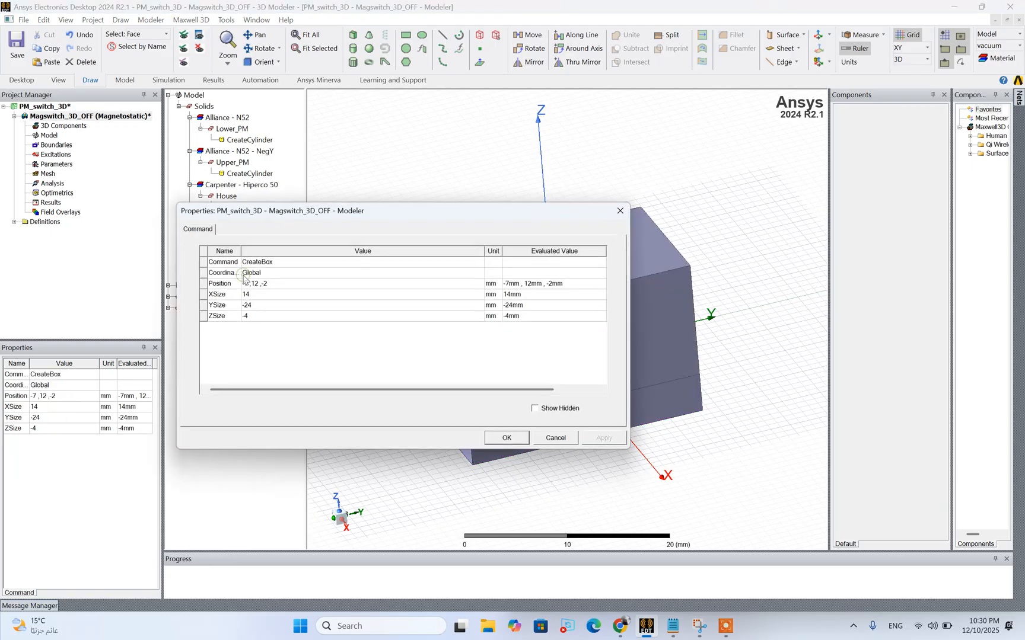
pyautogui.moveTo(289, 217); pyautogui.dragTo(178, 257)
pyautogui.click(676, 631)
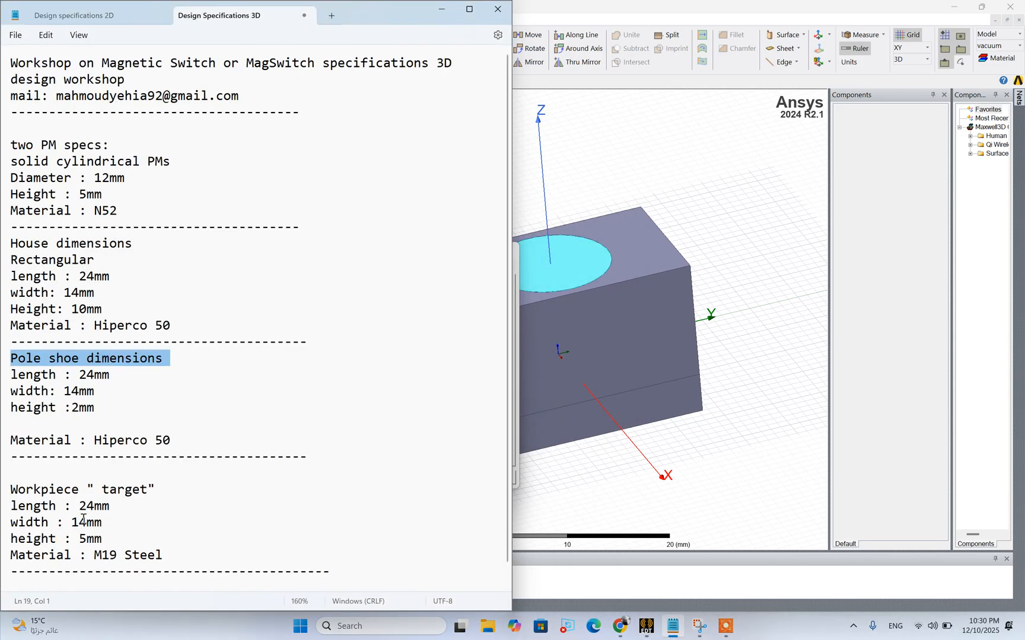
pyautogui.moveTo(119, 508); pyautogui.dragTo(19, 507)
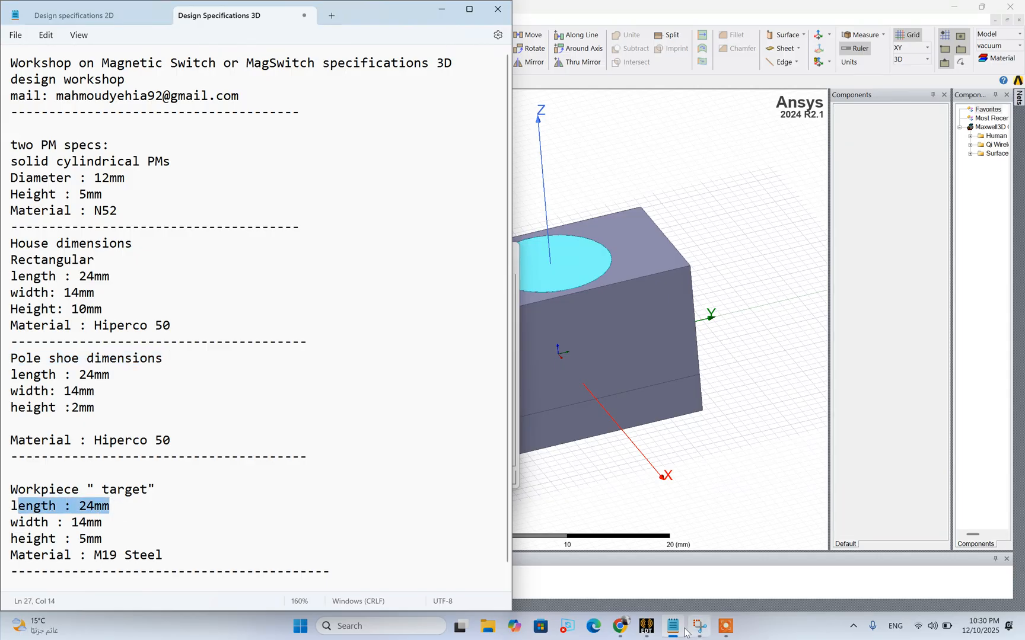
pyautogui.click(668, 629)
# Set the Work_piece box's YSize to a new Length variable Target_length of 24 mm
pyautogui.click(166, 334)
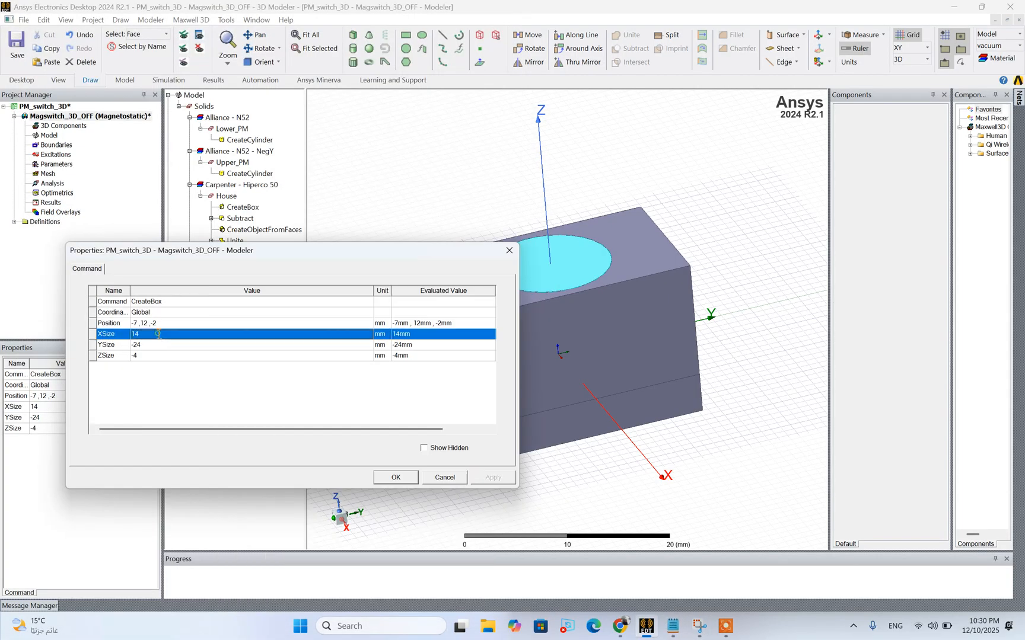
pyautogui.click(199, 334)
pyautogui.click(178, 345)
pyautogui.click(178, 345)
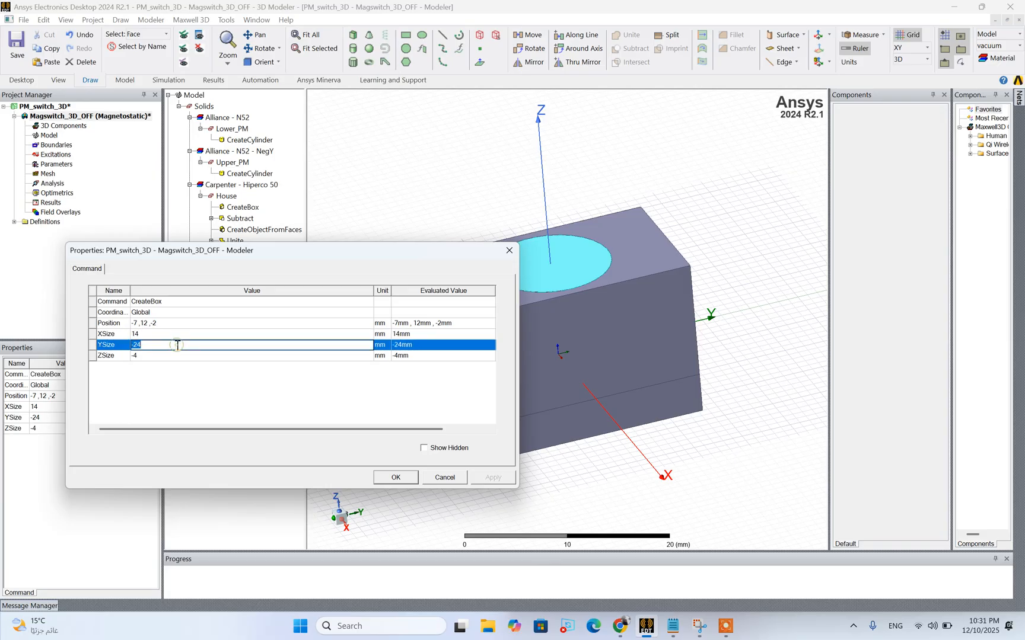
pyautogui.write('Target_length')
pyautogui.press('Return')
pyautogui.write('2')
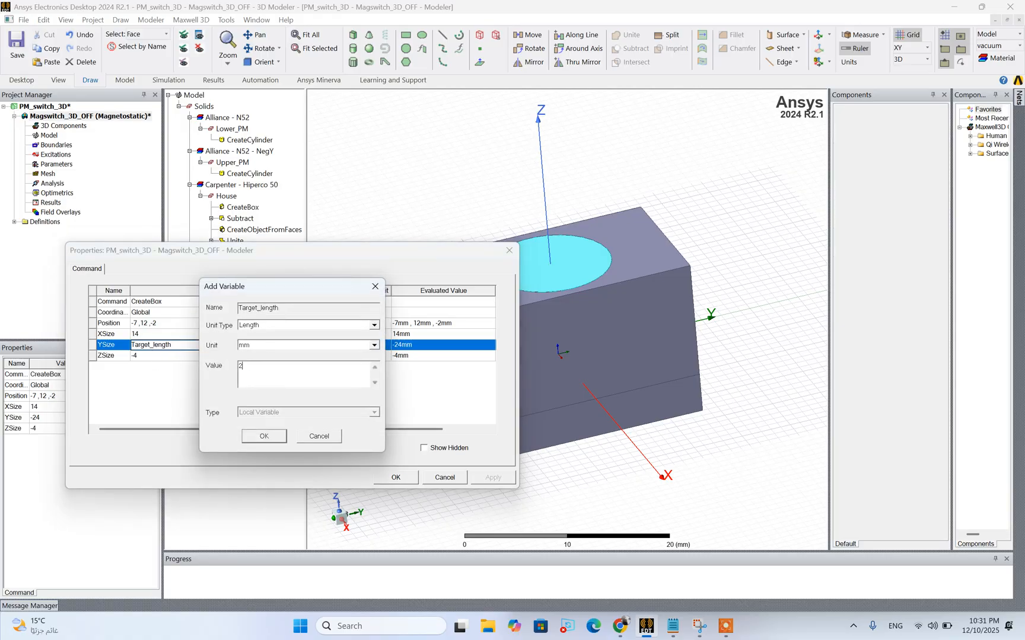
pyautogui.write('4')
pyautogui.click(264, 437)
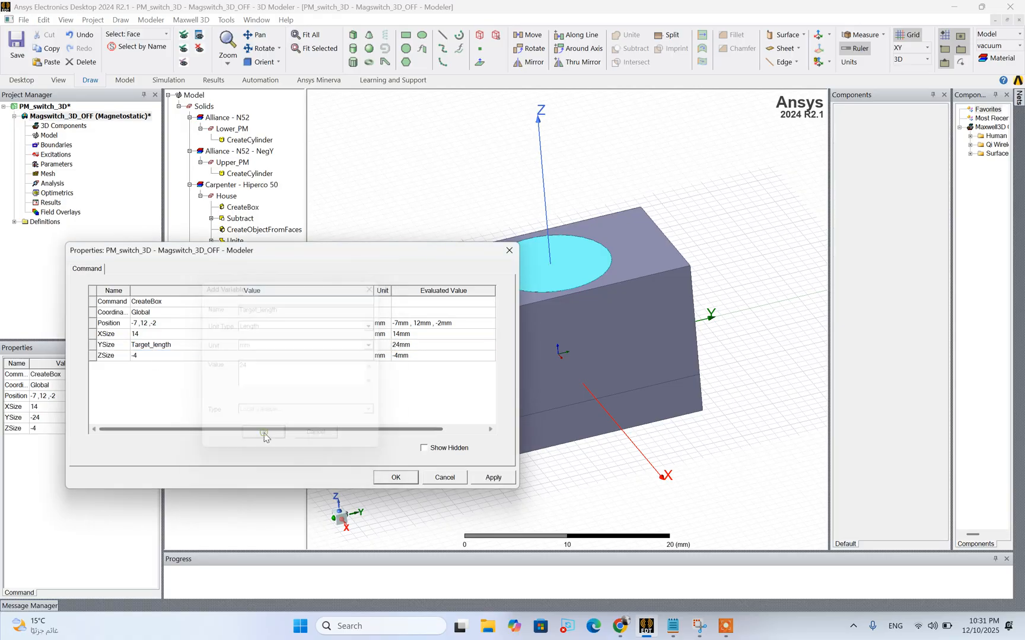
# Set the Work_piece box's XSize to a new Length variable Target_width of 14 mm, matching the workpiece notes
pyautogui.click(148, 334)
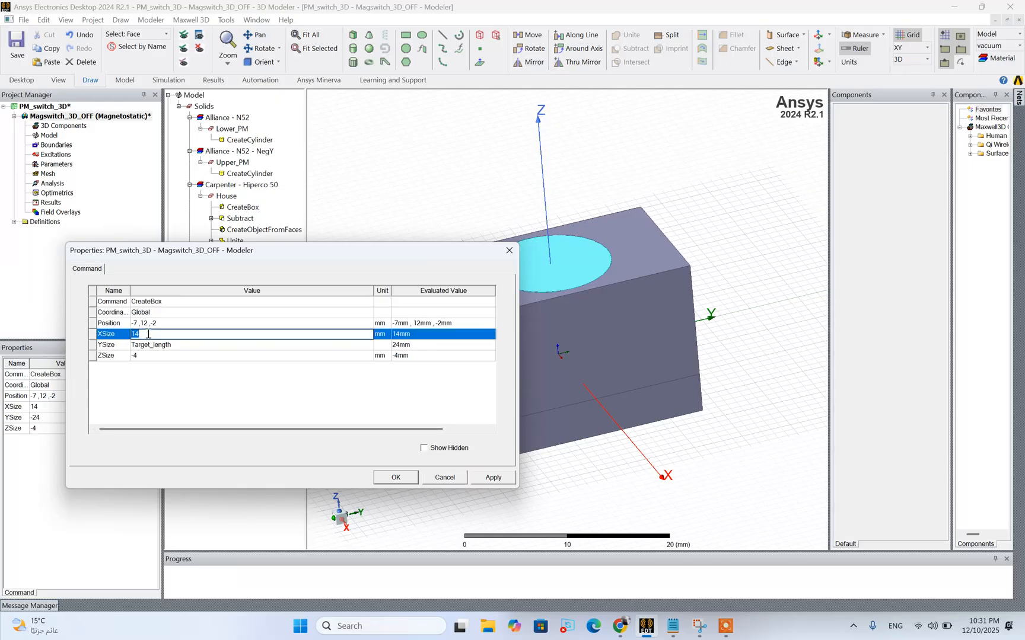
pyautogui.write('Ta')
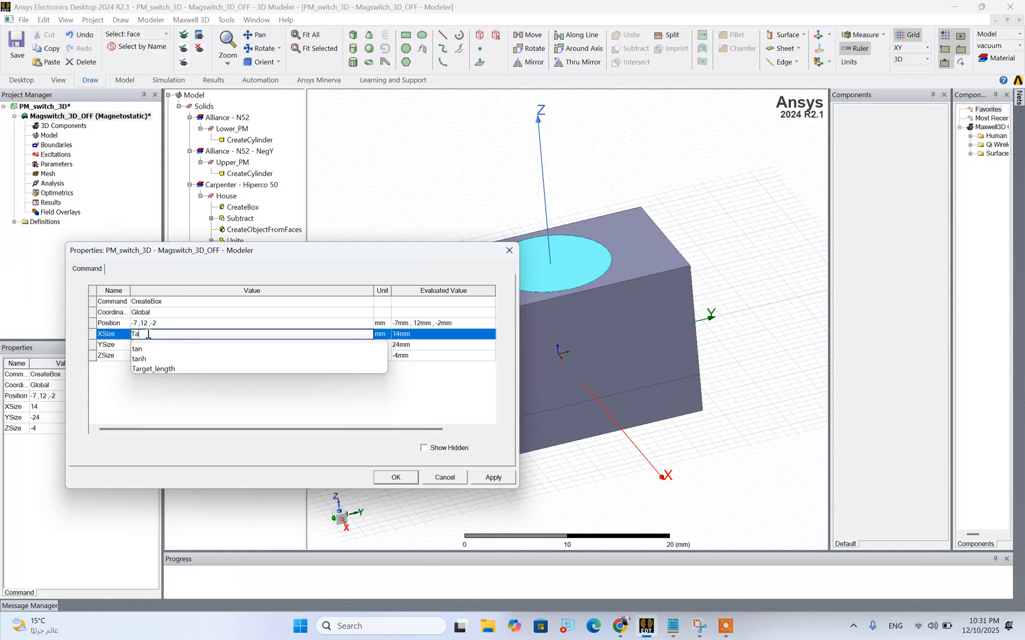
pyautogui.write('rget')
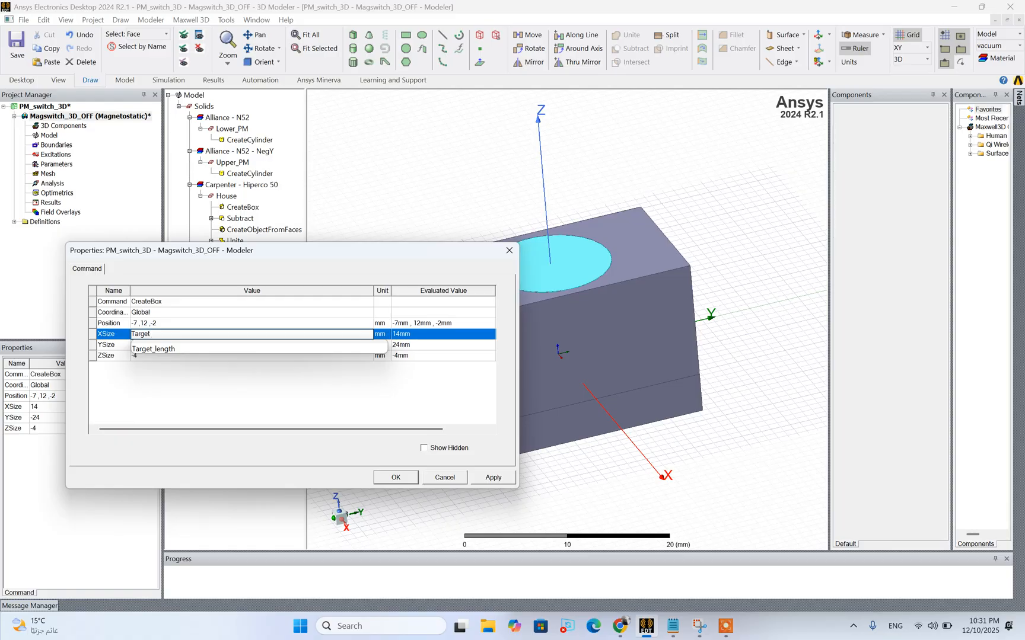
pyautogui.write('_width')
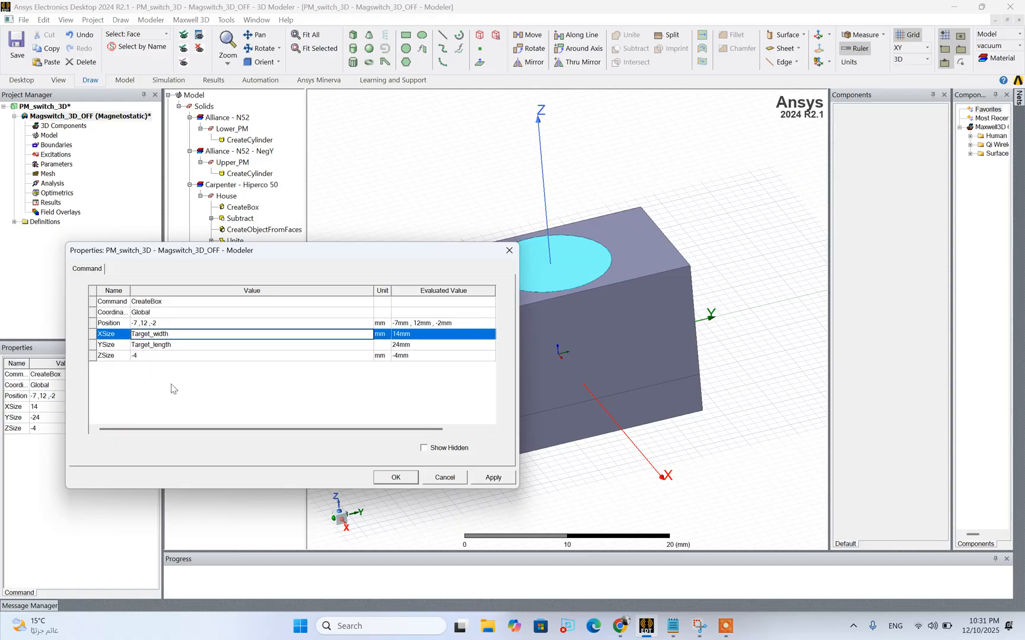
pyautogui.press('Return')
pyautogui.click(671, 627)
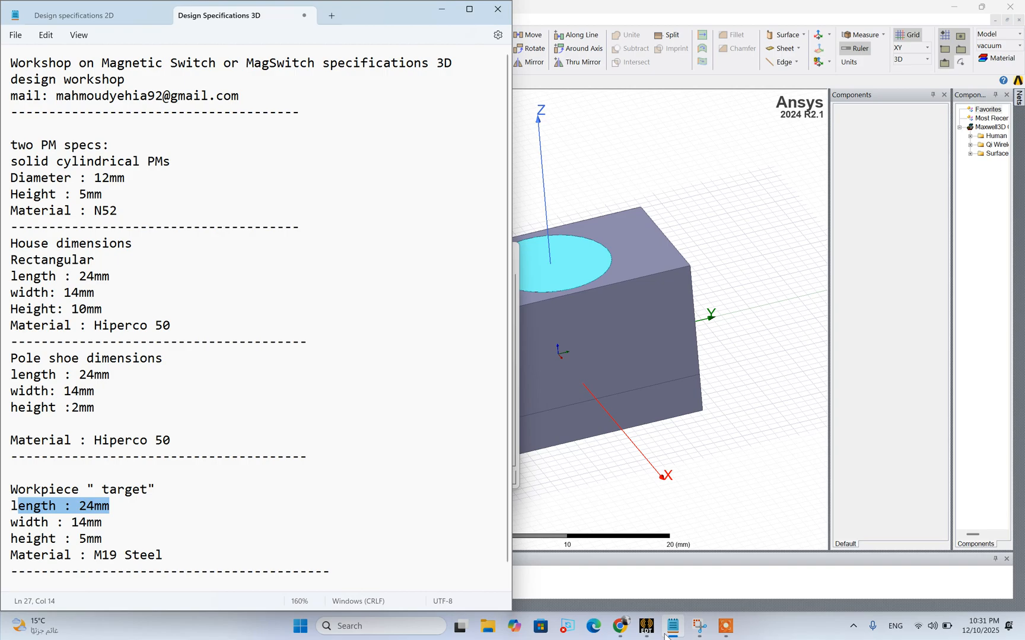
pyautogui.click(667, 632)
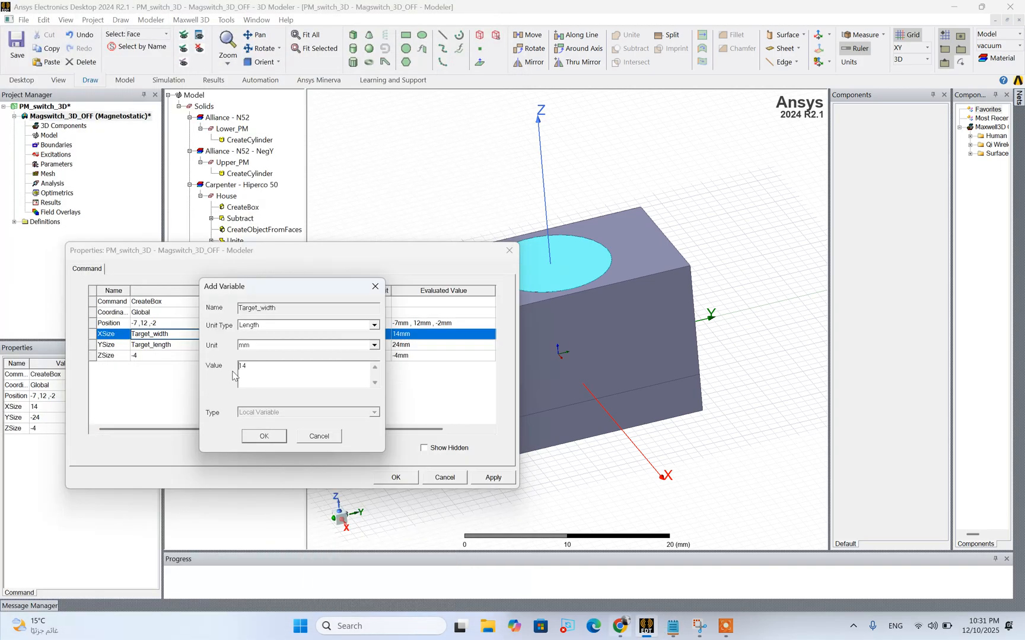
pyautogui.click(264, 435)
# Check the workpiece height in the notes and set the box's ZSize to a new Length variable Target_height of 5 mm
pyautogui.click(167, 356)
pyautogui.click(166, 355)
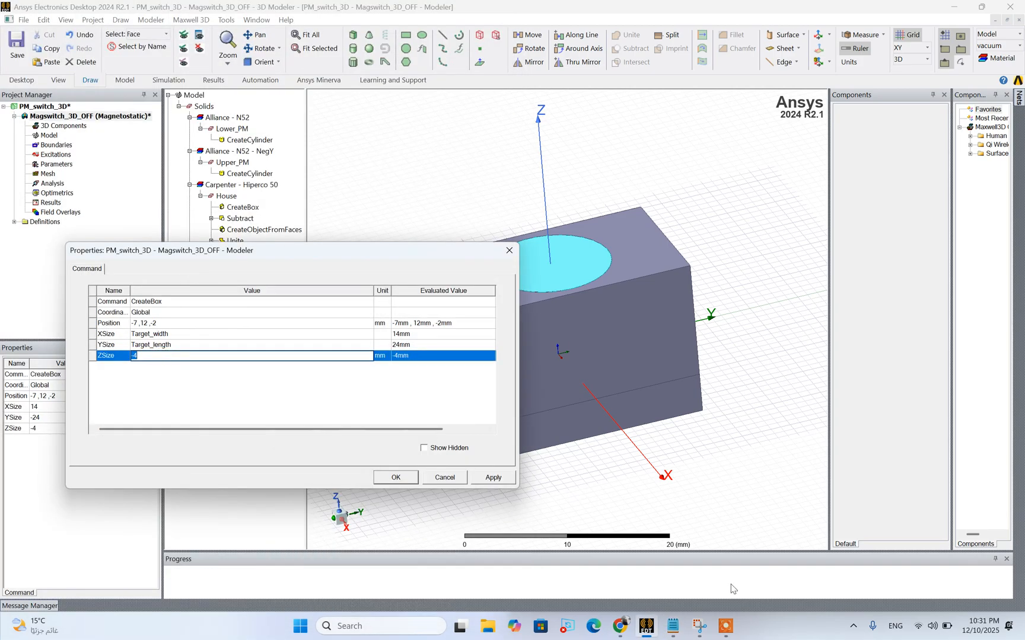
pyautogui.click(673, 626)
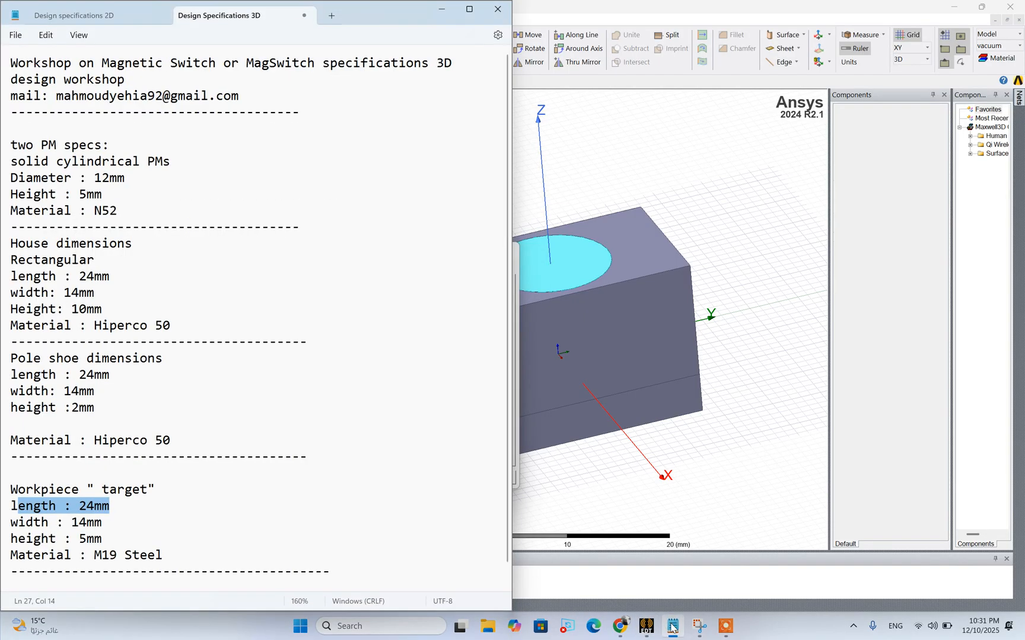
pyautogui.click(672, 628)
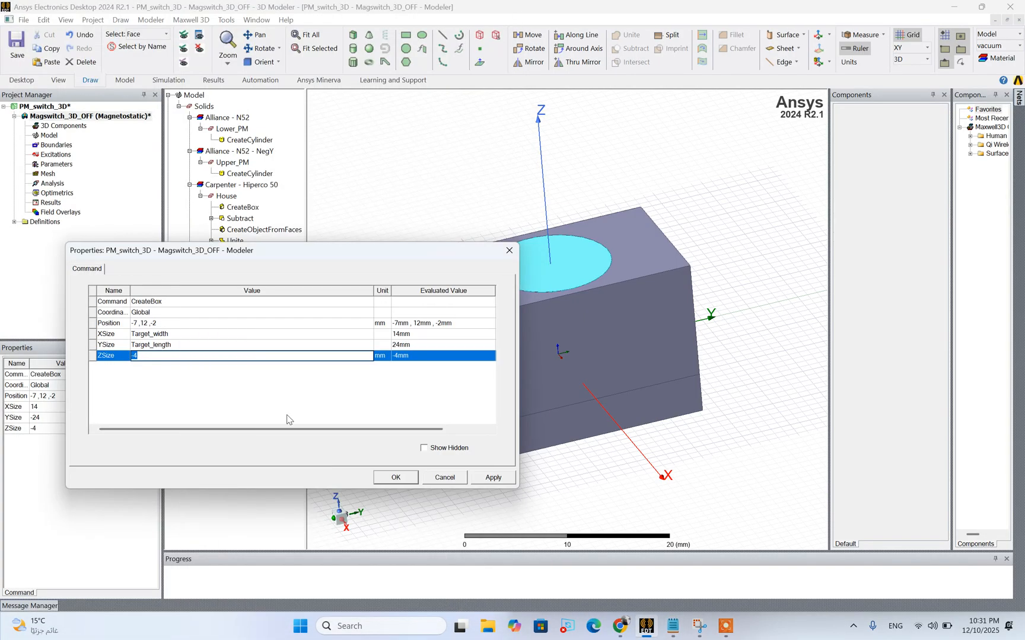
pyautogui.write('Target_')
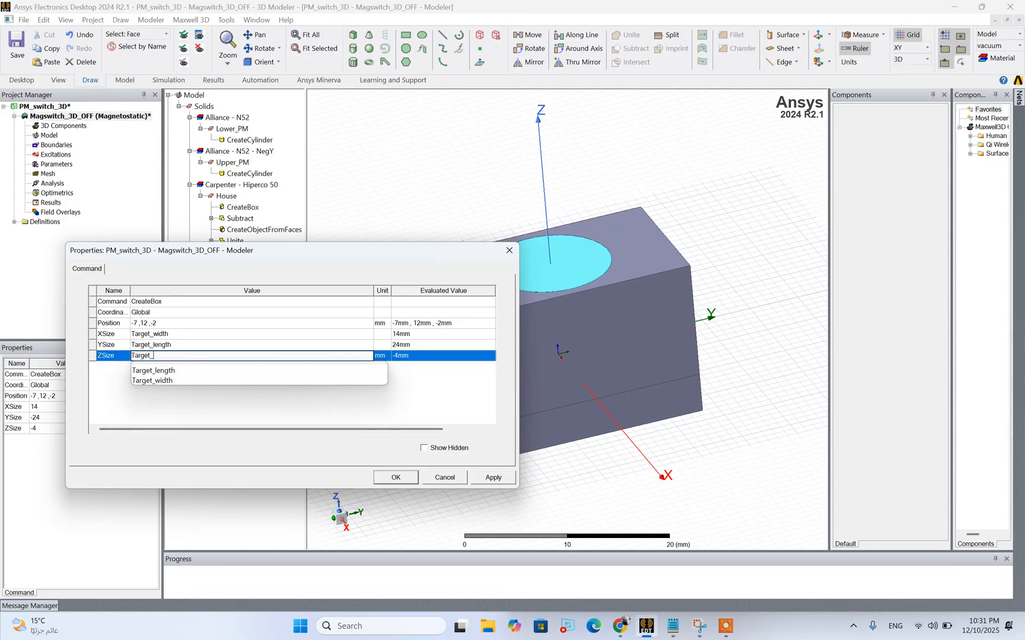
pyautogui.write('height')
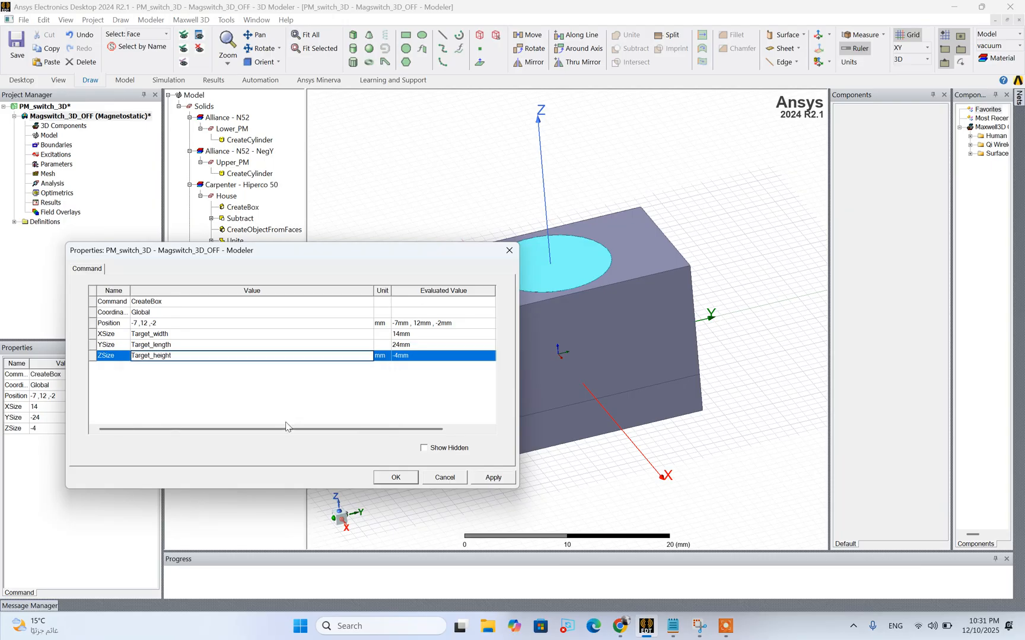
pyautogui.click(268, 373)
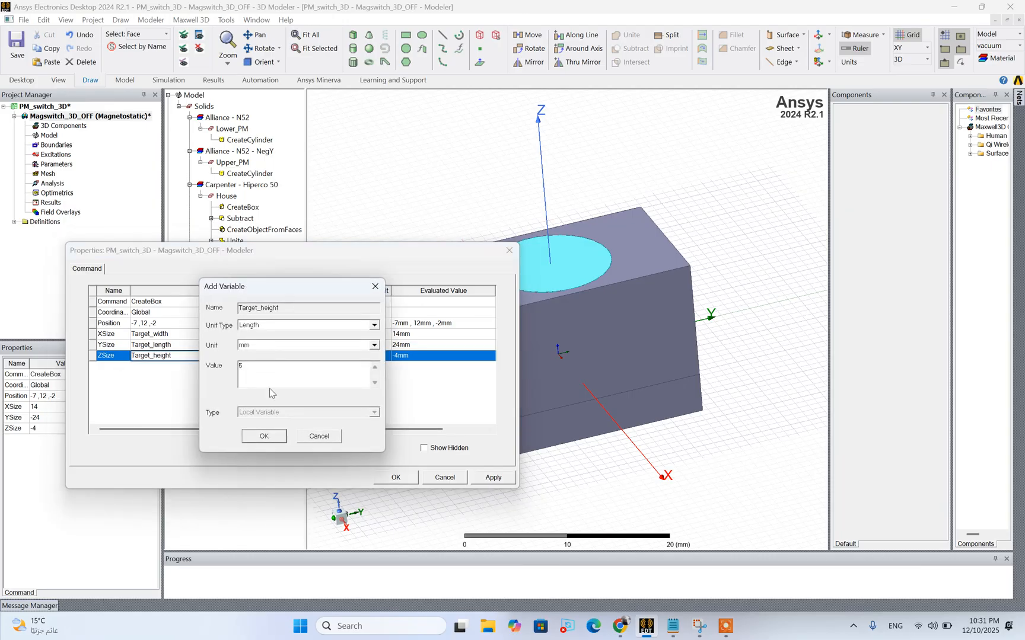
pyautogui.click(256, 439)
# Set the Work_piece box's X and Y position to -Target_width/2 and -Target_length/2, keeping Z at -2 mm
pyautogui.click(155, 326)
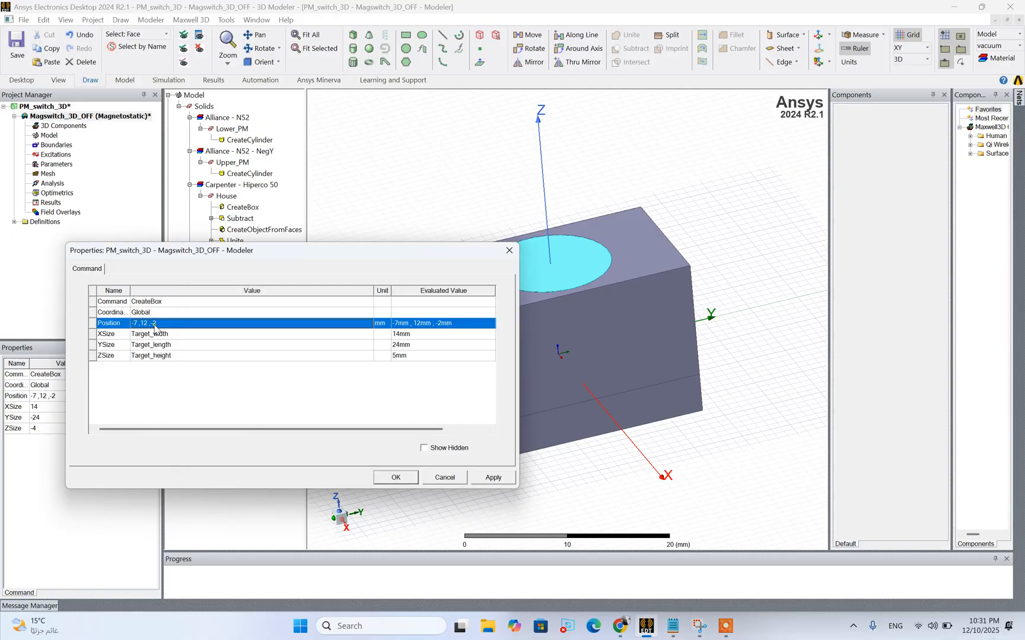
pyautogui.click(149, 326)
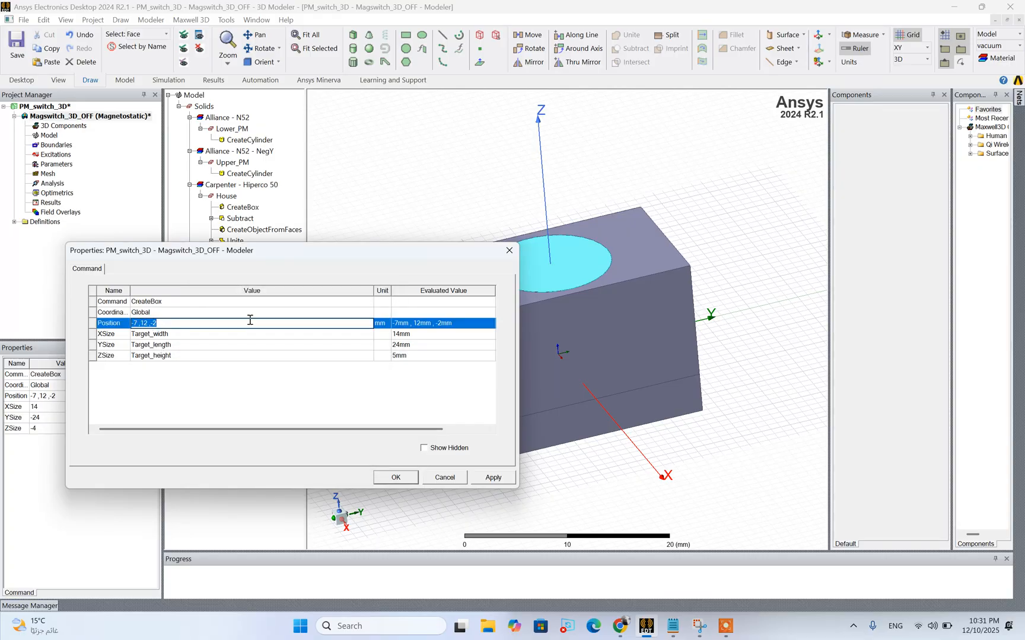
pyautogui.click(160, 321)
pyautogui.press('BackSpace')
pyautogui.write('-tag')
pyautogui.press('BackSpace')
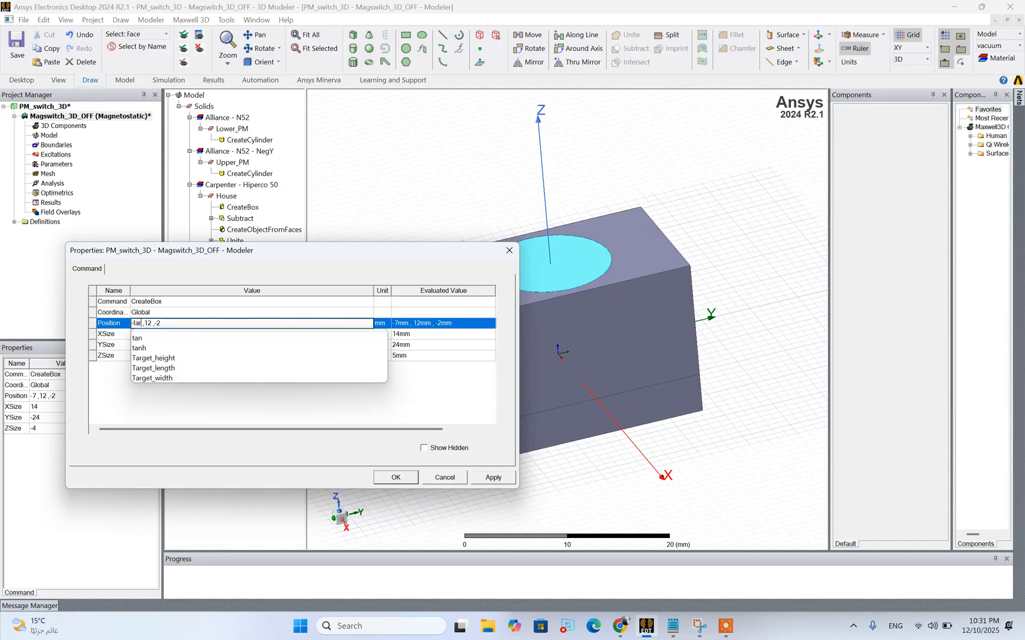
pyautogui.write('r')
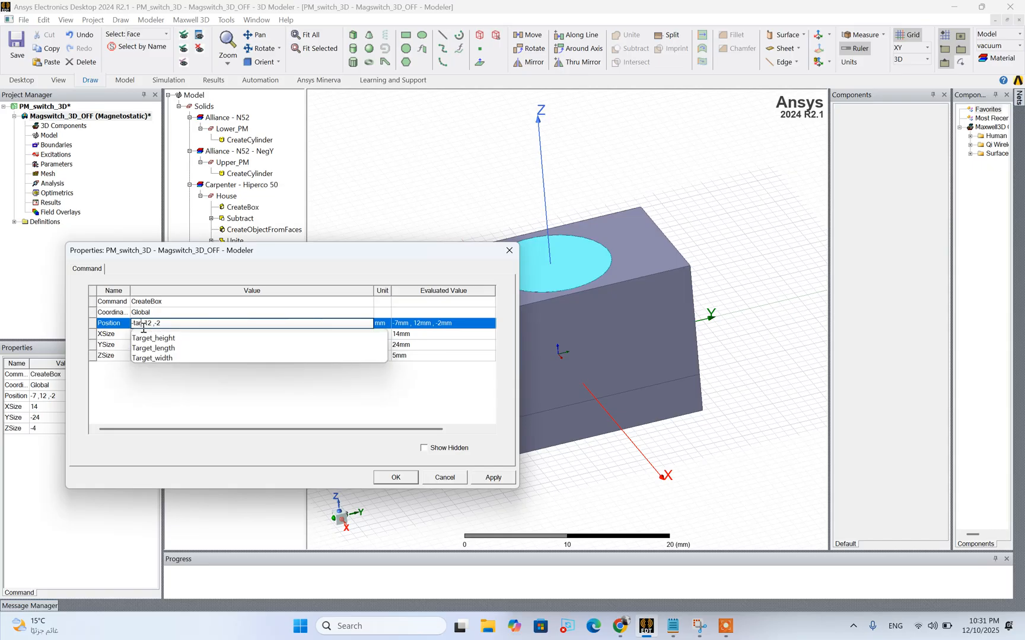
pyautogui.click(155, 358)
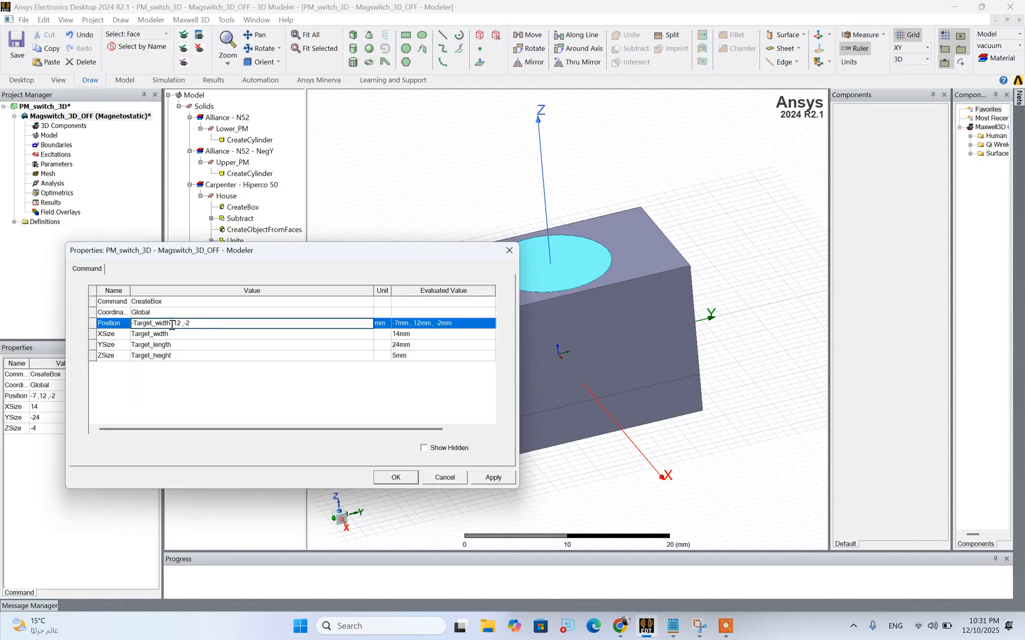
pyautogui.write('/2,-targe')
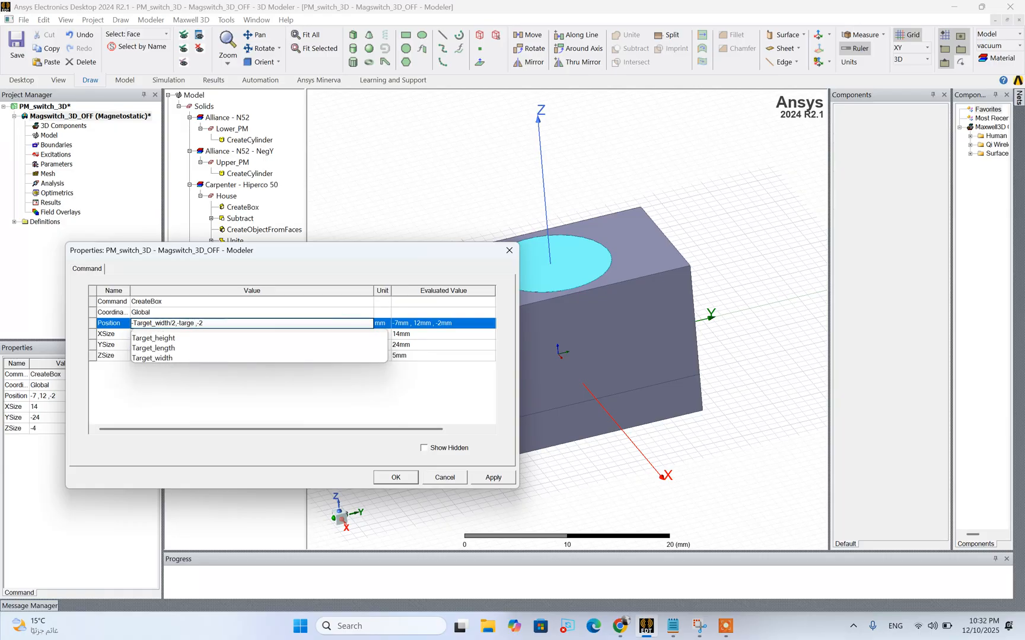
pyautogui.doubleClick(187, 348)
pyautogui.click(218, 323)
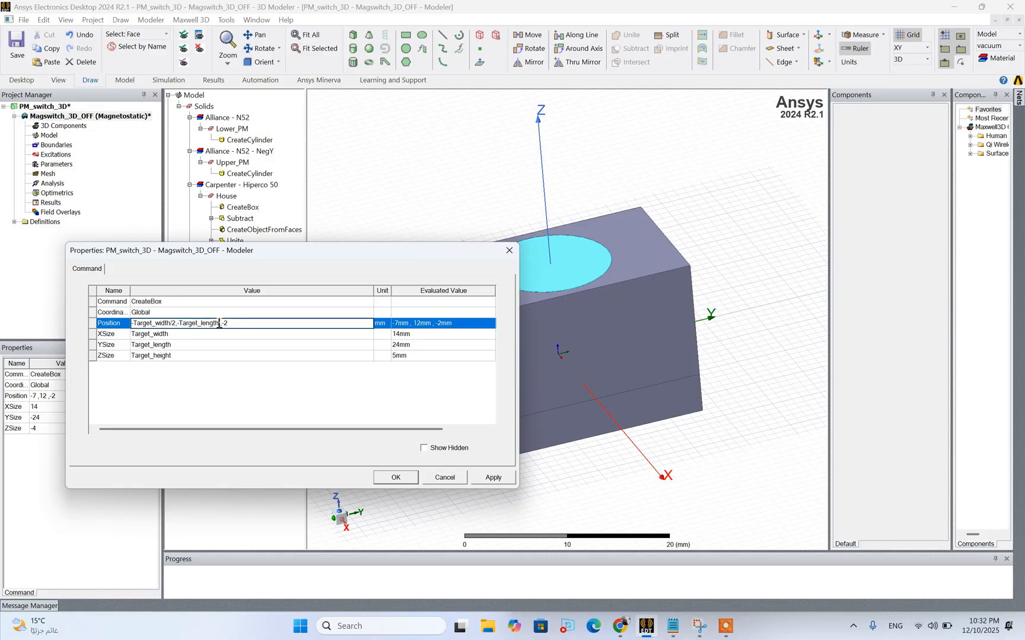
pyautogui.click(219, 384)
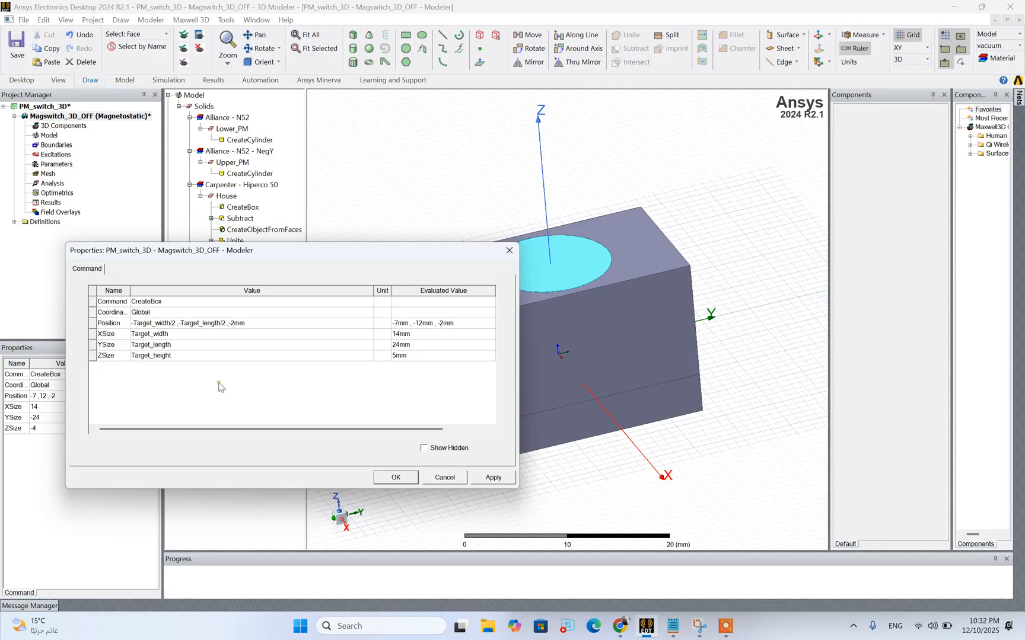
# Set the Z position of the Work_piece box to 0 and accept the box properties
pyautogui.click(261, 323)
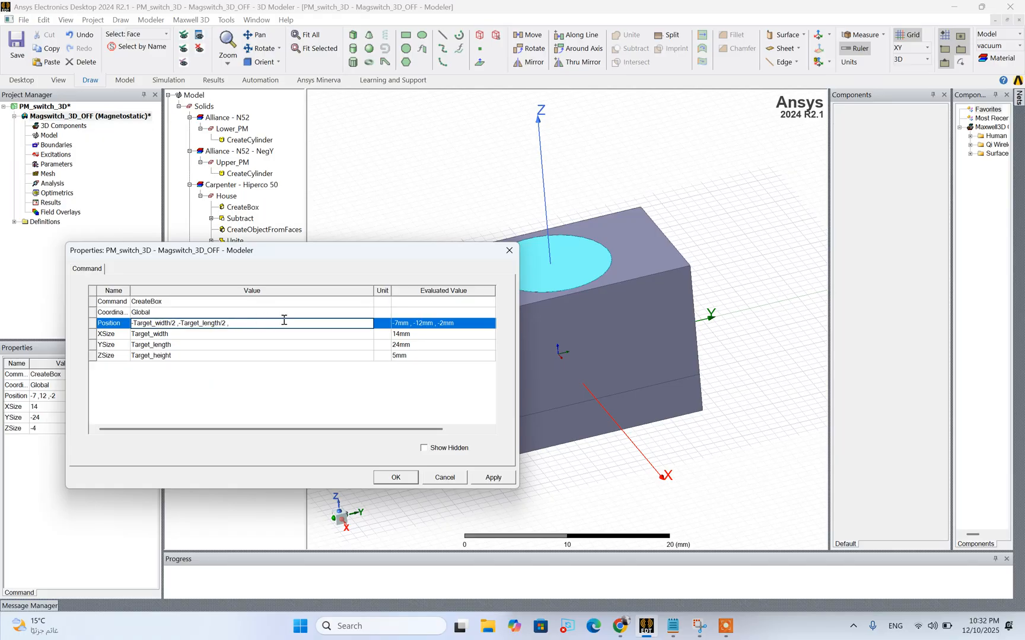
pyautogui.write('-p')
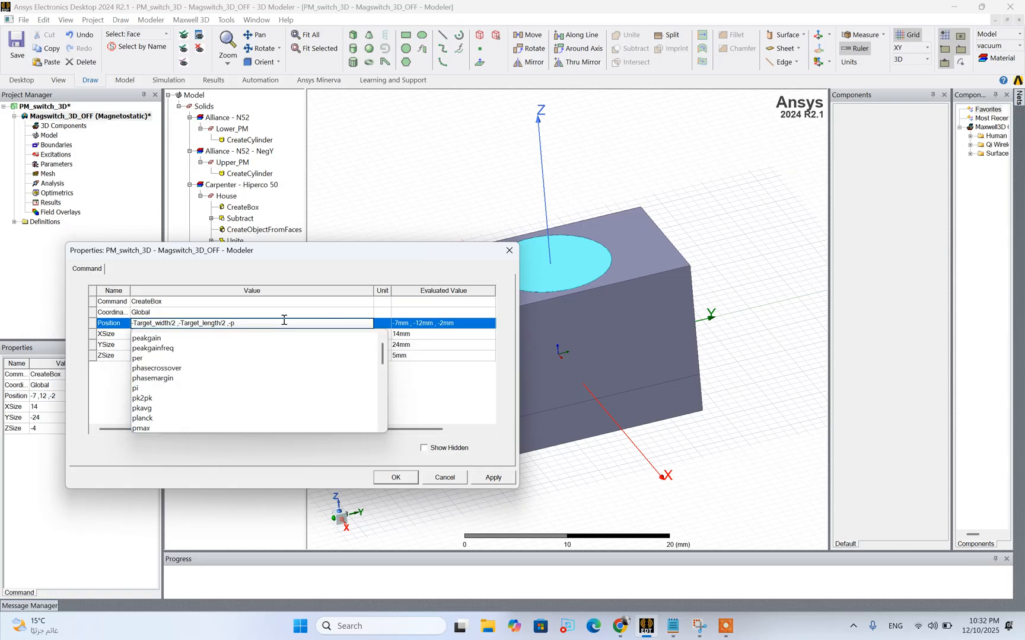
pyautogui.write('ole')
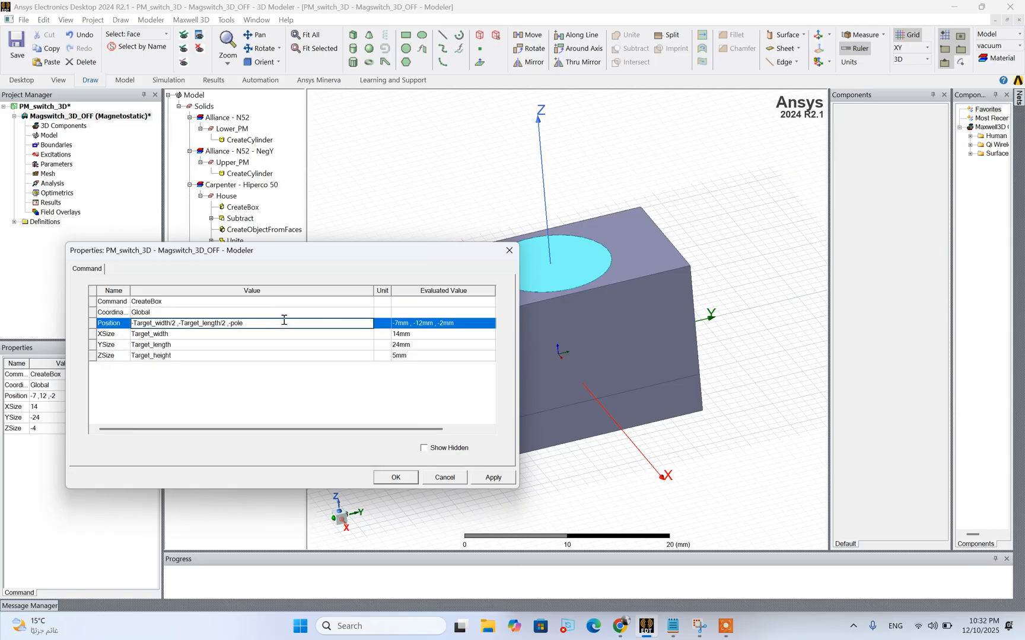
pyautogui.press('BackSpace')
pyautogui.press('BackSpace')
pyautogui.press('BackSpace')
pyautogui.press('BackSpace')
pyautogui.write('0')
pyautogui.click(396, 478)
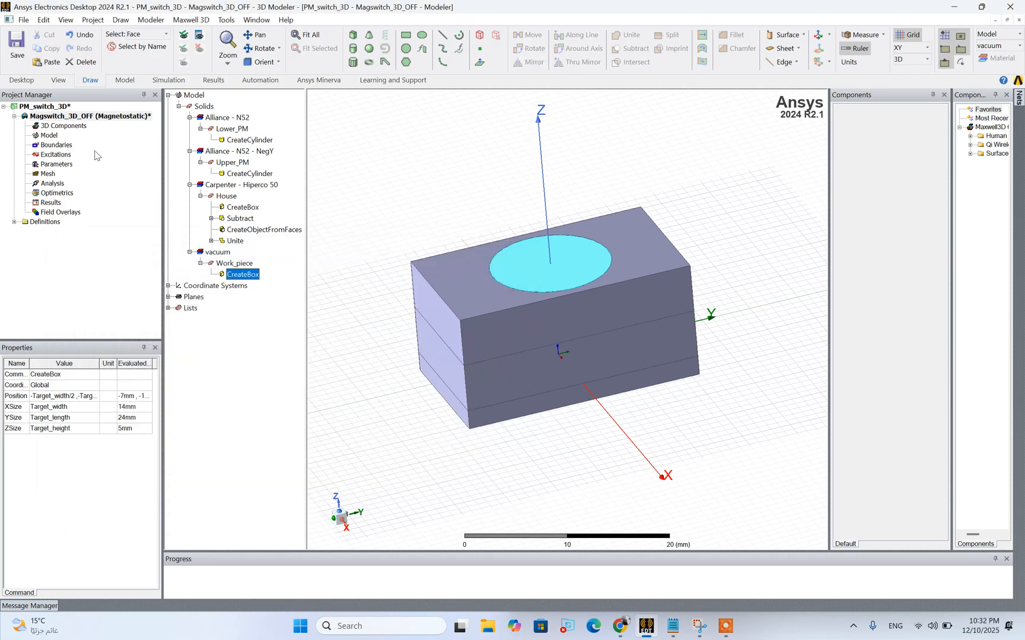
# Look up the pole shoe height variable in the design variables and set the Work_piece box's Z position to -height_pole_shoe
pyautogui.click(82, 117)
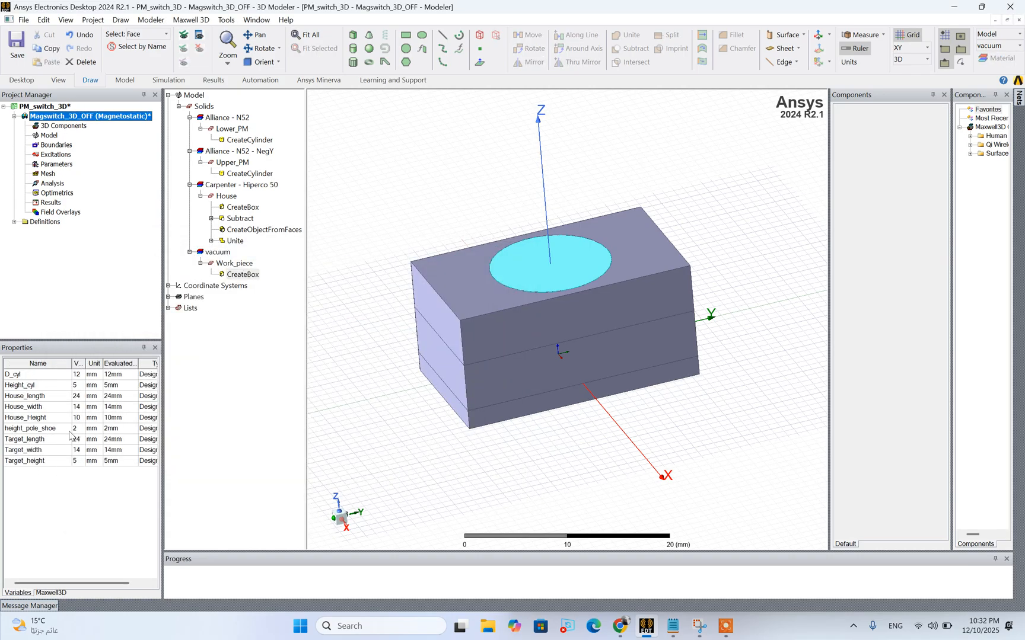
pyautogui.click(231, 277)
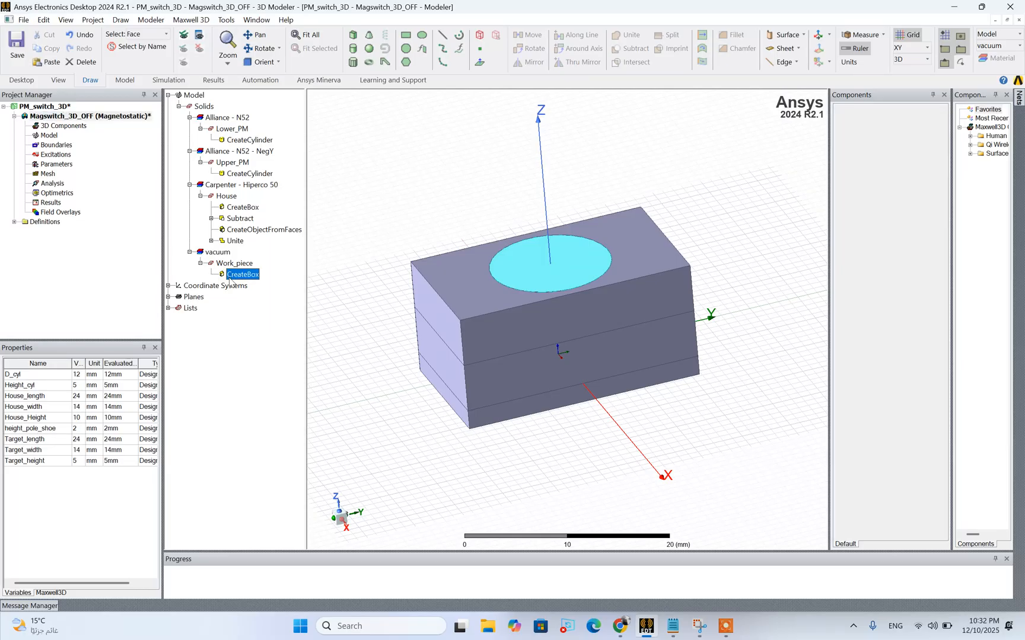
pyautogui.doubleClick(229, 278)
pyautogui.click(240, 324)
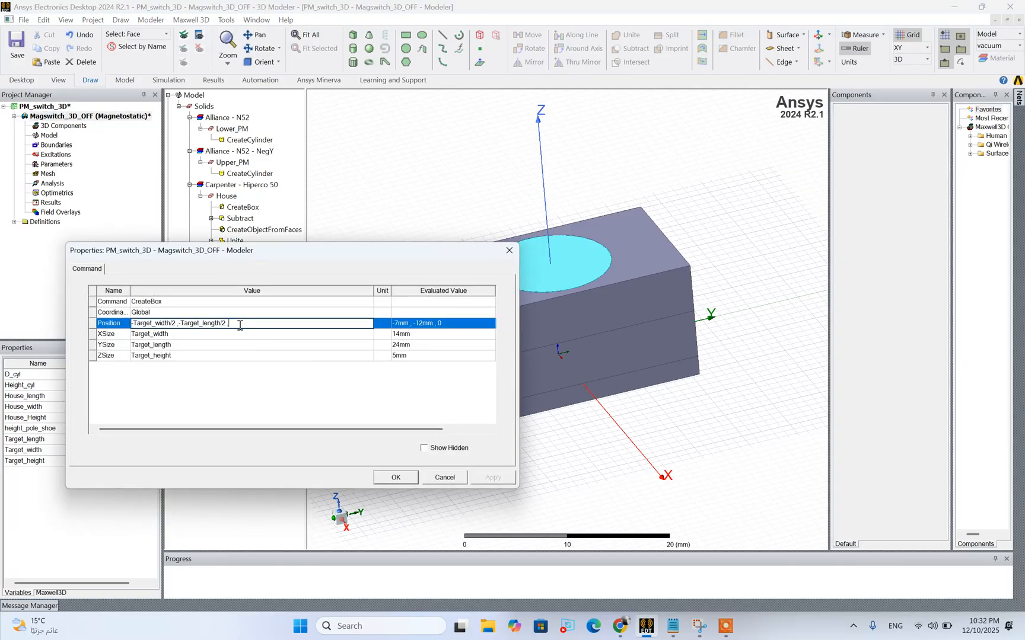
pyautogui.write('-he')
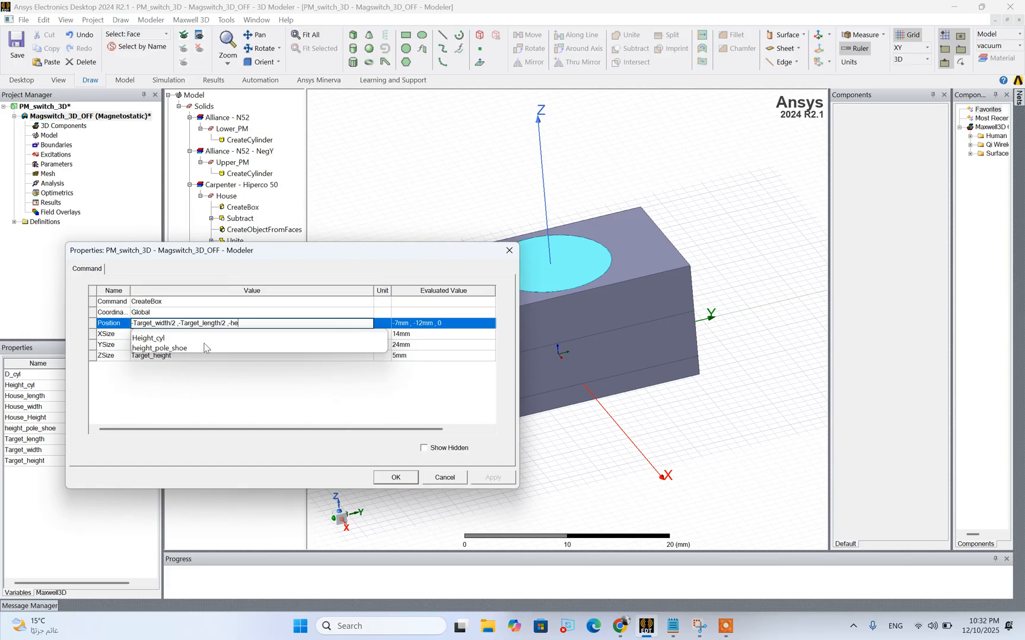
pyautogui.click(199, 349)
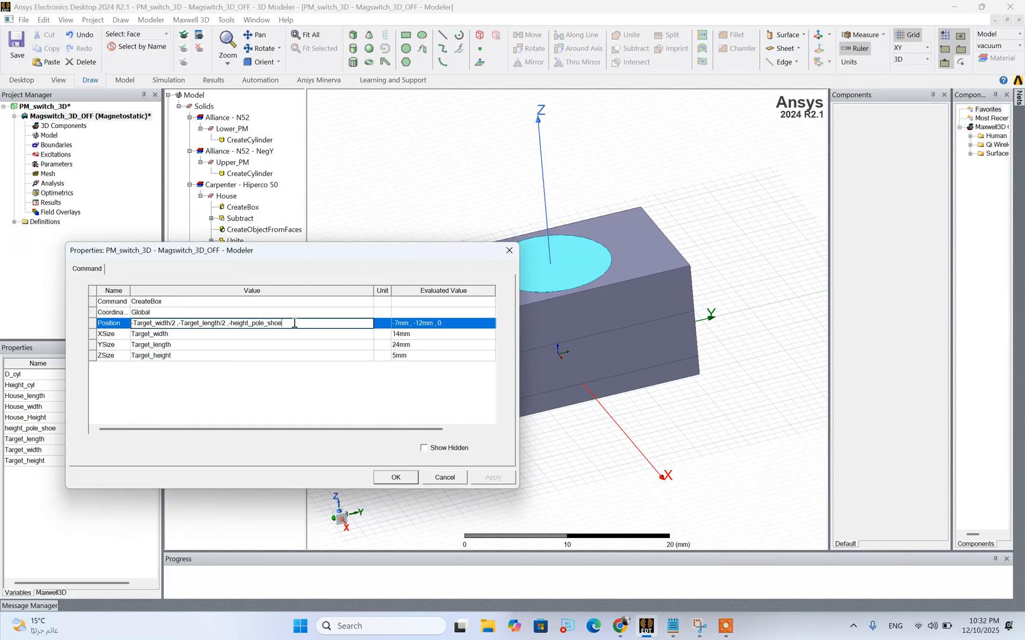
pyautogui.click(427, 411)
pyautogui.click(494, 477)
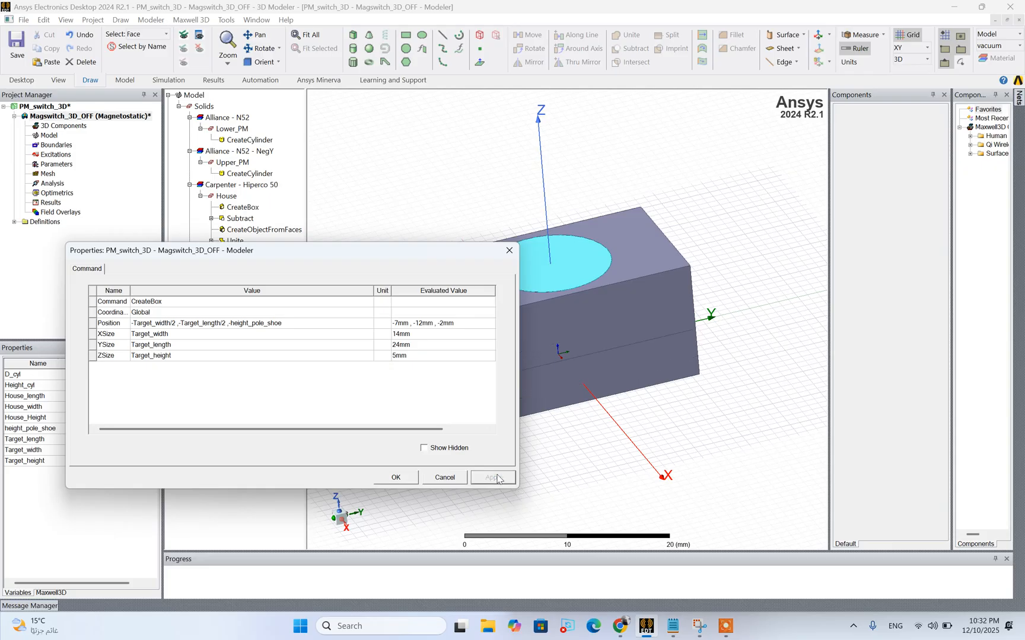
pyautogui.click(394, 477)
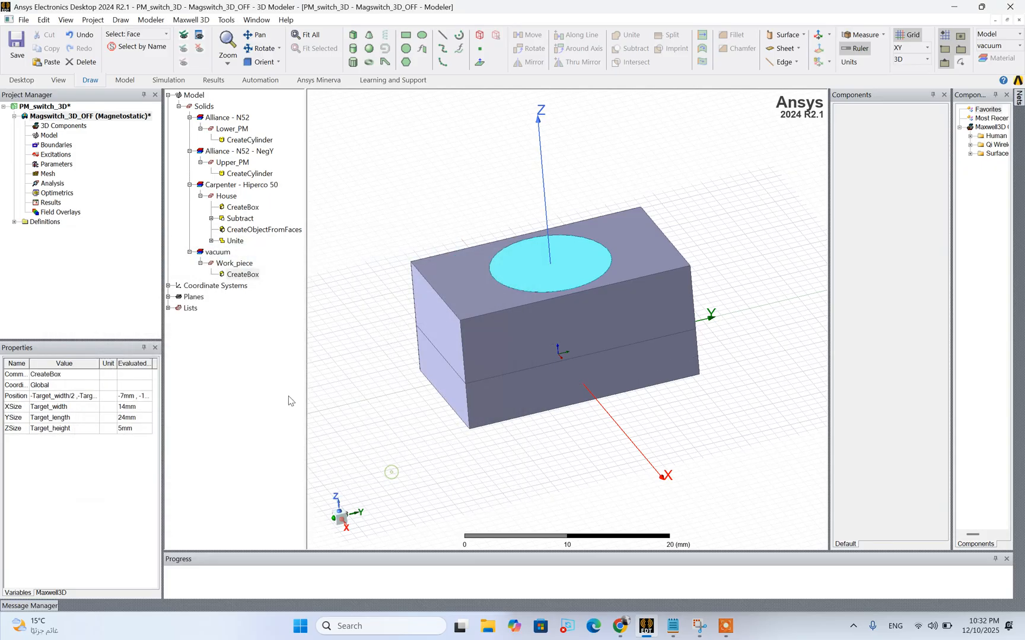
# Select the Work_piece solid and examine its placement relative to House and the magnets
pyautogui.click(232, 263)
pyautogui.click(391, 403)
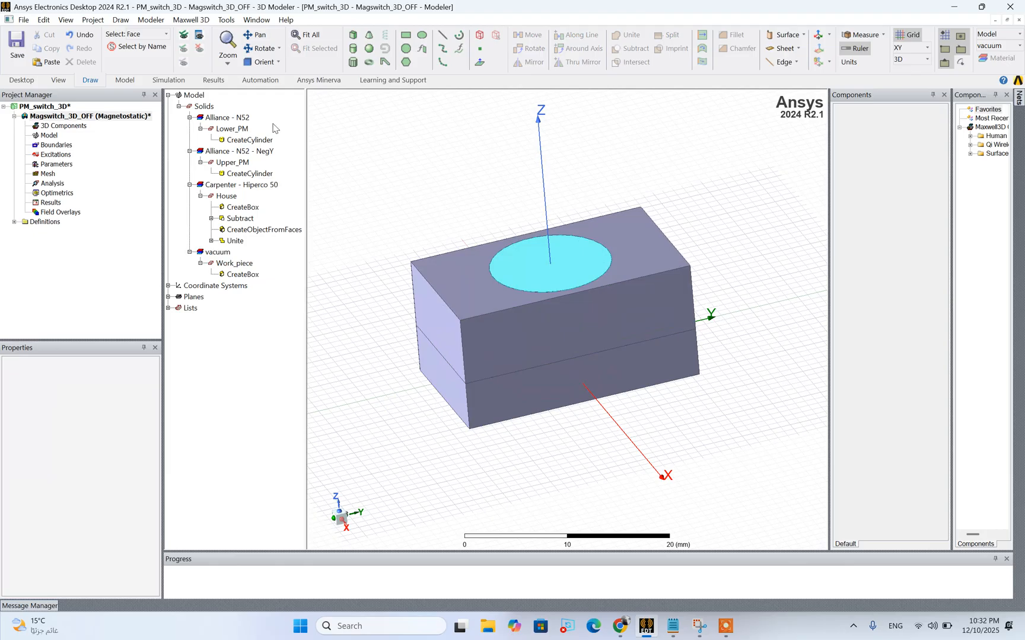
pyautogui.click(452, 397)
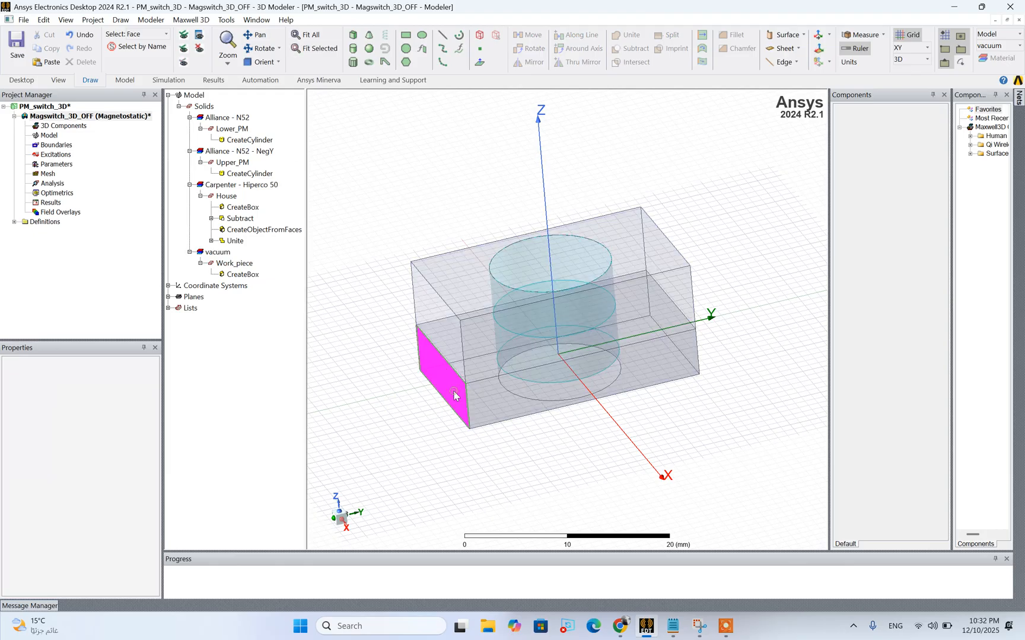
pyautogui.click(431, 414)
pyautogui.rightClick(431, 414)
pyautogui.moveTo(482, 200)
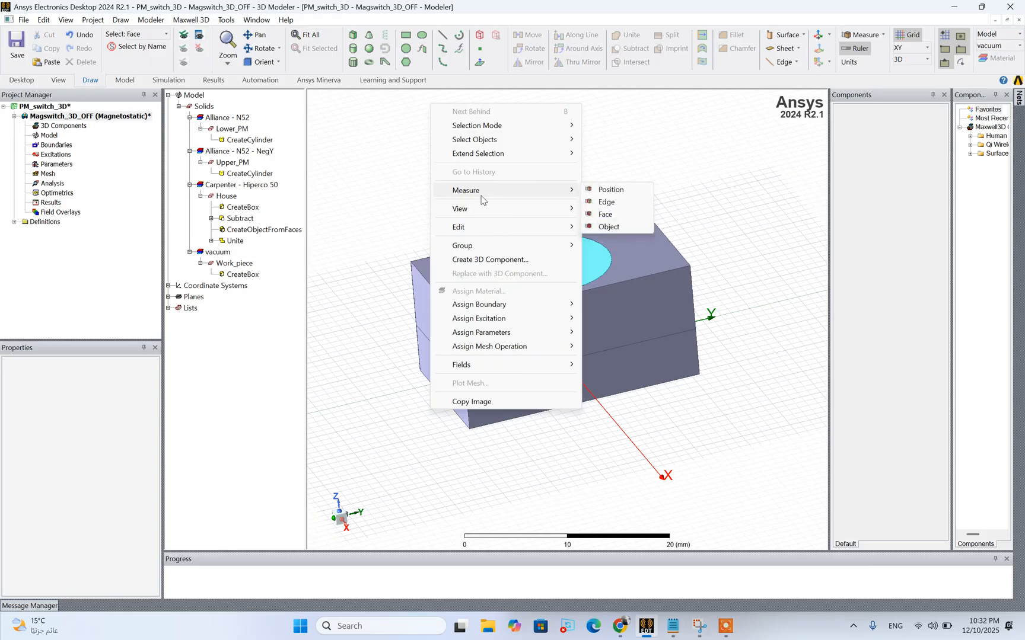
pyautogui.click(240, 265)
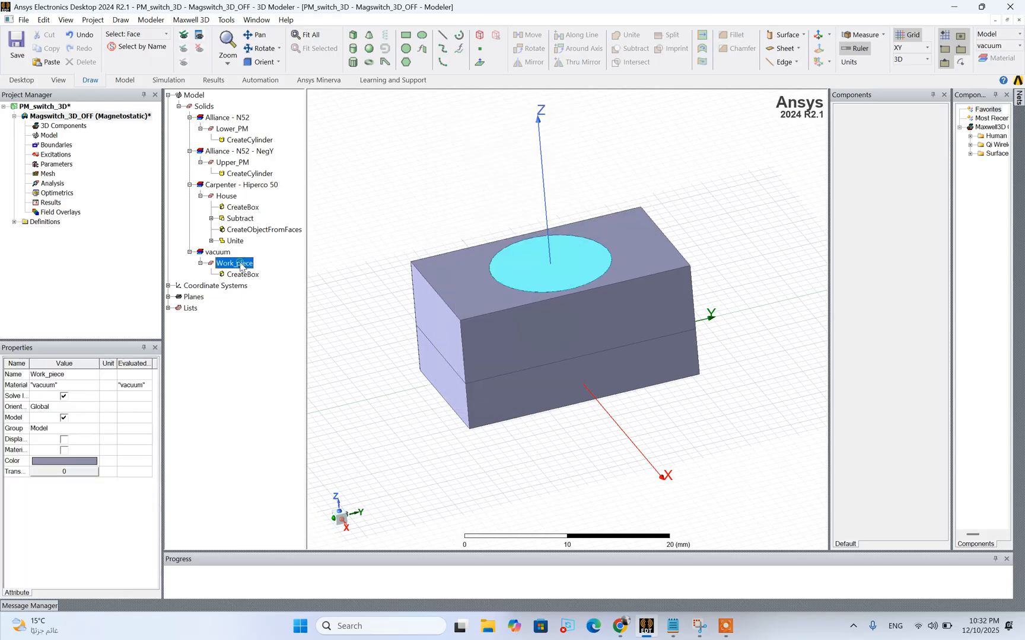
# Switch the selection mode to objects and compare the House and Work_piece solids from a lower viewing angle
pyautogui.click(434, 286)
pyautogui.rightClick(354, 168)
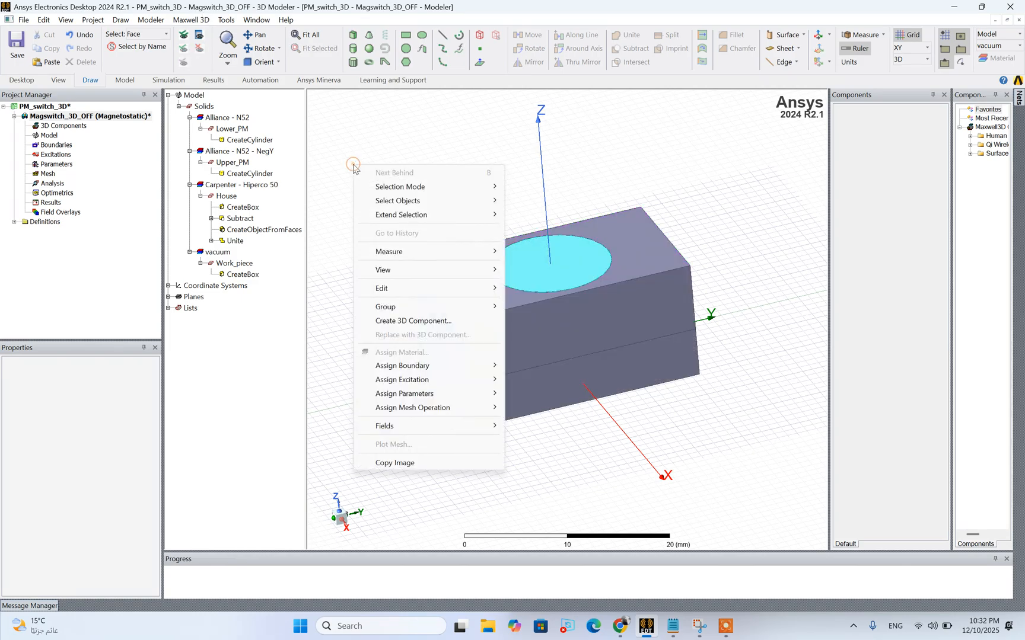
pyautogui.moveTo(482, 189)
pyautogui.click(525, 216)
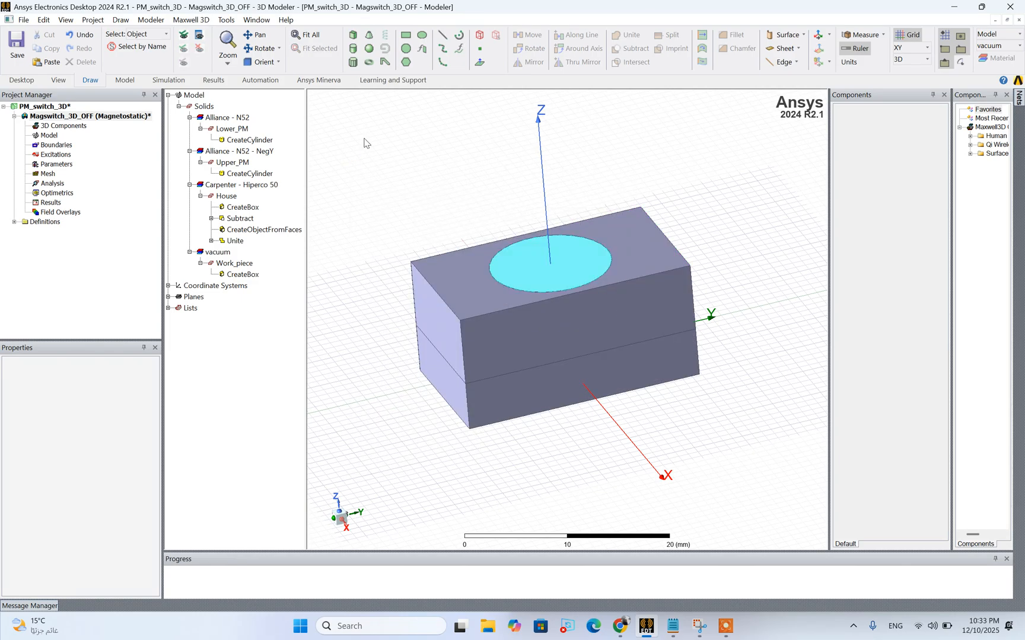
pyautogui.click(276, 49)
pyautogui.moveTo(572, 318)
pyautogui.mouseDown()
pyautogui.moveTo(550, 303)
pyautogui.moveTo(575, 313)
pyautogui.moveTo(589, 305)
pyautogui.moveTo(570, 310)
pyautogui.mouseUp()
pyautogui.click(256, 50)
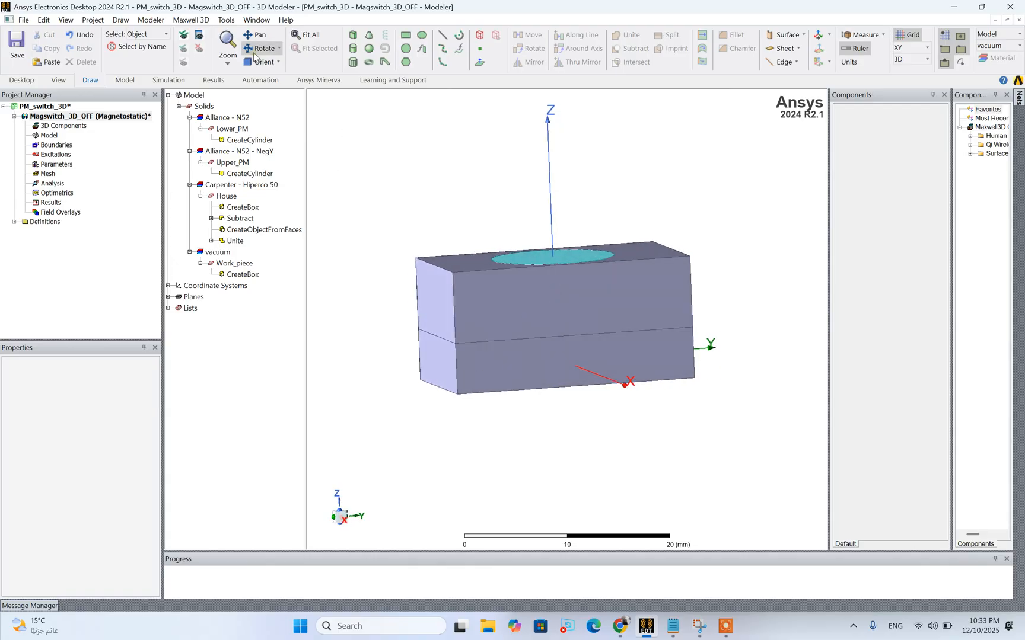
pyautogui.click(226, 196)
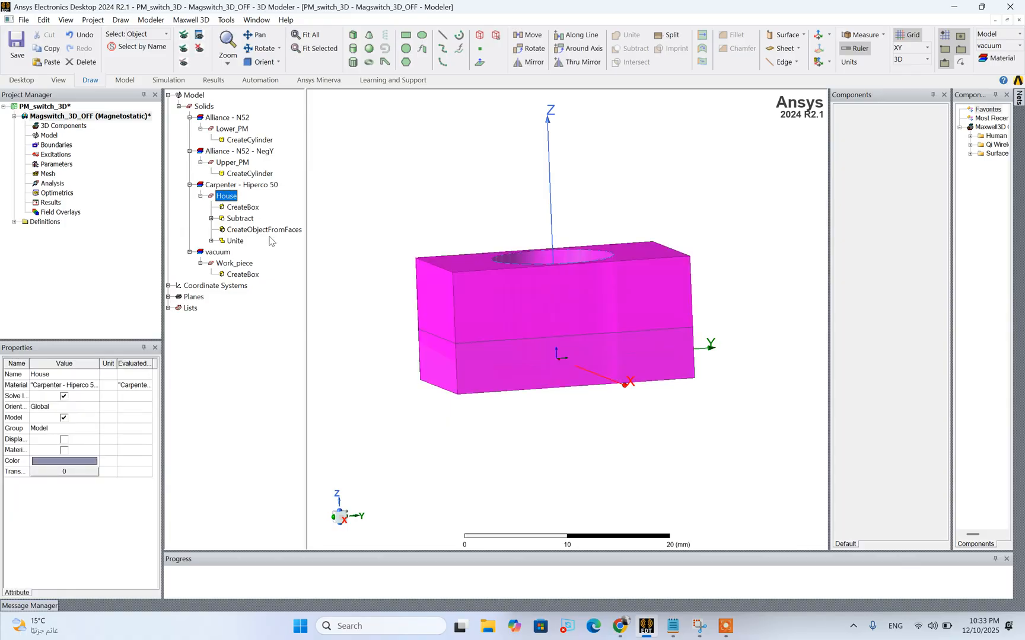
pyautogui.click(464, 350)
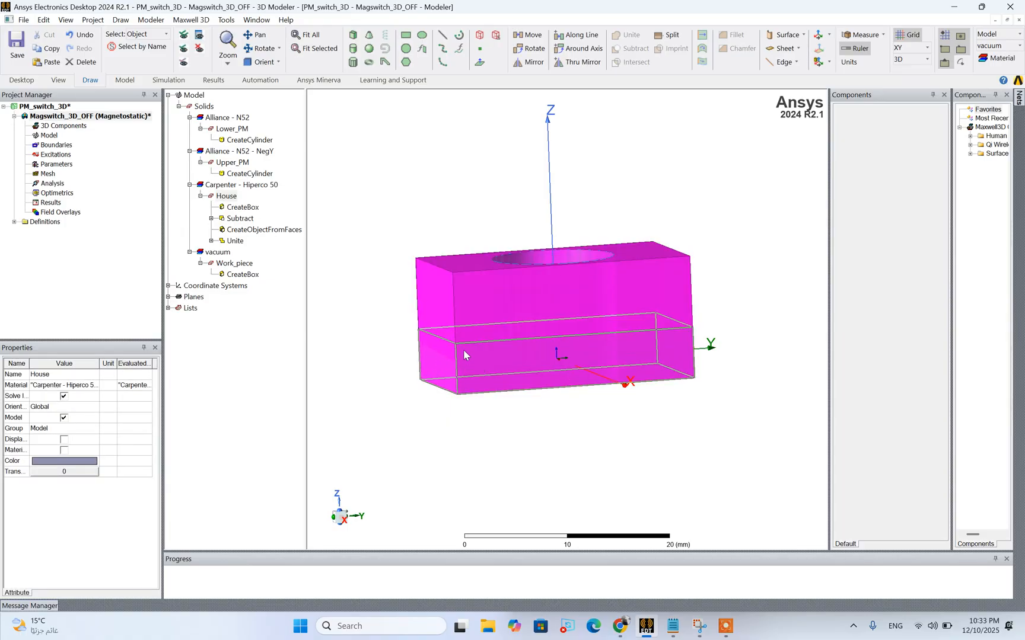
# Set the Z position of the Work_piece box to -height_pole_shoe-Target_height and accept the box properties
pyautogui.doubleClick(243, 275)
pyautogui.click(299, 325)
pyautogui.click(299, 323)
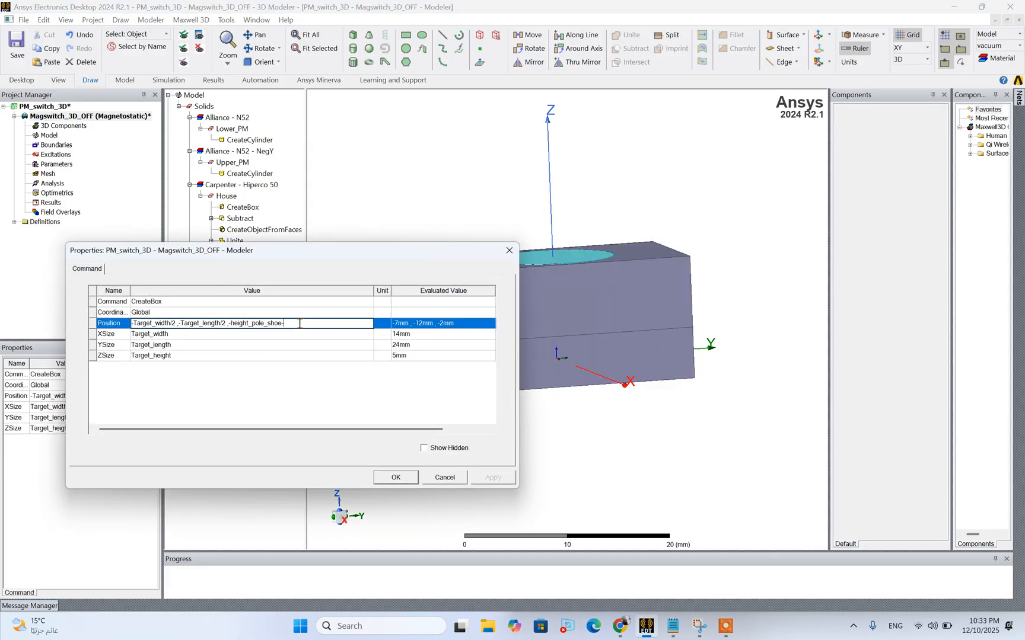
pyautogui.write('-tar')
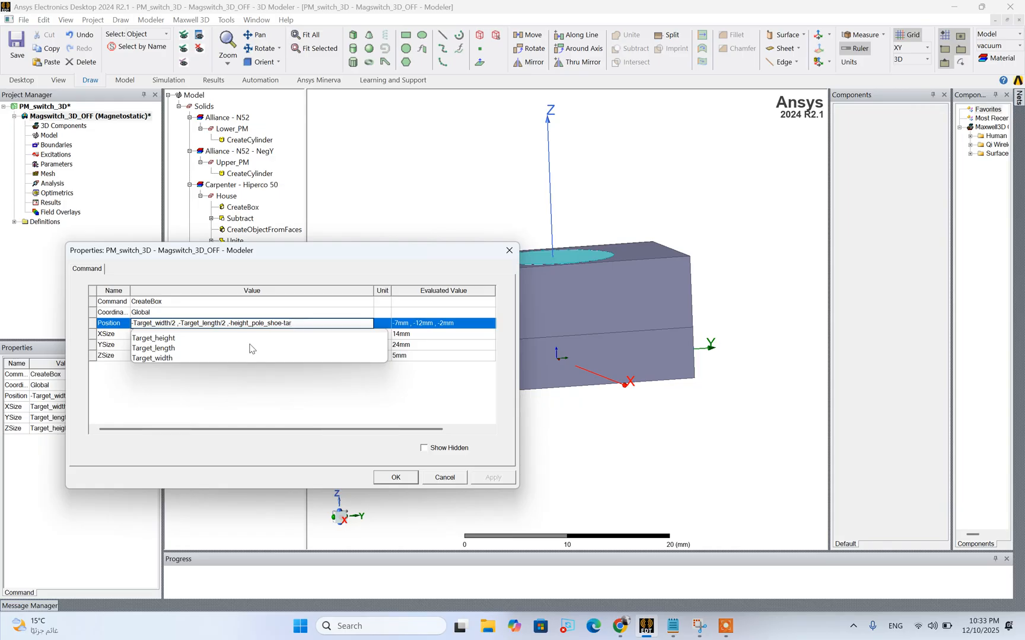
pyautogui.click(247, 338)
pyautogui.click(287, 379)
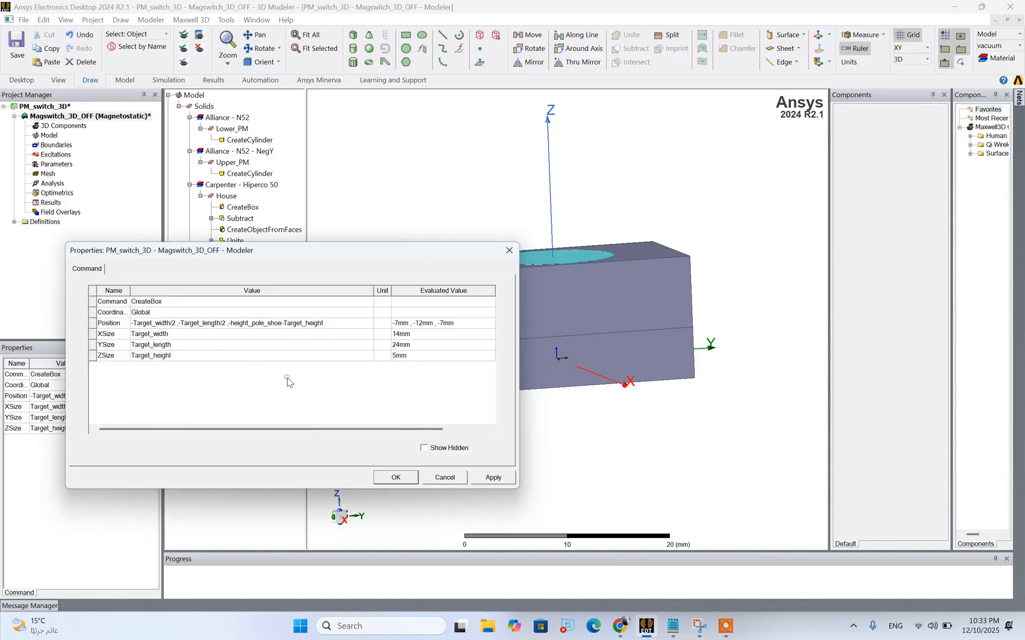
pyautogui.click(483, 478)
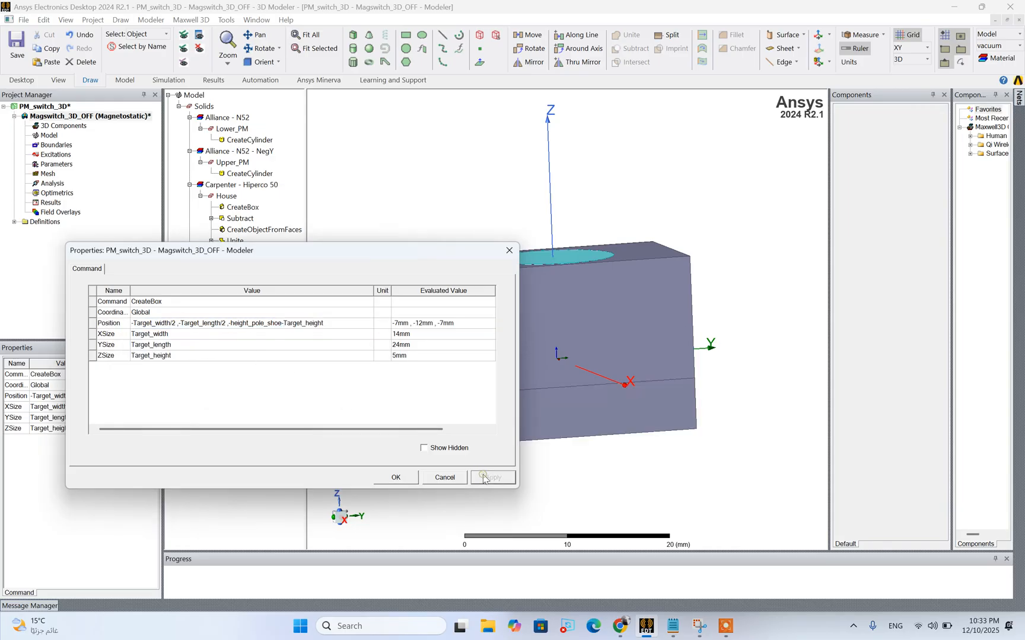
pyautogui.click(395, 477)
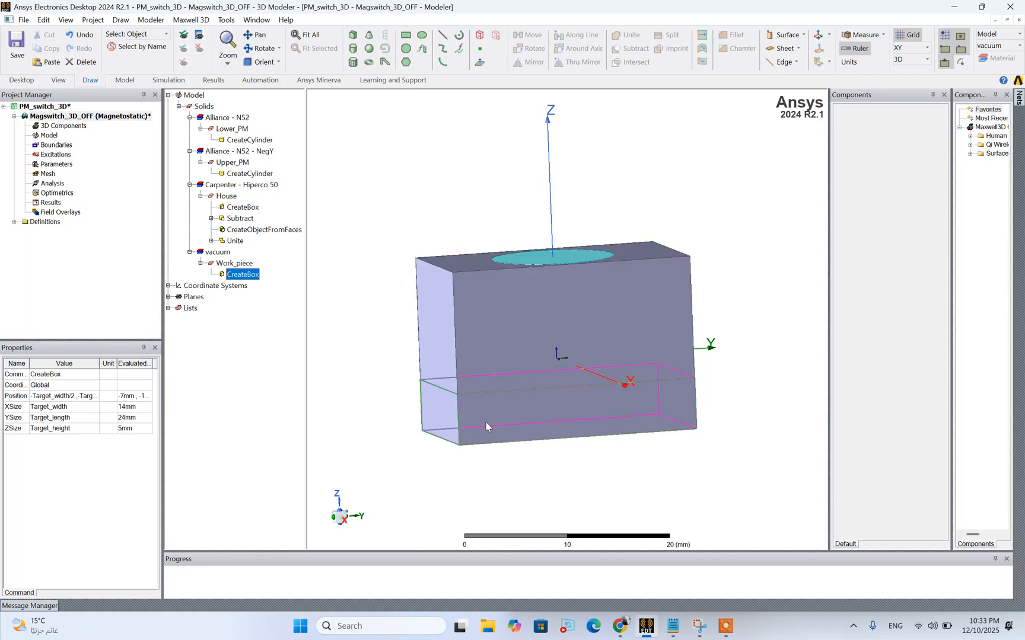
# Start assigning a material to Work_piece, look up its material in the 3D design specifications, and pick M19_29G from the material library
pyautogui.click(243, 263)
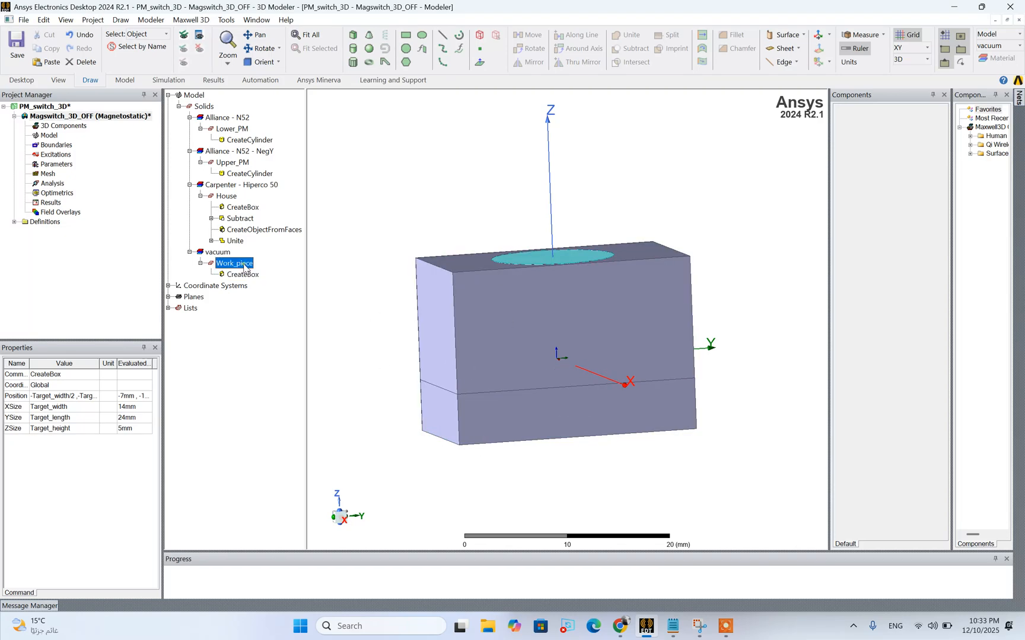
pyautogui.rightClick(245, 266)
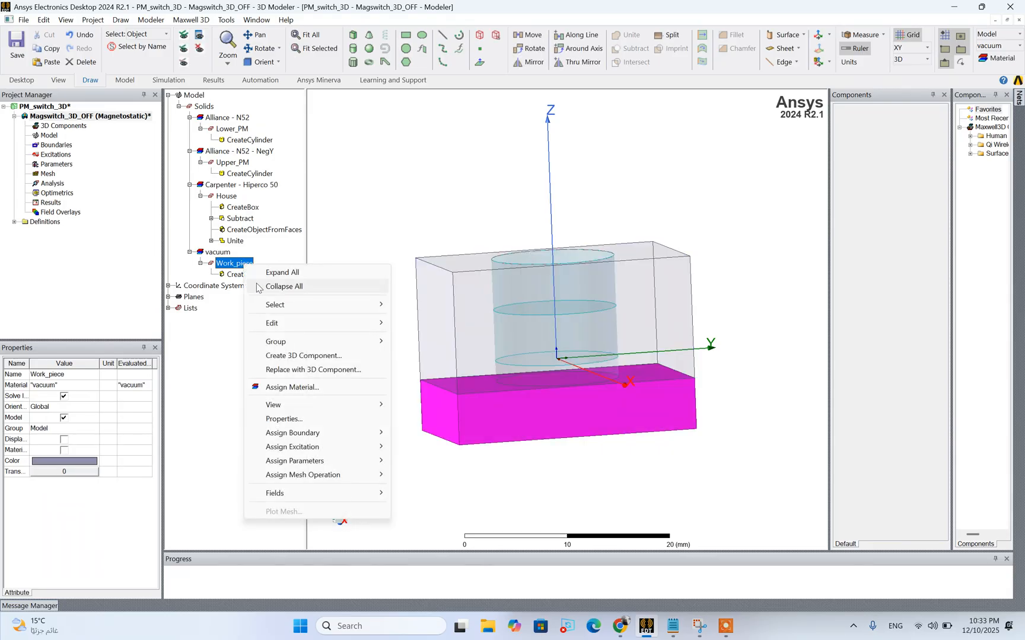
pyautogui.click(300, 388)
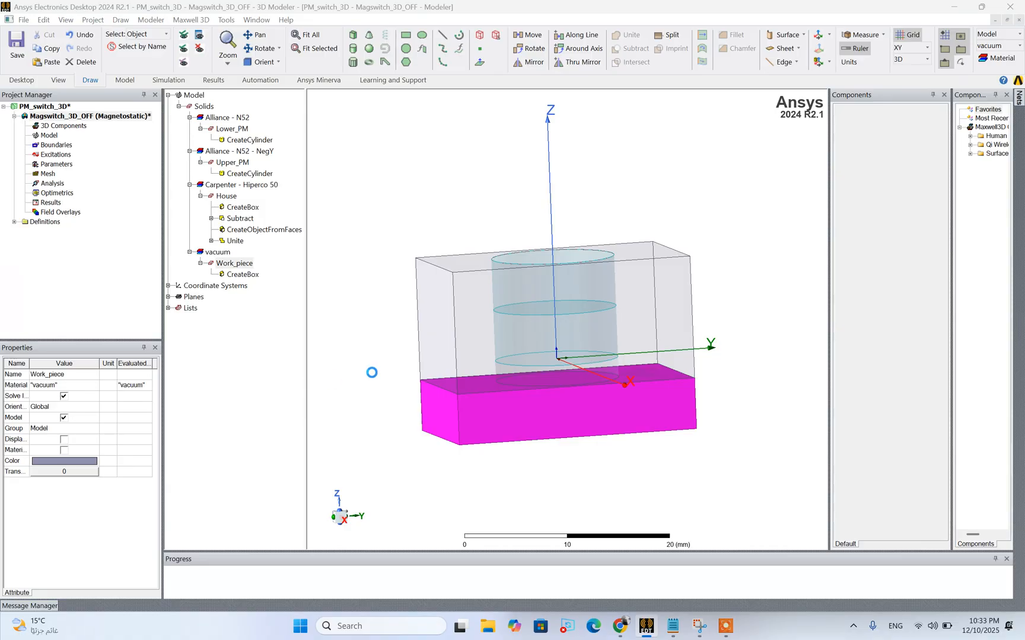
pyautogui.click(674, 627)
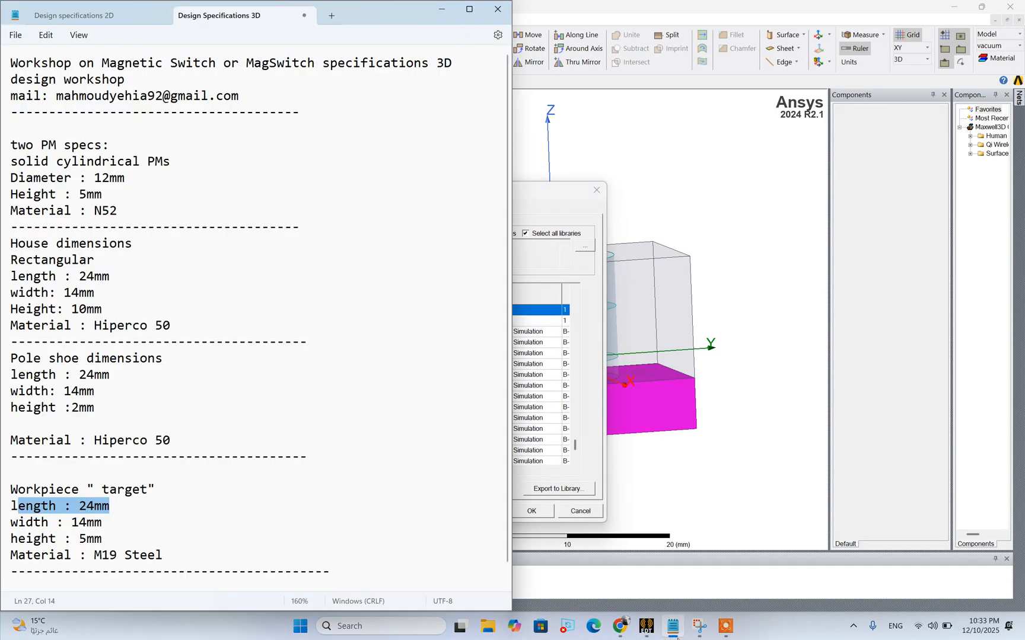
pyautogui.moveTo(172, 557); pyautogui.dragTo(18, 558)
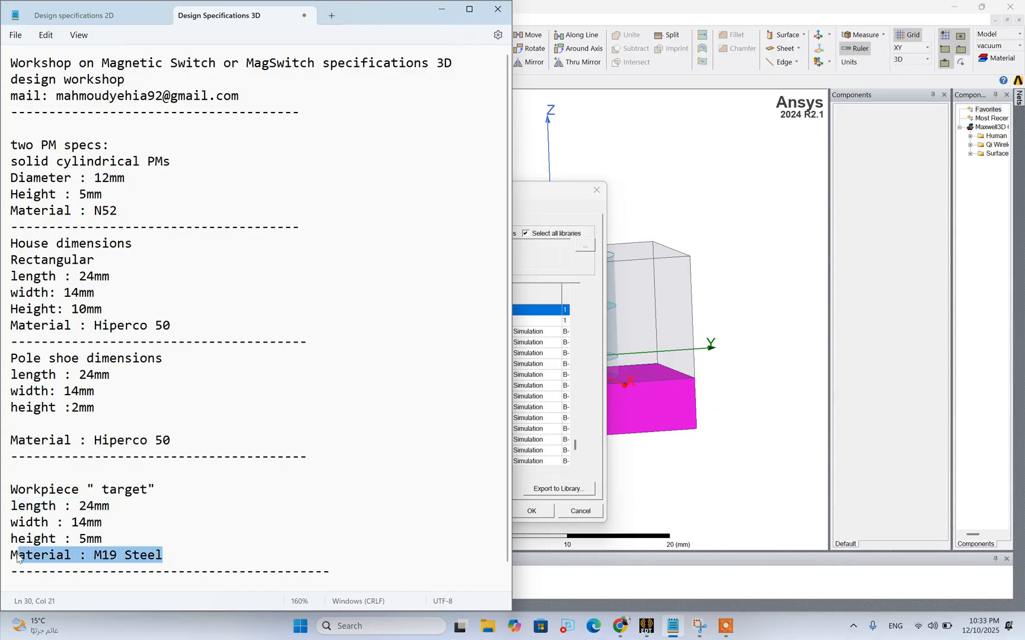
pyautogui.click(674, 627)
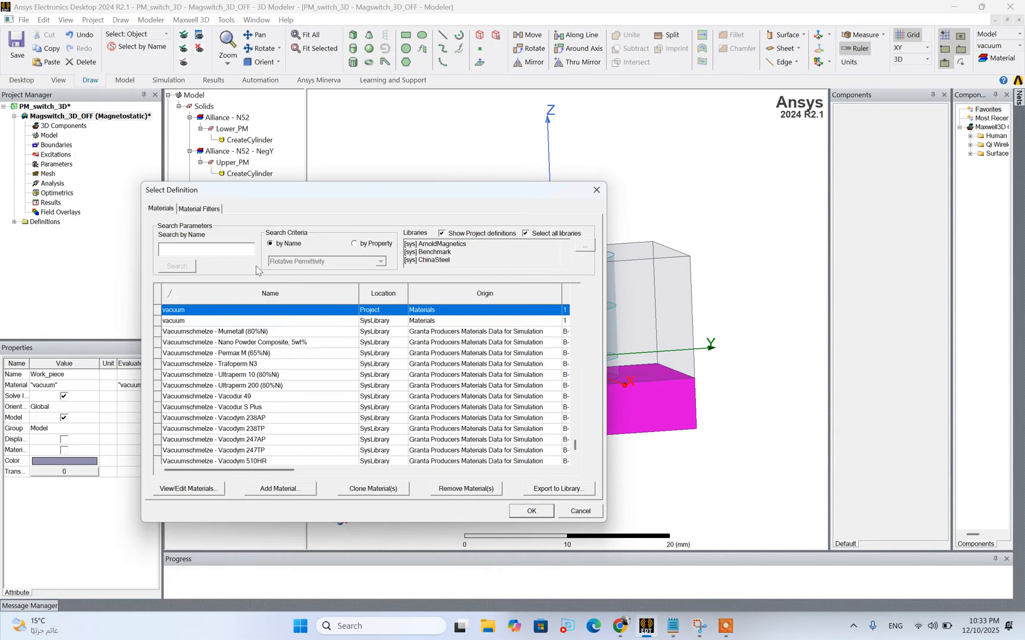
pyautogui.write('M19')
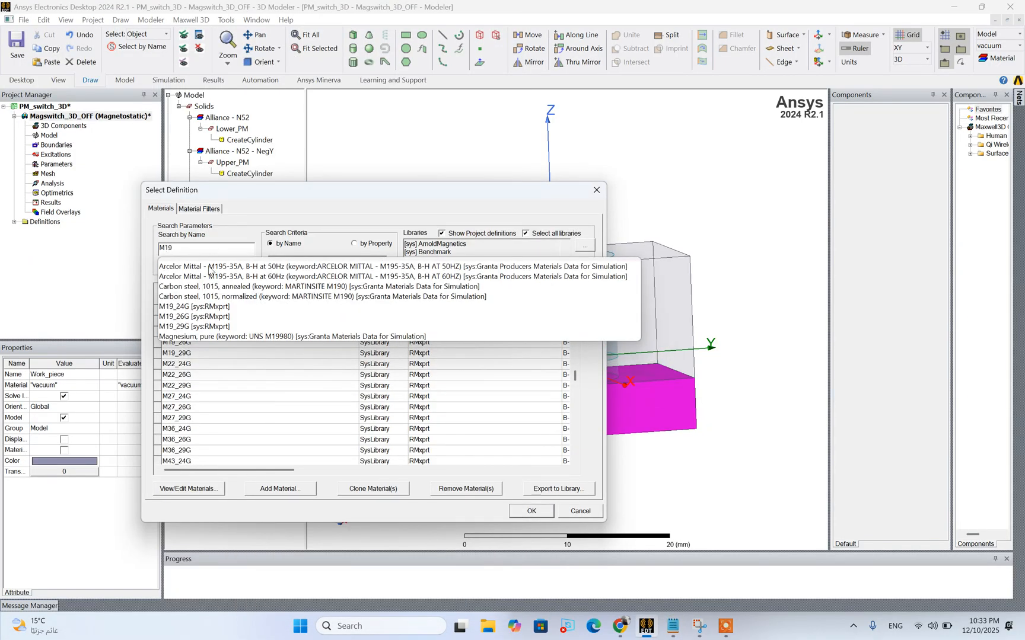
pyautogui.click(180, 327)
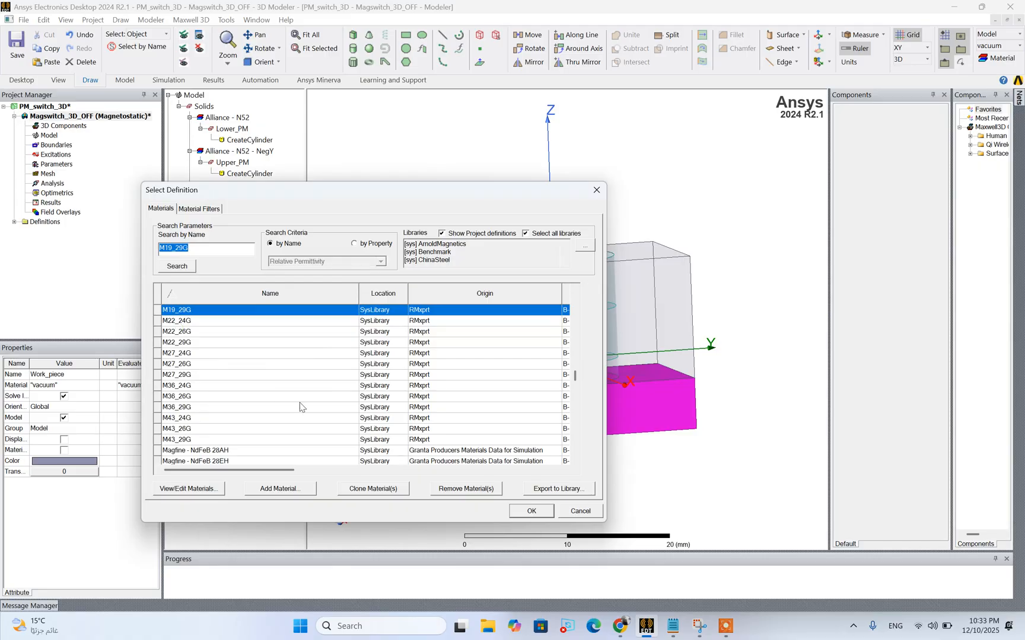
# Review the B-H curve of M19_29G and assign this material to Work_piece
pyautogui.click(209, 488)
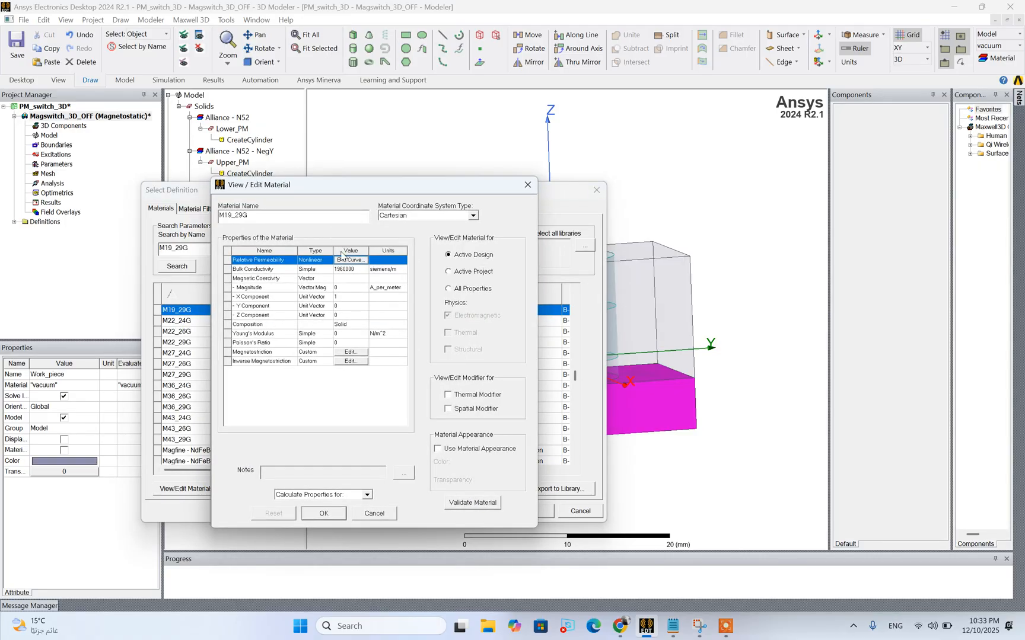
pyautogui.click(349, 260)
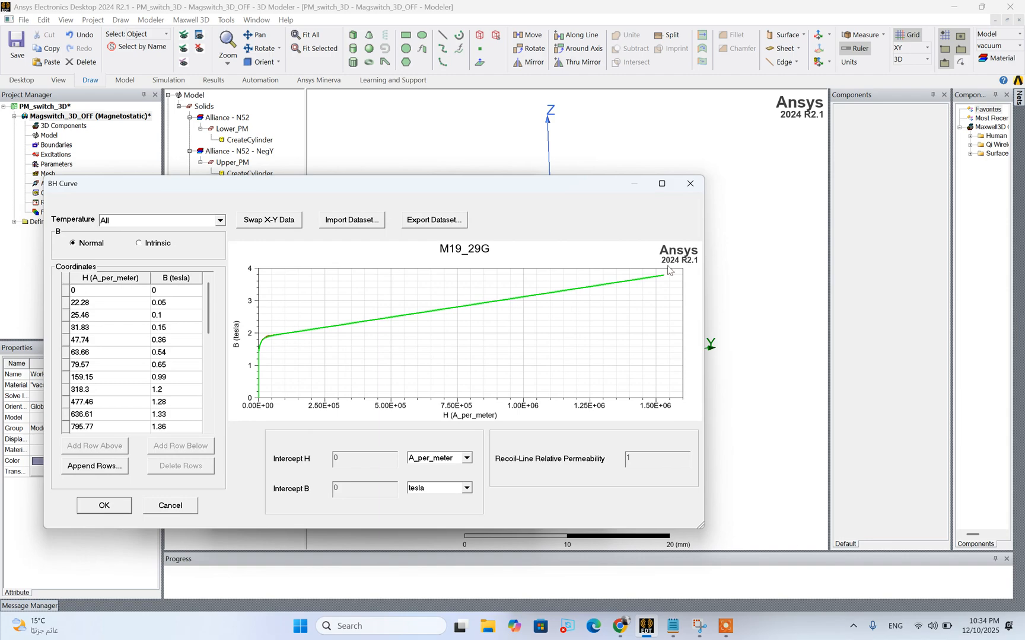
pyautogui.click(690, 183)
pyautogui.click(329, 514)
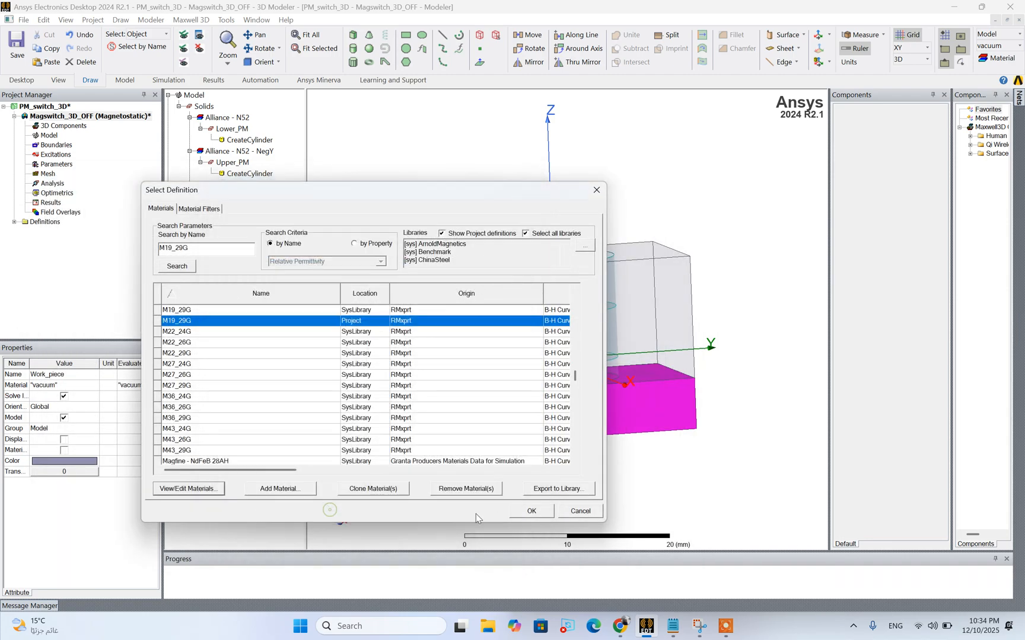
pyautogui.click(531, 511)
pyautogui.click(597, 503)
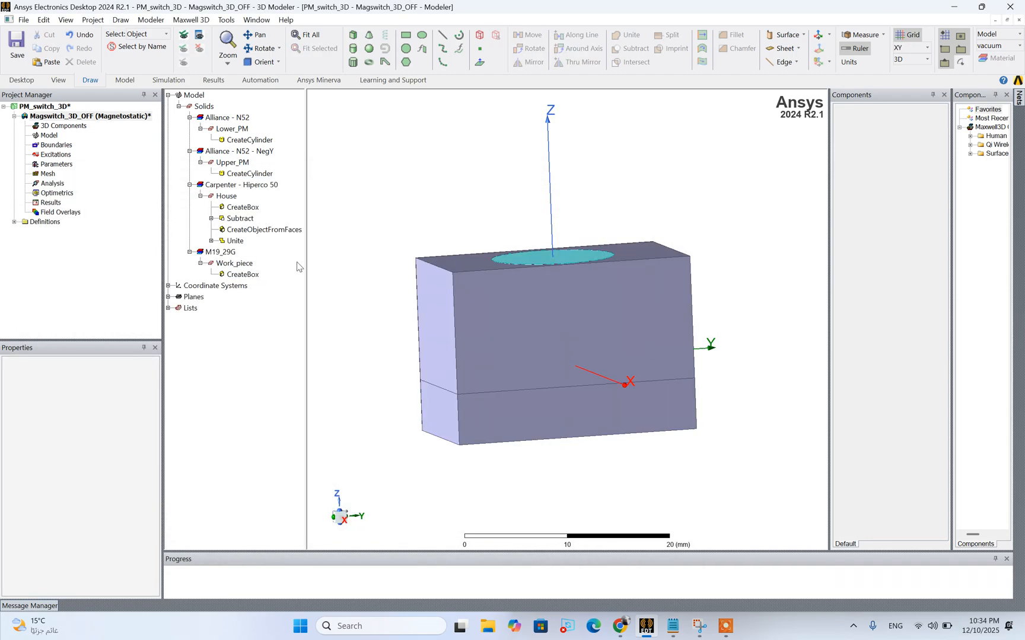
# Create a vacuum region around the whole assembly, padded similarly in all directions with a 150 percentage offset
pyautogui.click(76, 116)
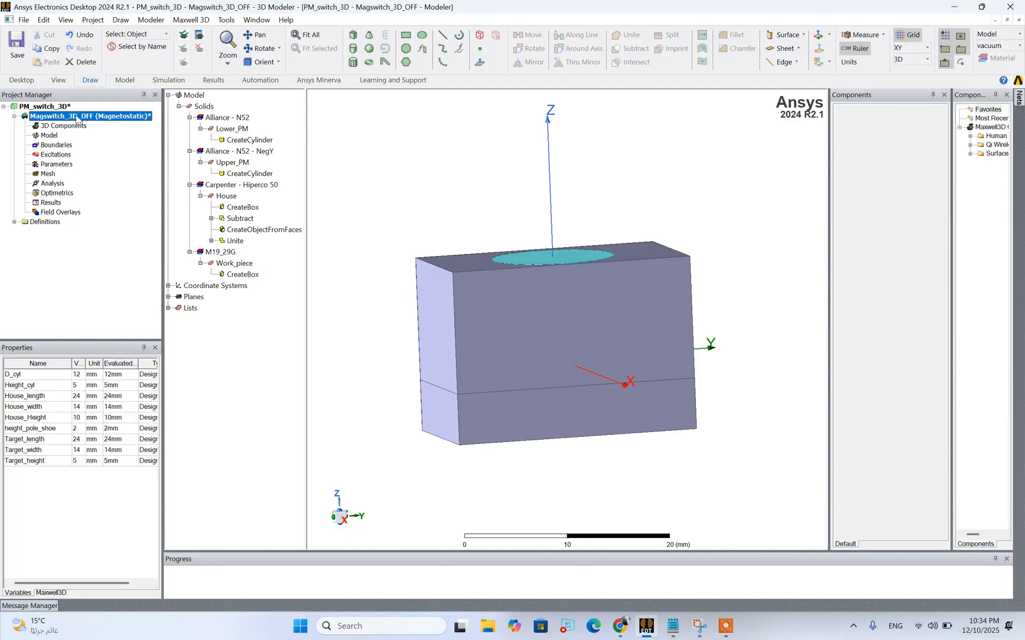
pyautogui.click(265, 53)
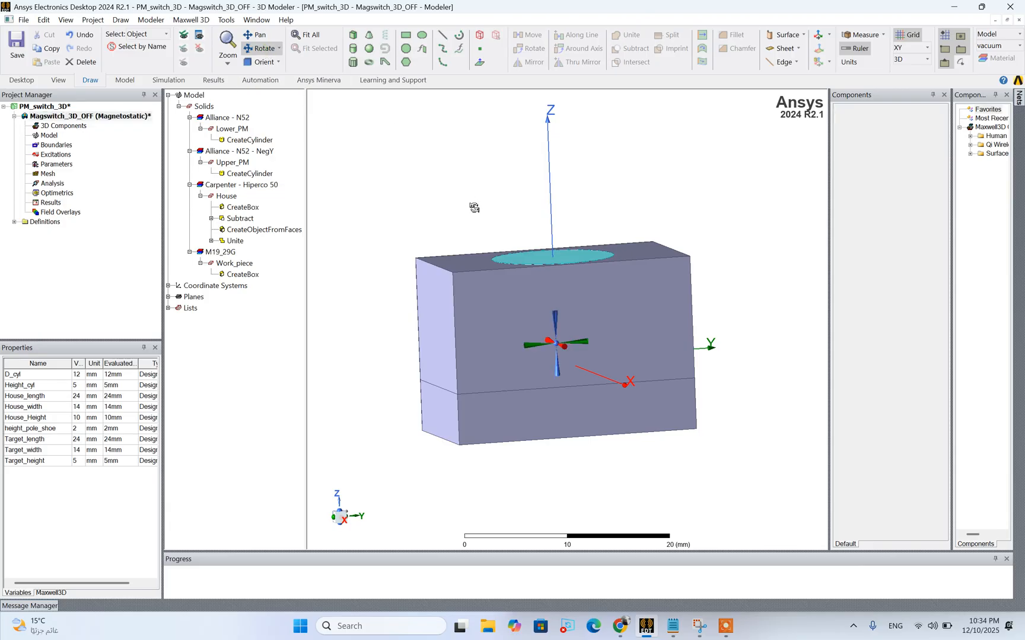
pyautogui.moveTo(476, 208); pyautogui.dragTo(488, 222)
pyautogui.scroll(-2, 487, 222)
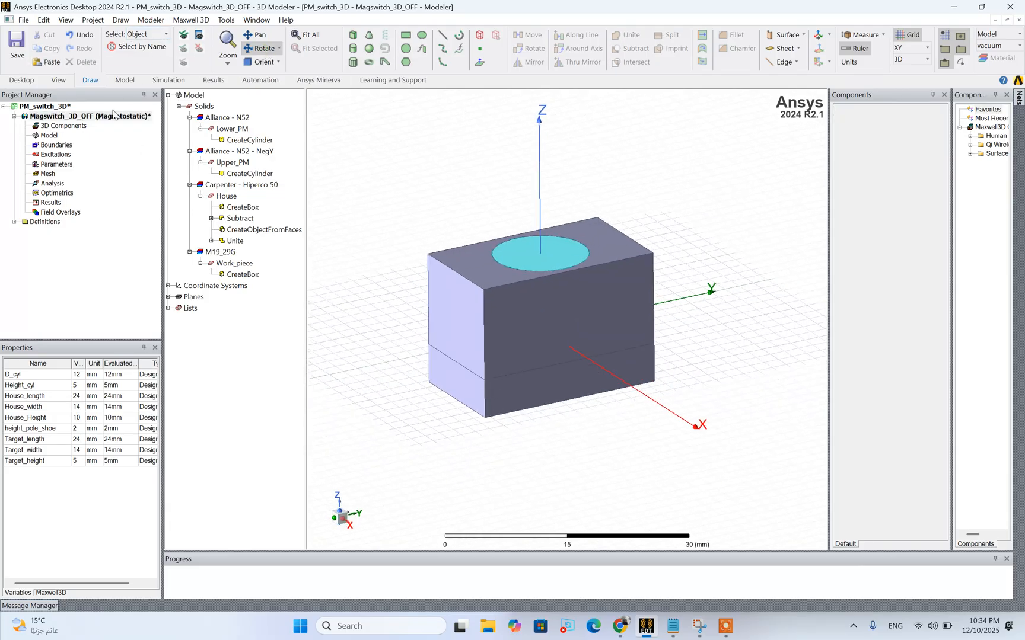
pyautogui.click(89, 117)
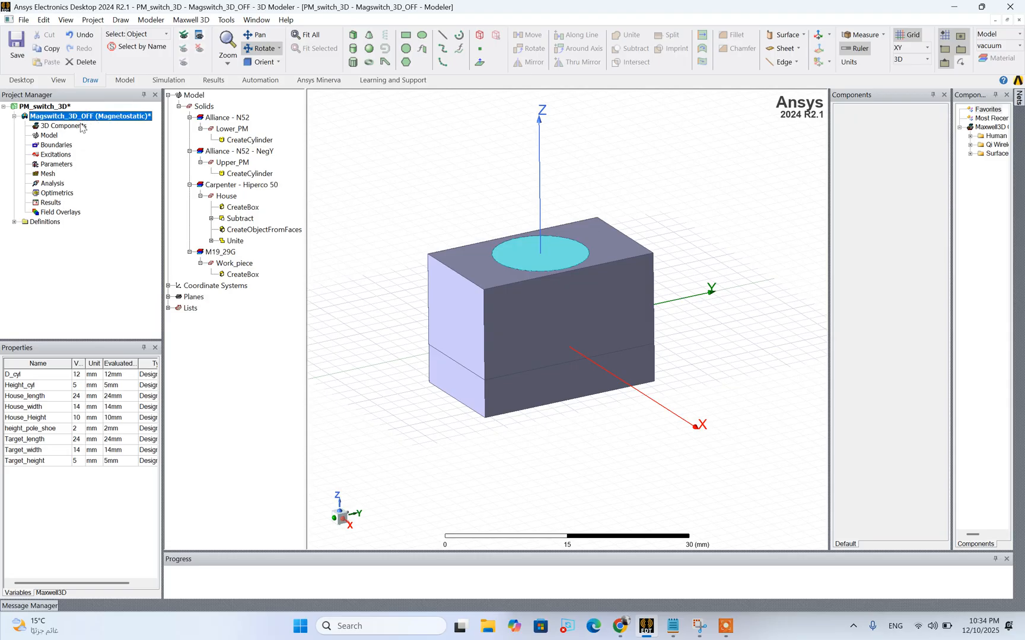
pyautogui.click(120, 19)
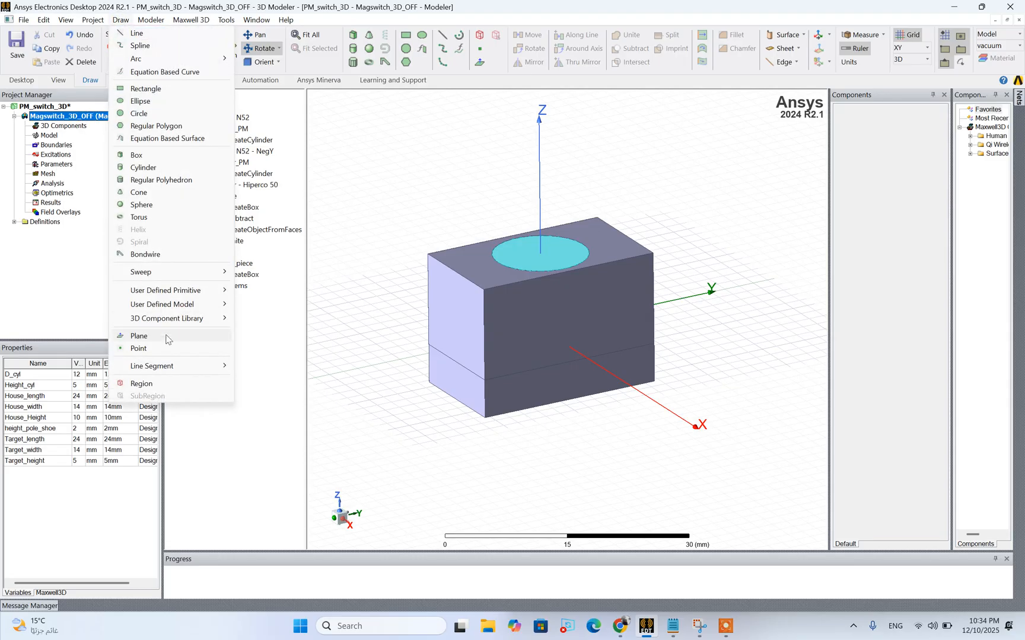
pyautogui.click(141, 383)
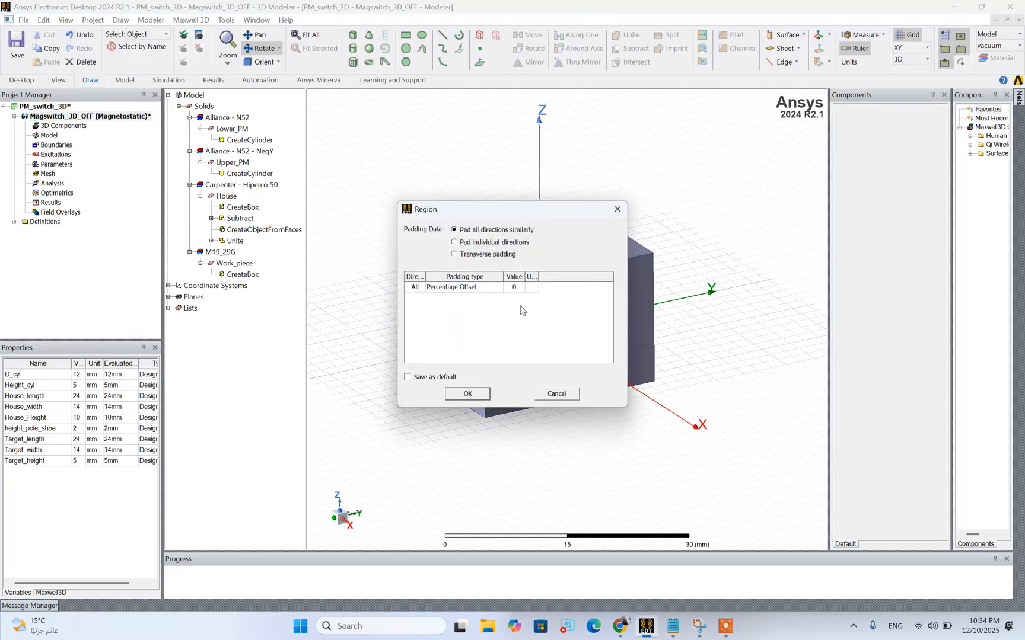
pyautogui.doubleClick(515, 287)
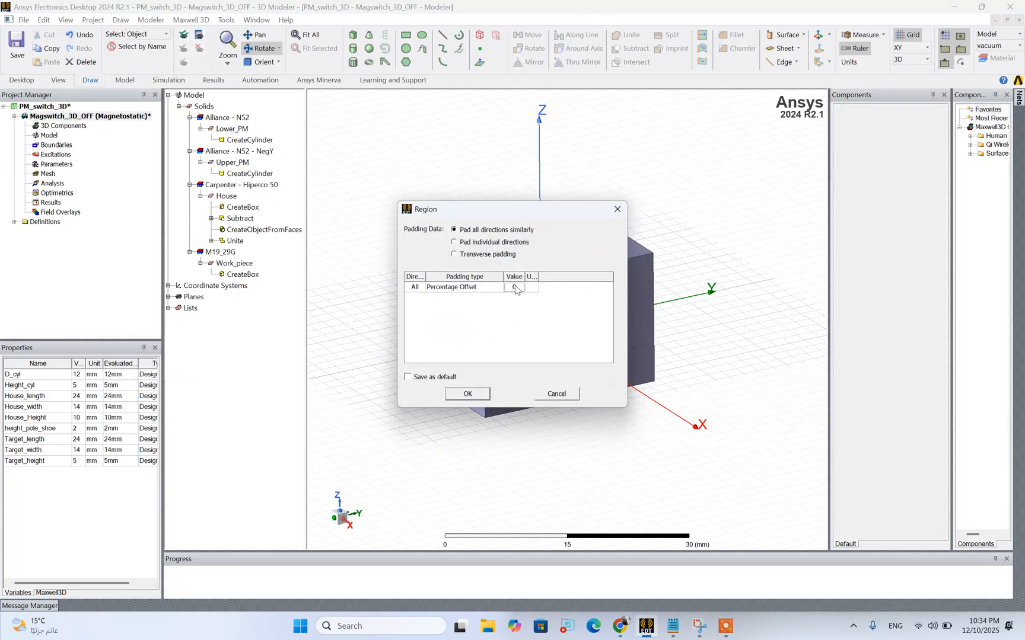
pyautogui.click(485, 323)
pyautogui.click(481, 394)
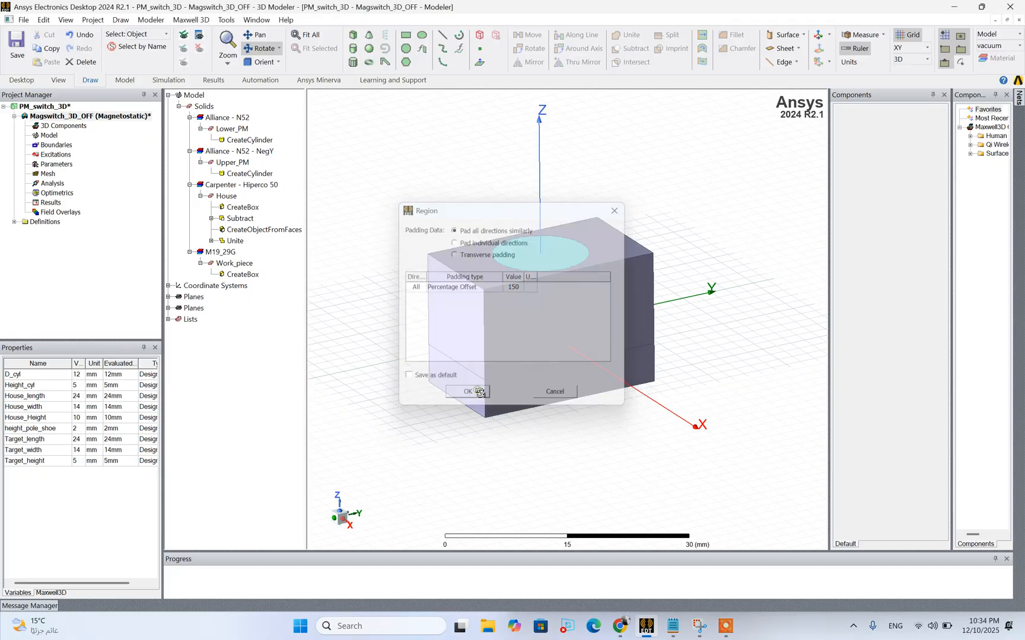
pyautogui.scroll(-5, 544, 351)
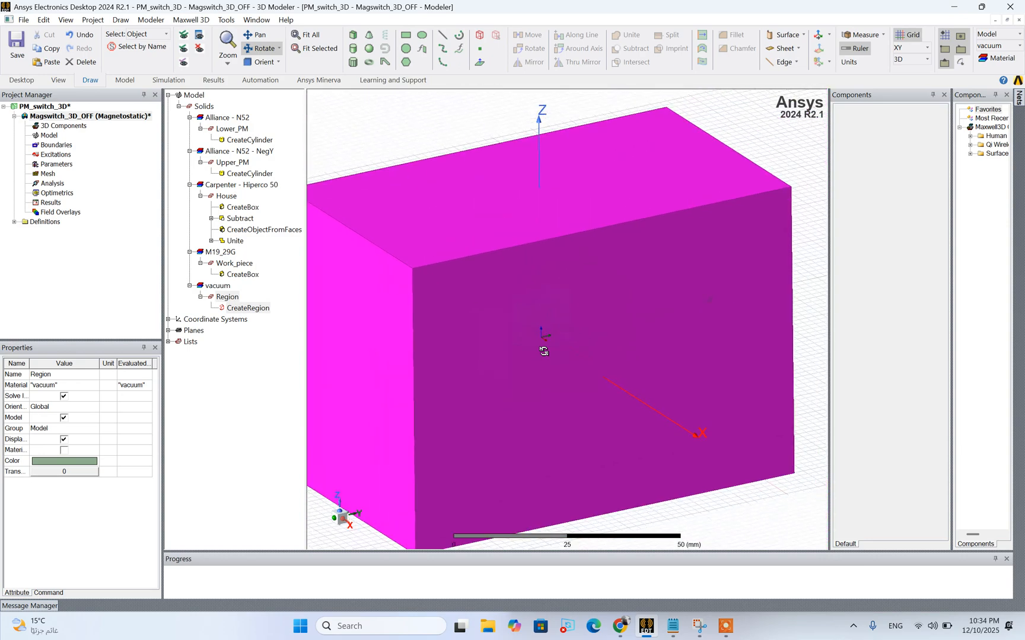
pyautogui.scroll(-1, 544, 351)
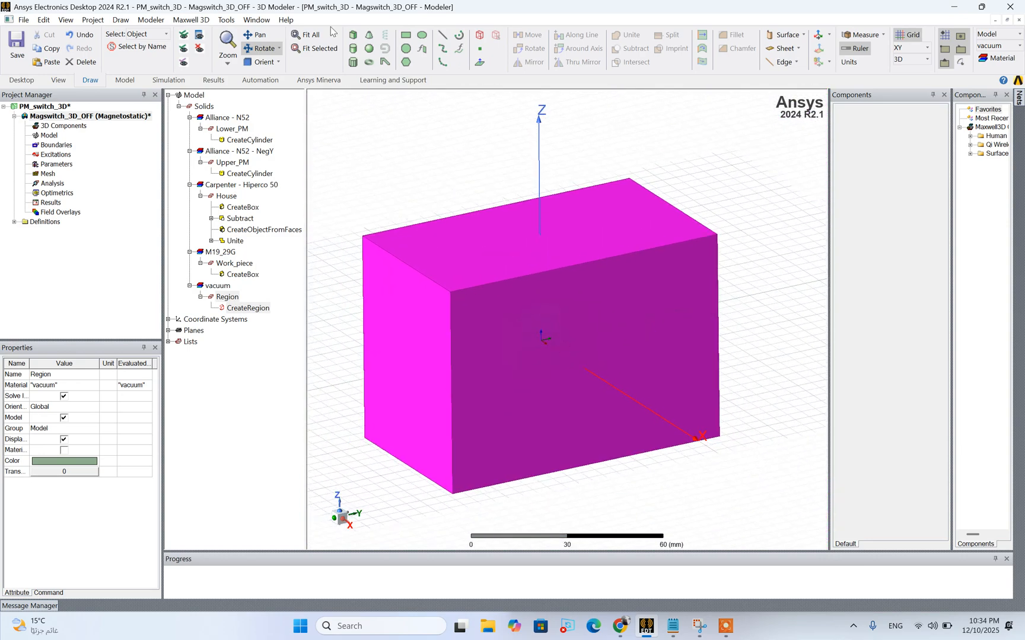
pyautogui.click(530, 179)
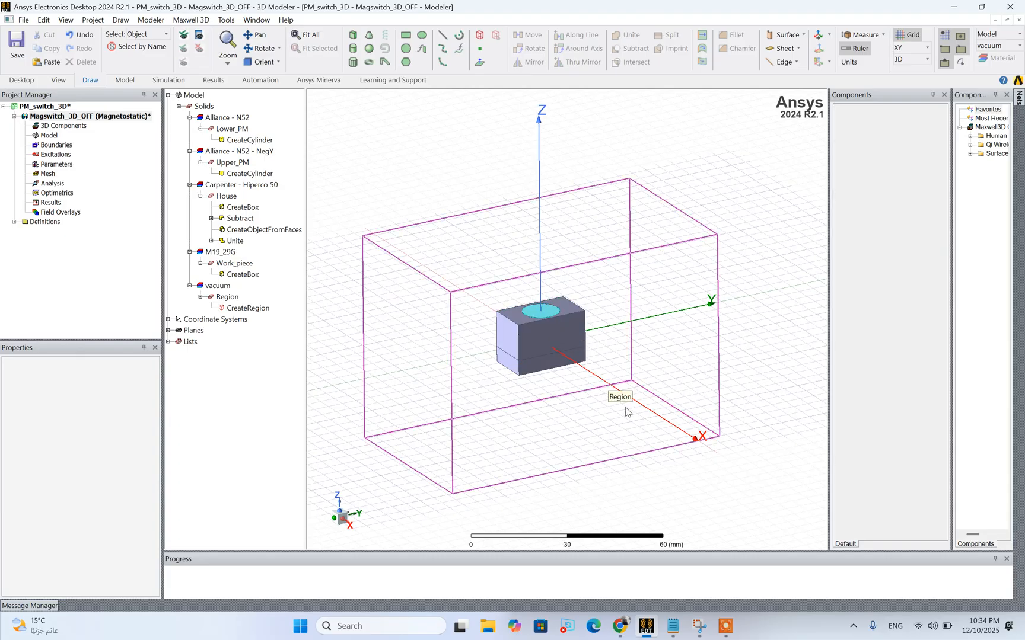
# Assign a surface approximation mesh operation to all objects, with the curved surface resolution slider set two notches finer than its default
pyautogui.scroll(1, 626, 411)
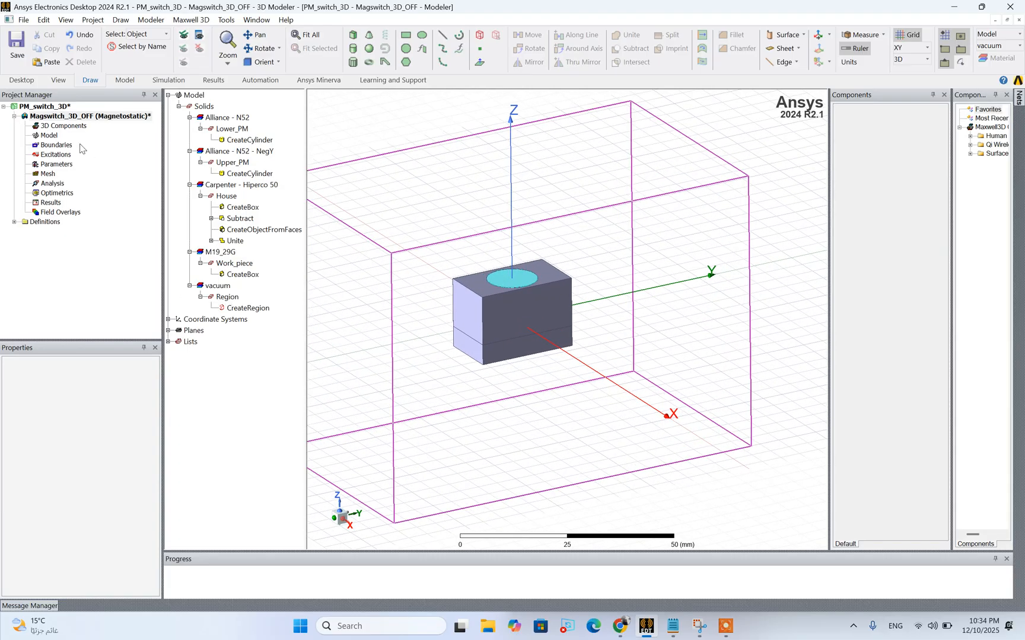
pyautogui.scroll(-1, 716, 289)
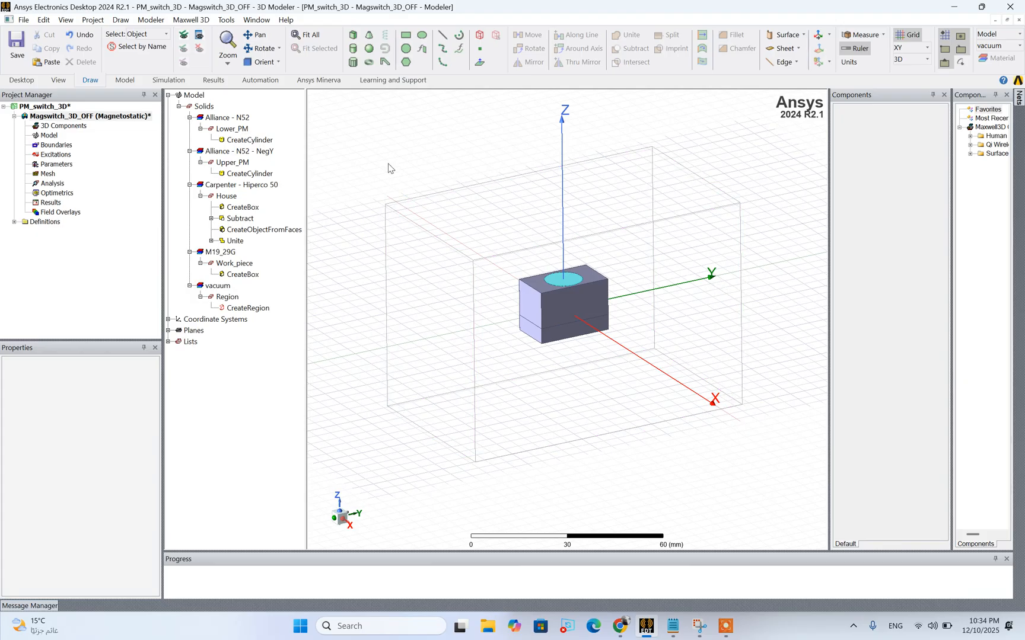
pyautogui.hotkey('ctrl', 'a')
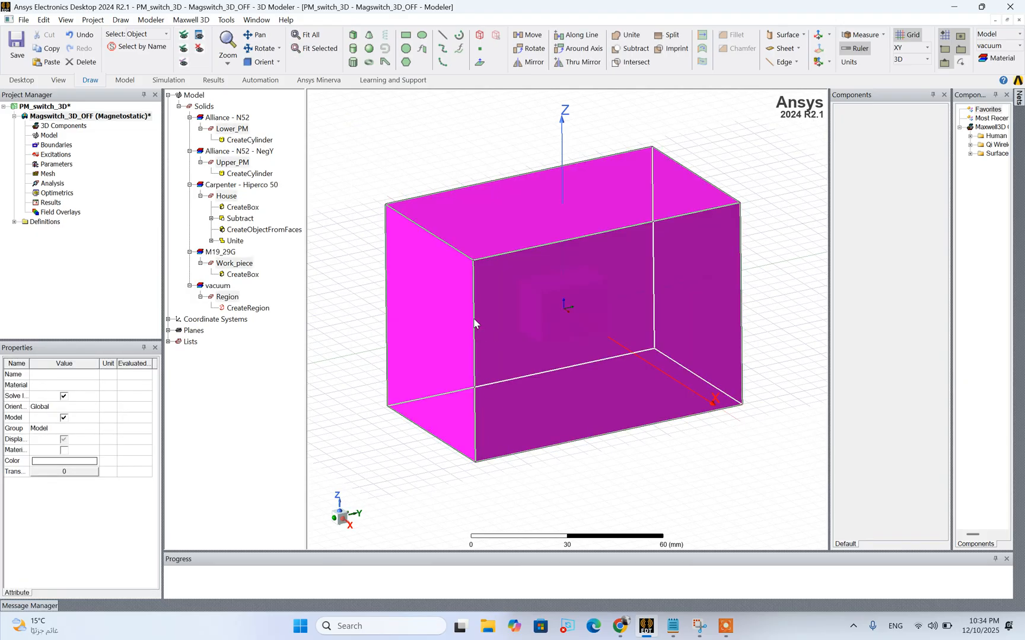
pyautogui.rightClick(474, 322)
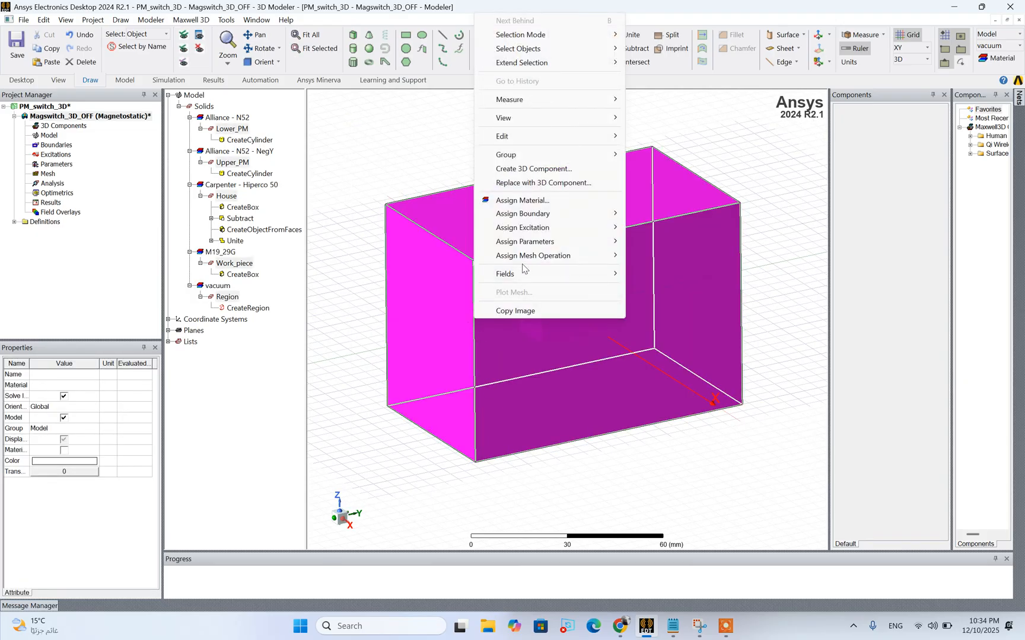
pyautogui.moveTo(615, 262)
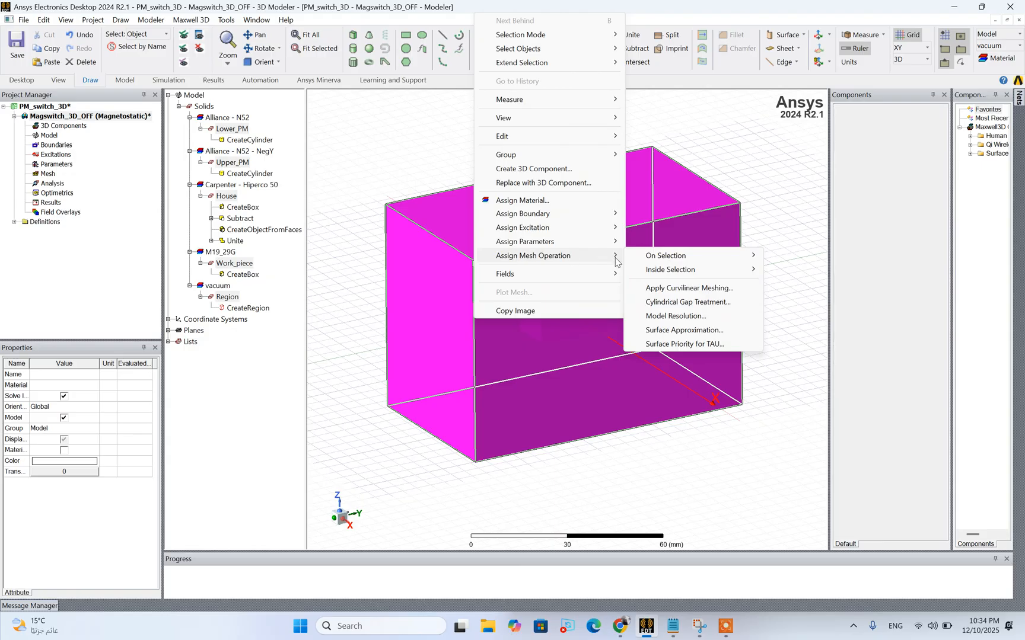
pyautogui.click(656, 330)
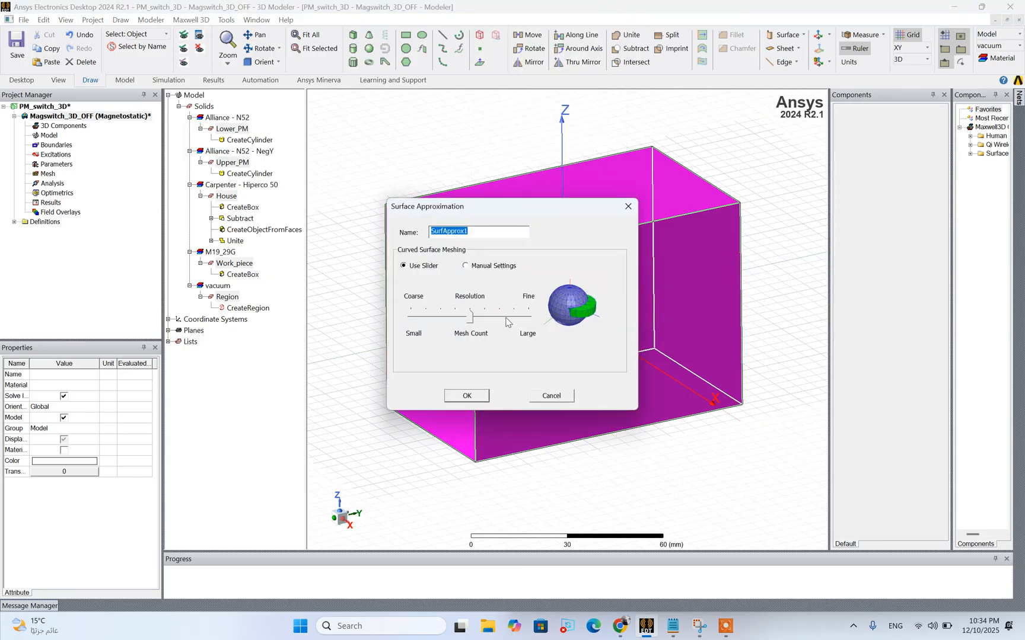
pyautogui.click(507, 319)
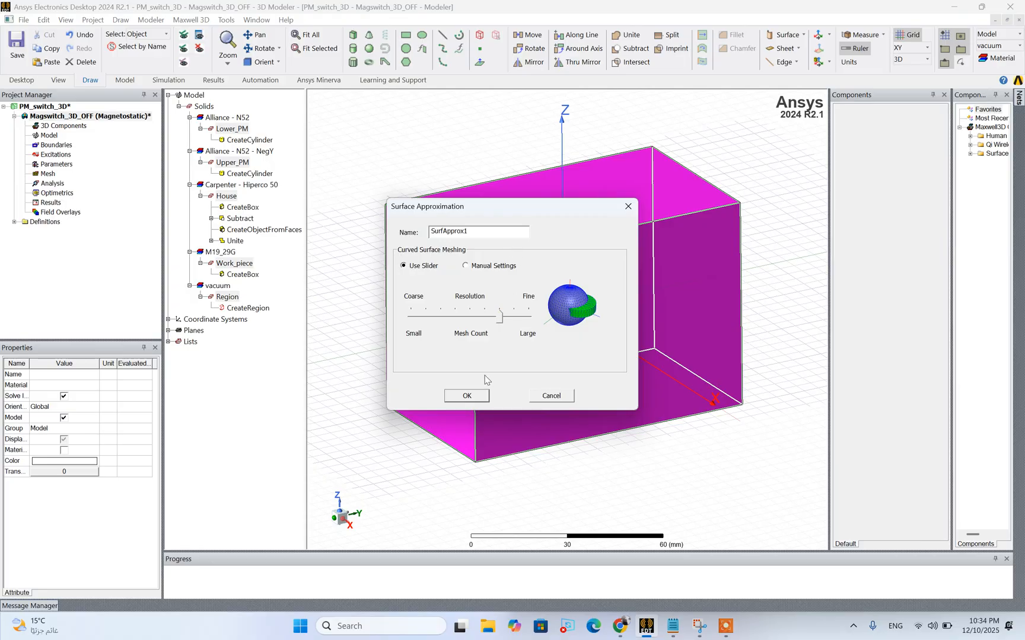
pyautogui.click(466, 395)
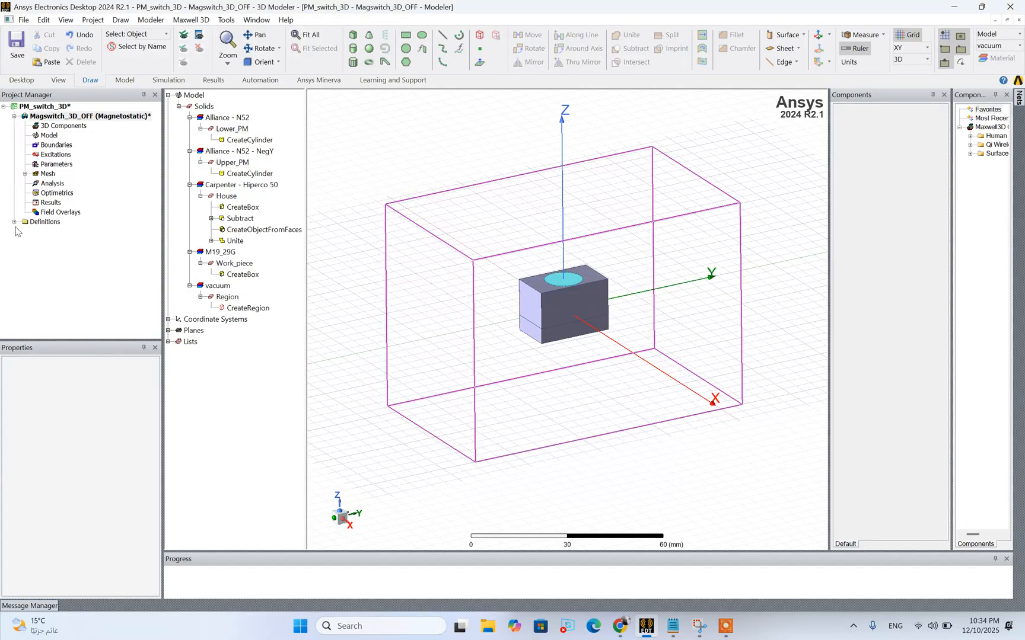
pyautogui.click(50, 183)
pyautogui.click(26, 173)
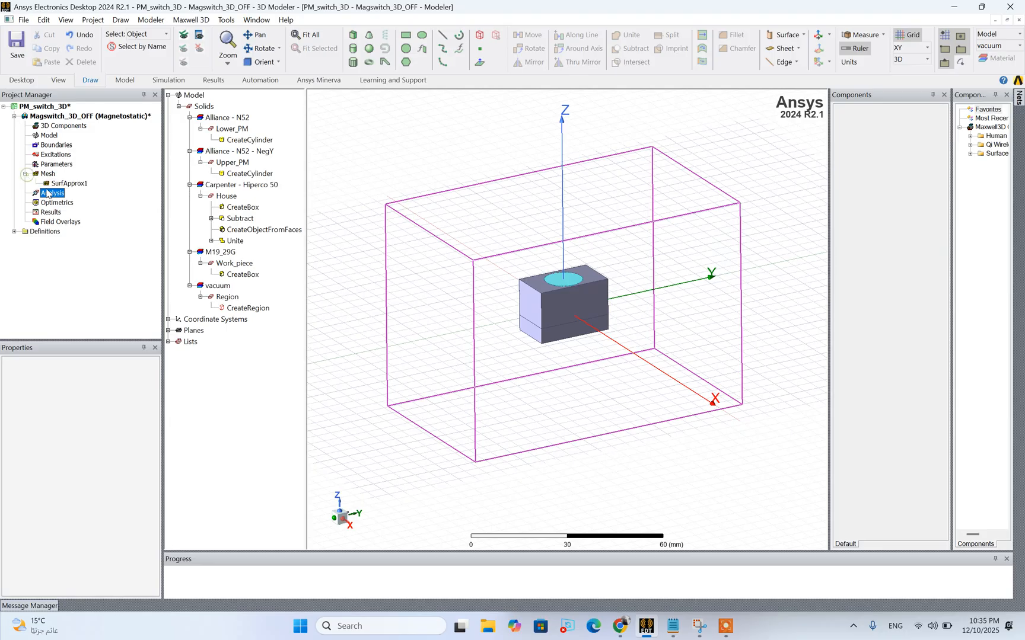
# Add a magnetostatic solution setup with 10 maximum passes and a percent error of 3, reviewing its convergence and solver options
pyautogui.rightClick(47, 193)
pyautogui.click(66, 214)
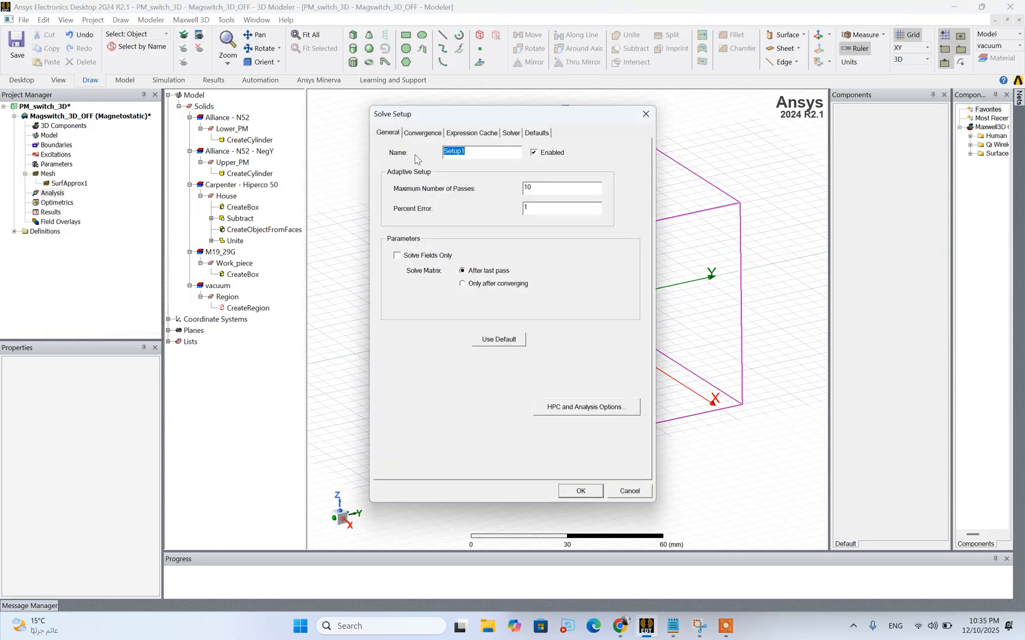
pyautogui.doubleClick(529, 206)
pyautogui.click(421, 133)
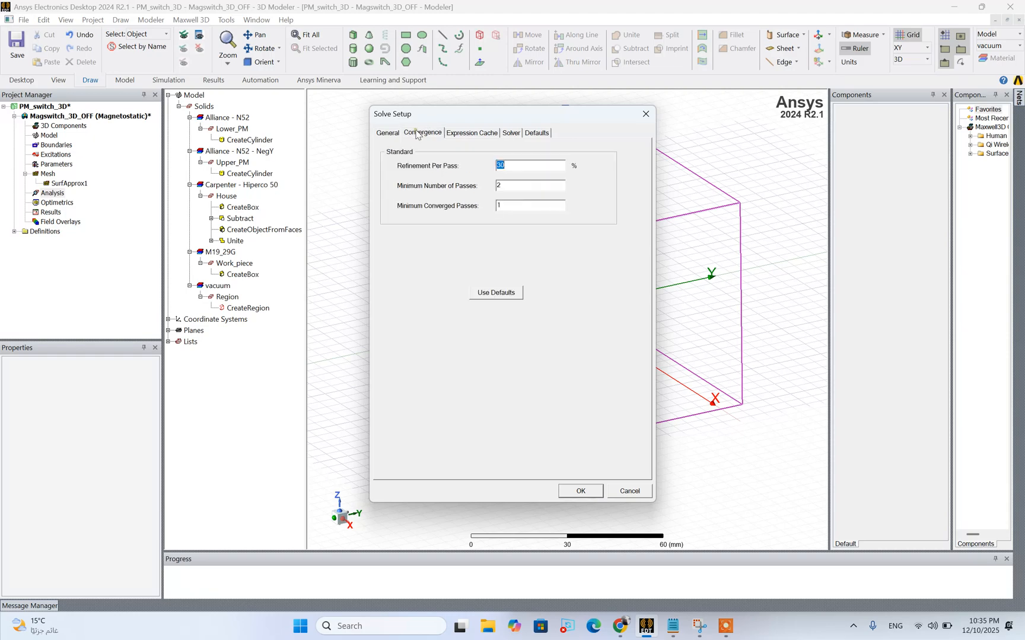
pyautogui.click(494, 134)
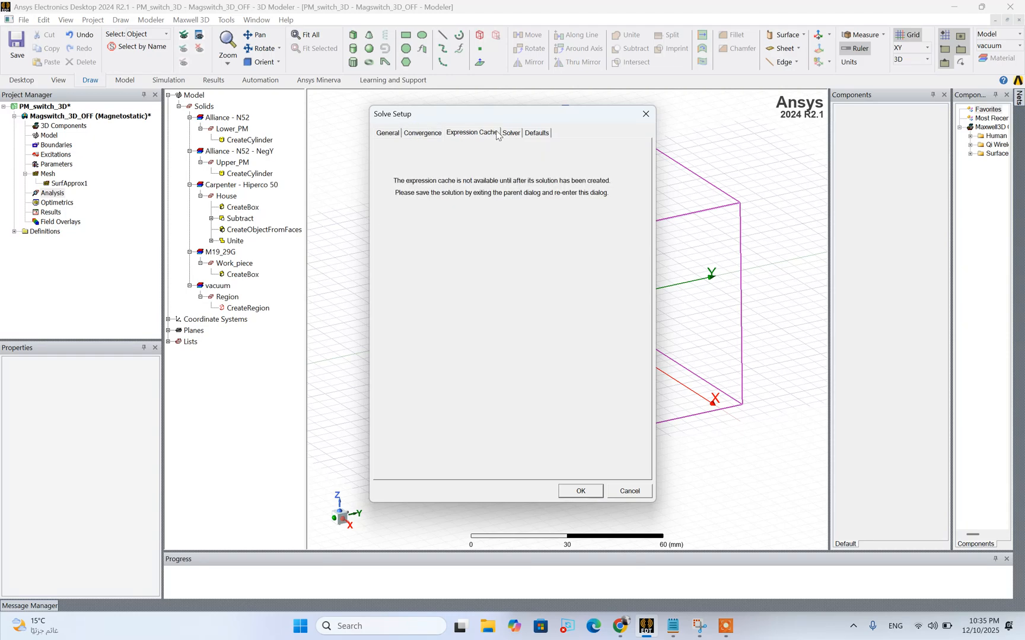
pyautogui.click(511, 134)
pyautogui.click(536, 134)
pyautogui.click(394, 132)
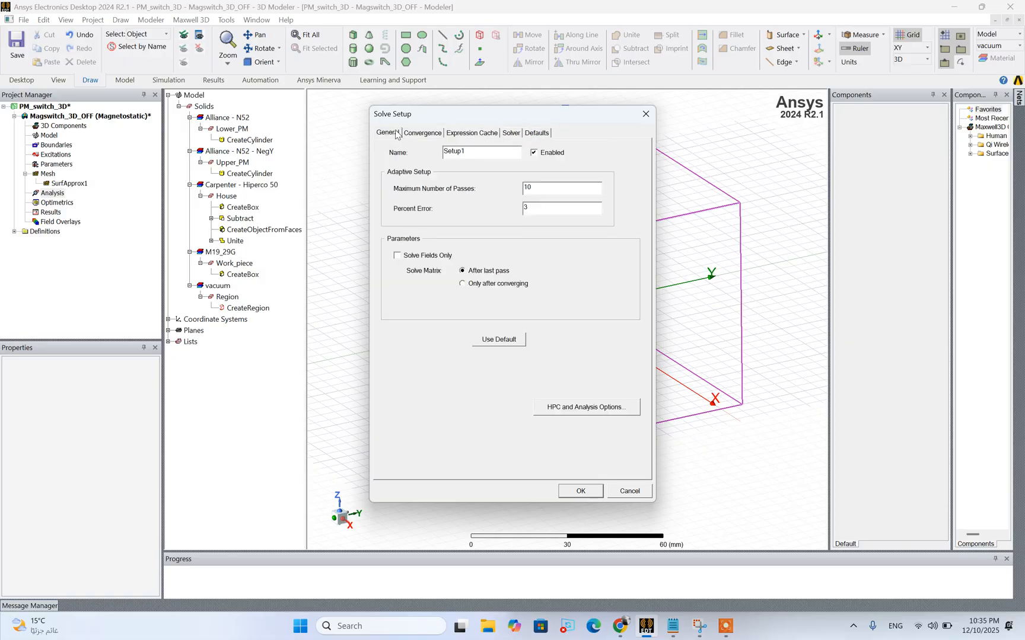
pyautogui.click(575, 491)
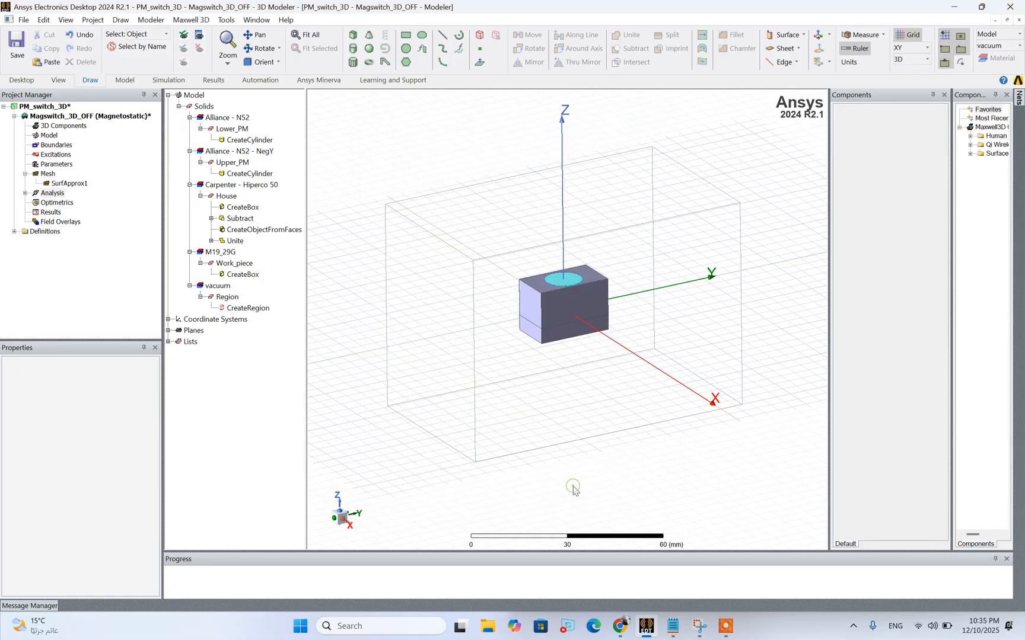
pyautogui.click(25, 193)
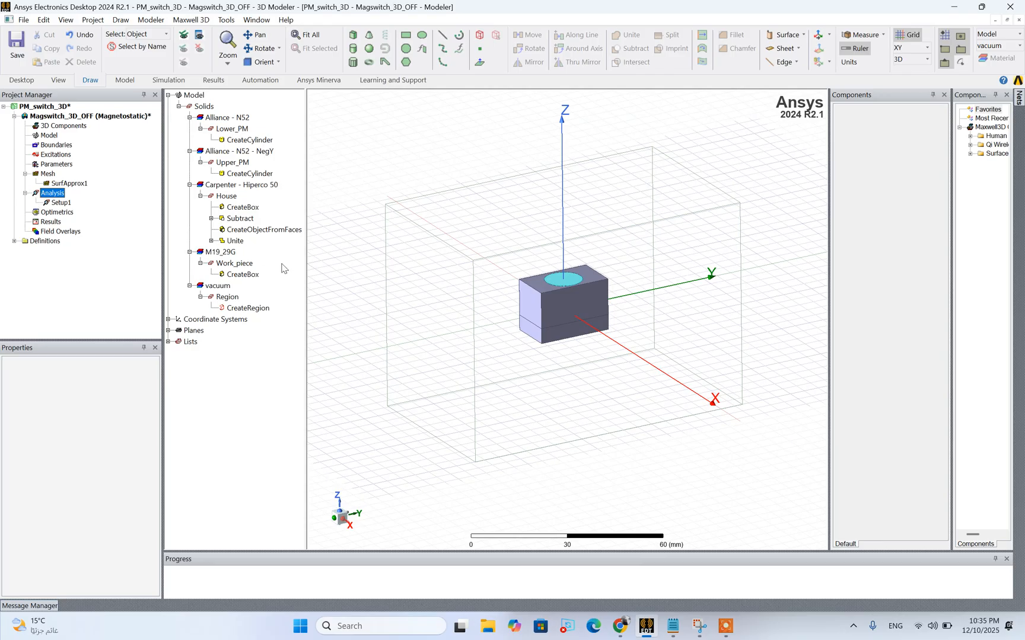
# Hide the vacuum Region in the 3D view so the switch and workpiece are directly selectable
pyautogui.click(542, 343)
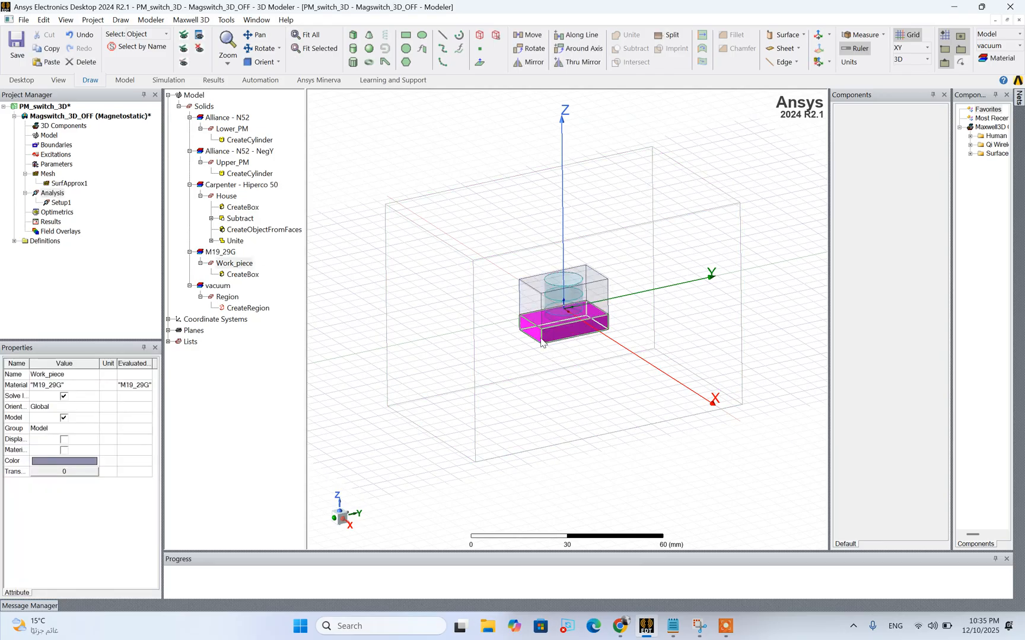
pyautogui.scroll(2, 541, 343)
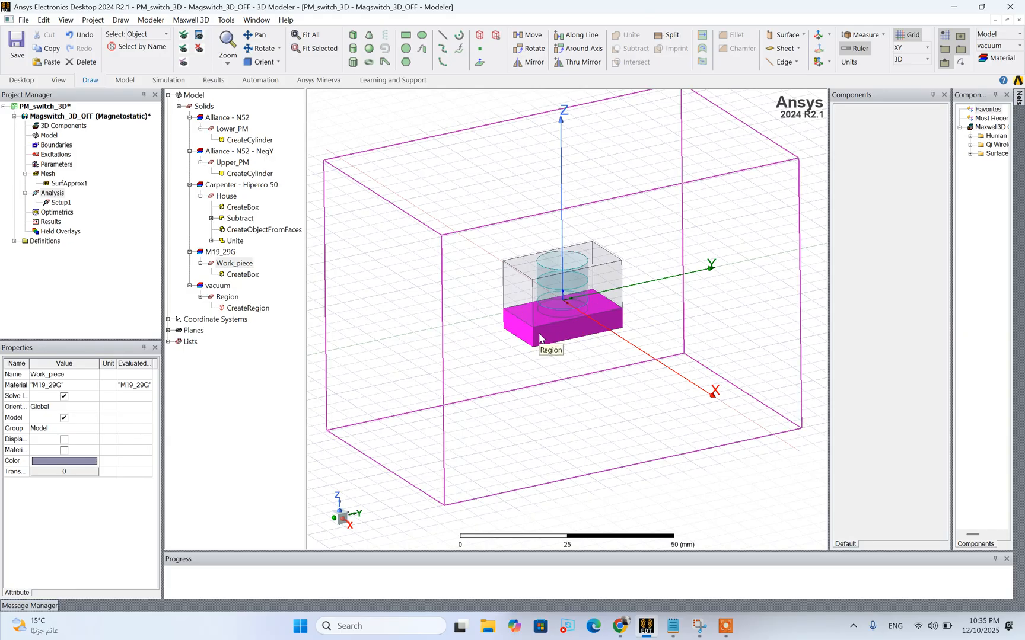
pyautogui.click(494, 360)
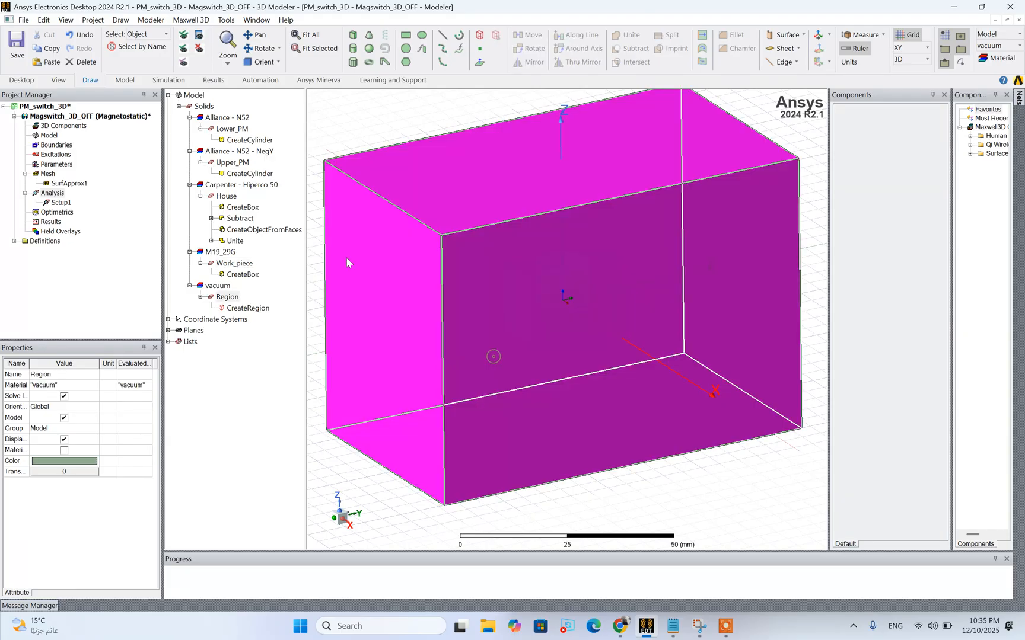
pyautogui.click(199, 48)
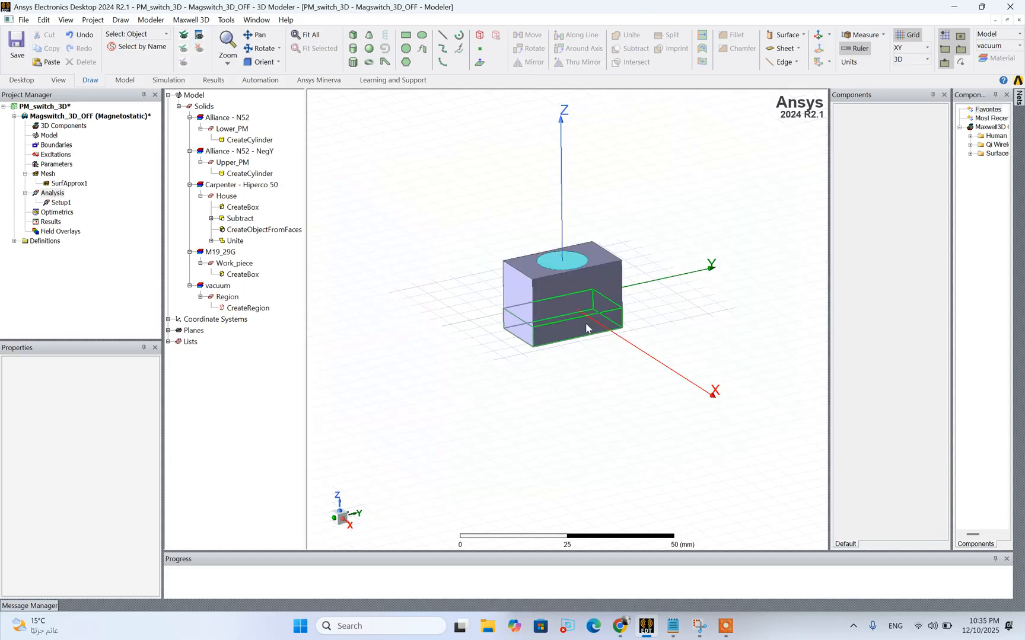
# Assign a virtual force parameter to Work_piece and check it on the model
pyautogui.click(534, 343)
pyautogui.rightClick(533, 343)
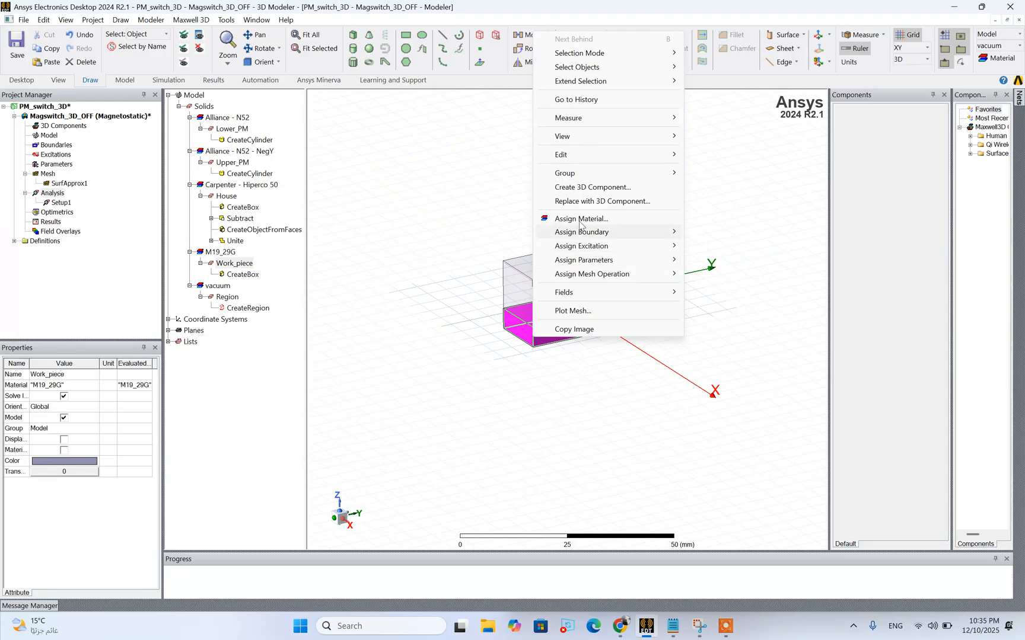
pyautogui.moveTo(585, 238)
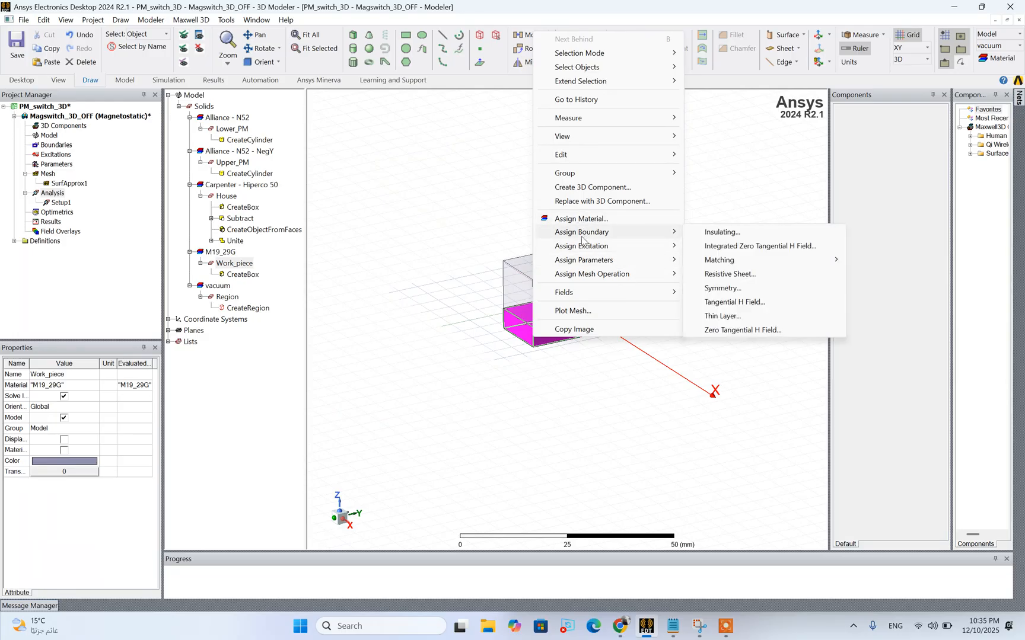
pyautogui.moveTo(593, 259)
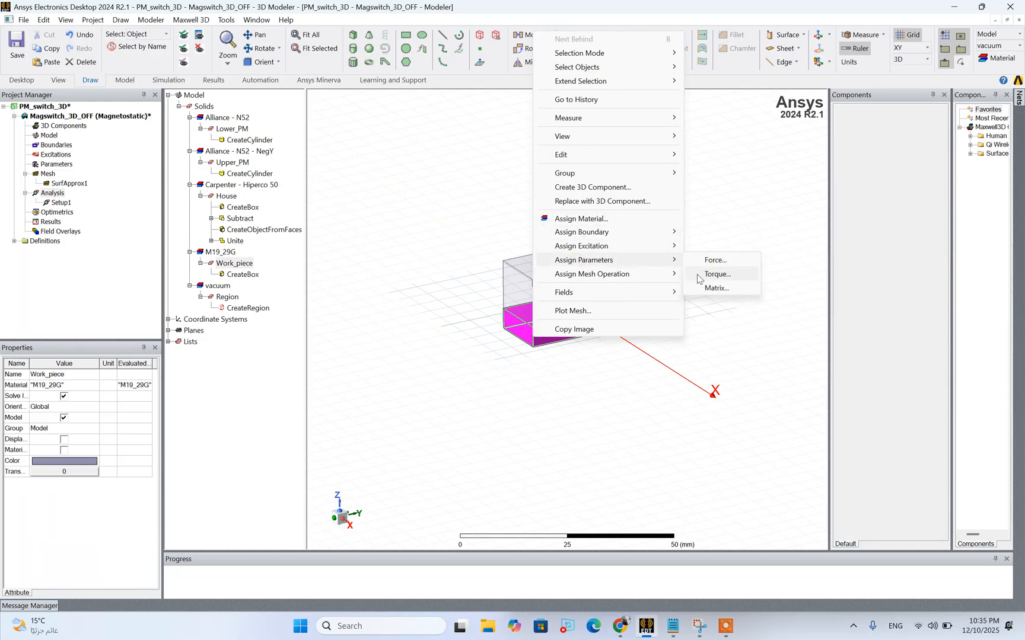
pyautogui.click(713, 260)
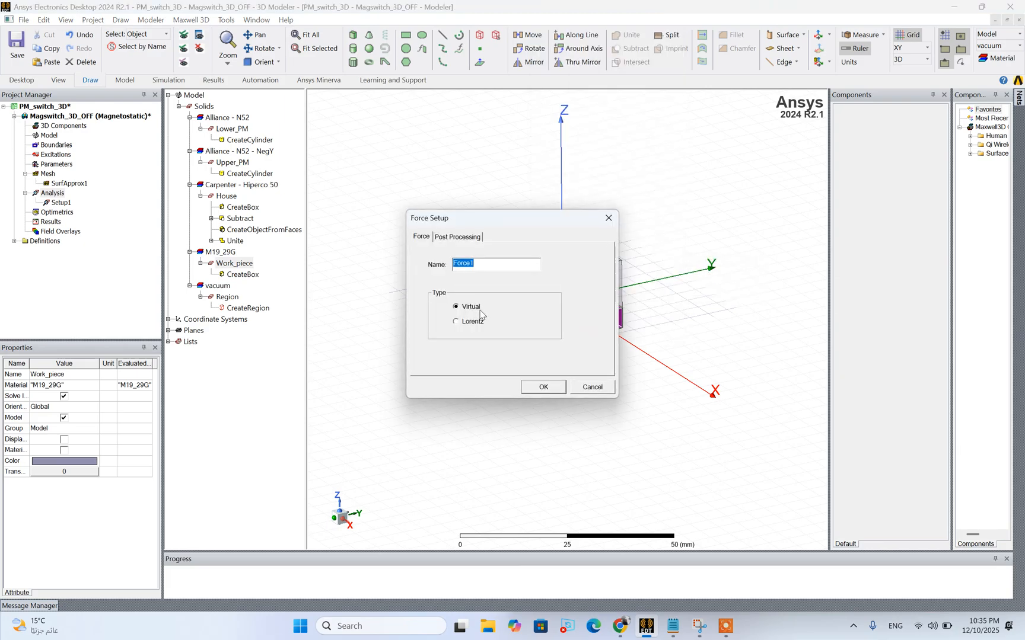
pyautogui.click(542, 387)
pyautogui.click(25, 165)
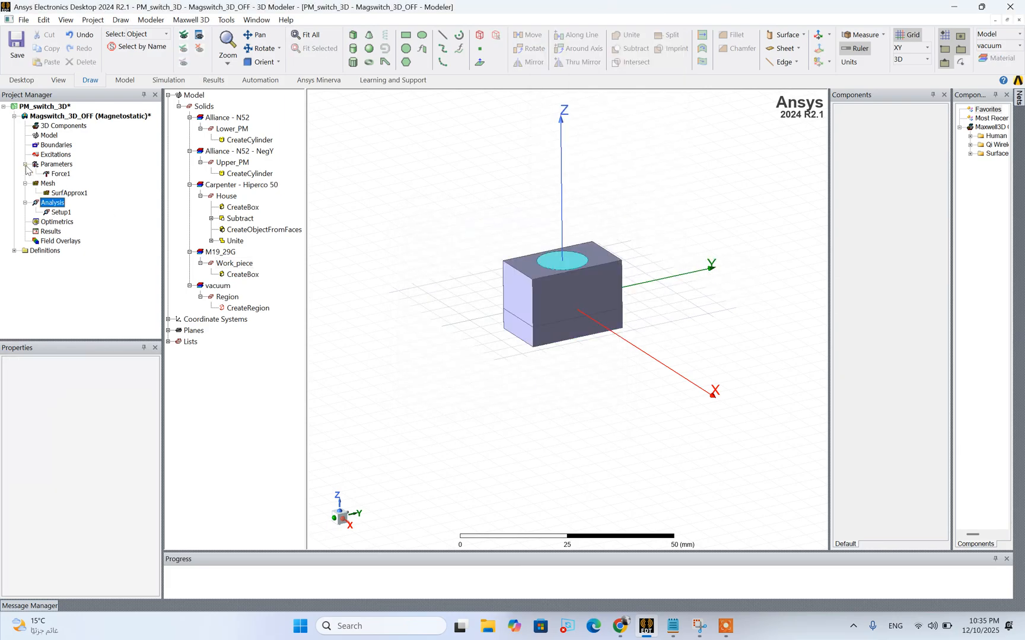
pyautogui.click(59, 174)
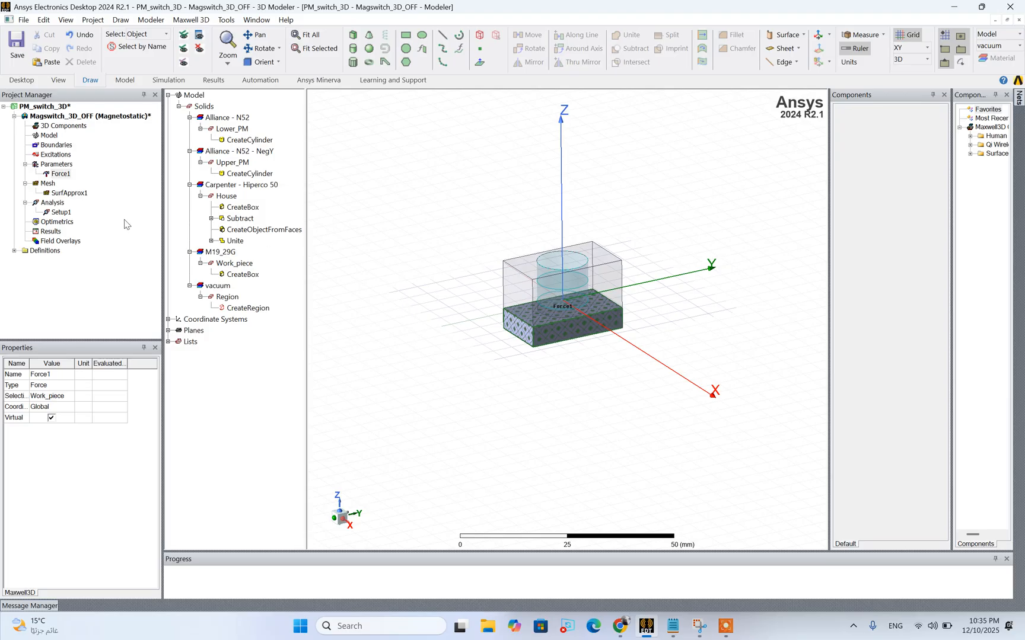
# Create a magnetostatic data table report of Force1.Force_z from the last adaptive solution of Setup1
pyautogui.rightClick(50, 232)
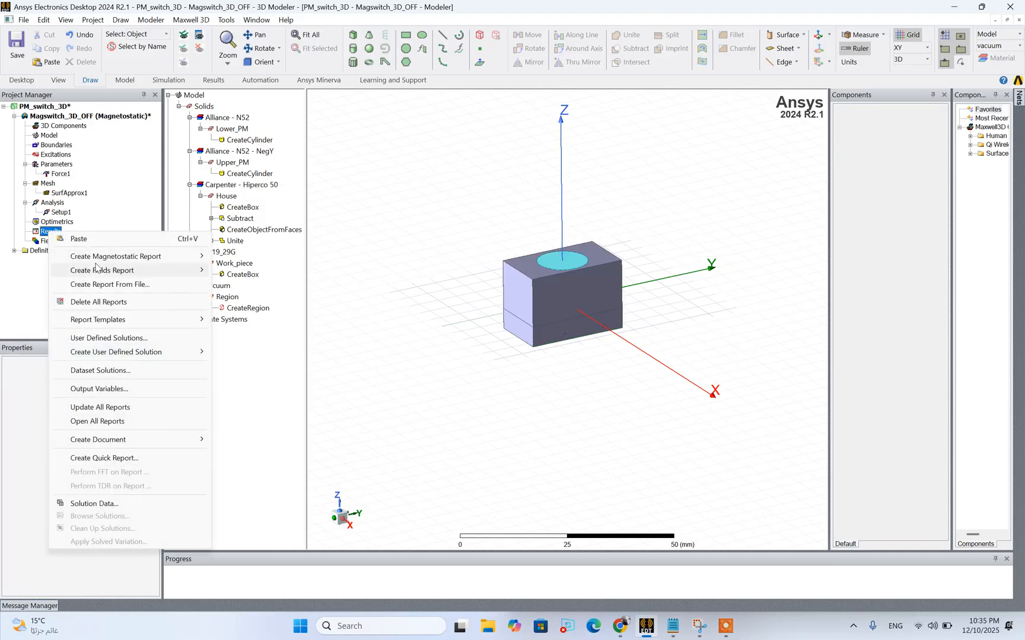
pyautogui.moveTo(105, 260)
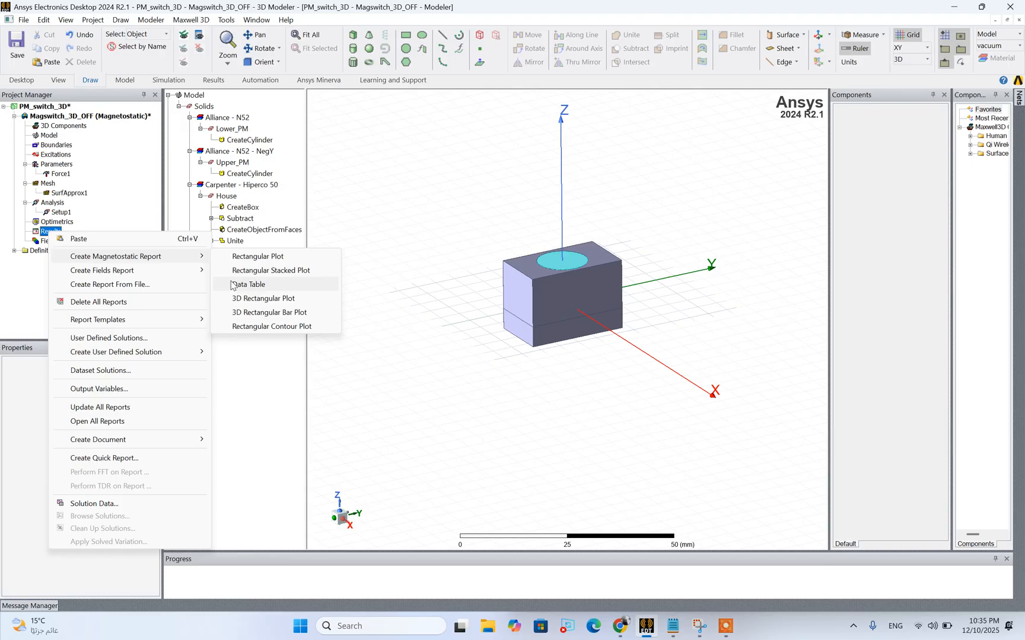
pyautogui.click(240, 284)
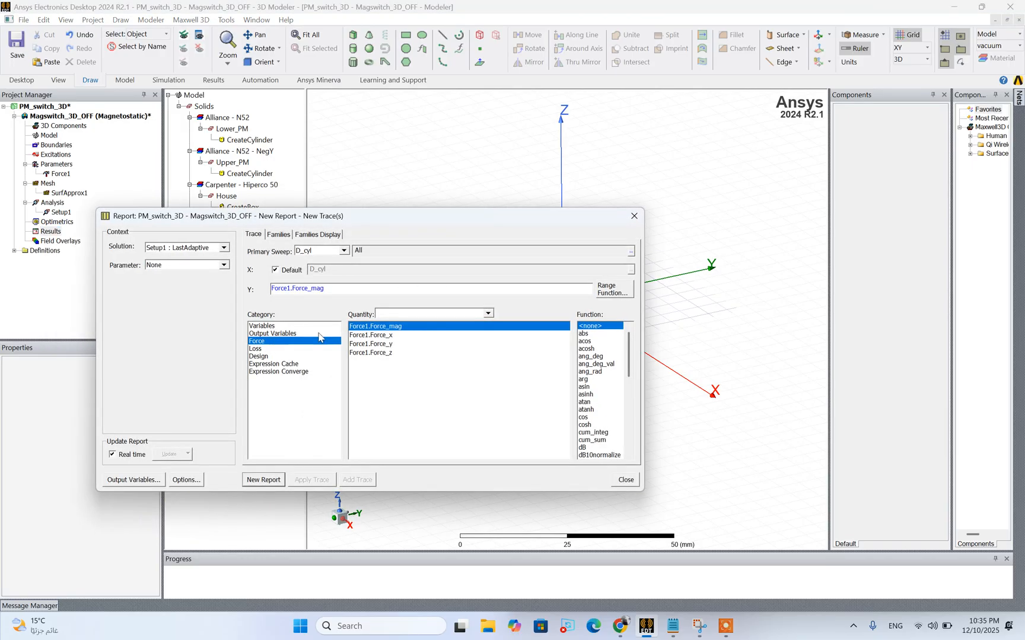
pyautogui.click(391, 353)
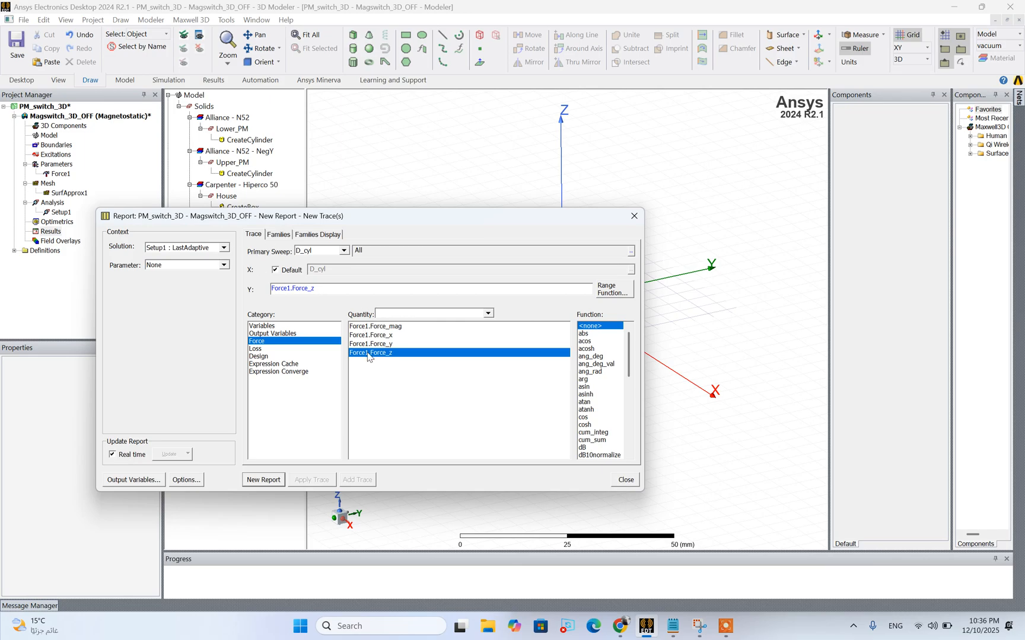
pyautogui.click(279, 480)
pyautogui.click(625, 479)
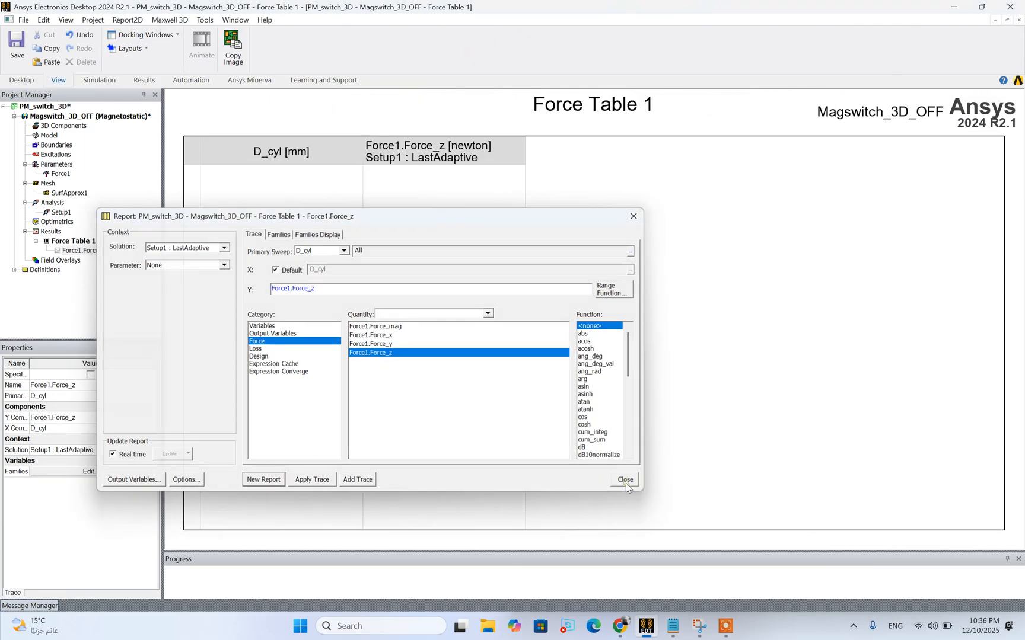
# Return to the Magswitch_3D_OFF model and run a validation check on the design
pyautogui.click(108, 109)
pyautogui.doubleClick(99, 116)
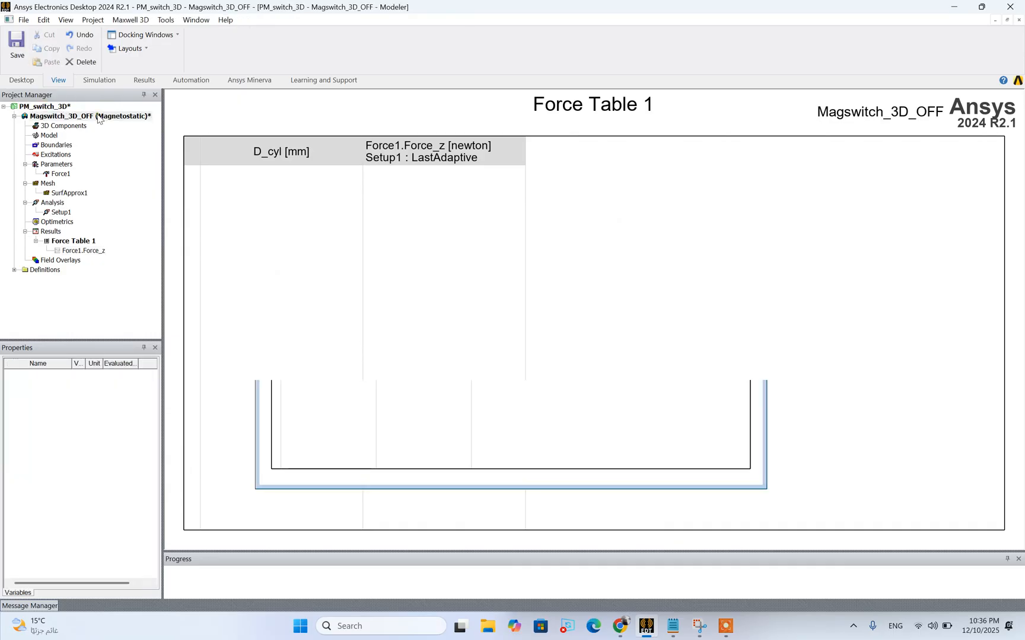
pyautogui.click(168, 81)
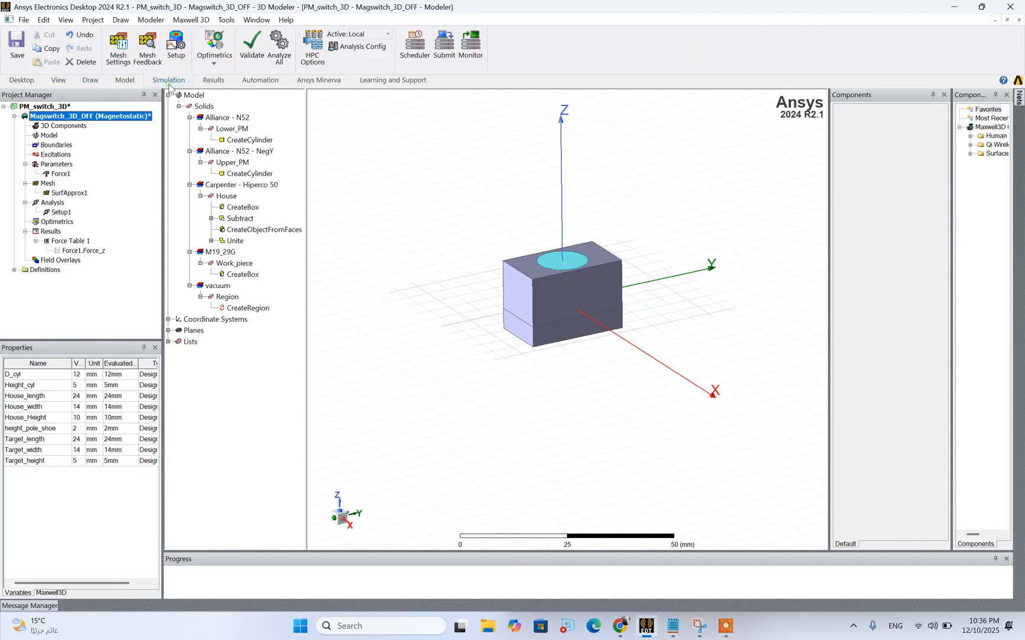
pyautogui.click(249, 50)
pyautogui.click(479, 362)
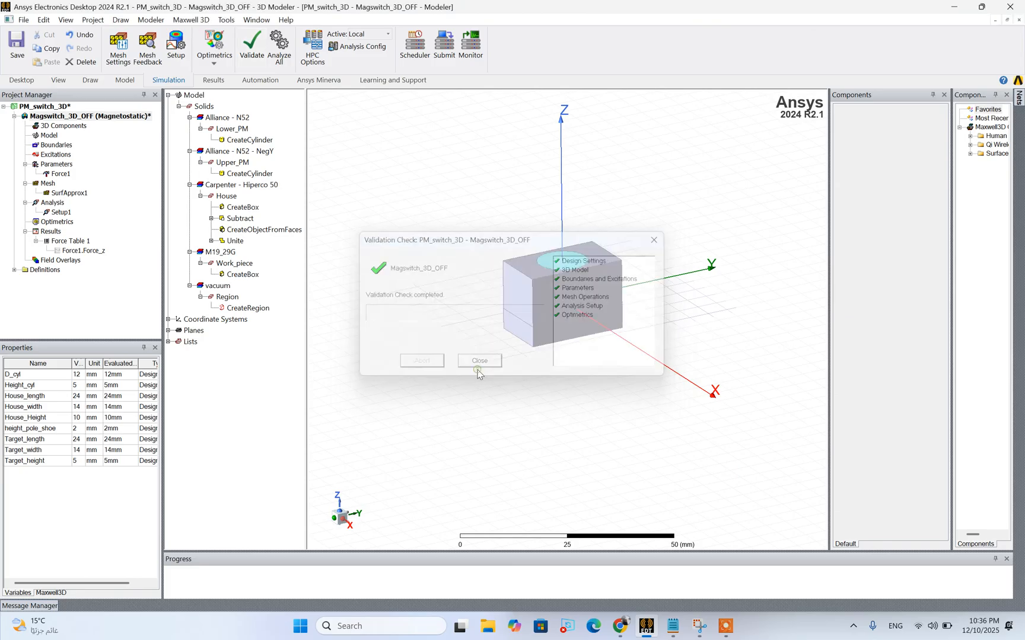
pyautogui.scroll(5, 512, 255)
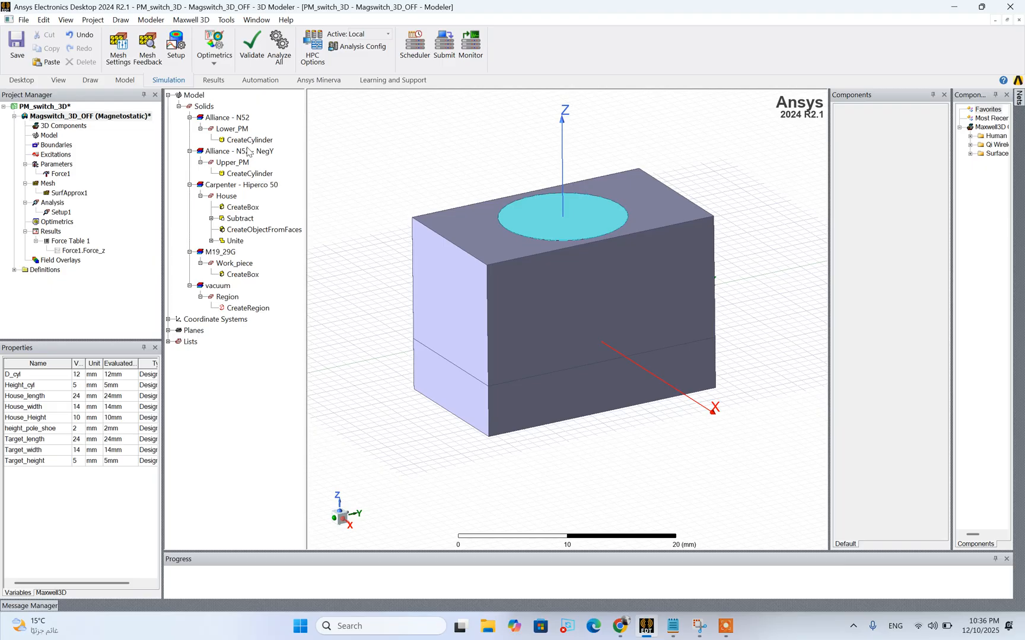
pyautogui.click(85, 117)
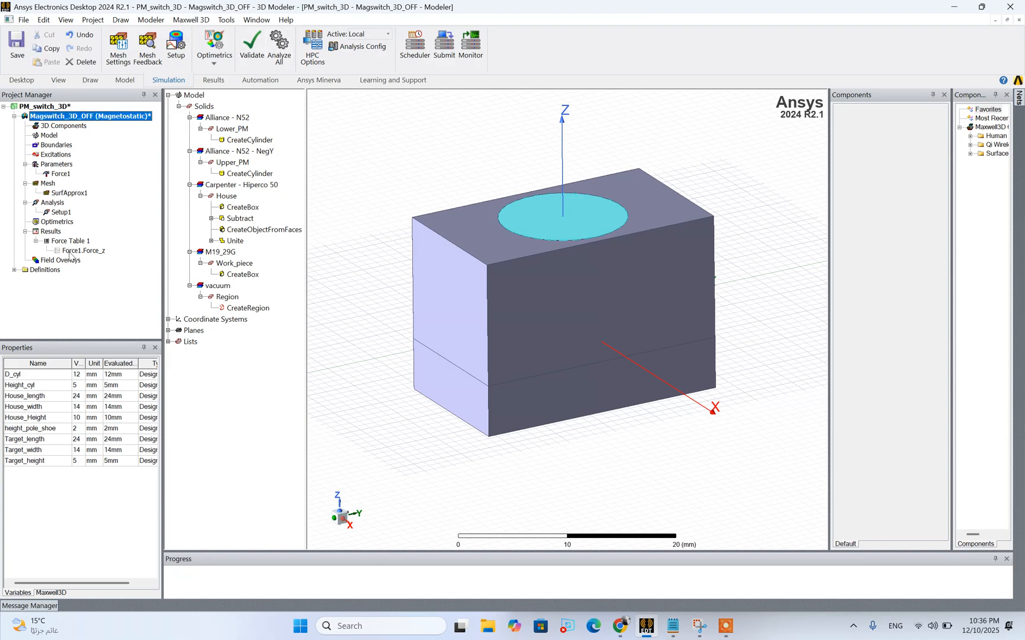
# Run the analysis of all solution setups in the Magswitch_3D_OFF design
pyautogui.click(274, 50)
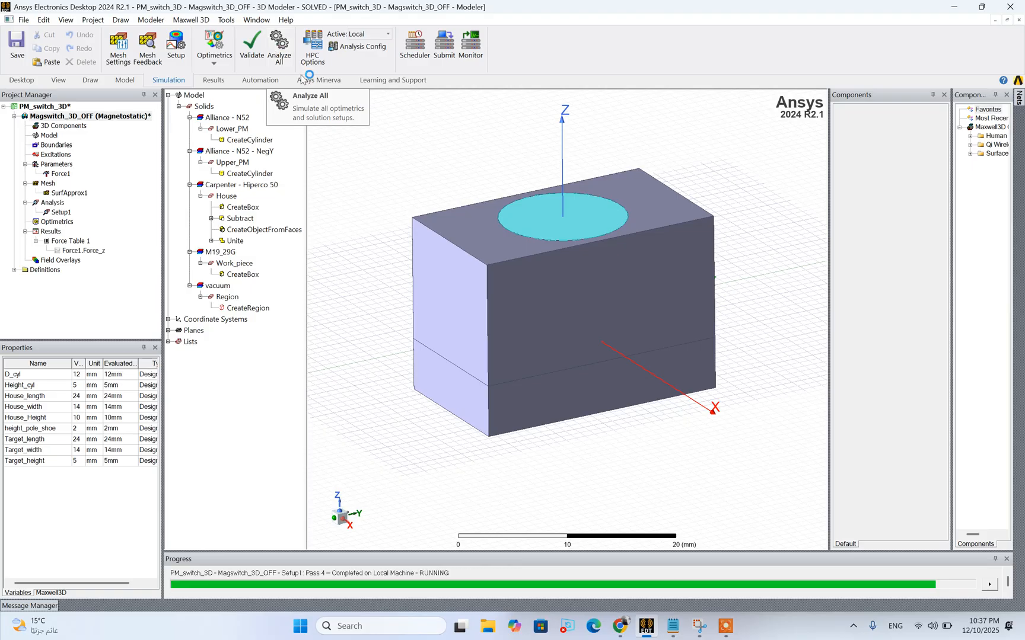
pyautogui.click(726, 626)
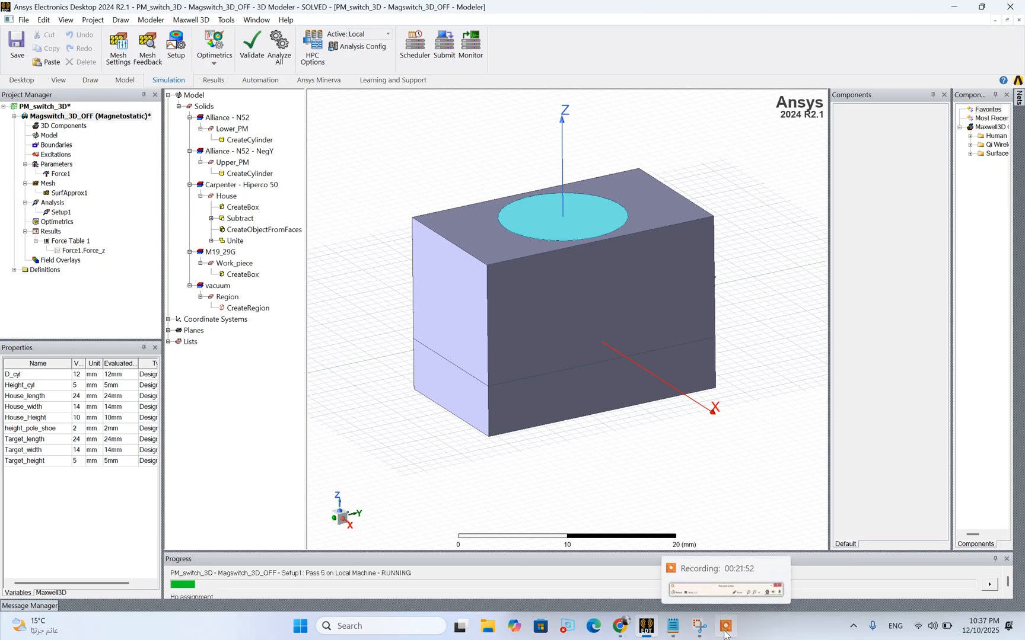
pyautogui.click(760, 620)
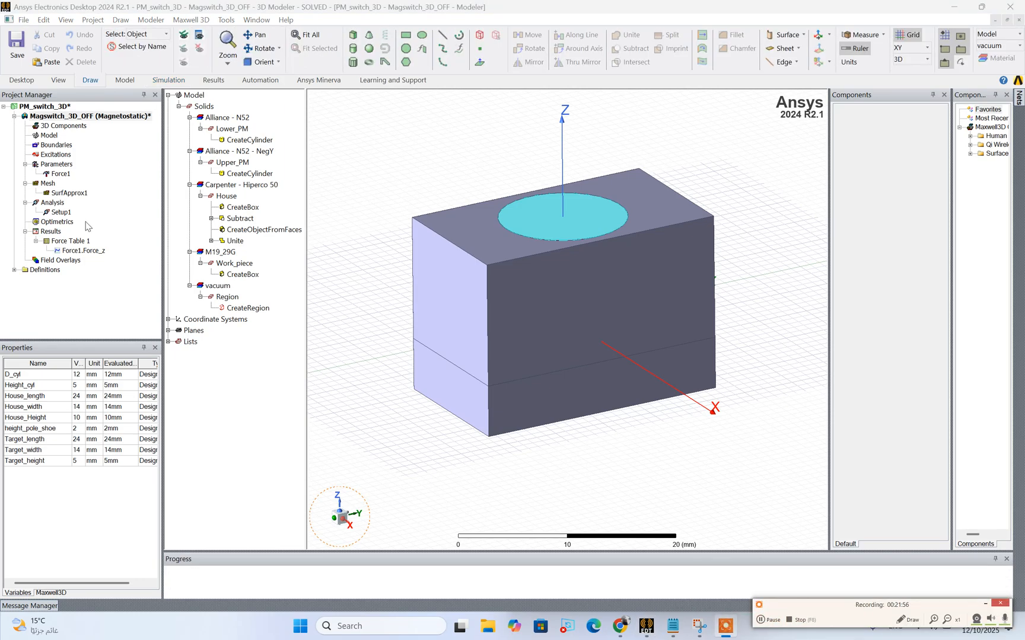
# Open Force Table 1 and set the units of its Force1.Force_z column to newton
pyautogui.doubleClick(67, 242)
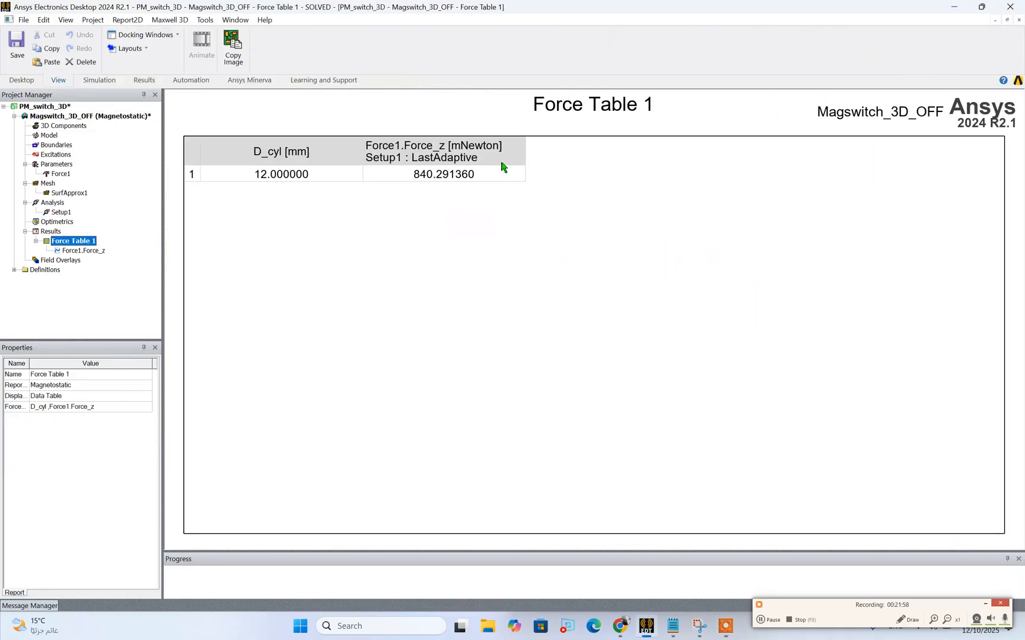
pyautogui.doubleClick(465, 158)
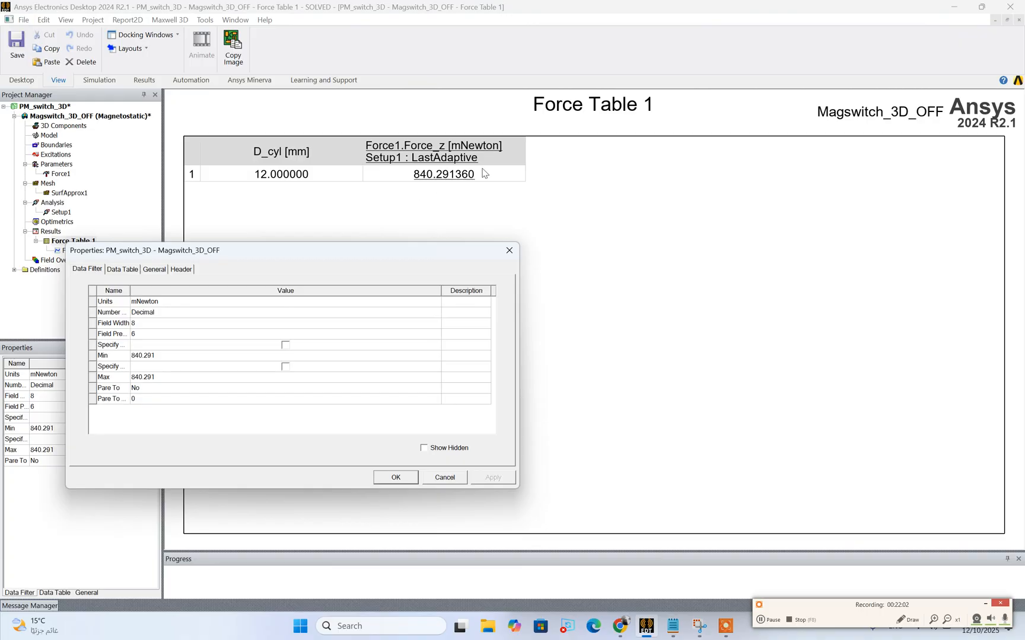
pyautogui.click(161, 303)
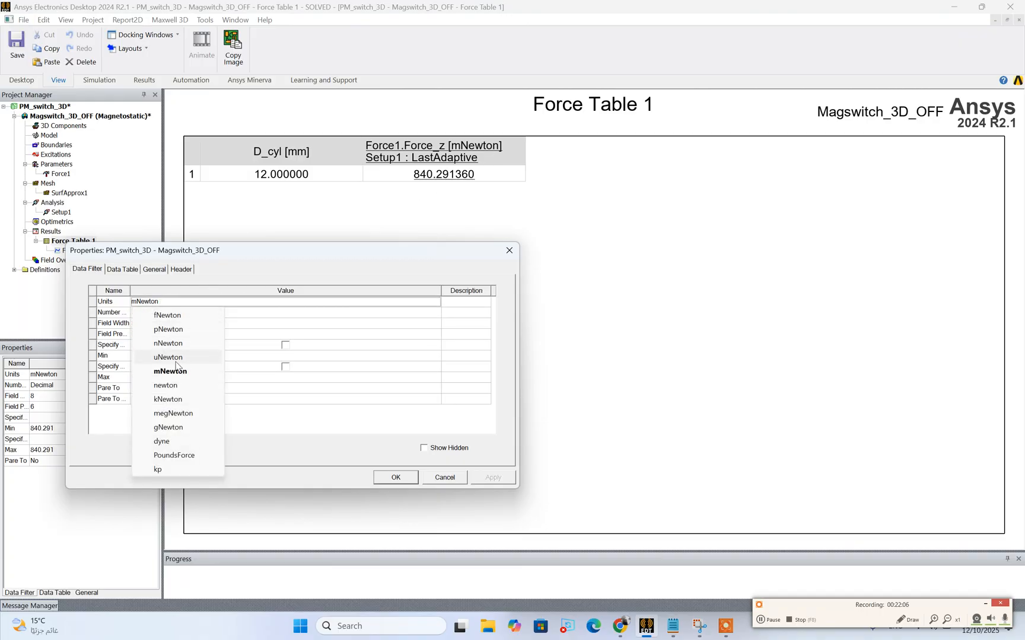
pyautogui.click(166, 385)
pyautogui.click(396, 478)
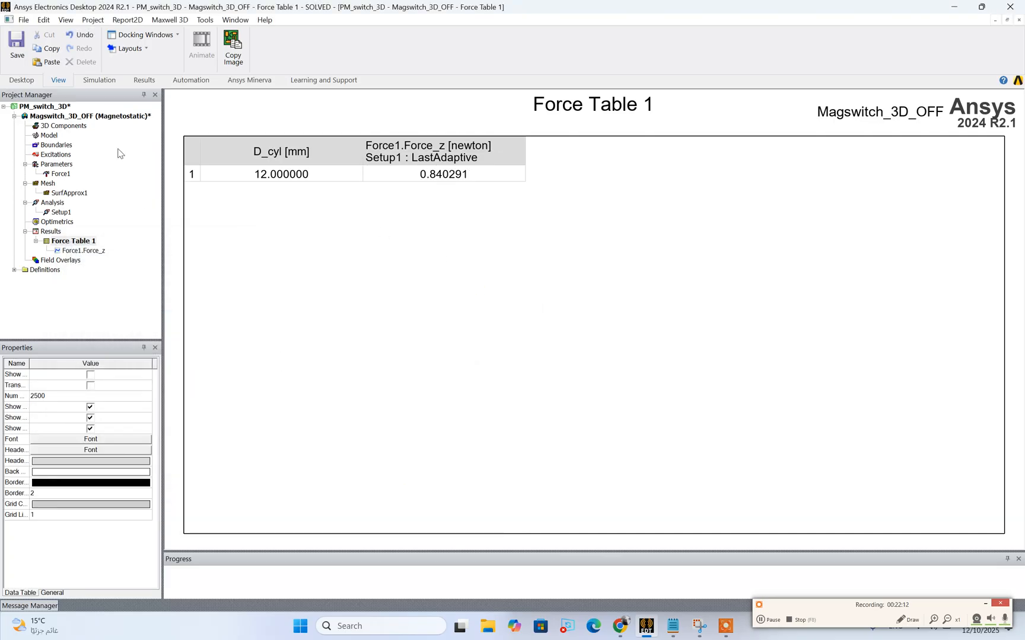
# Return to the Magswitch_3D_OFF model and select all object faces of the magnets, House and Work_piece
pyautogui.doubleClick(91, 117)
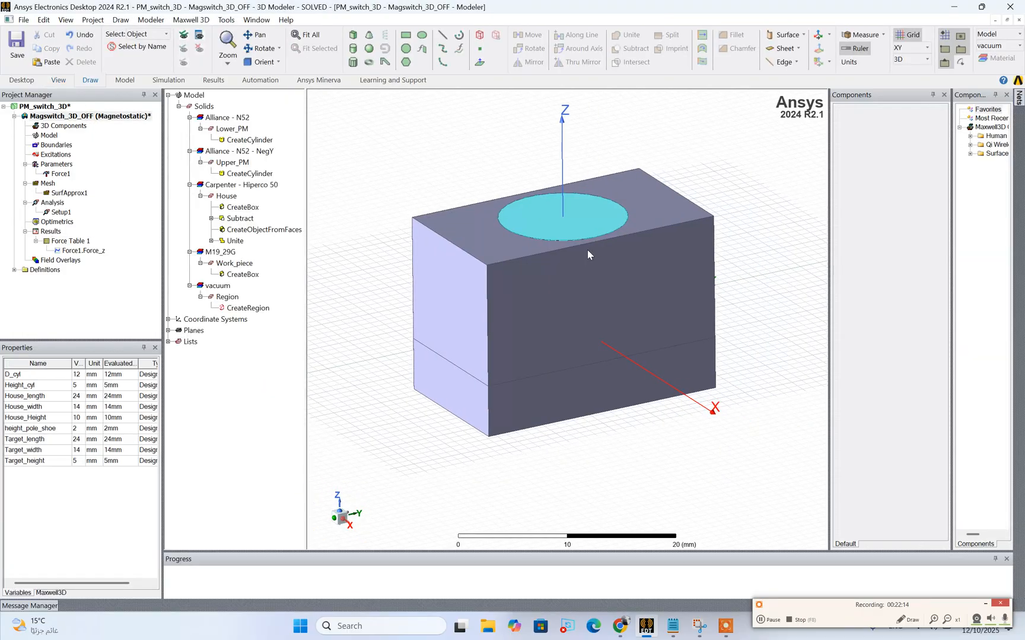
pyautogui.moveTo(352, 113); pyautogui.dragTo(388, 173)
pyautogui.rightClick(388, 173)
pyautogui.click(367, 144)
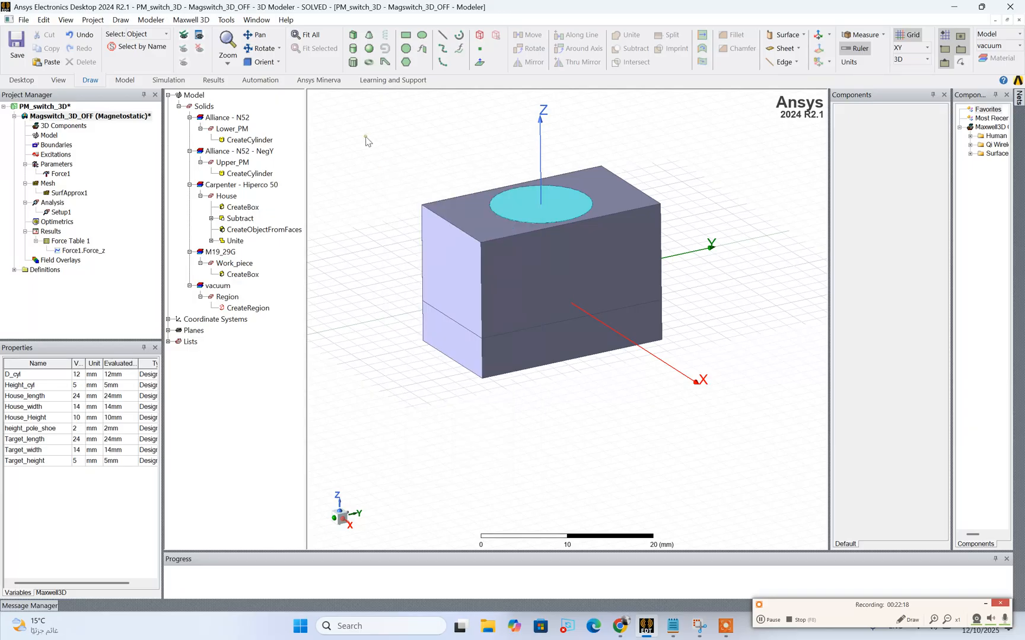
pyautogui.moveTo(357, 112); pyautogui.dragTo(771, 476)
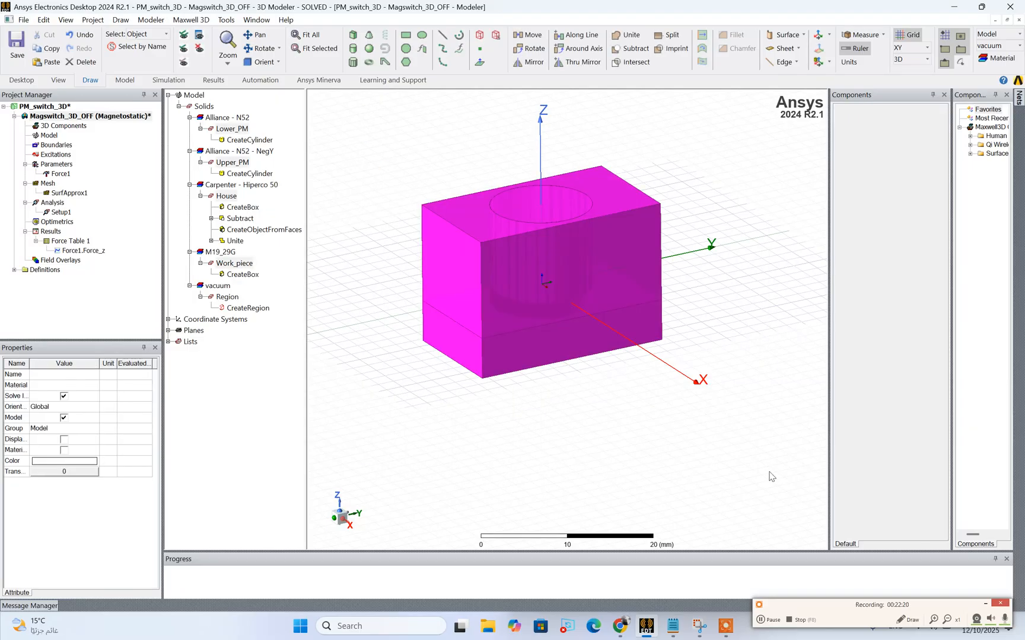
pyautogui.rightClick(467, 283)
pyautogui.moveTo(493, 301)
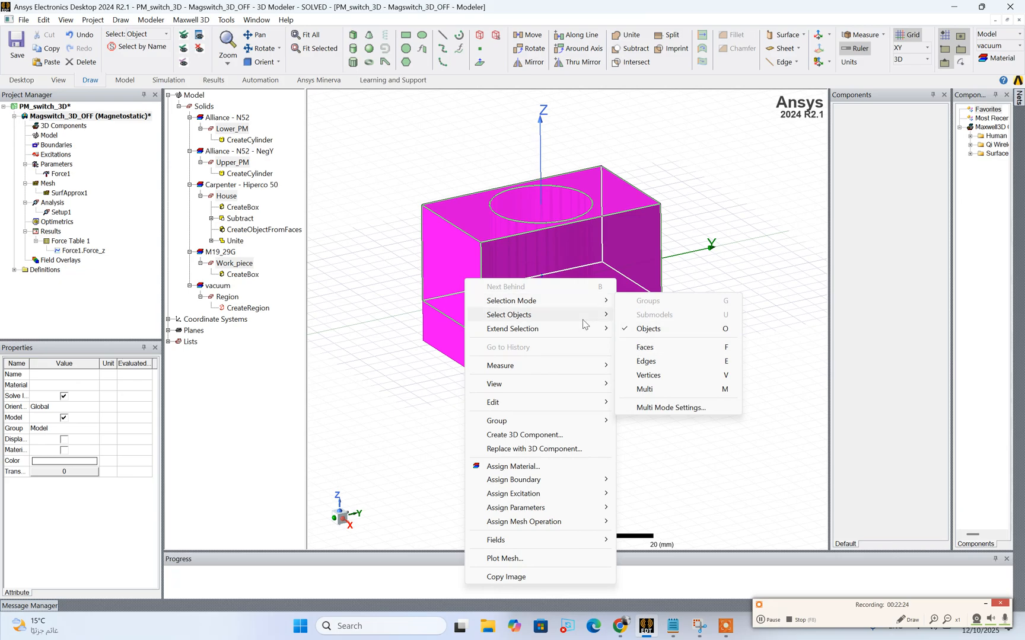
pyautogui.moveTo(593, 329)
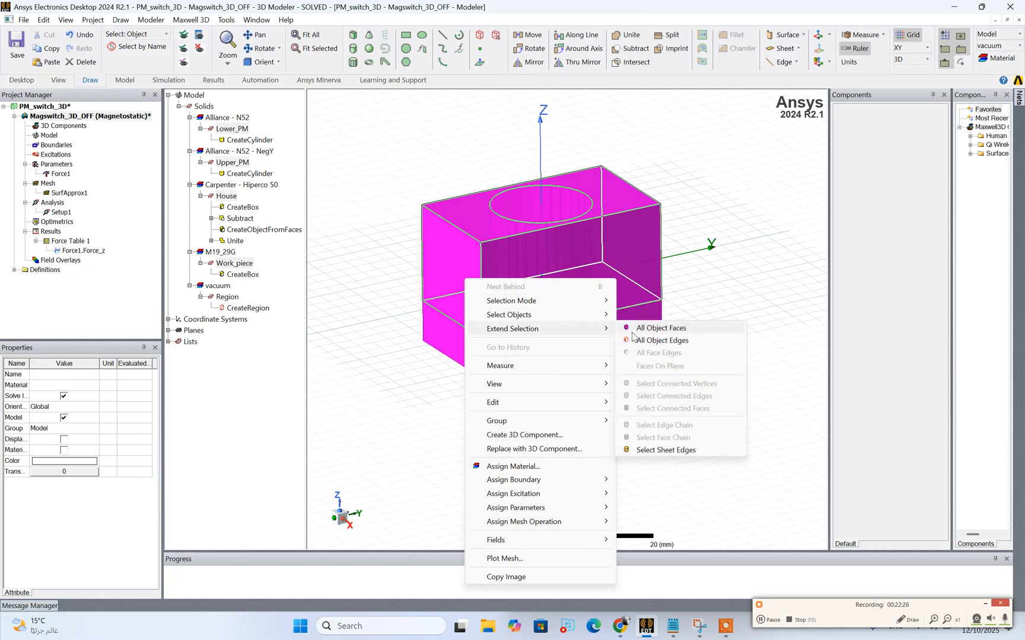
pyautogui.click(633, 332)
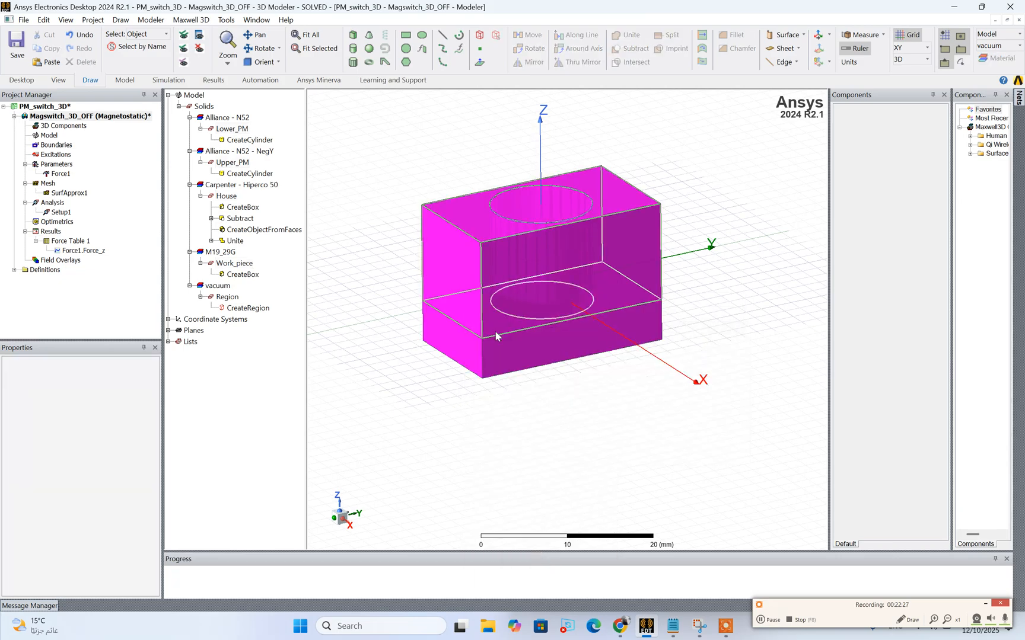
# Create a Mag_B field plot on the selected faces from Setup1 LastAdaptive, with the specified name Mag_B1 in folder B
pyautogui.rightClick(447, 257)
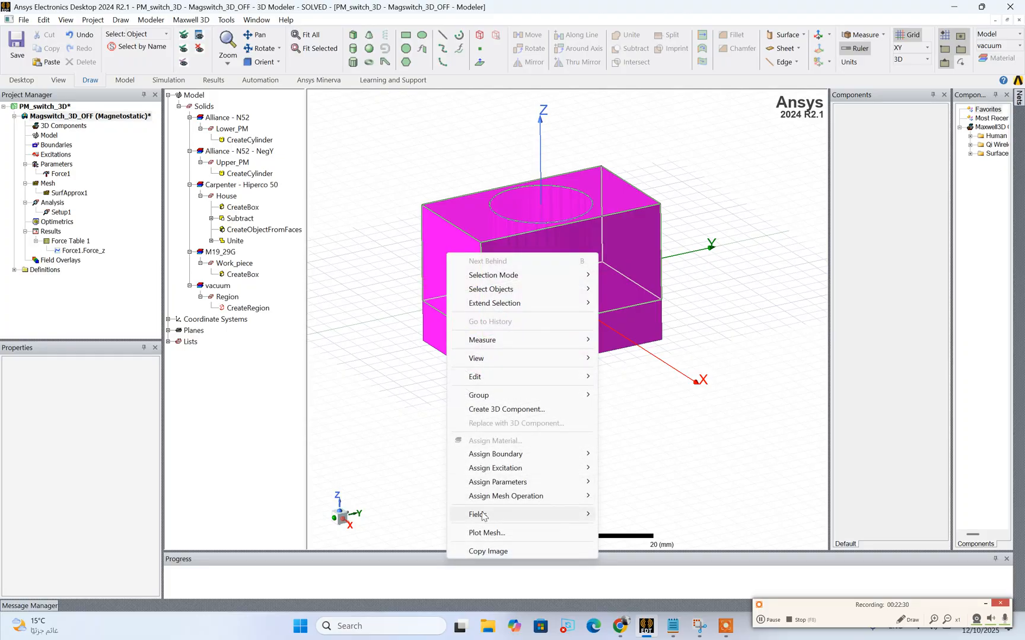
pyautogui.moveTo(490, 522)
pyautogui.moveTo(620, 528)
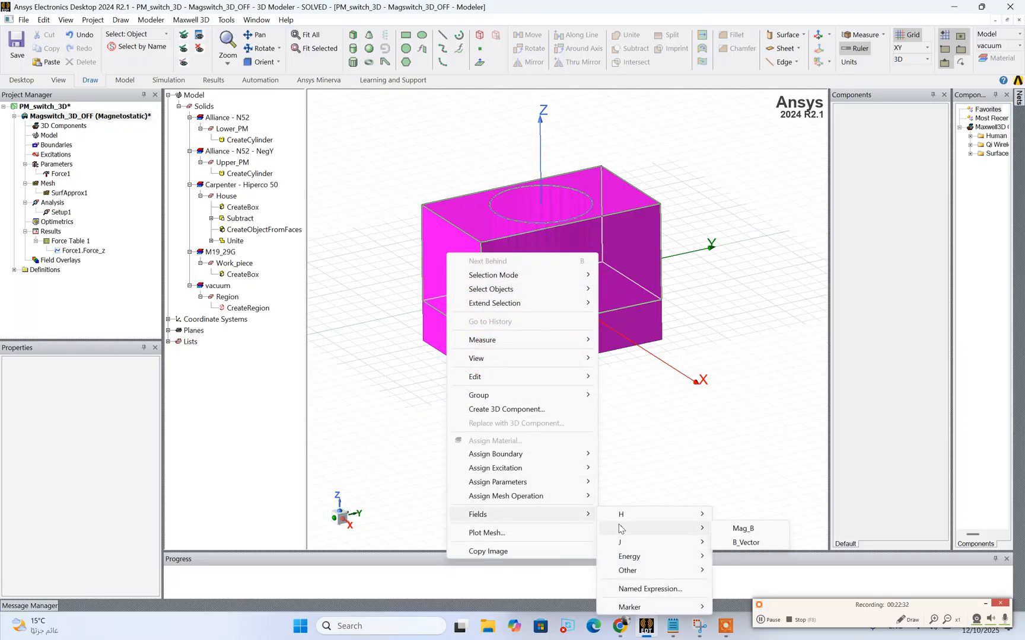
pyautogui.click(725, 532)
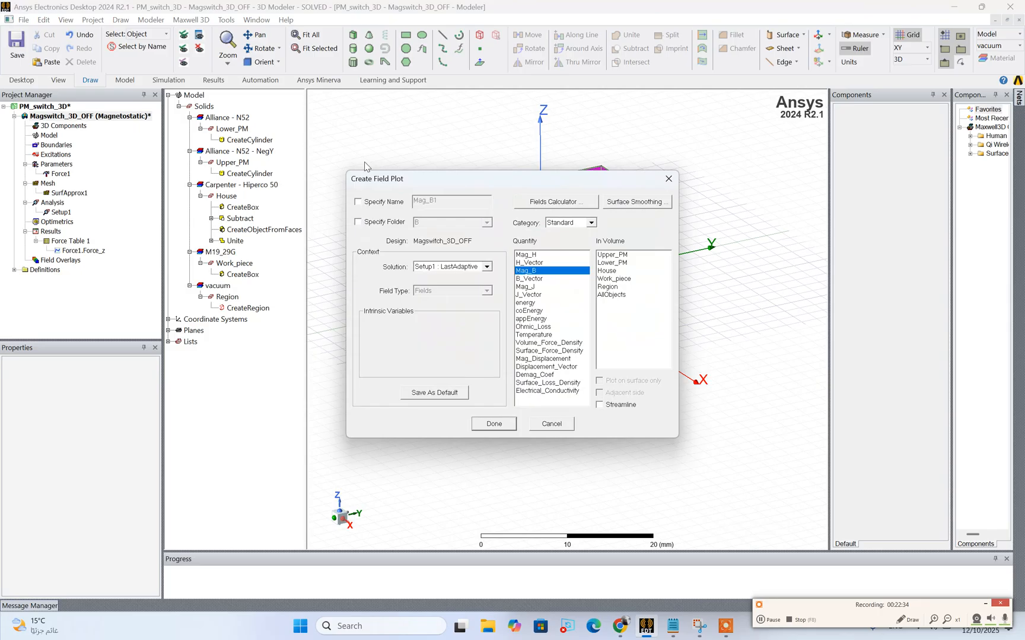
pyautogui.click(358, 201)
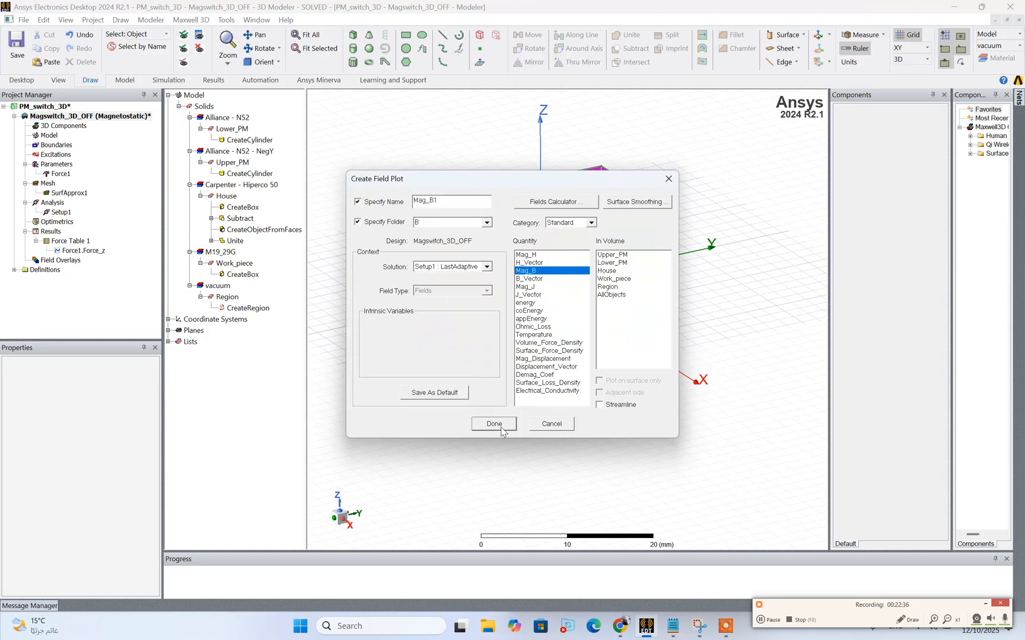
pyautogui.click(499, 425)
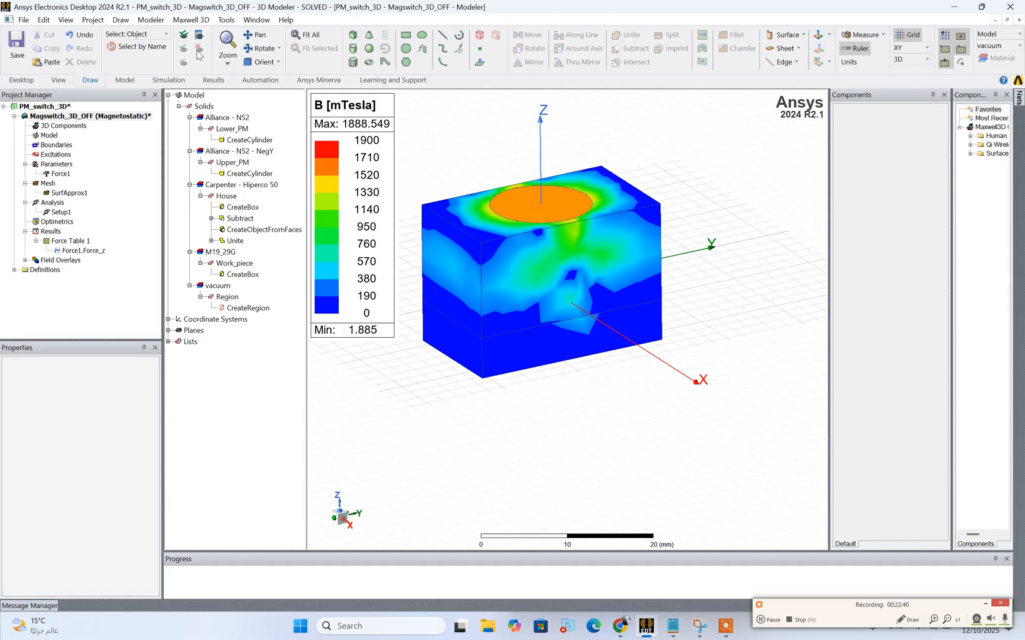
# Examine the flux density distribution on the house and workpiece from several angles and check it against the force in Force Table 1
pyautogui.click(257, 52)
pyautogui.moveTo(537, 264); pyautogui.dragTo(572, 194)
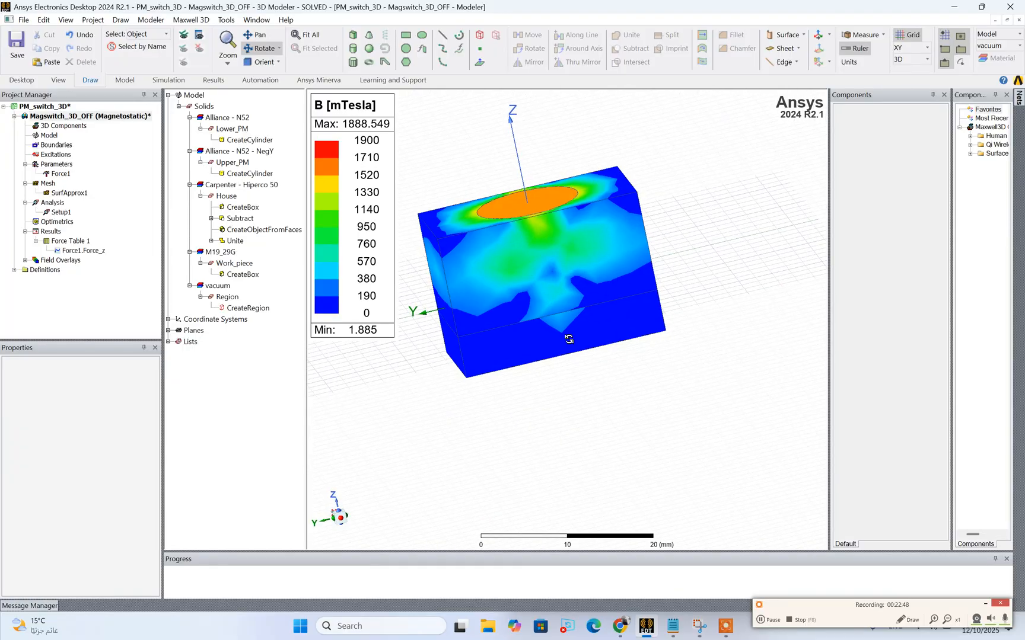
pyautogui.scroll(5, 569, 339)
pyautogui.scroll(3, 568, 339)
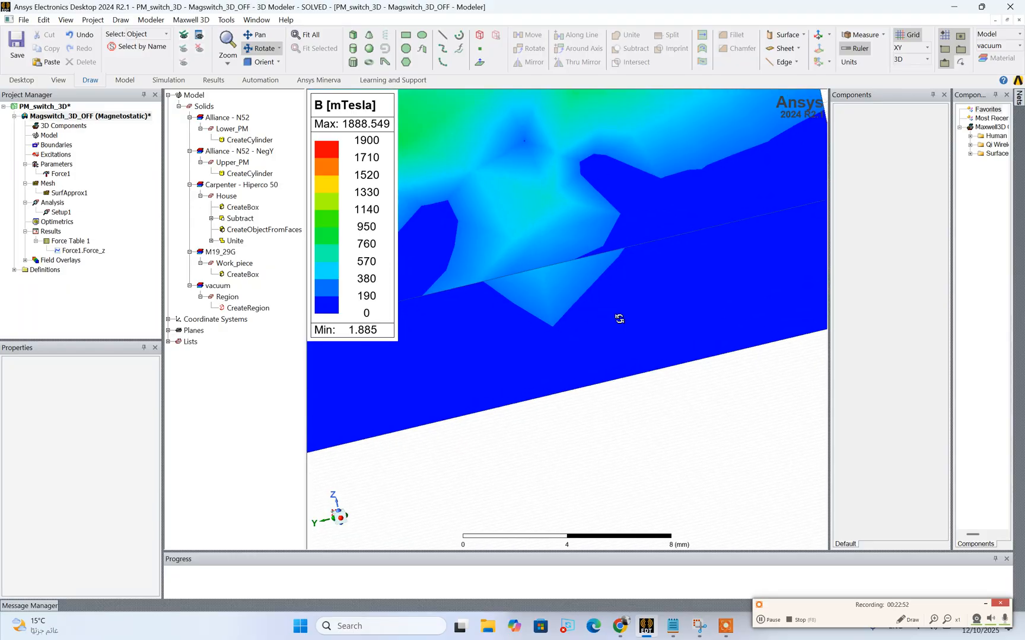
pyautogui.scroll(-3, 618, 318)
pyautogui.scroll(-3, 619, 319)
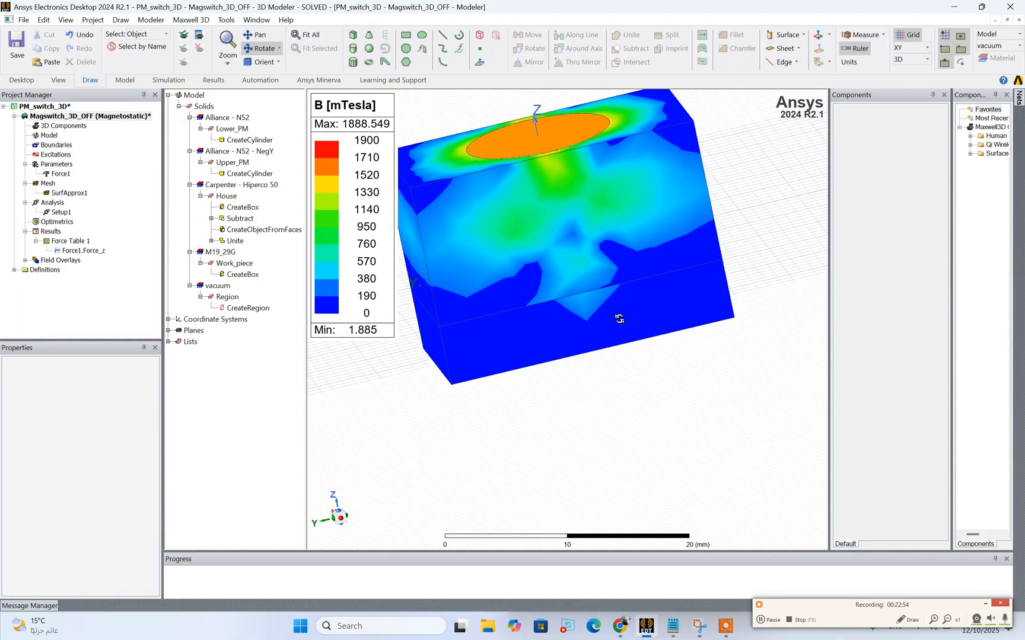
pyautogui.moveTo(524, 311); pyautogui.dragTo(557, 286)
pyautogui.doubleClick(65, 241)
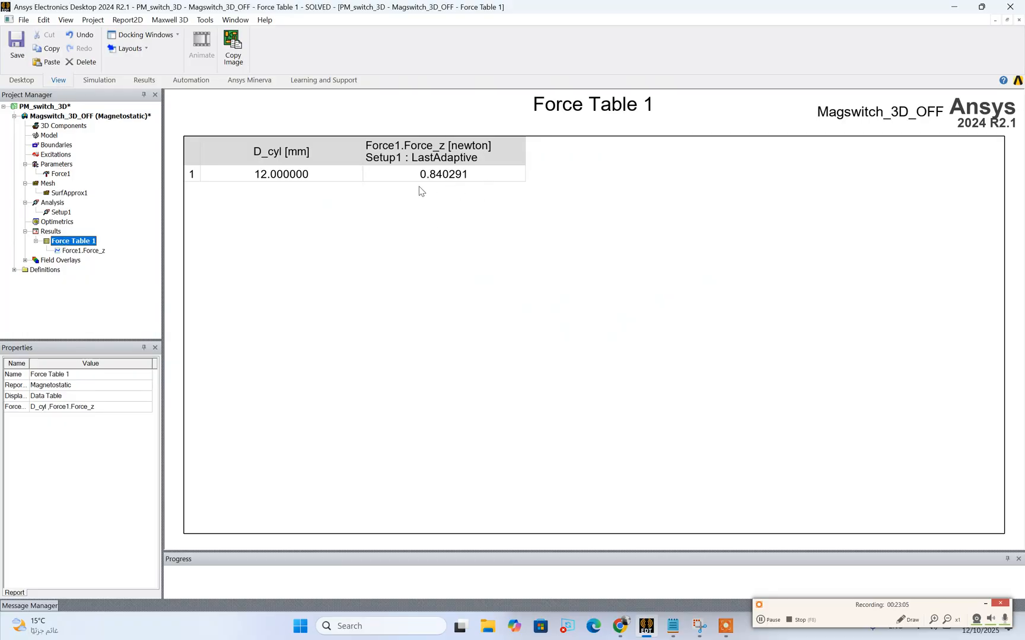
pyautogui.doubleClick(90, 118)
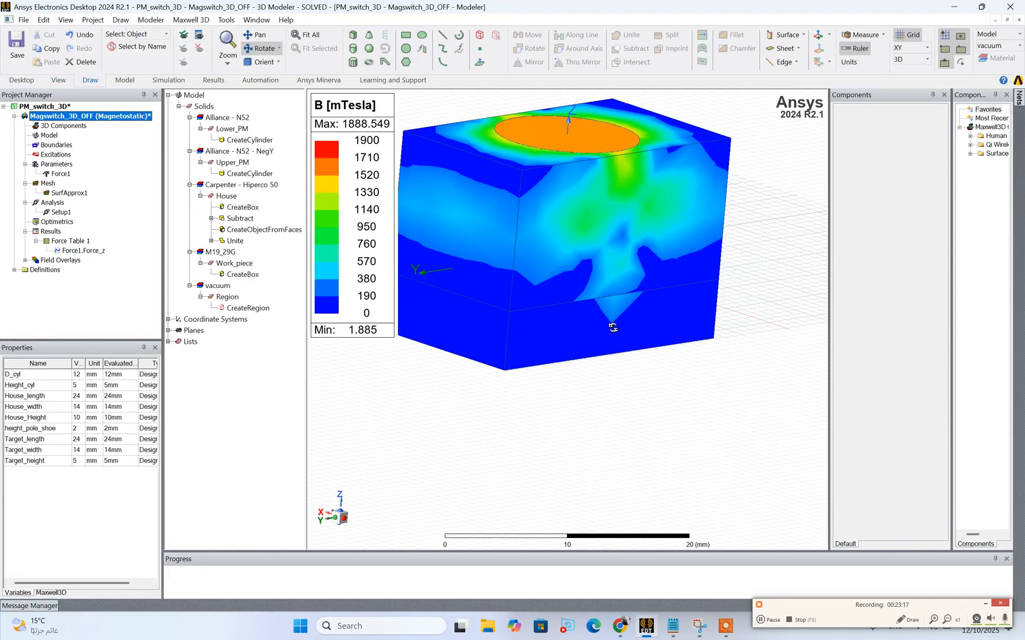
pyautogui.moveTo(611, 326); pyautogui.dragTo(595, 289)
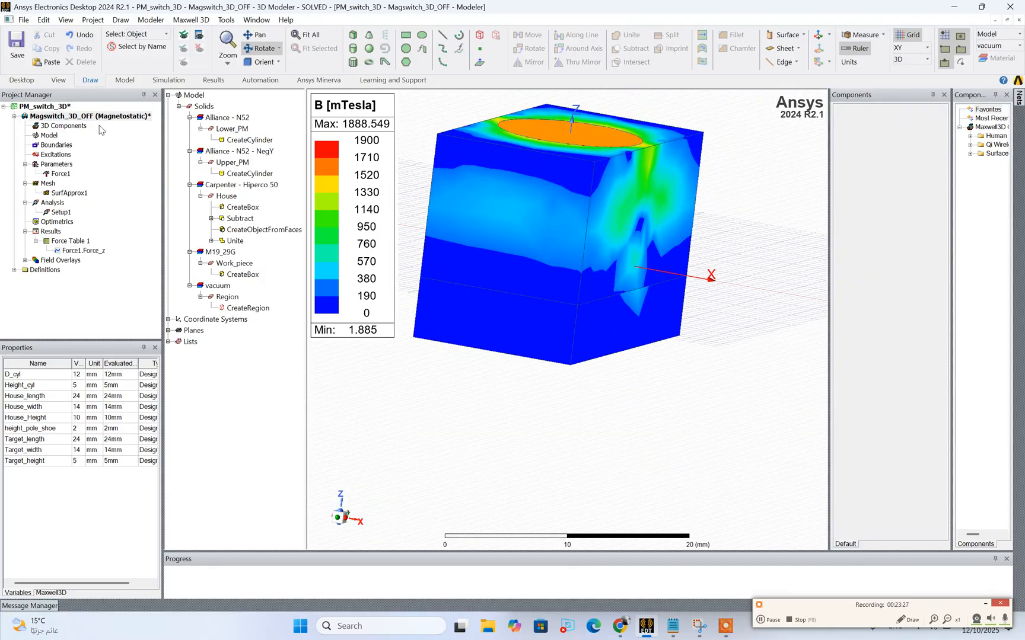
# Duplicate the Magswitch_3D_OFF design within the PM_switch_3D project and rename the copy Magswitch_3D_ON
pyautogui.click(23, 118)
pyautogui.doubleClick(42, 118)
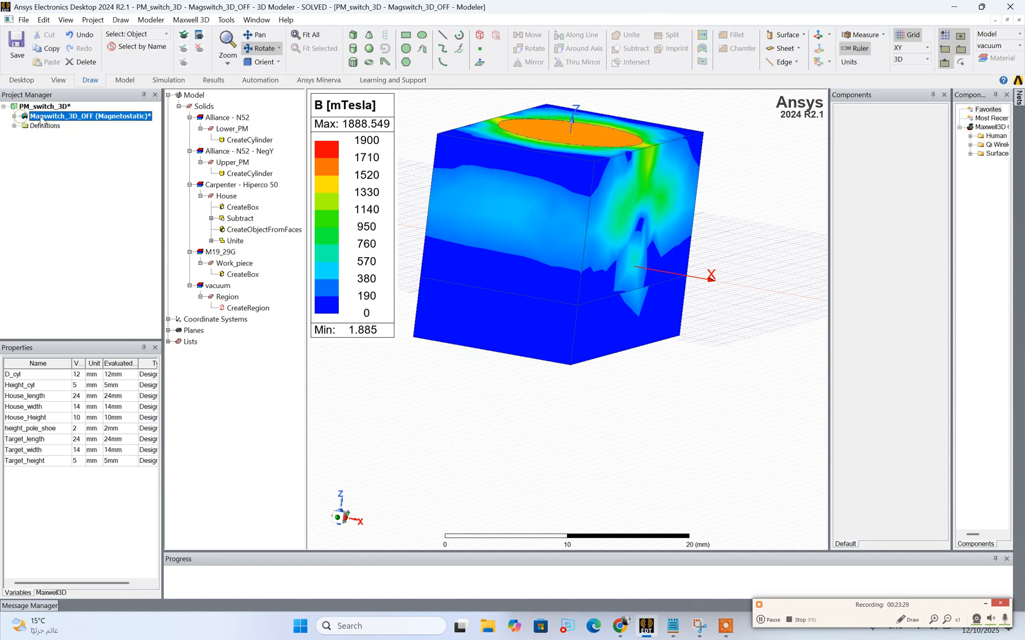
pyautogui.moveTo(37, 110); pyautogui.dragTo(38, 108)
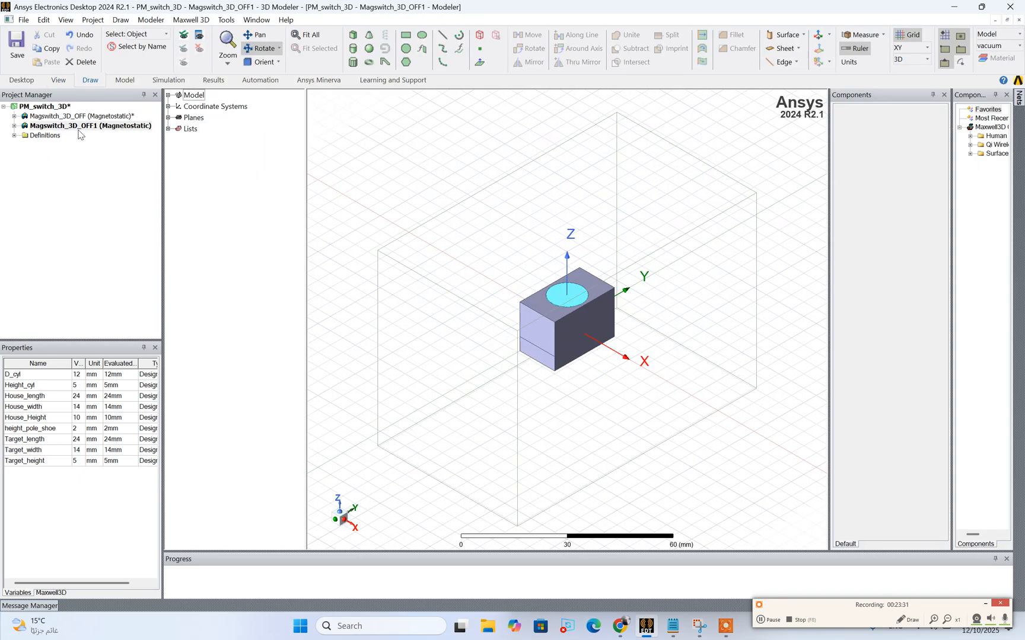
pyautogui.rightClick(83, 130)
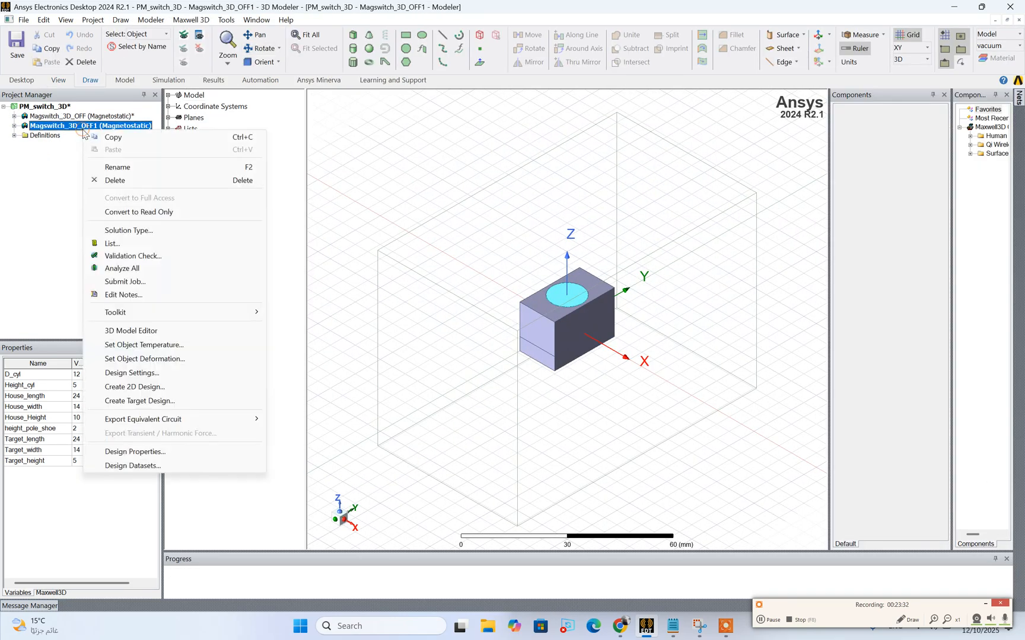
pyautogui.click(122, 168)
pyautogui.moveTo(98, 126); pyautogui.dragTo(86, 125)
pyautogui.write('N')
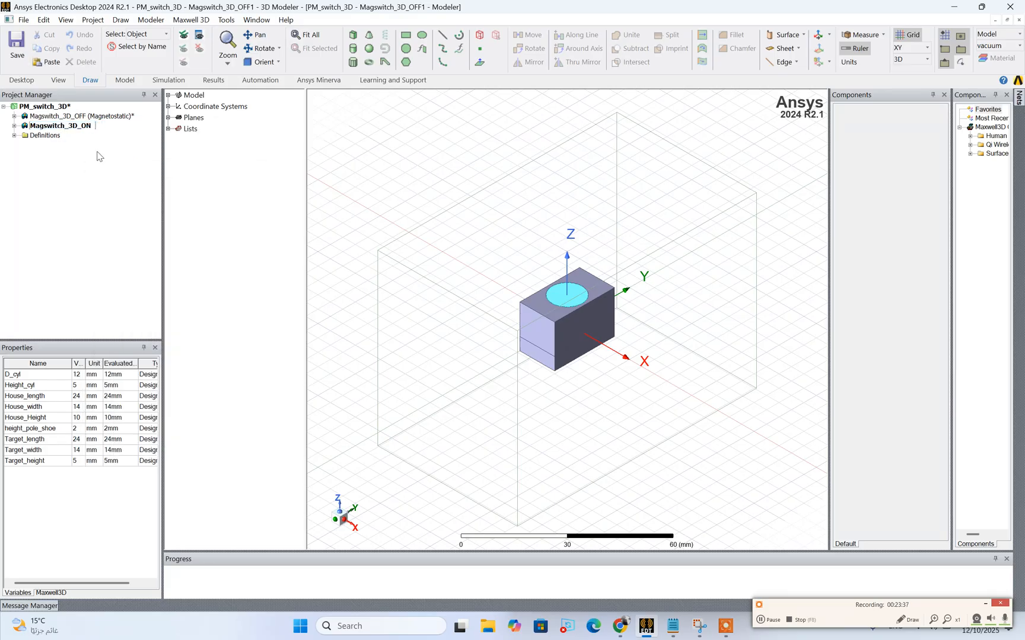
pyautogui.click(115, 172)
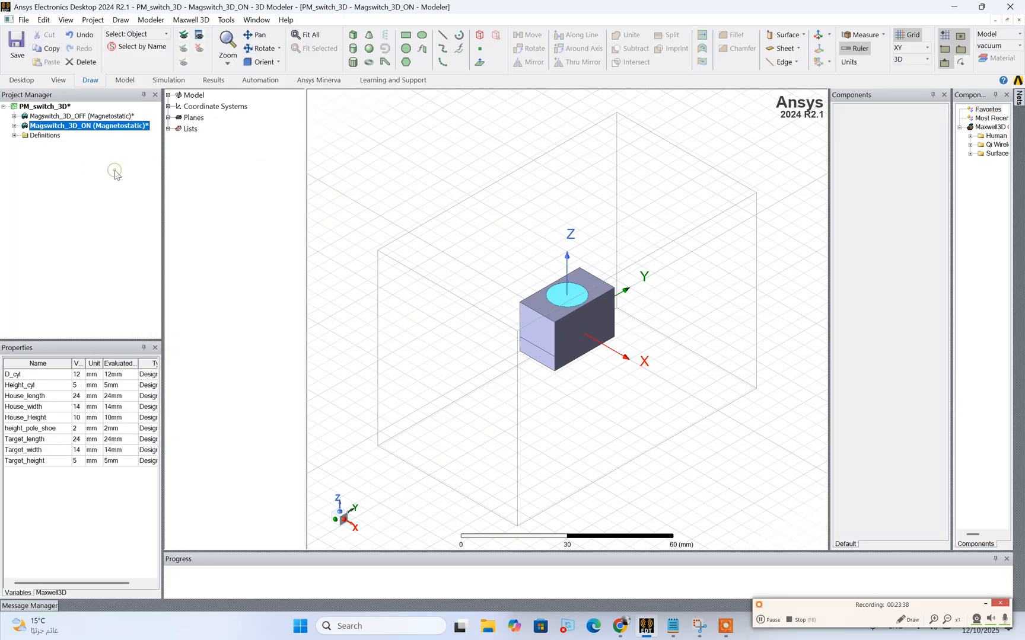
# Change the material of Upper_PM in the Magswitch_3D_ON design to Alliance - N52, matching Lower_PM
pyautogui.click(15, 125)
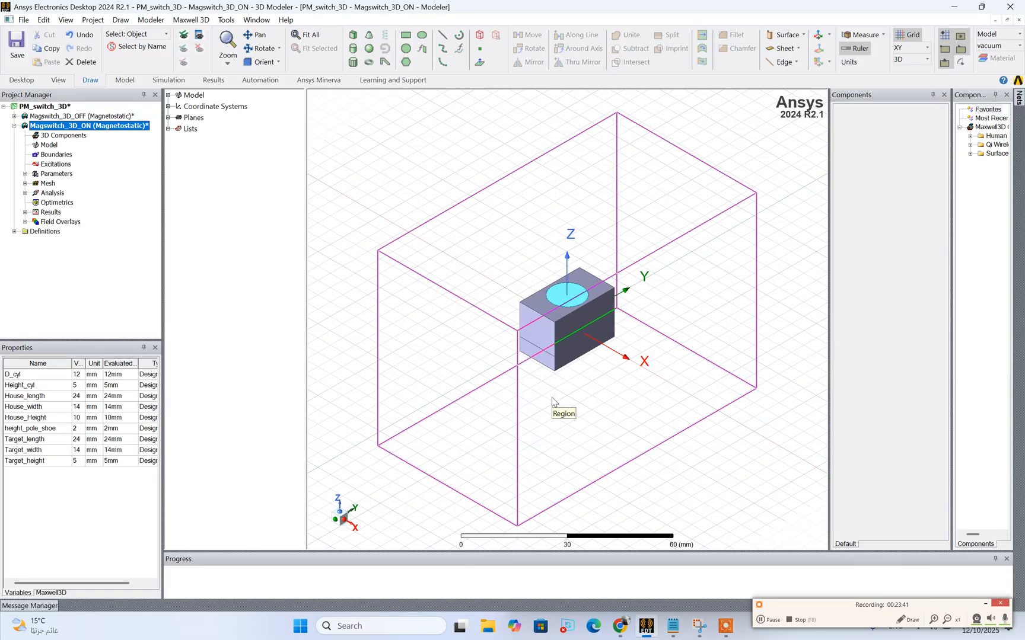
pyautogui.click(168, 95)
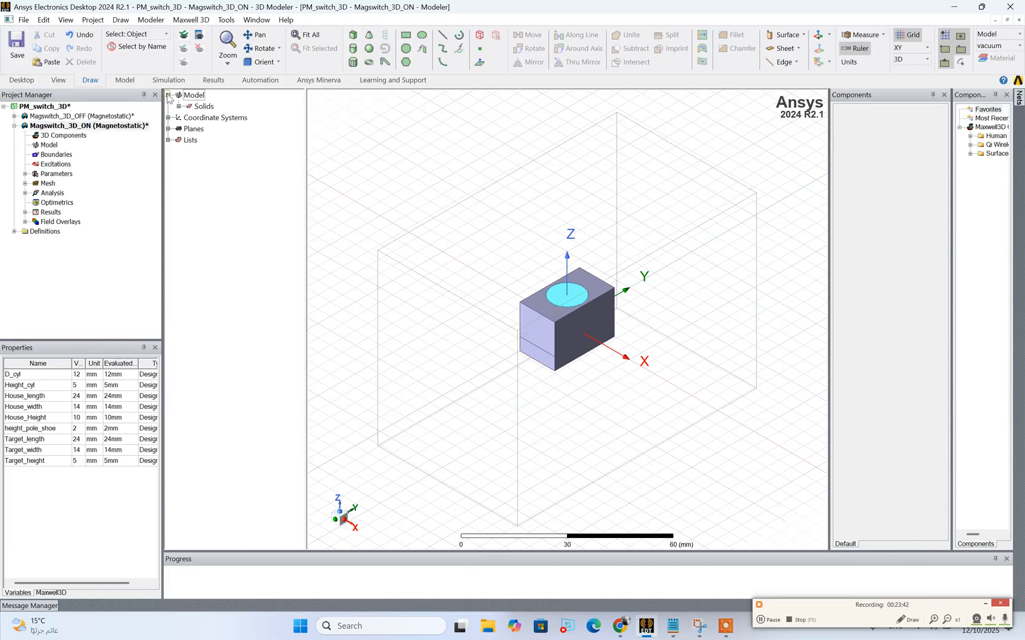
pyautogui.click(179, 106)
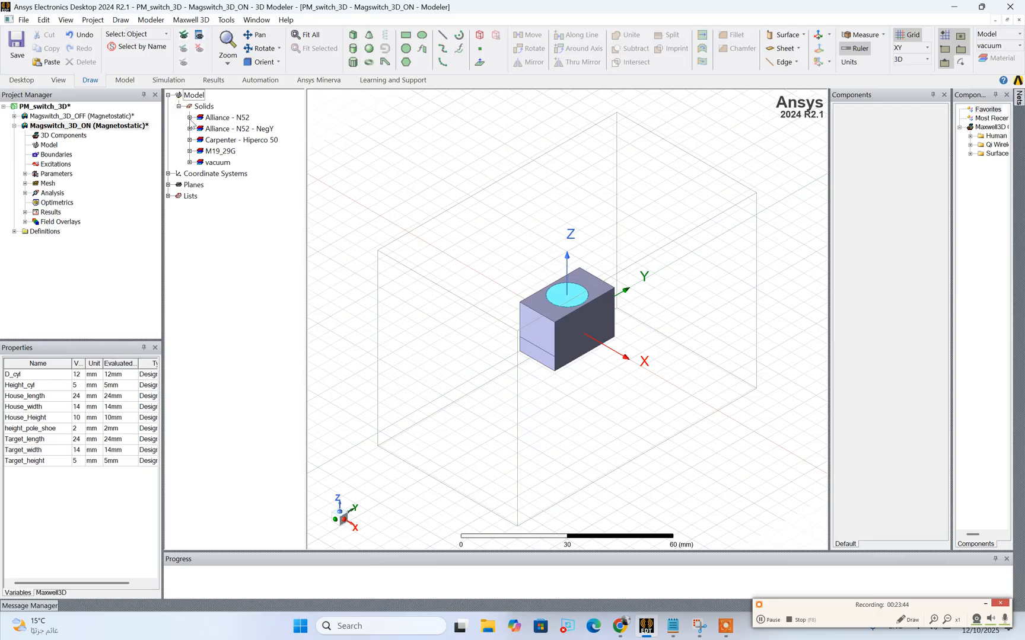
pyautogui.click(189, 118)
pyautogui.click(189, 140)
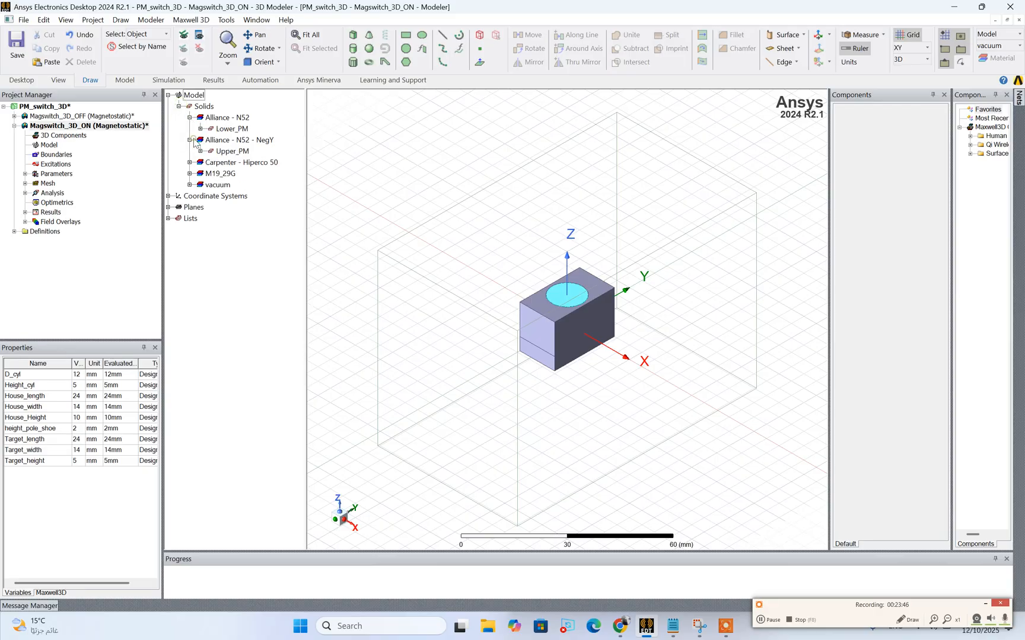
pyautogui.click(232, 152)
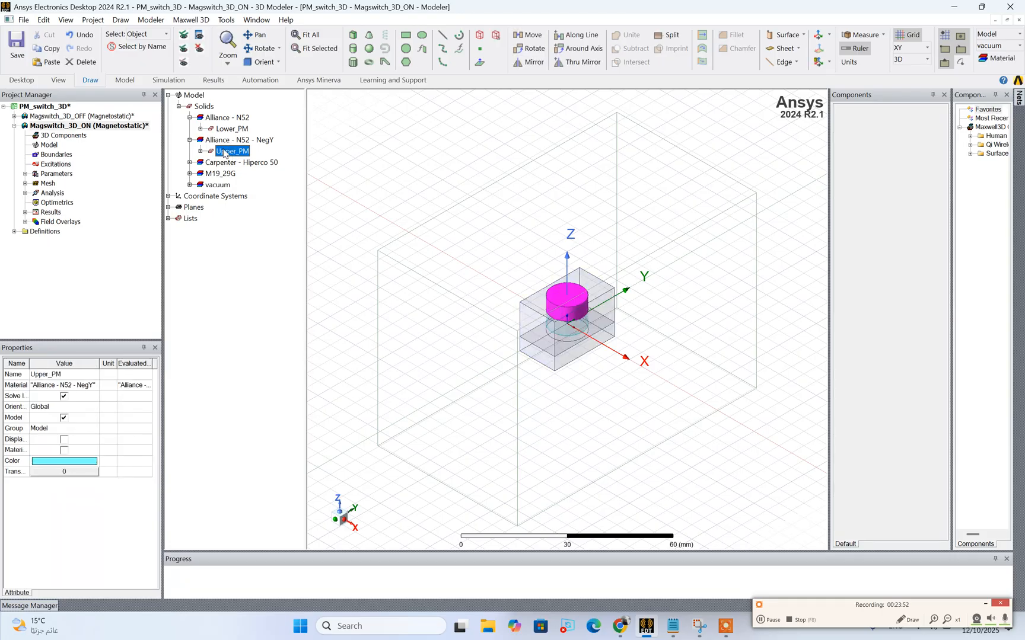
pyautogui.moveTo(226, 151); pyautogui.dragTo(231, 123)
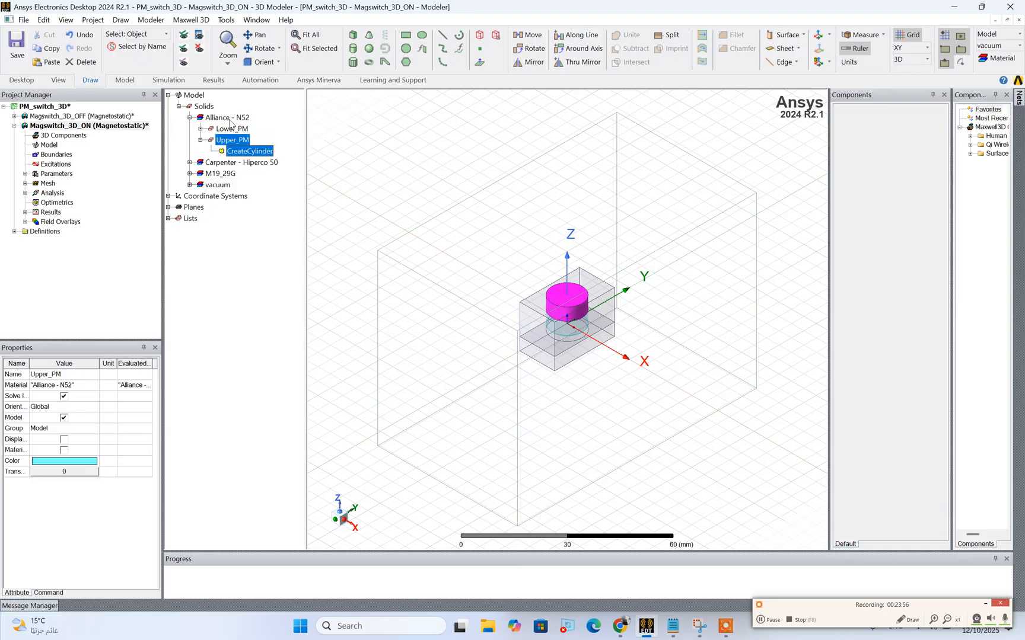
# Run the full analysis of the Magswitch_3D_ON design and enlarge the progress area to follow the solution
pyautogui.click(232, 129)
pyautogui.scroll(3, 597, 295)
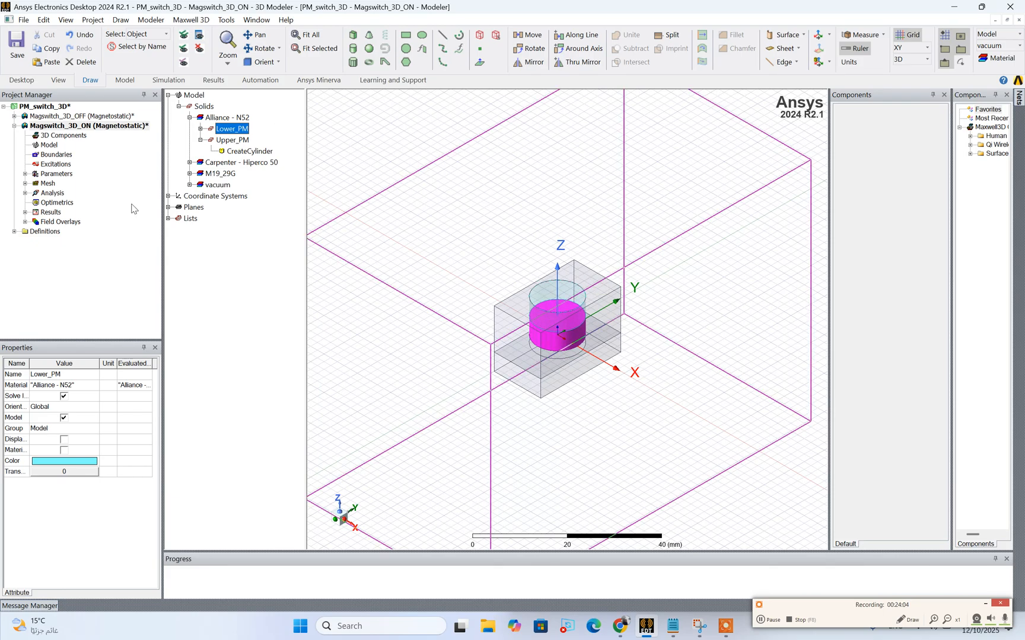
pyautogui.click(25, 213)
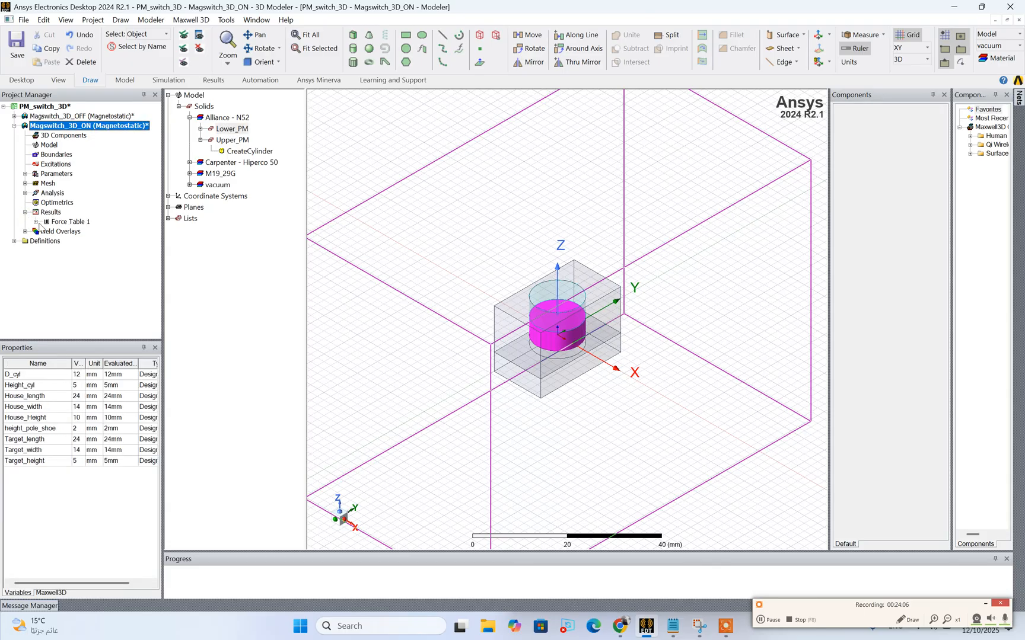
pyautogui.click(36, 223)
pyautogui.click(168, 80)
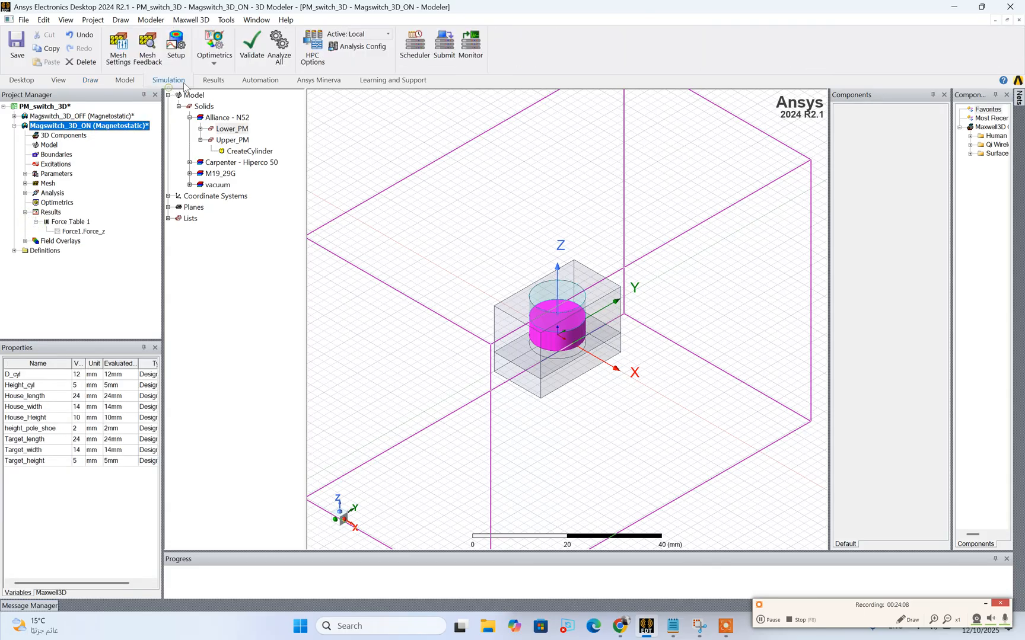
pyautogui.click(282, 58)
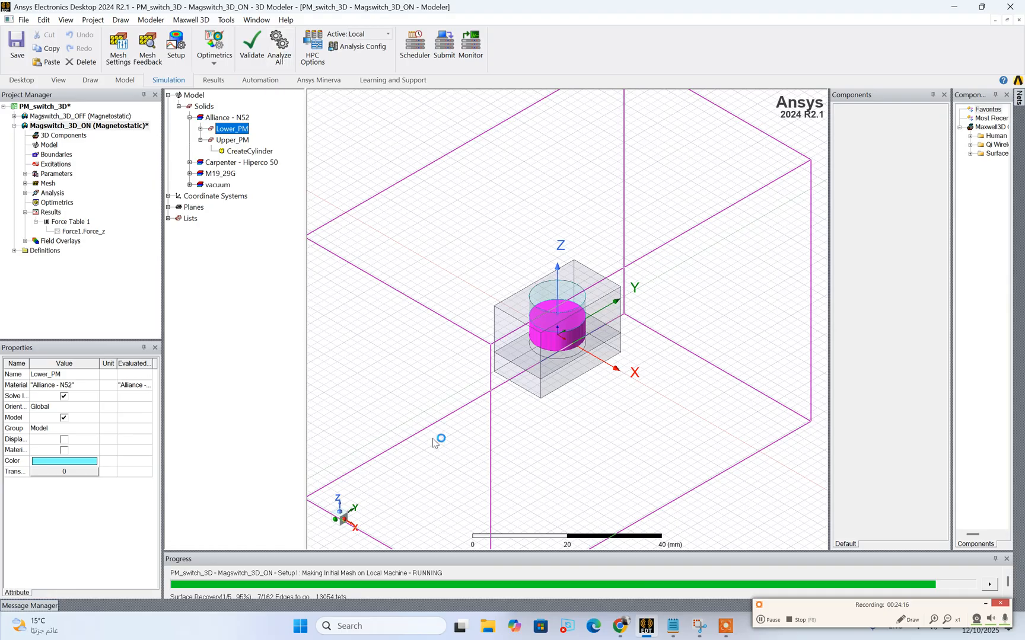
pyautogui.moveTo(431, 552); pyautogui.dragTo(429, 498)
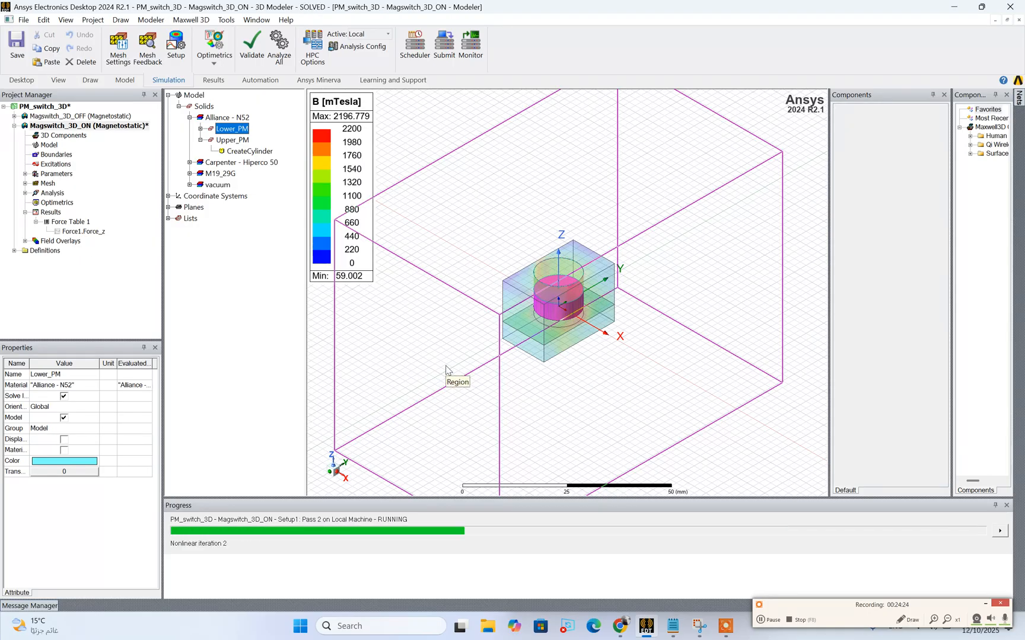
# Hide the vacuum Region in the Magswitch_3D_ON model so only the house and workpiece field plot is shown
pyautogui.click(490, 392)
pyautogui.click(58, 79)
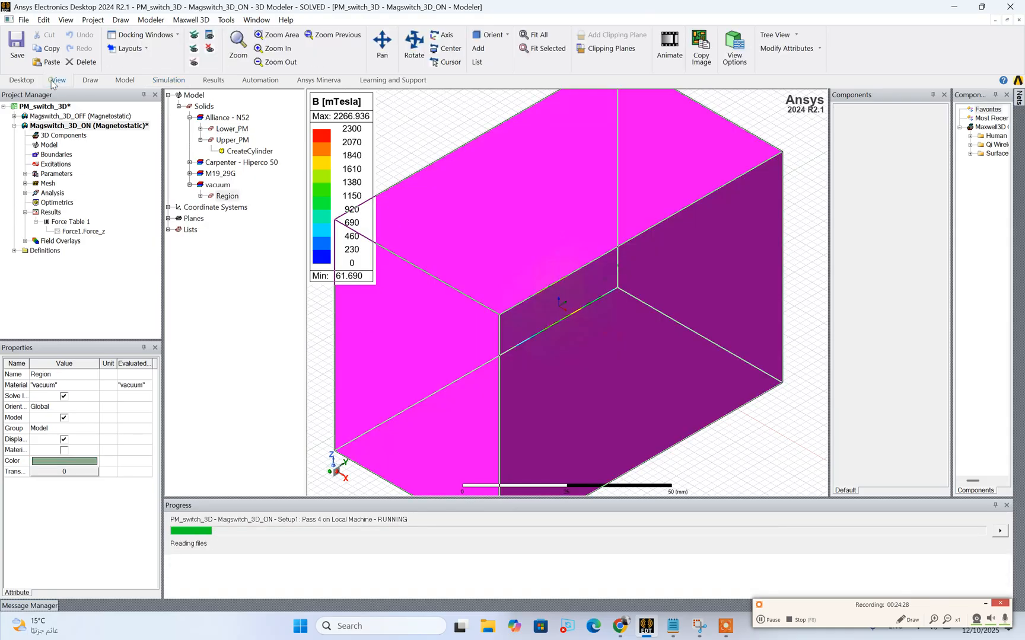
pyautogui.click(210, 50)
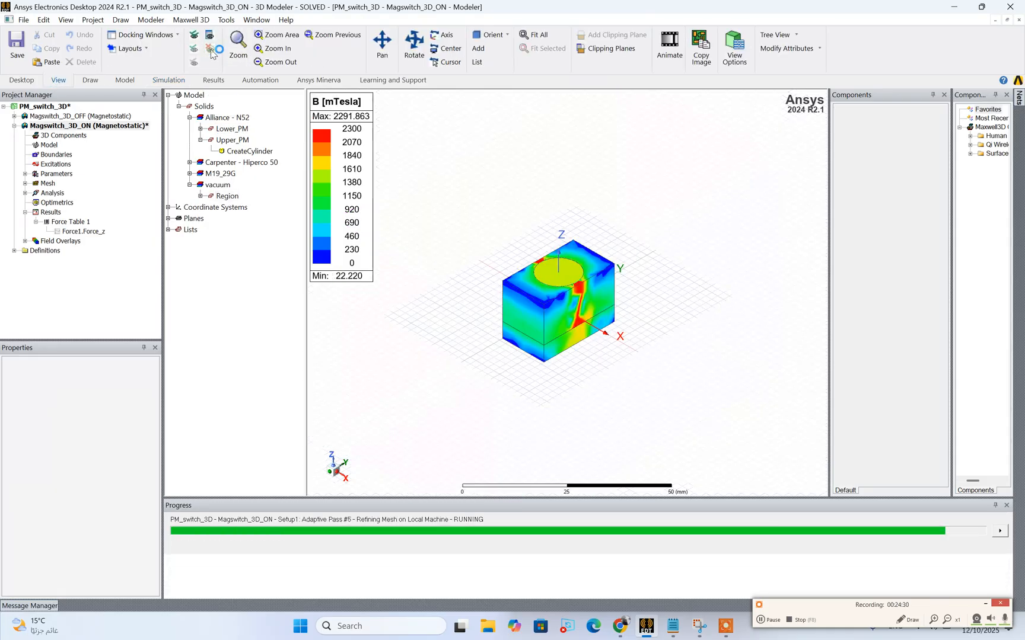
# Turn off the grid and ruler and hide the coordinate system axes in the ON model view
pyautogui.click(88, 81)
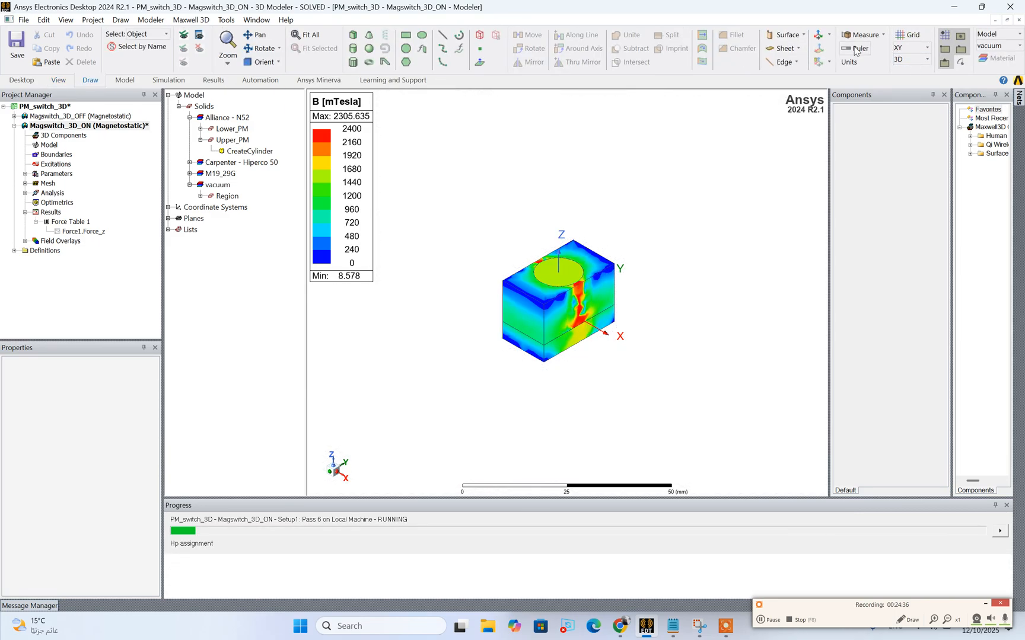
pyautogui.click(910, 36)
pyautogui.click(66, 20)
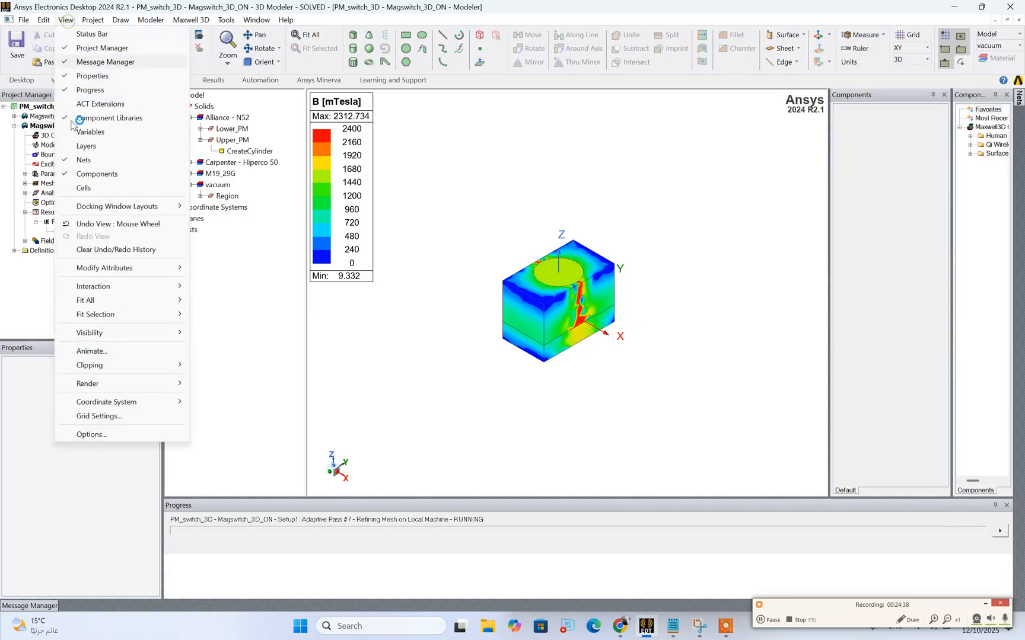
pyautogui.moveTo(110, 407)
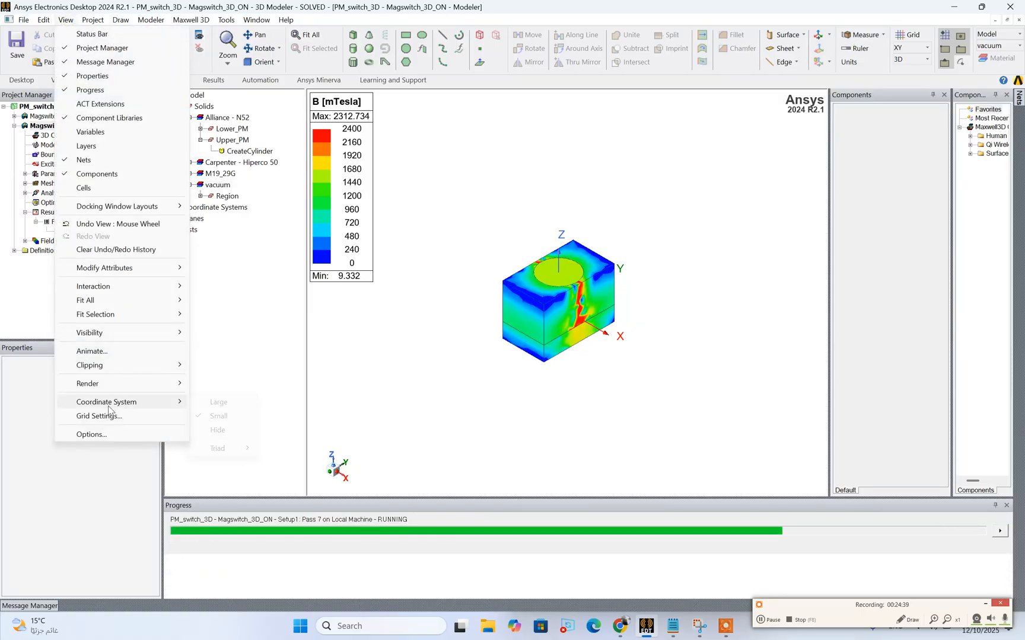
pyautogui.click(218, 430)
# Examine the ON-state flux density plot up close from the side and check the workpiece's z-force in Force Table 1
pyautogui.scroll(2, 617, 343)
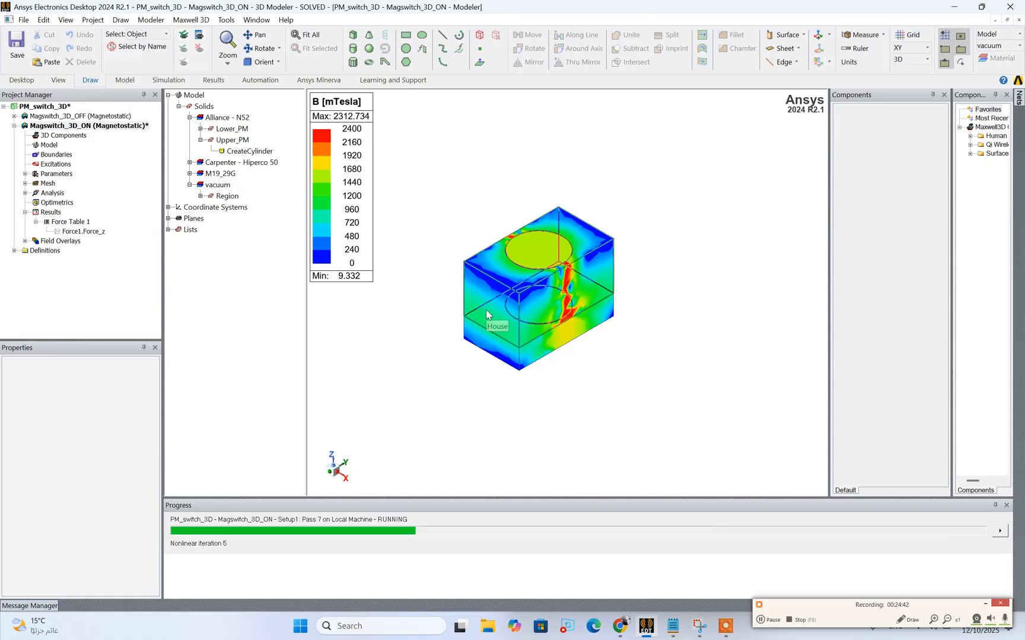
pyautogui.scroll(4, 486, 313)
pyautogui.scroll(1, 487, 314)
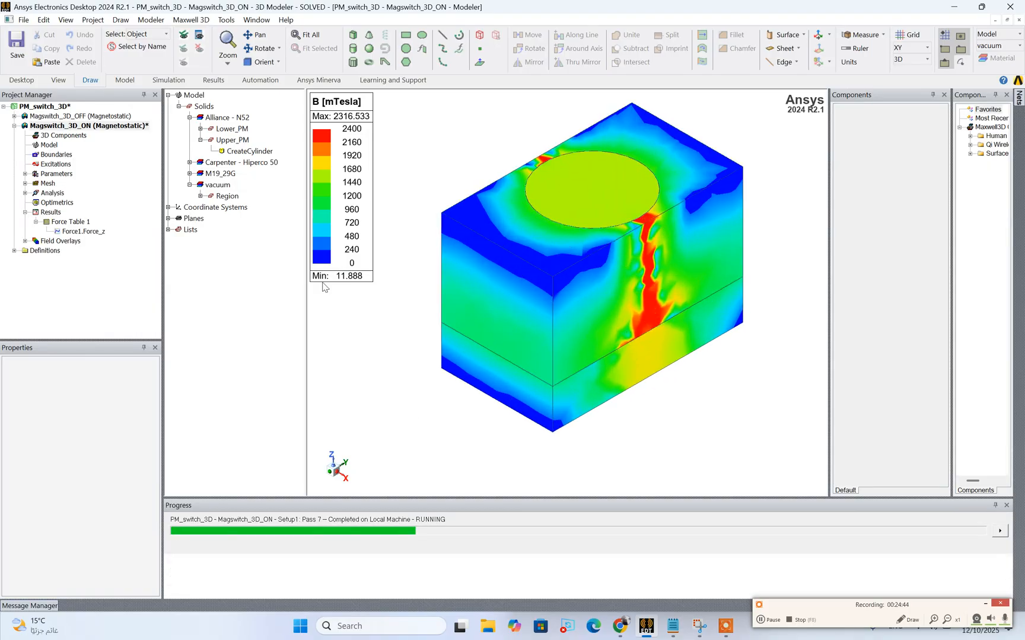
pyautogui.click(259, 50)
pyautogui.moveTo(584, 261); pyautogui.dragTo(457, 327)
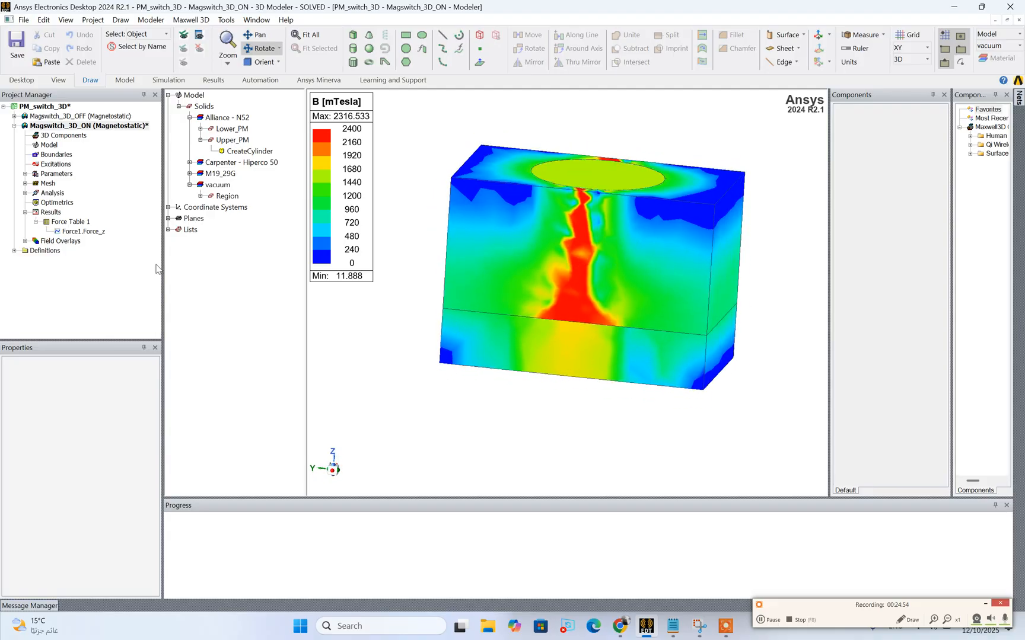
pyautogui.doubleClick(61, 222)
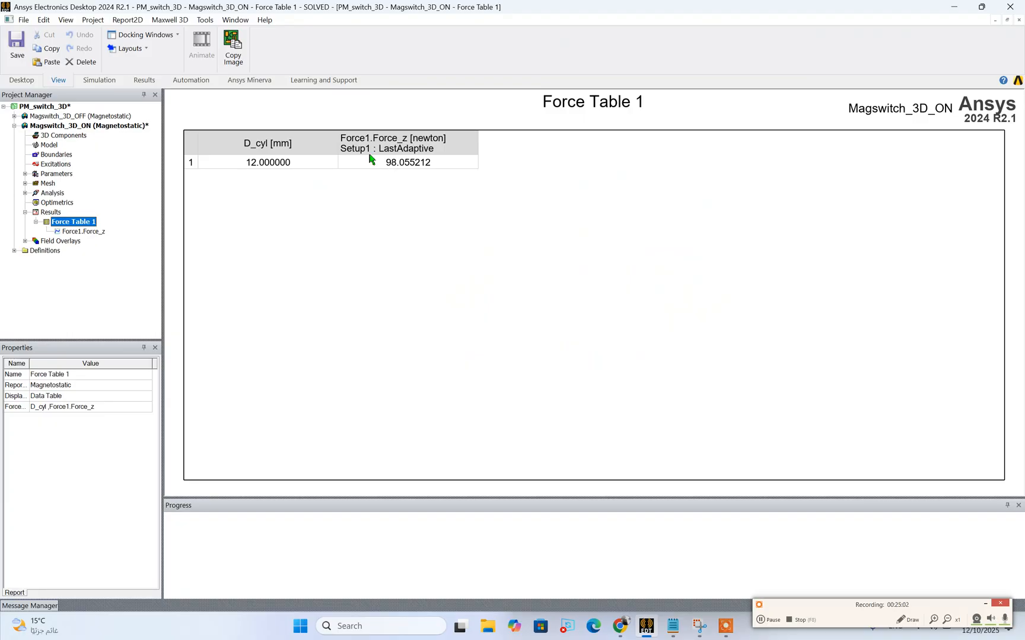
# Compare the flux density plot of Magswitch_3D_OFF with that of Magswitch_3D_ON and review the ON design's Force Table 1 again
pyautogui.doubleClick(70, 117)
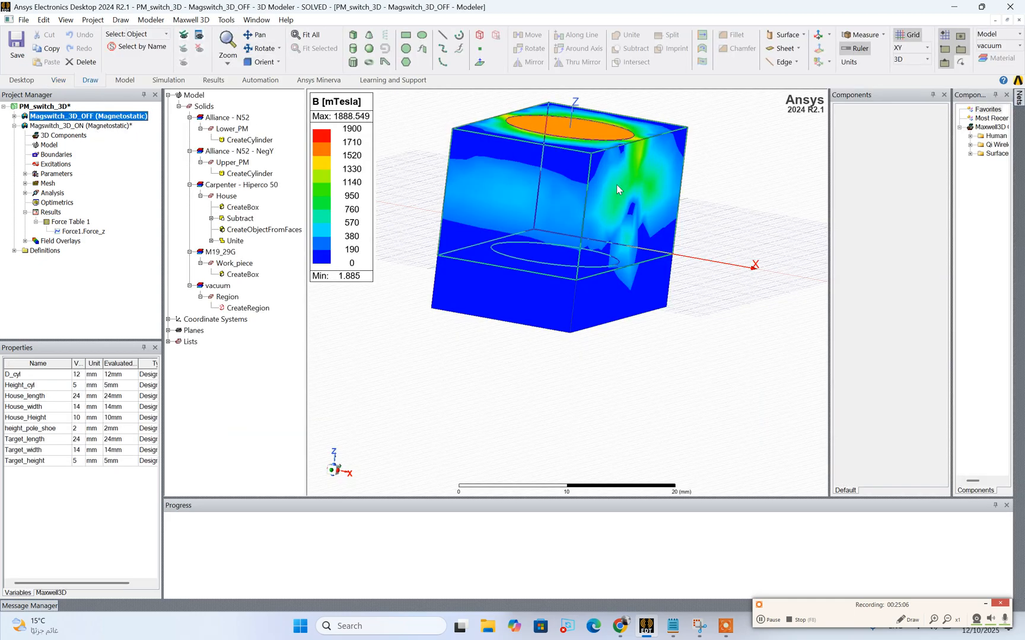
pyautogui.click(617, 184)
pyautogui.click(423, 180)
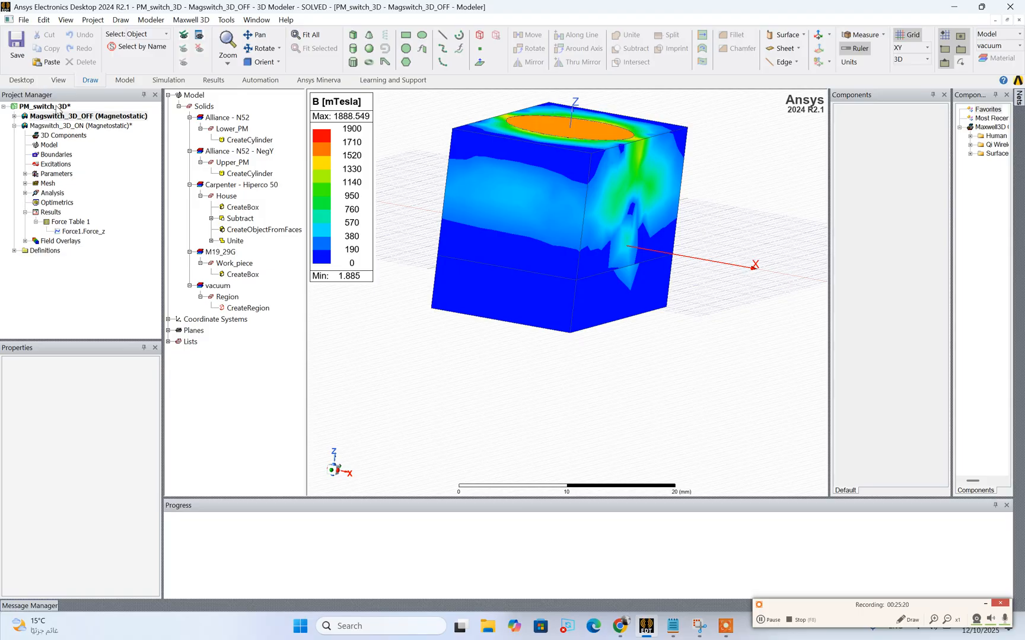
pyautogui.doubleClick(76, 125)
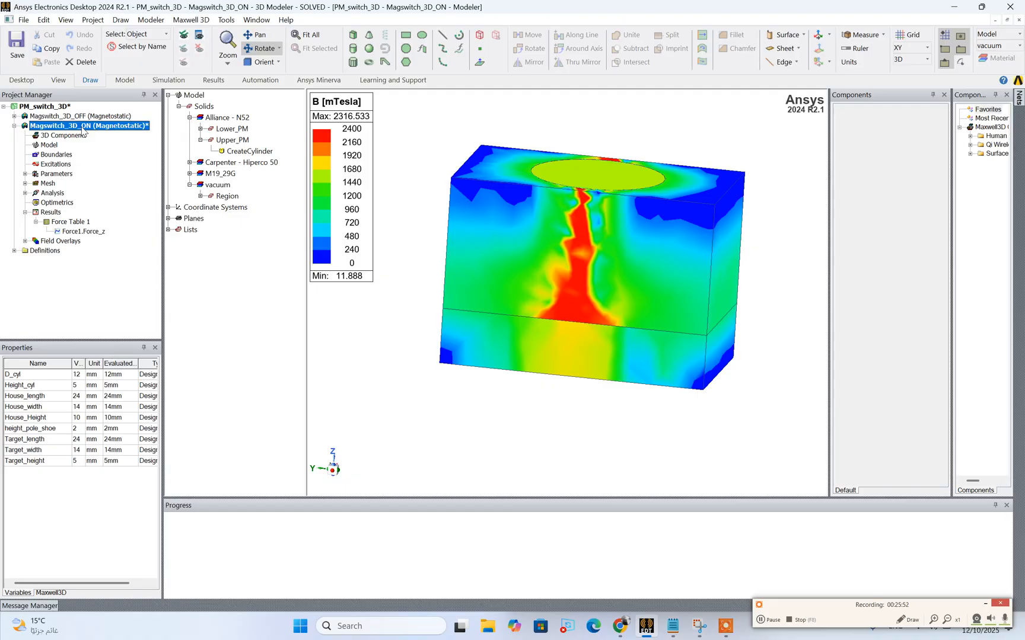
pyautogui.doubleClick(70, 221)
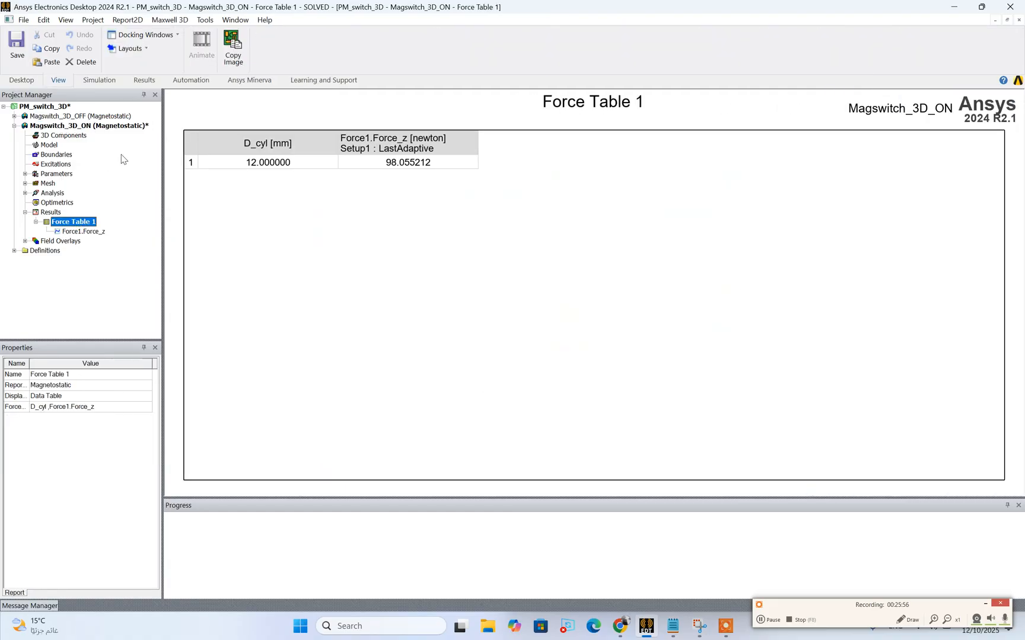
pyautogui.moveTo(158, 153); pyautogui.dragTo(149, 153)
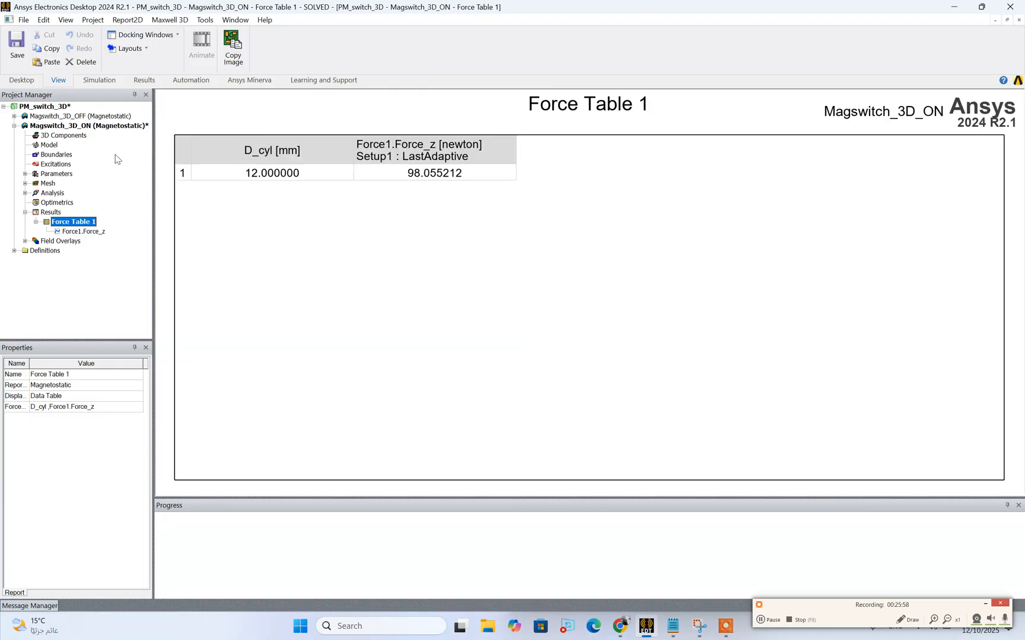
pyautogui.doubleClick(66, 126)
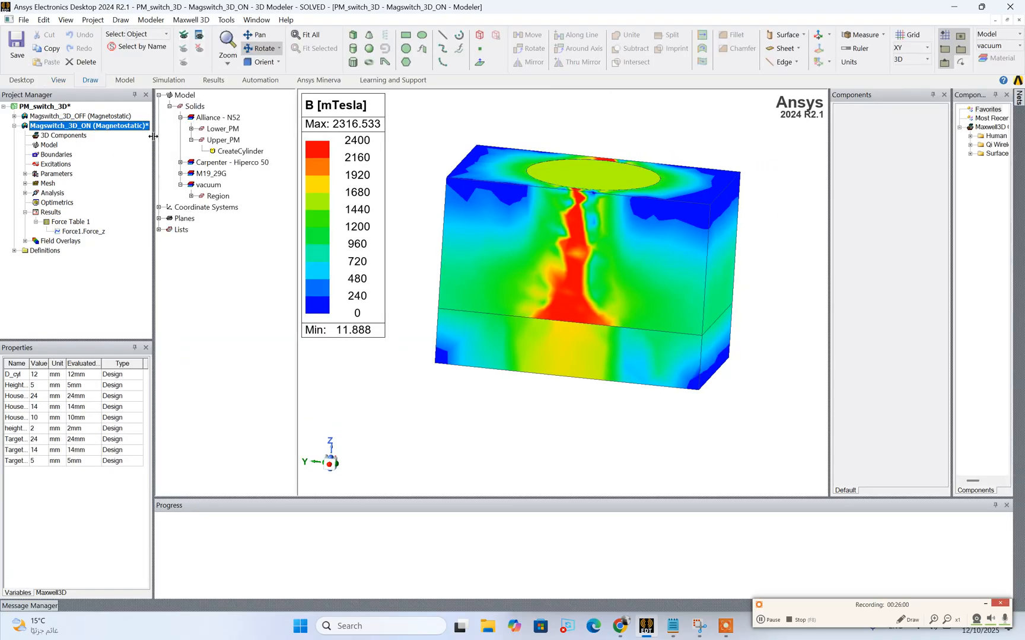